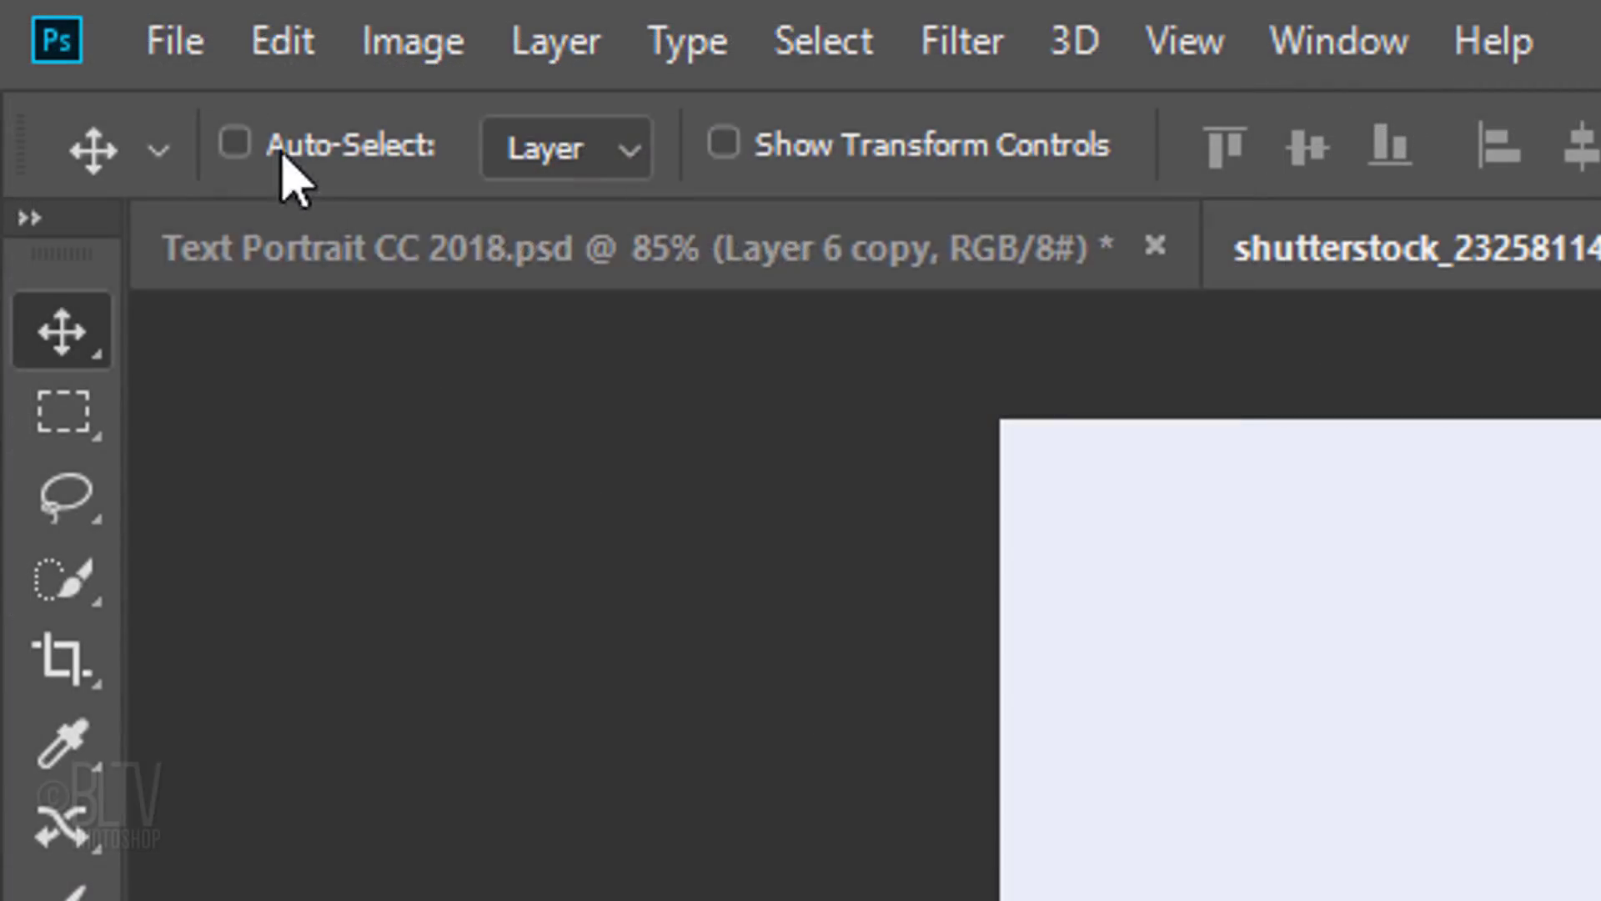
# Make a new document 1550 px wide, 870 px high, 150 pixels/inch, with a black background
pyautogui.click(45, 12)
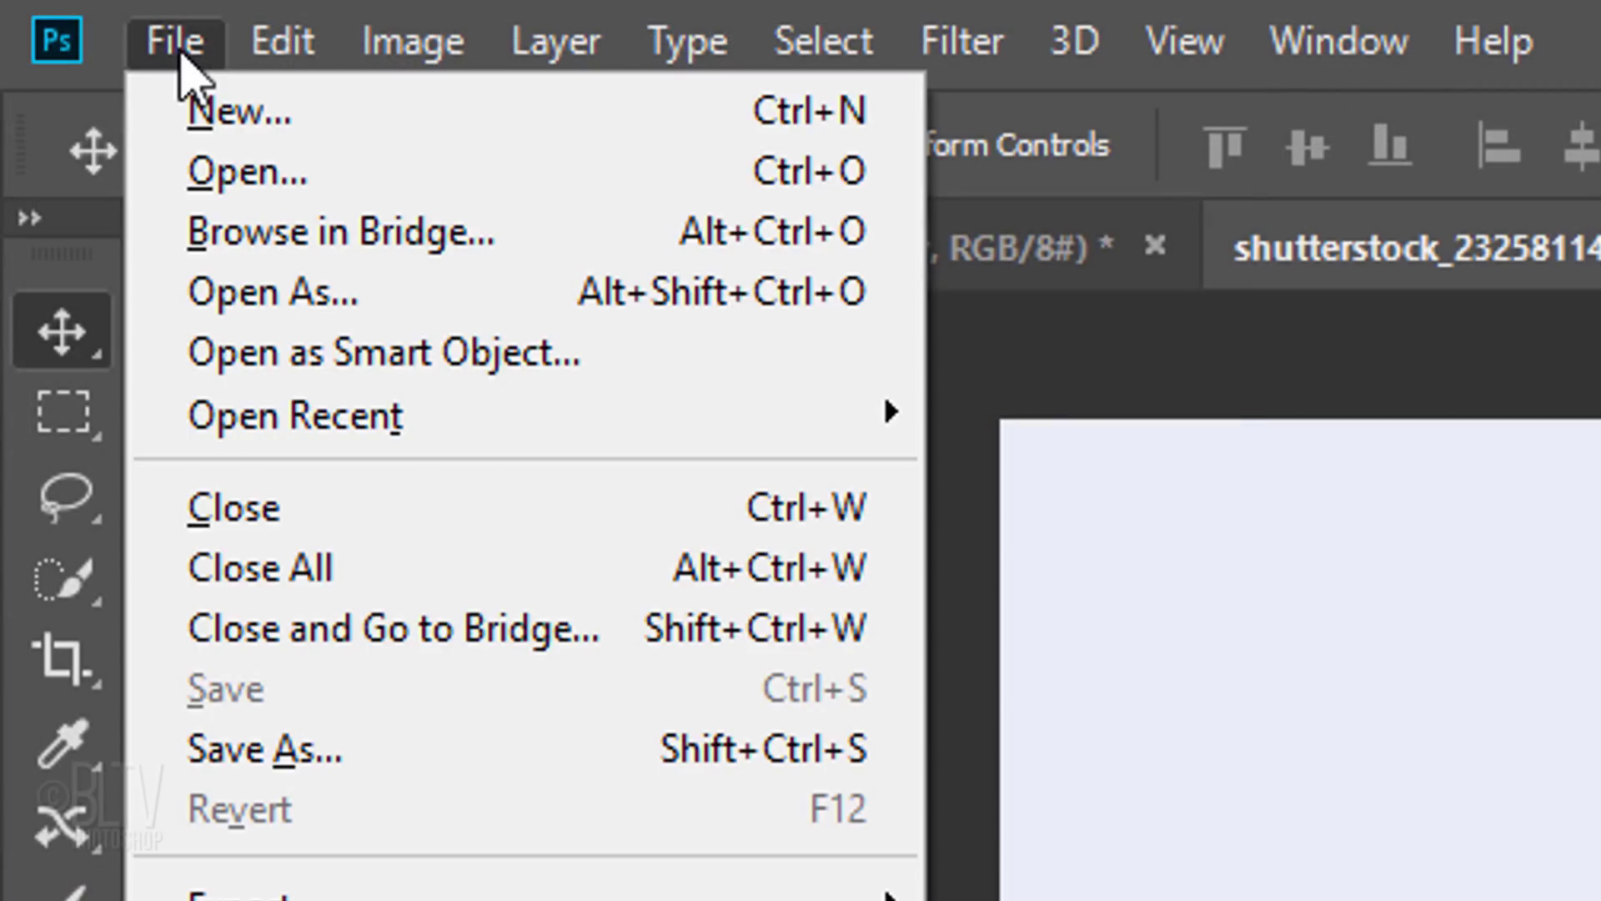
pyautogui.click(269, 125)
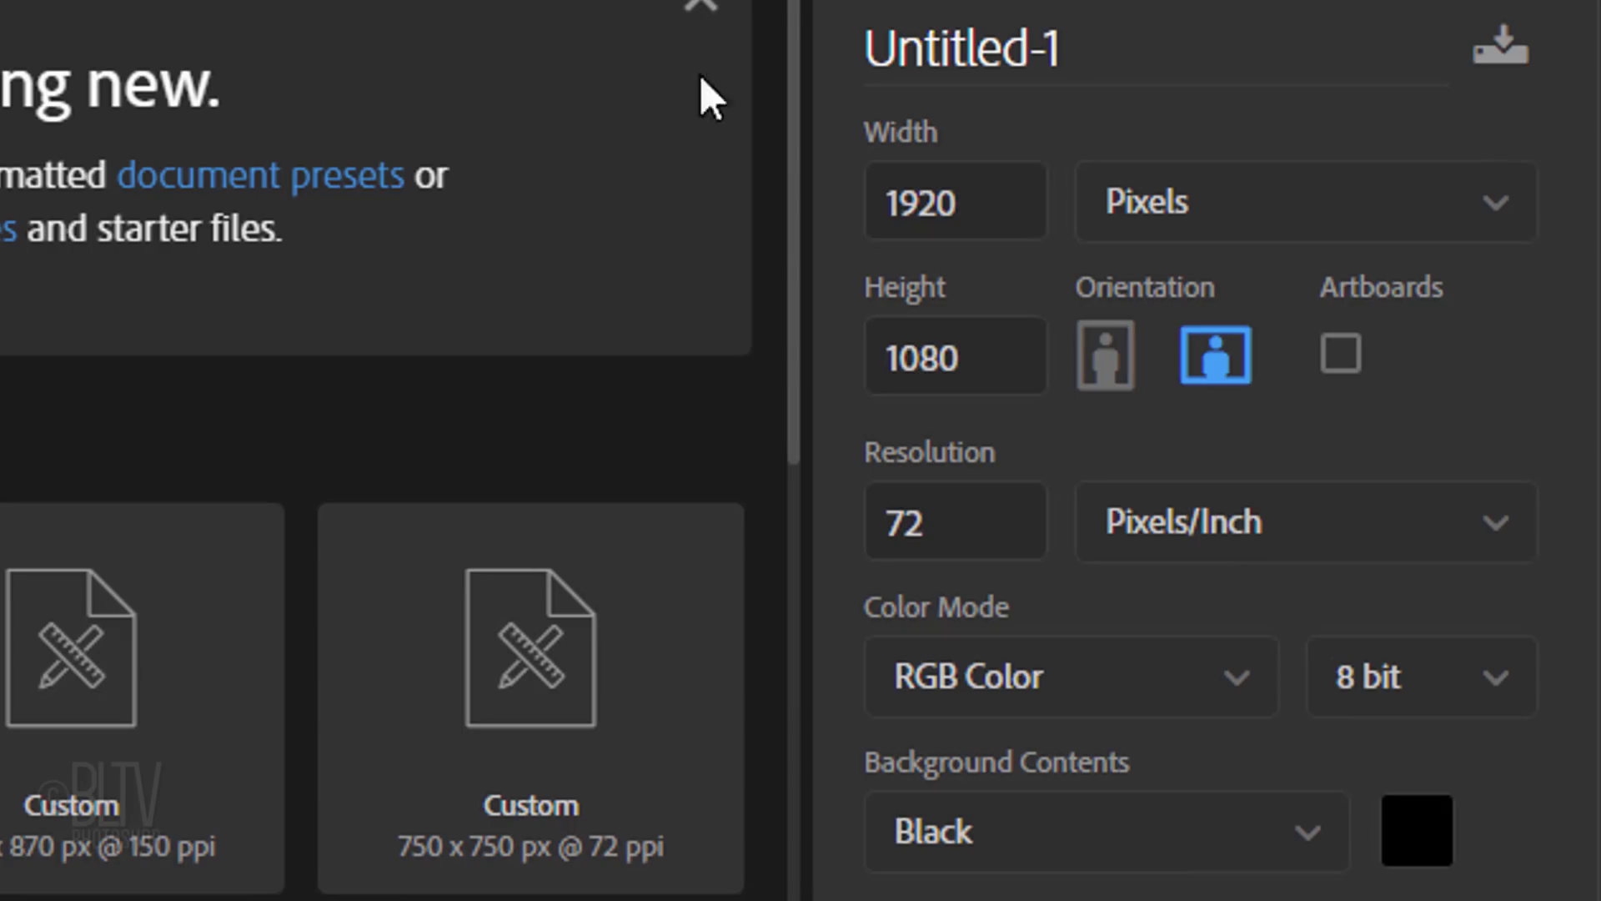
pyautogui.doubleClick(925, 202)
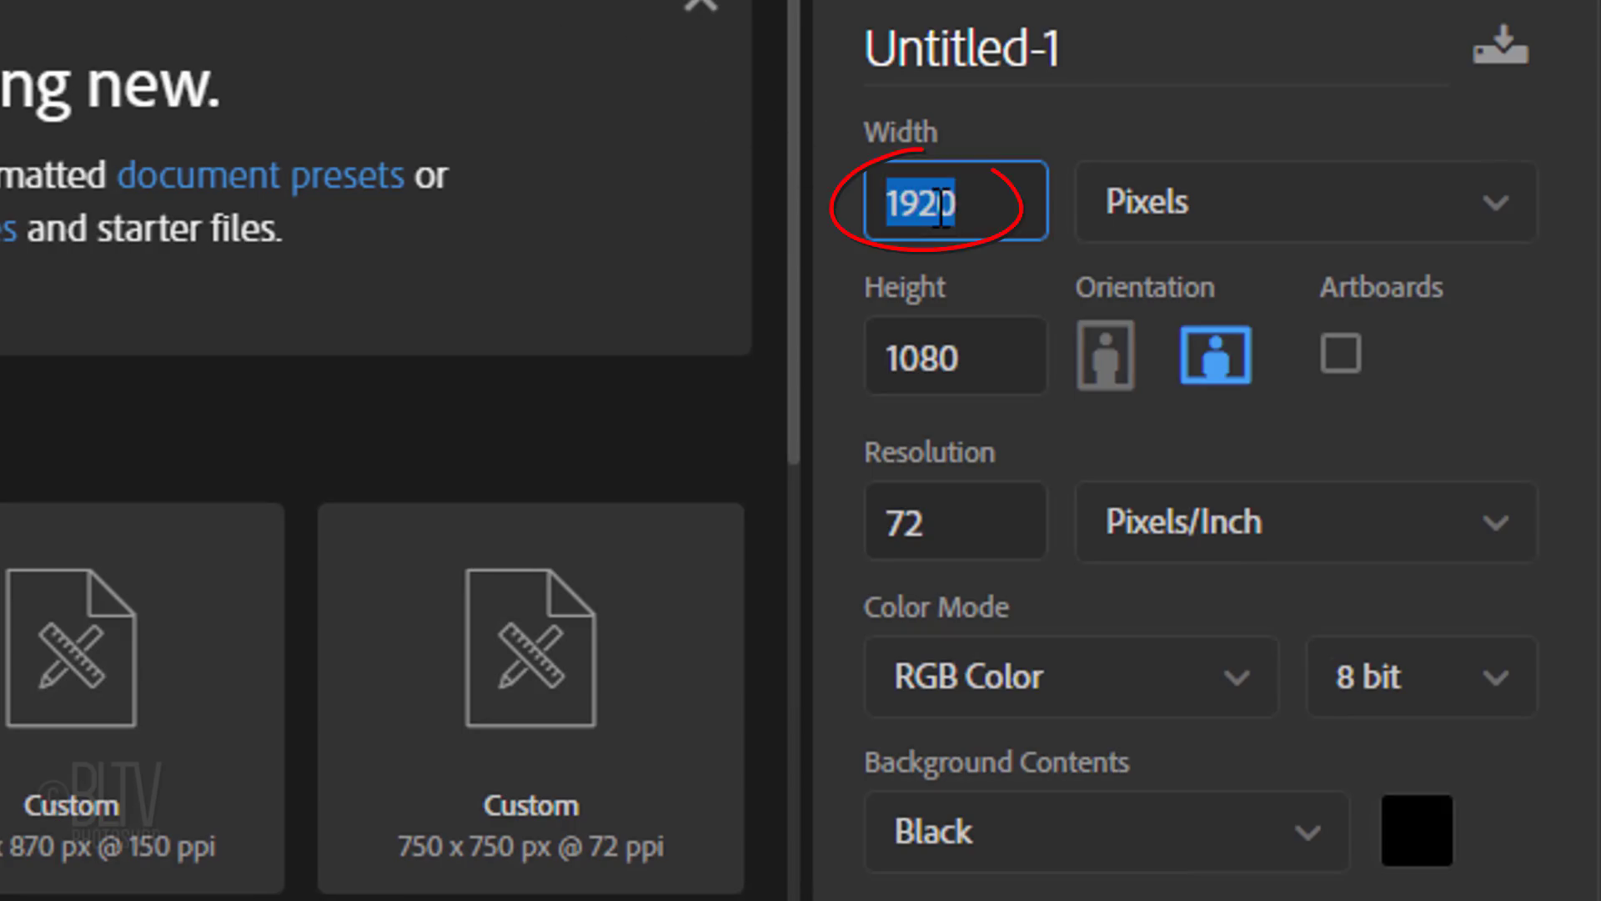
pyautogui.write('1550')
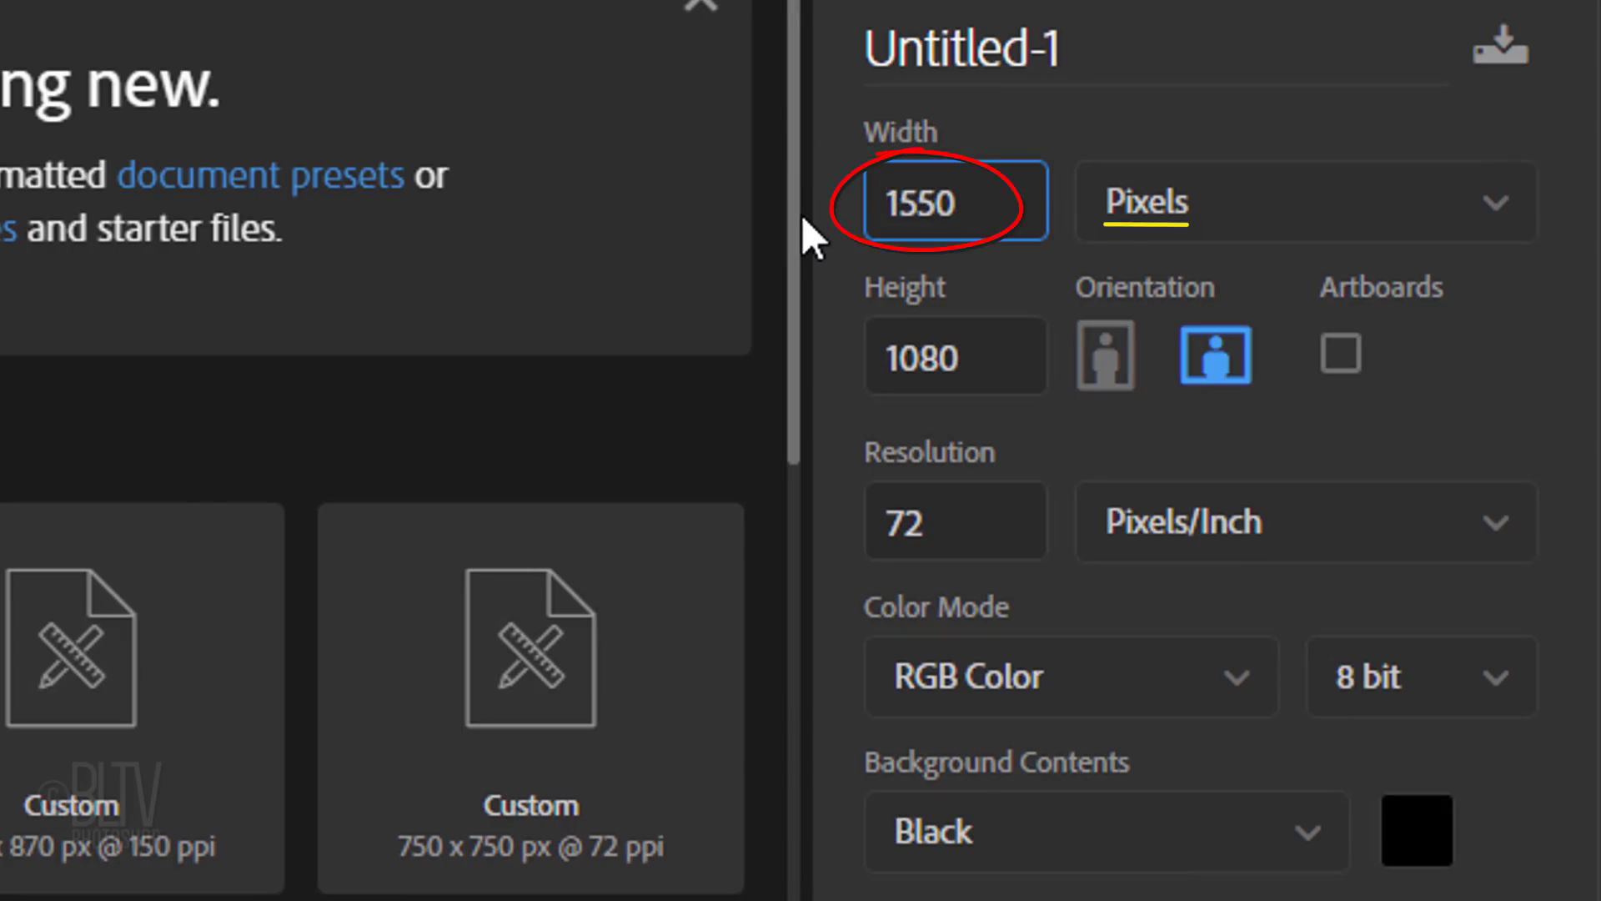
pyautogui.doubleClick(952, 358)
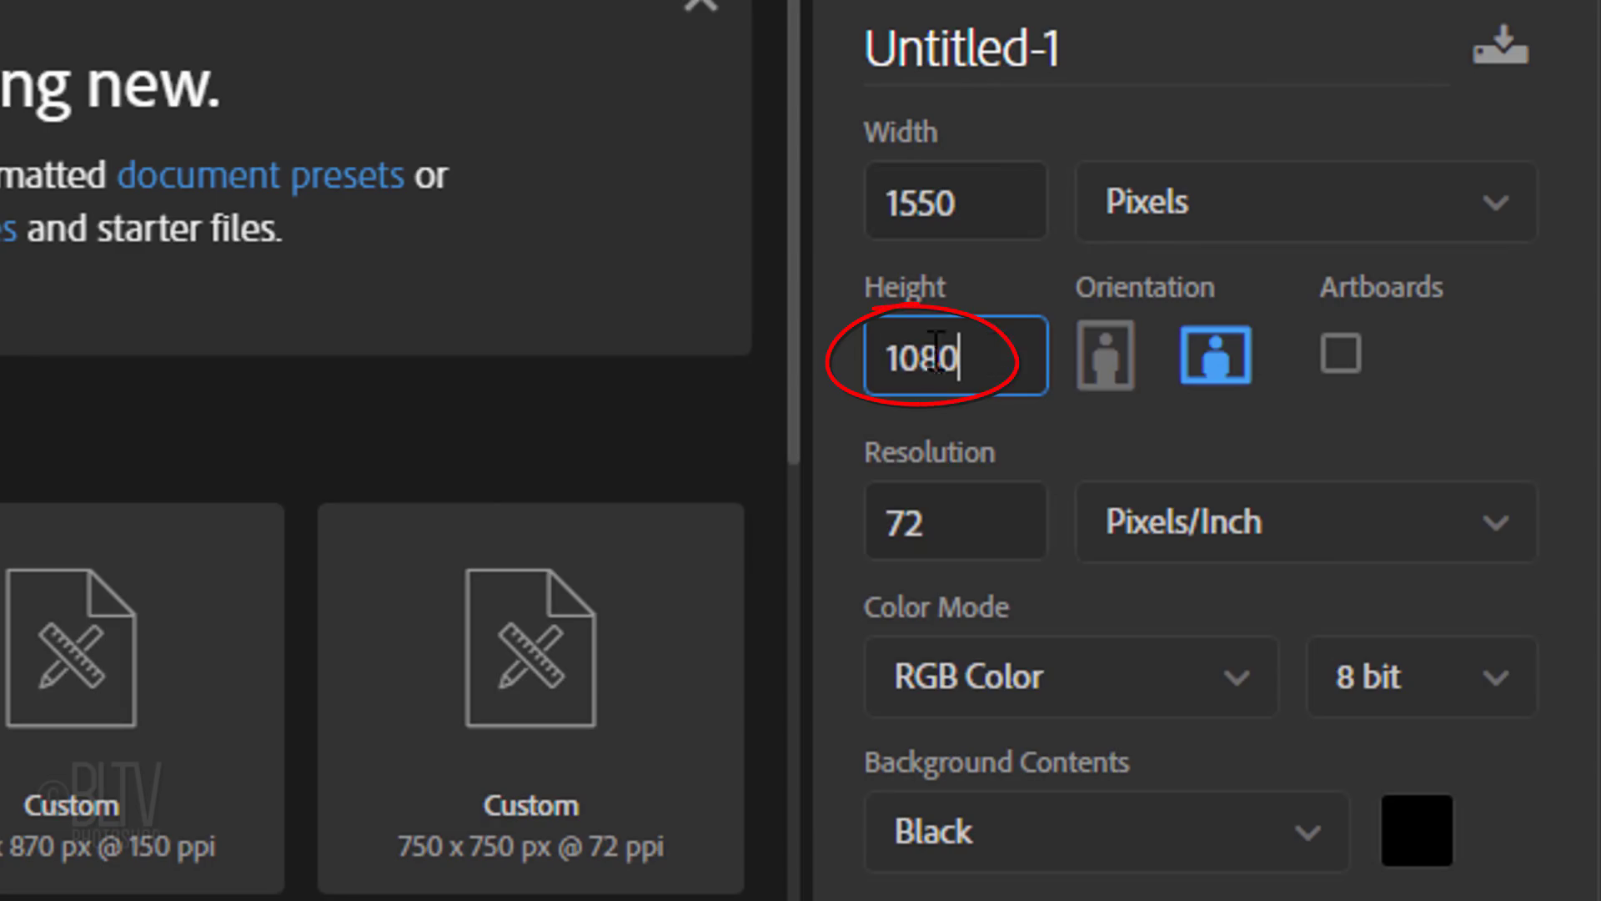
pyautogui.write('870')
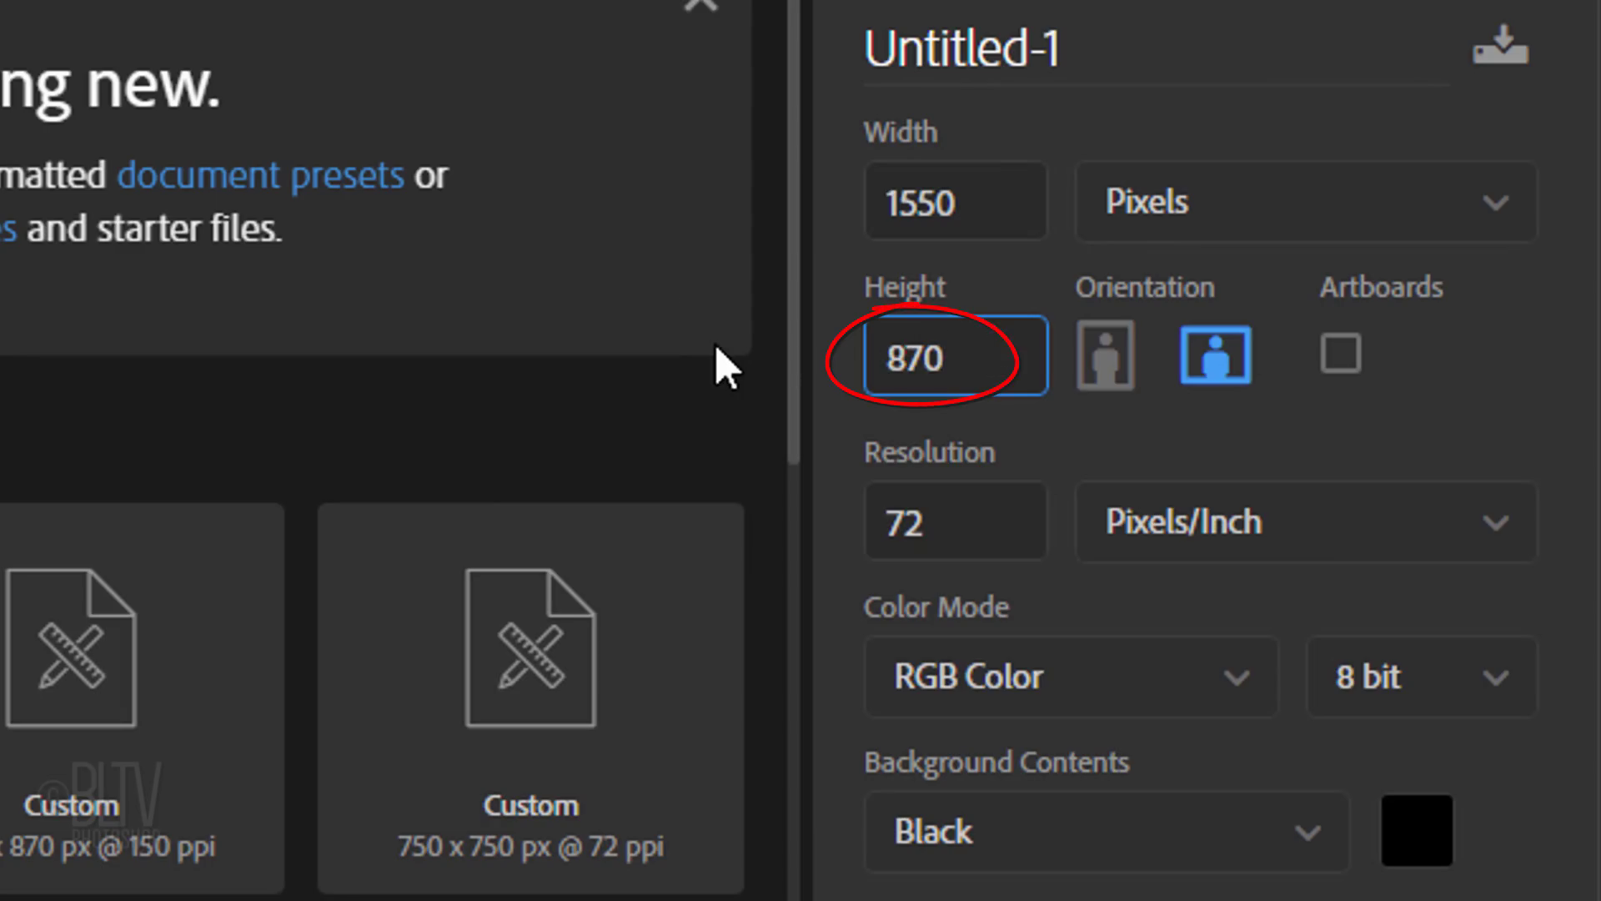
pyautogui.click(939, 523)
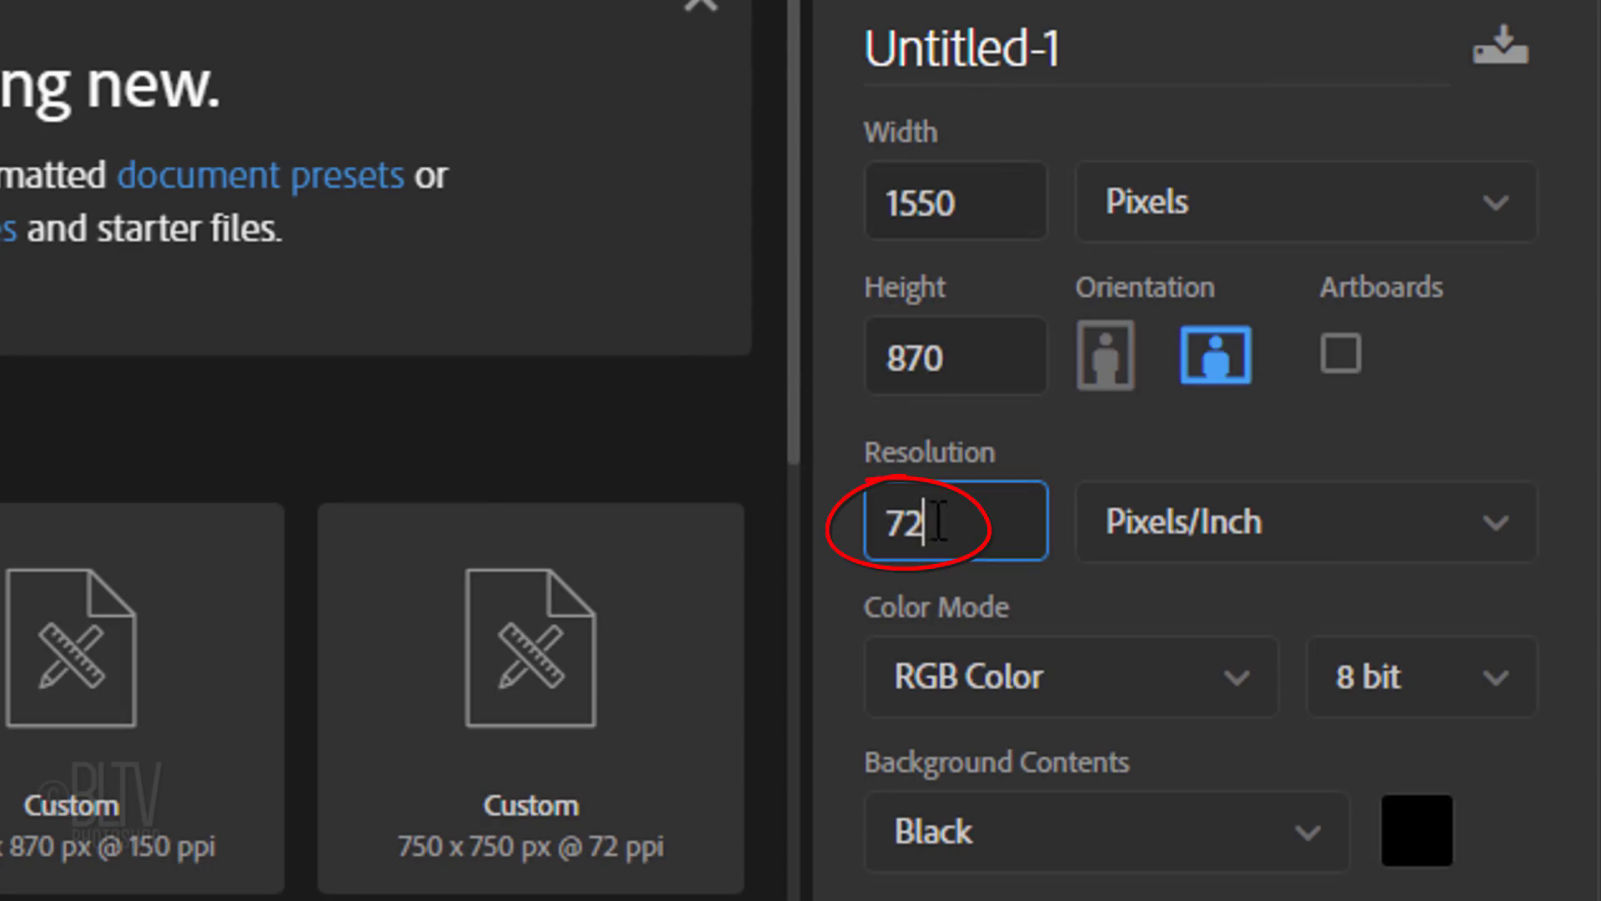
pyautogui.doubleClick(939, 523)
pyautogui.write('150')
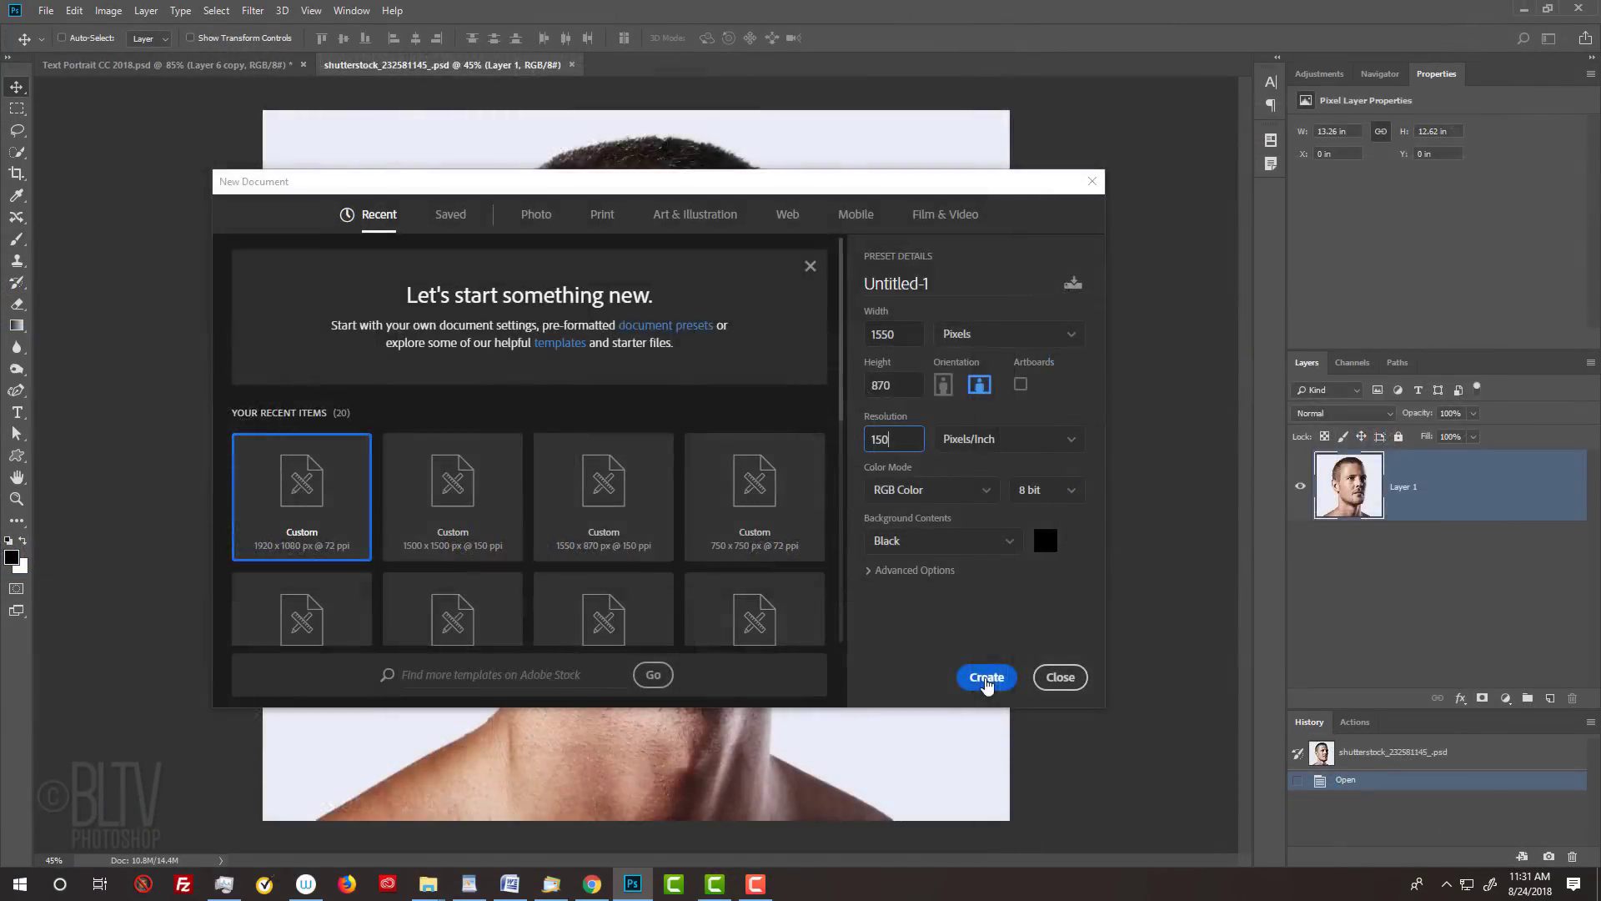
pyautogui.click(987, 676)
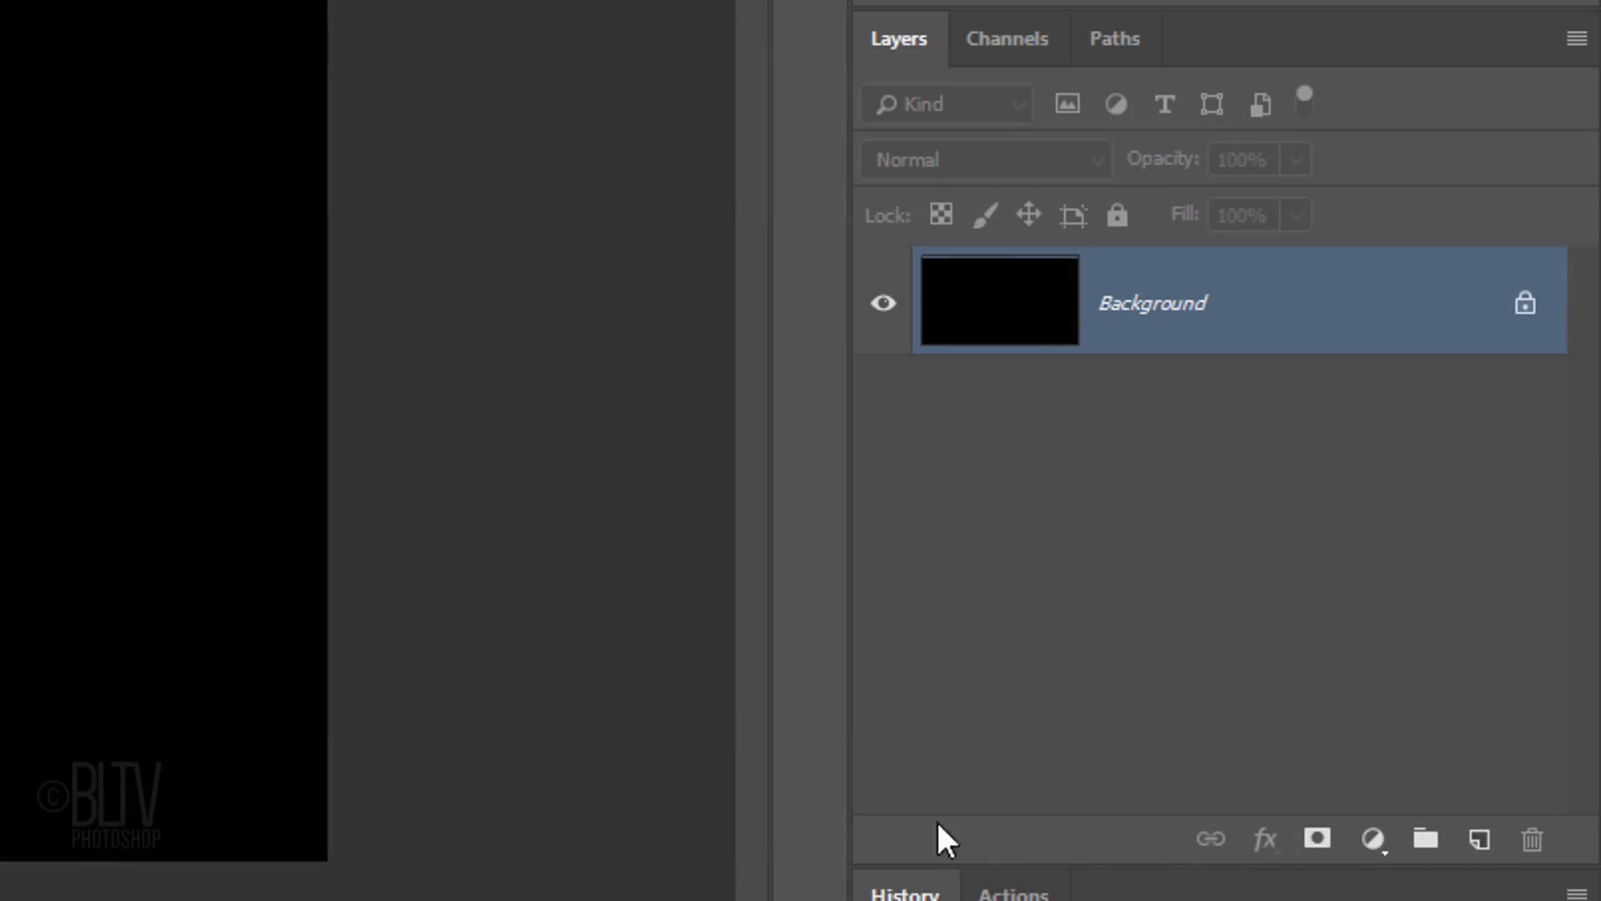
# Add a gradient fill layer from the black-white preset, with the black stop changed to cyan 82FEFF
pyautogui.click(1372, 840)
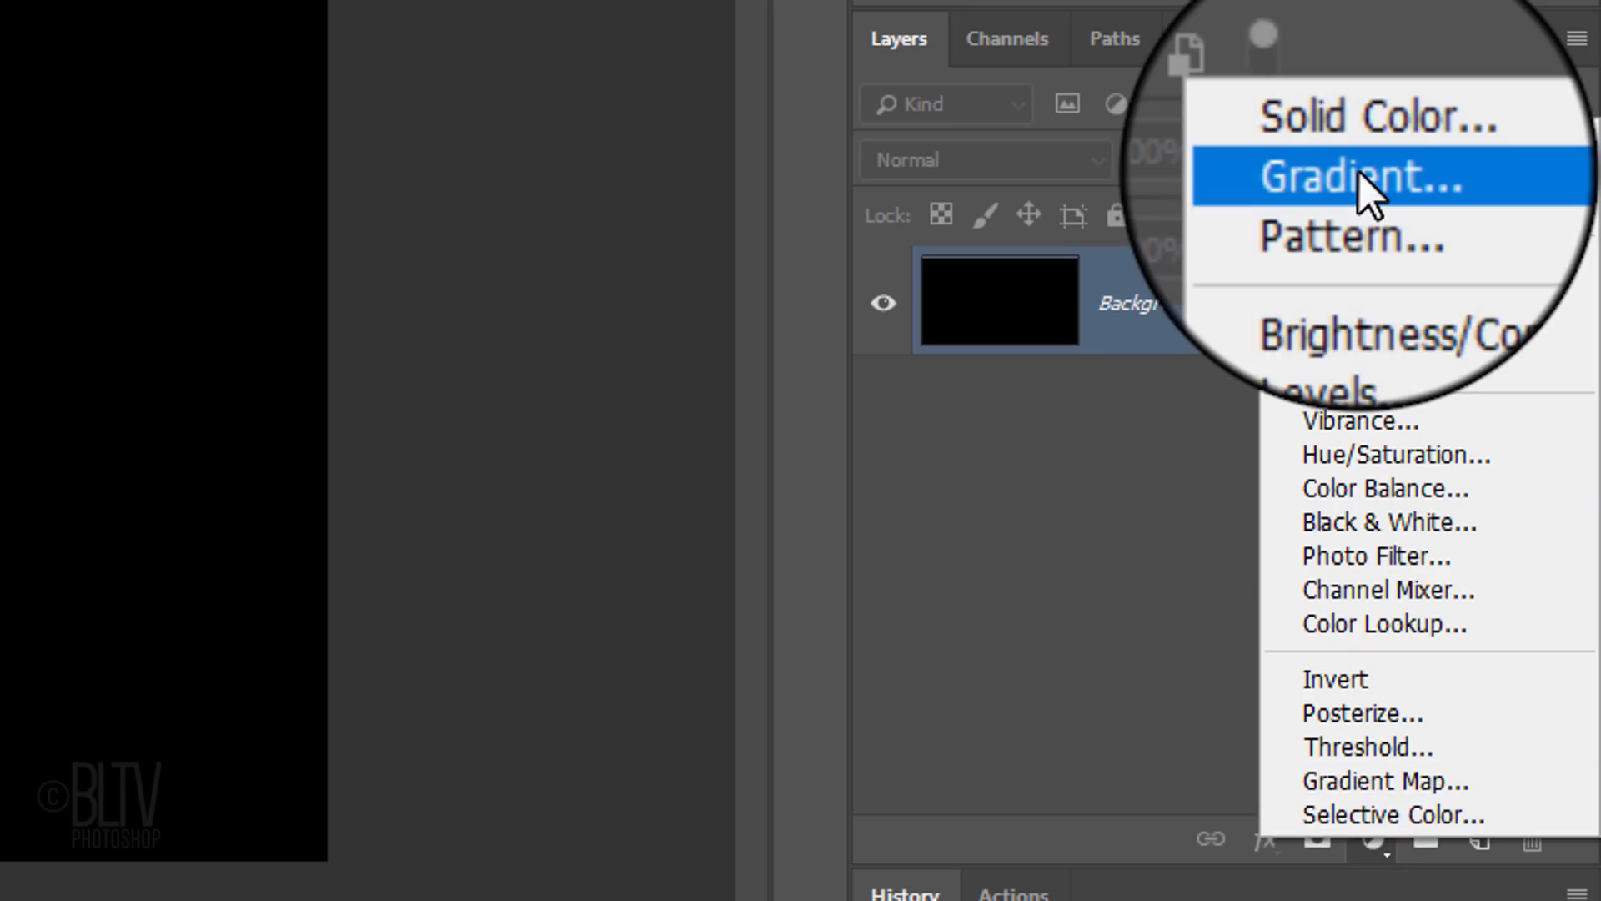
pyautogui.click(1359, 172)
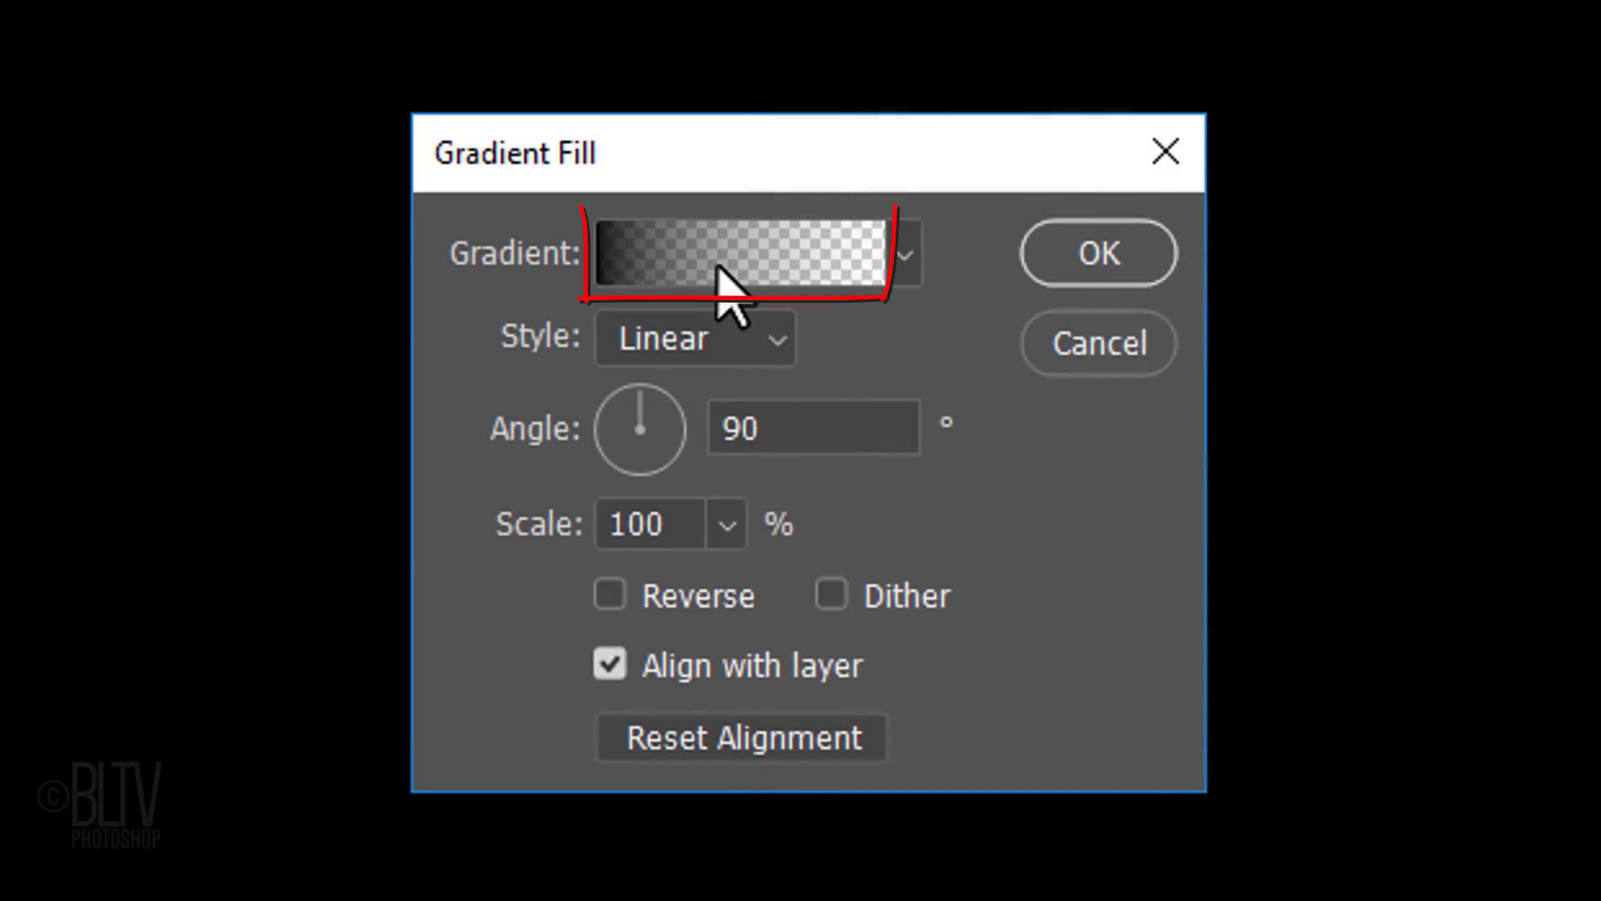
pyautogui.click(726, 269)
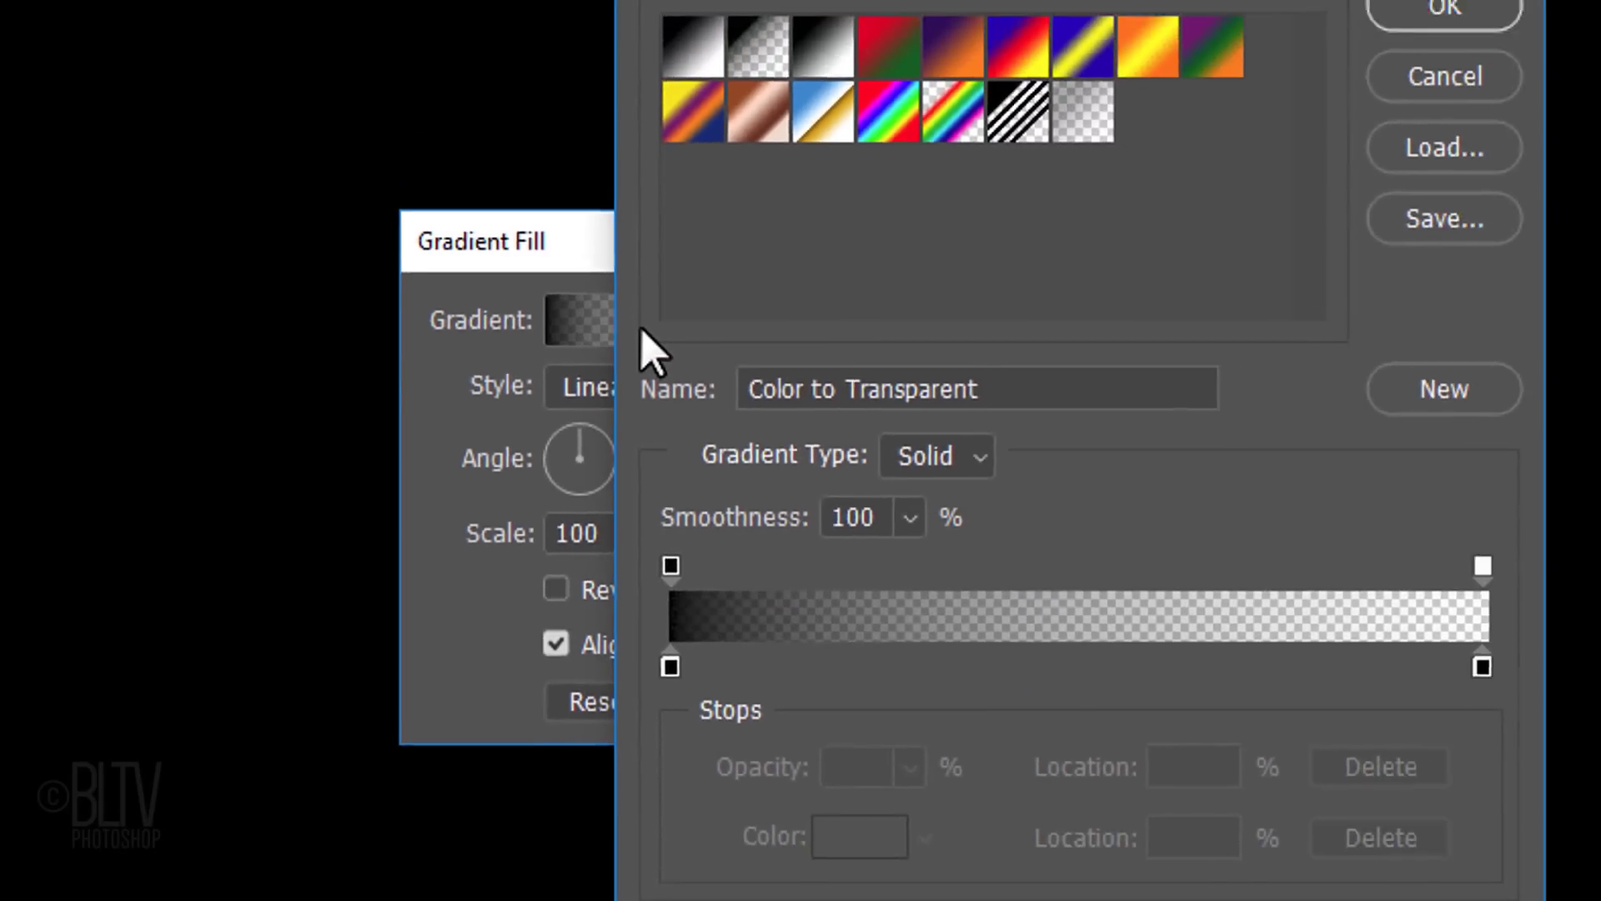
pyautogui.click(723, 157)
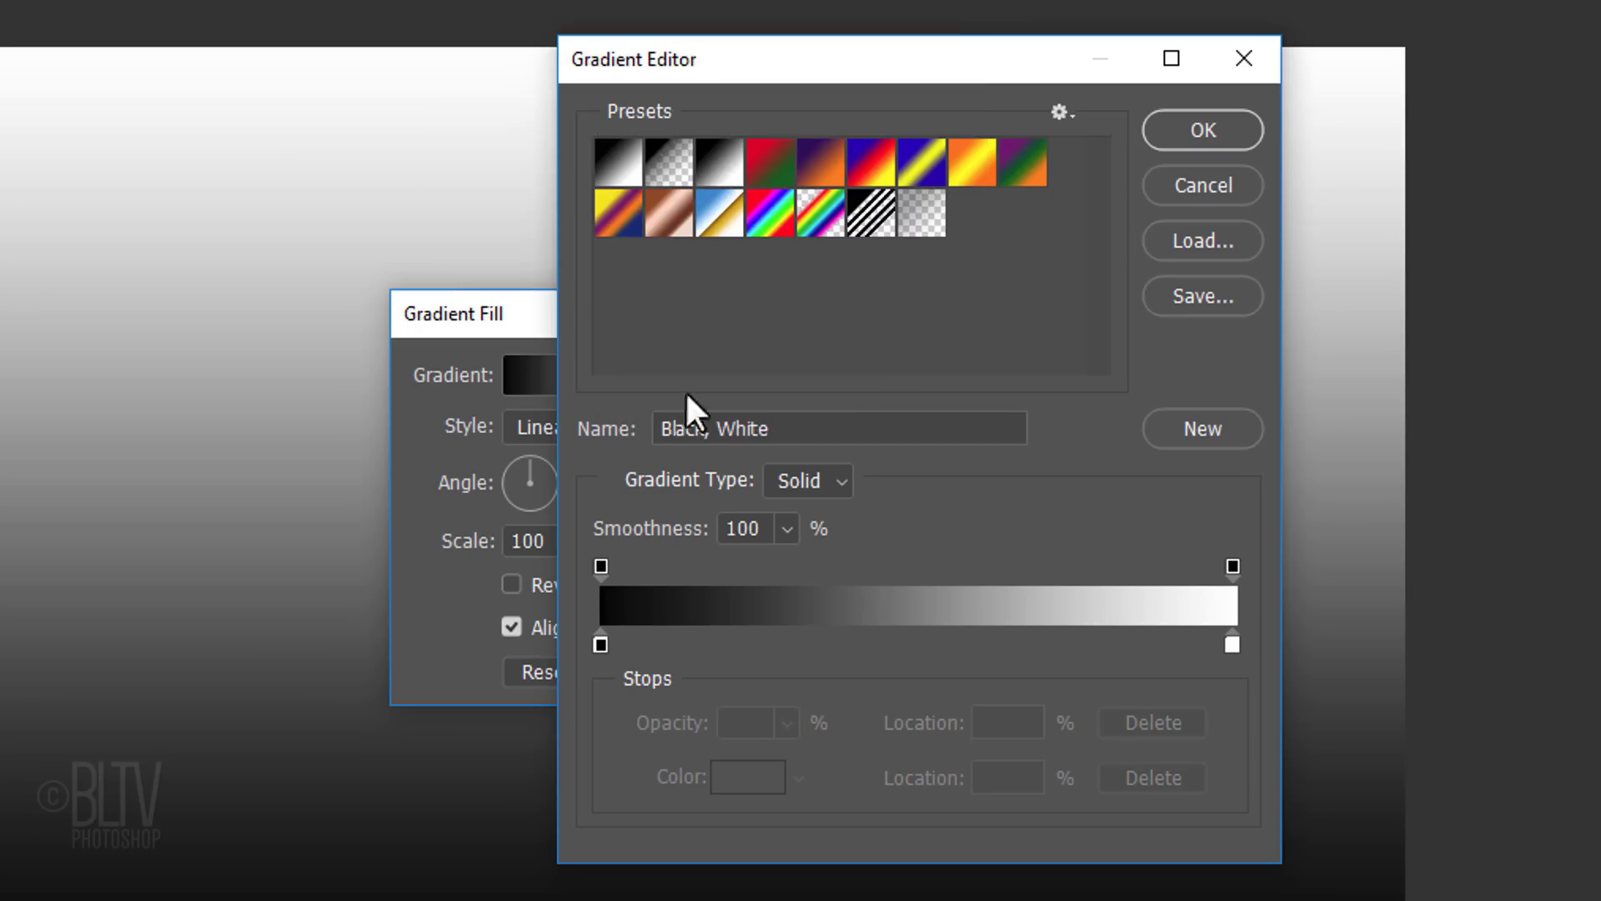
pyautogui.click(601, 644)
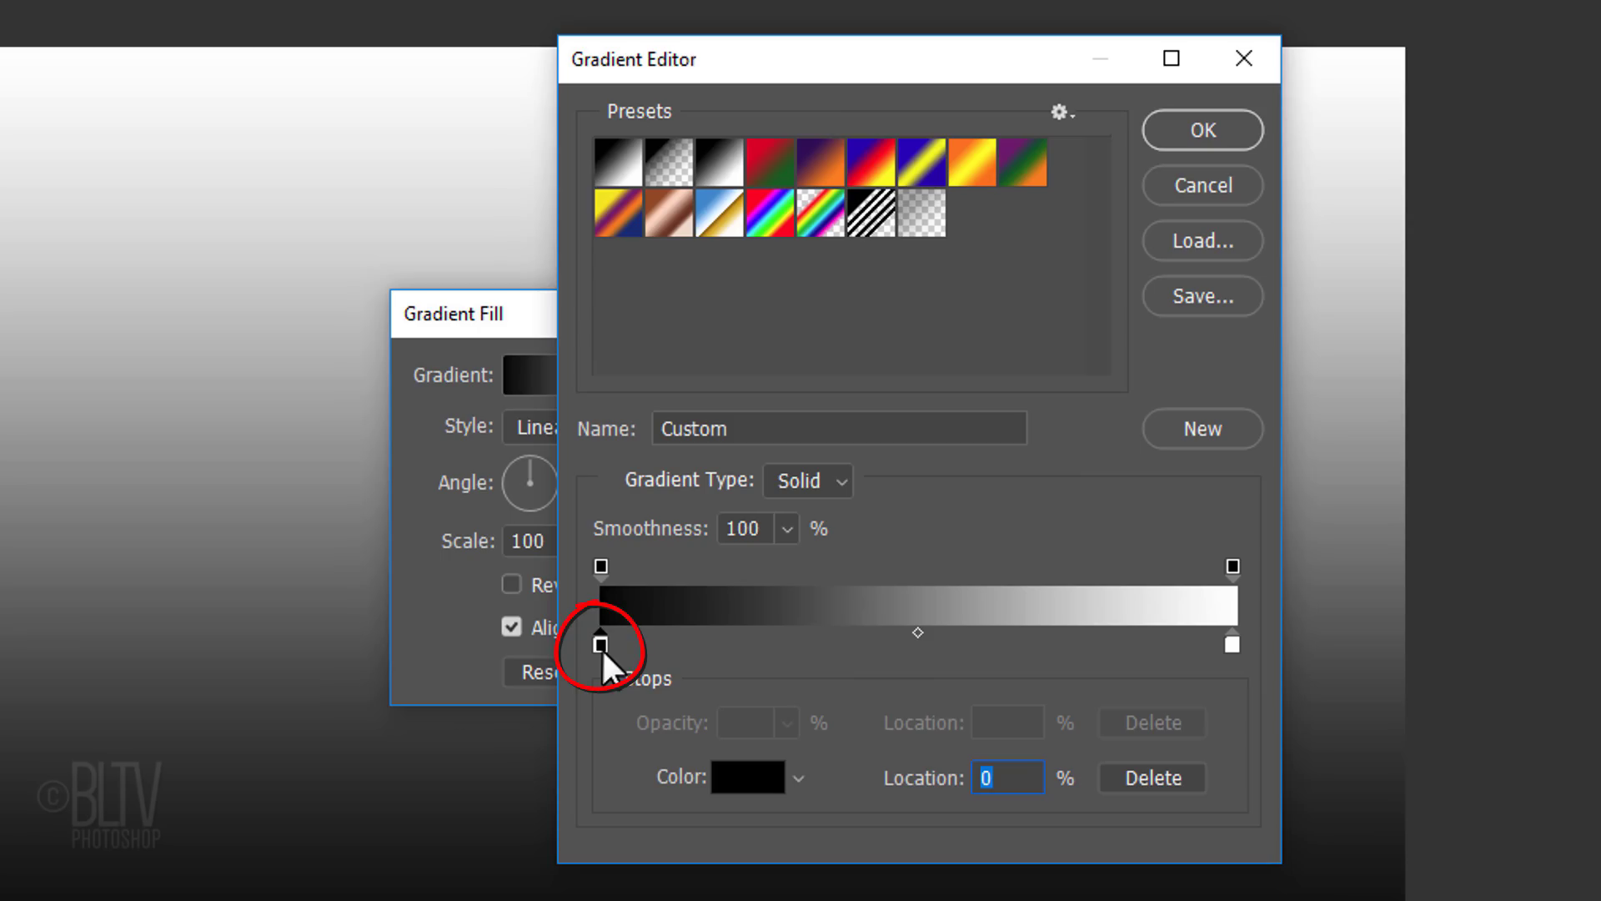
pyautogui.click(747, 777)
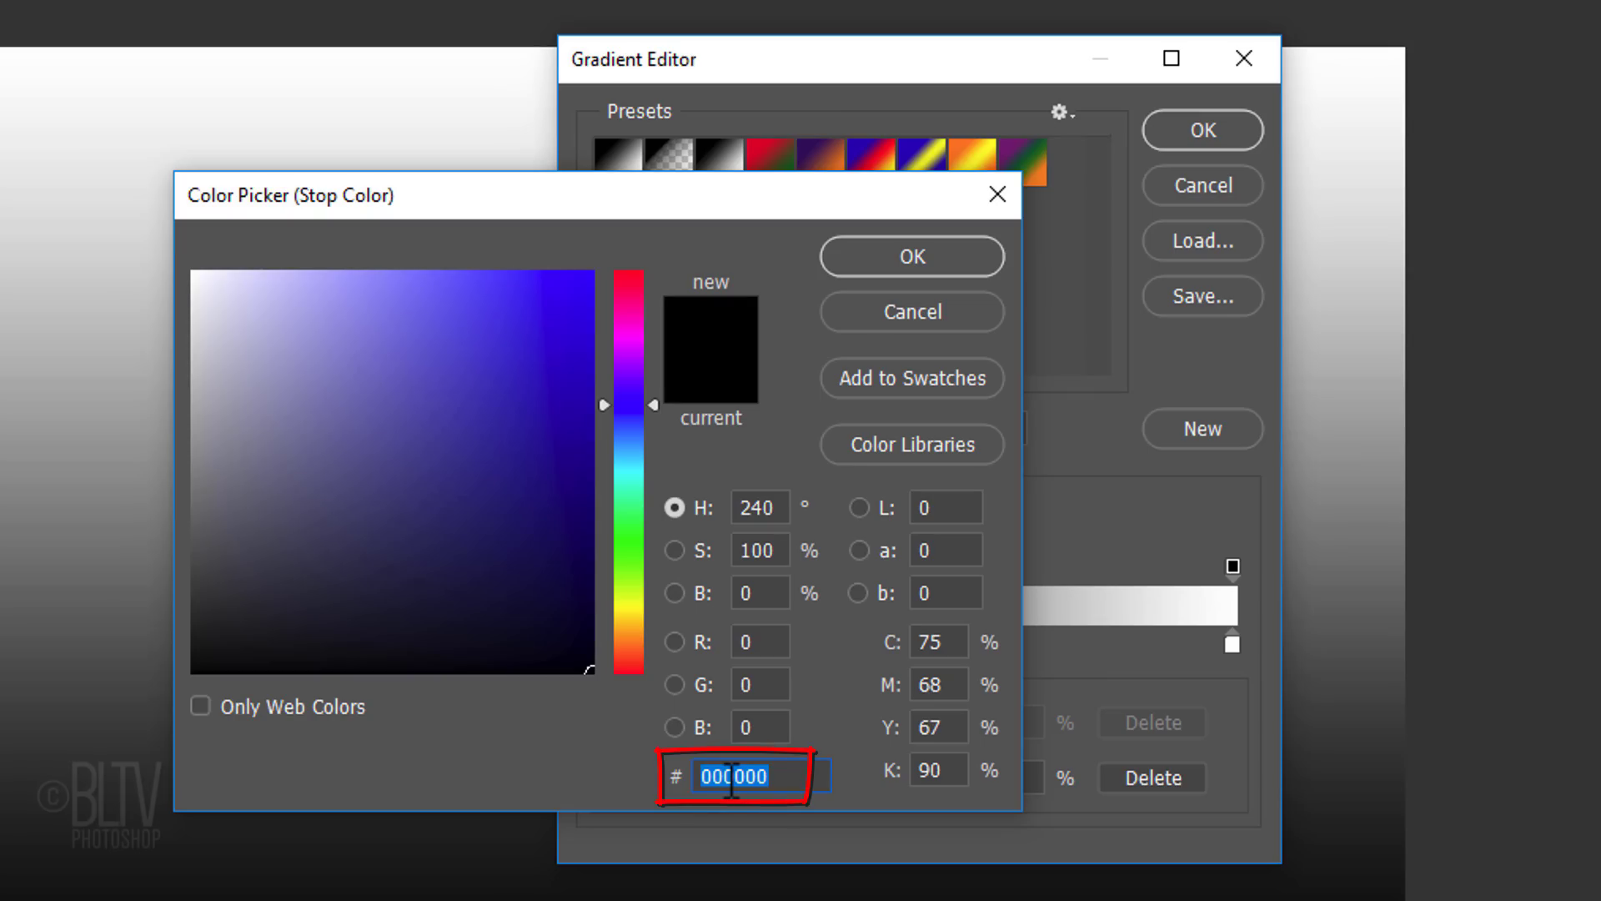
pyautogui.write('8')
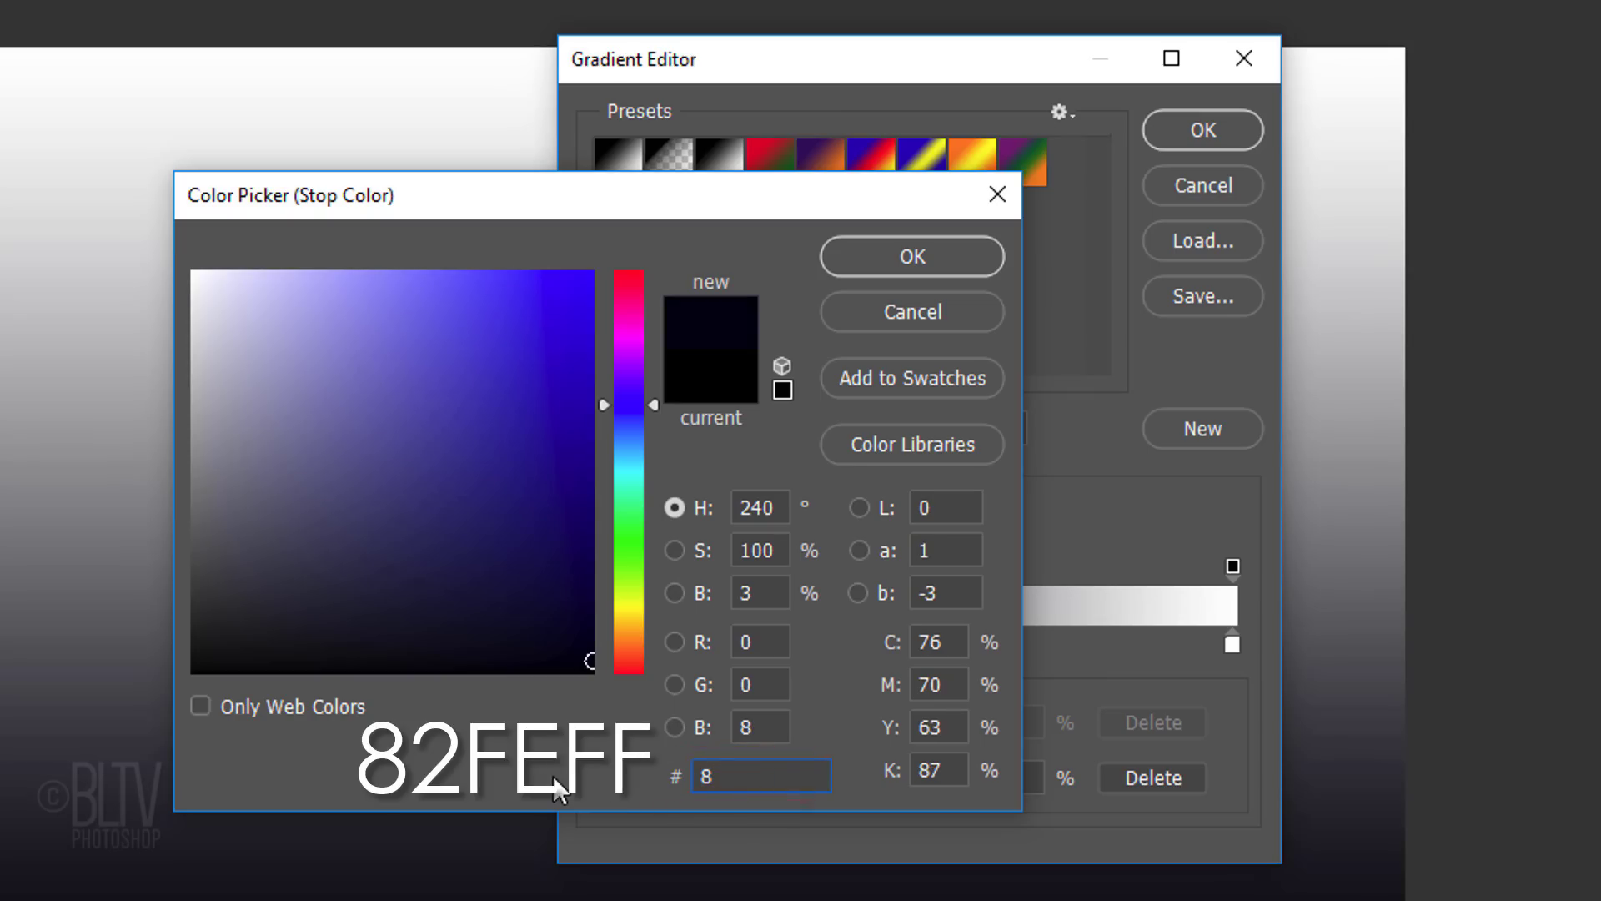
pyautogui.write('2FE')
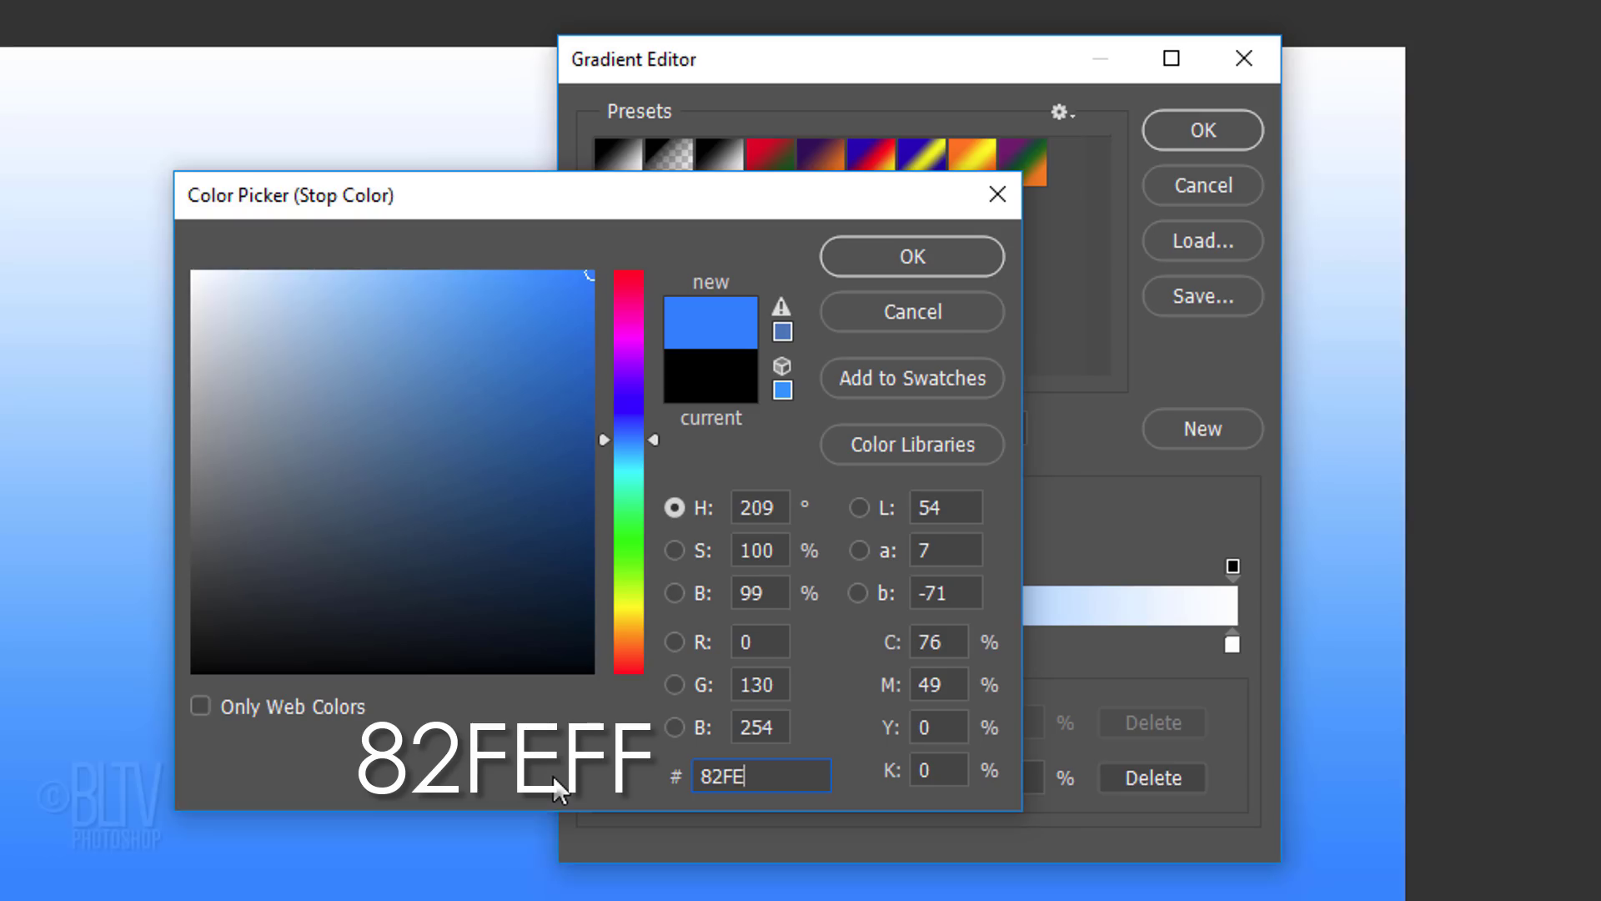
pyautogui.write('FF')
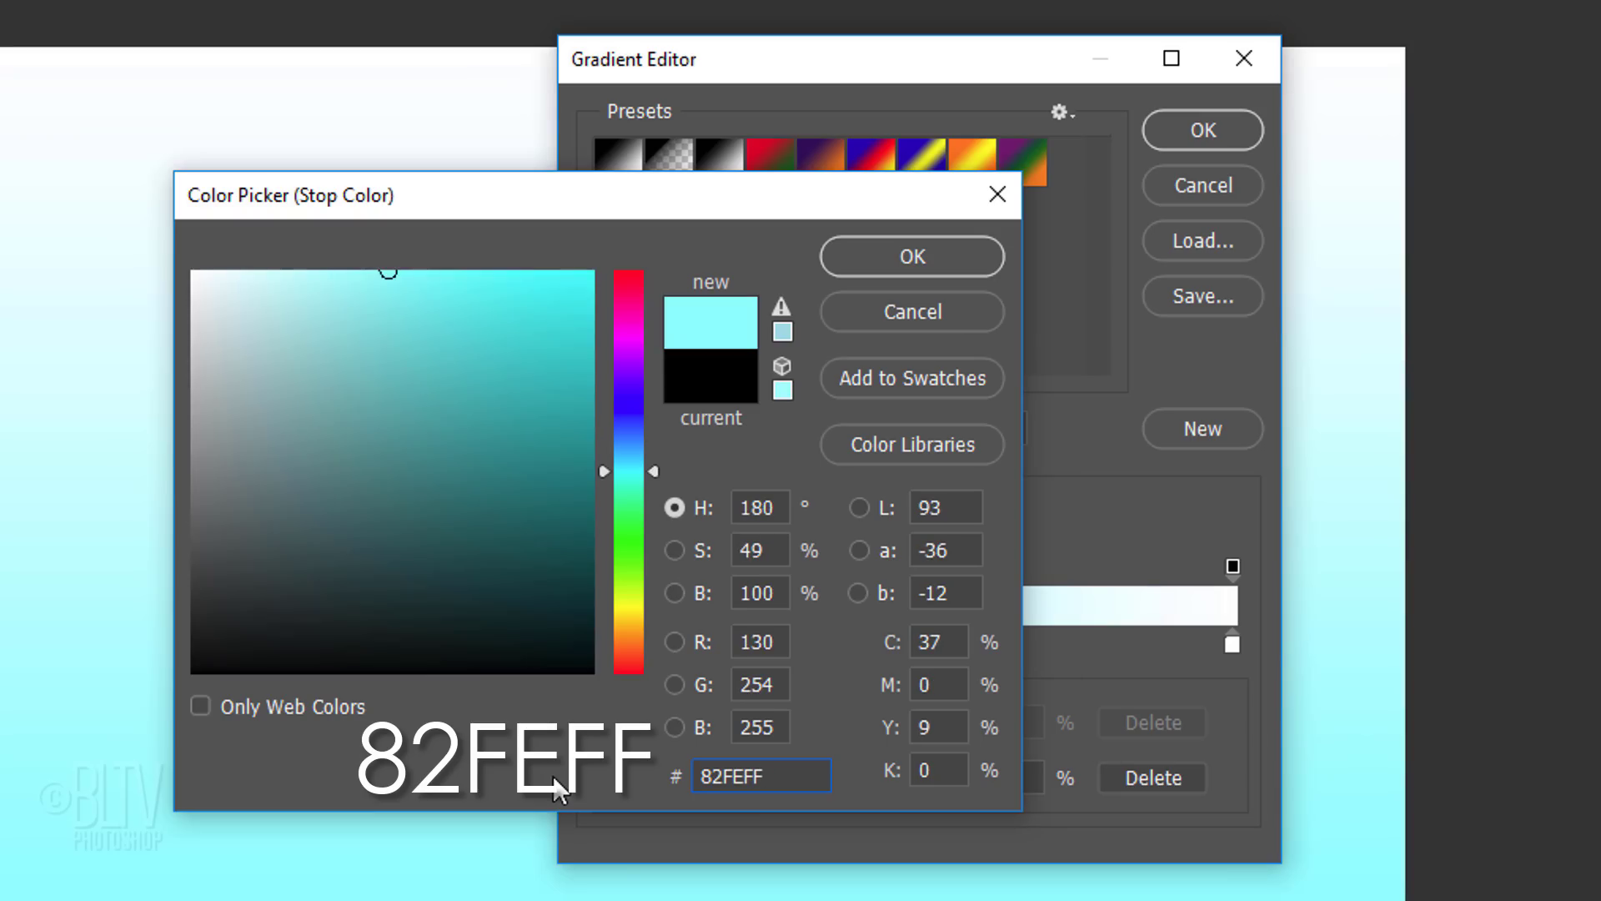
pyautogui.click(886, 256)
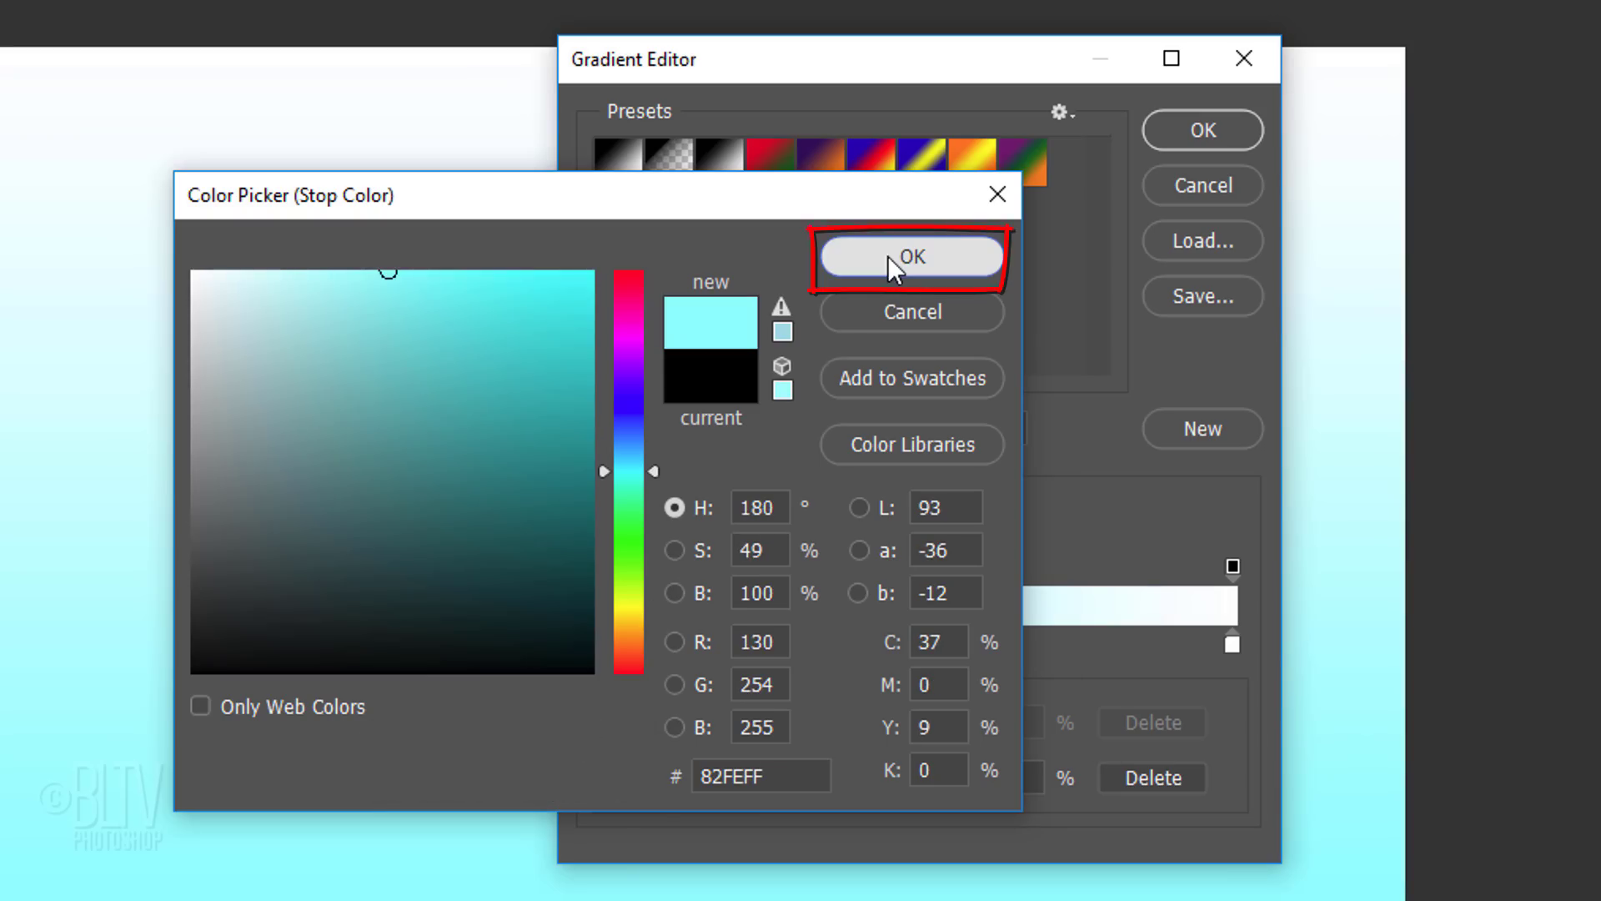
pyautogui.click(1201, 130)
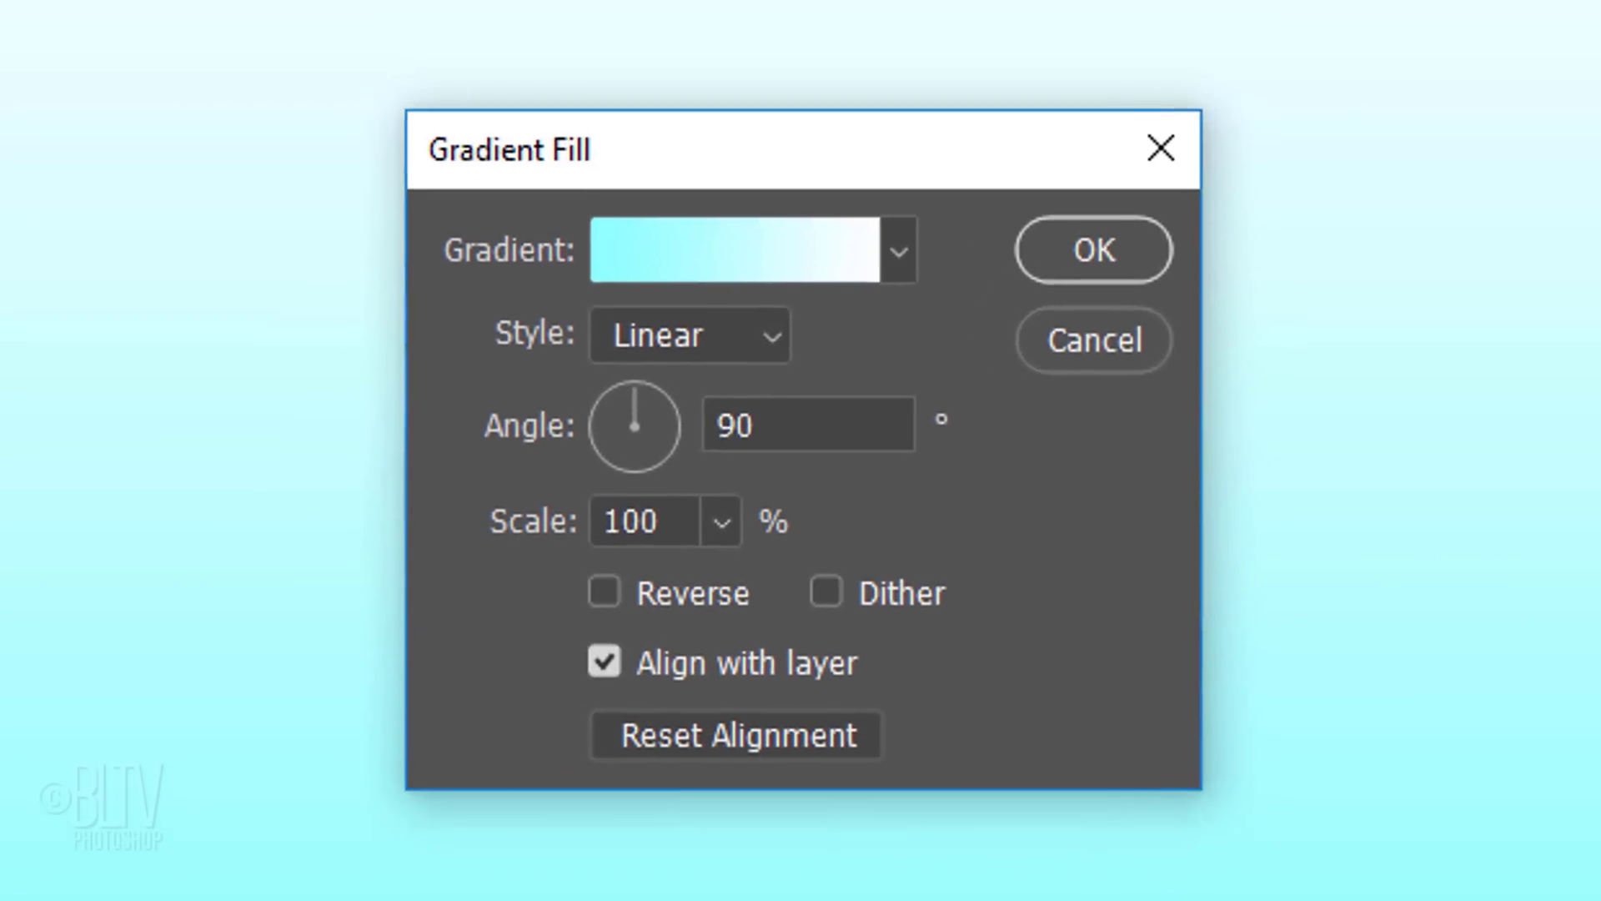
# Set the gradient to Radial style, 300% scale and reversed, and apply it
pyautogui.click(790, 325)
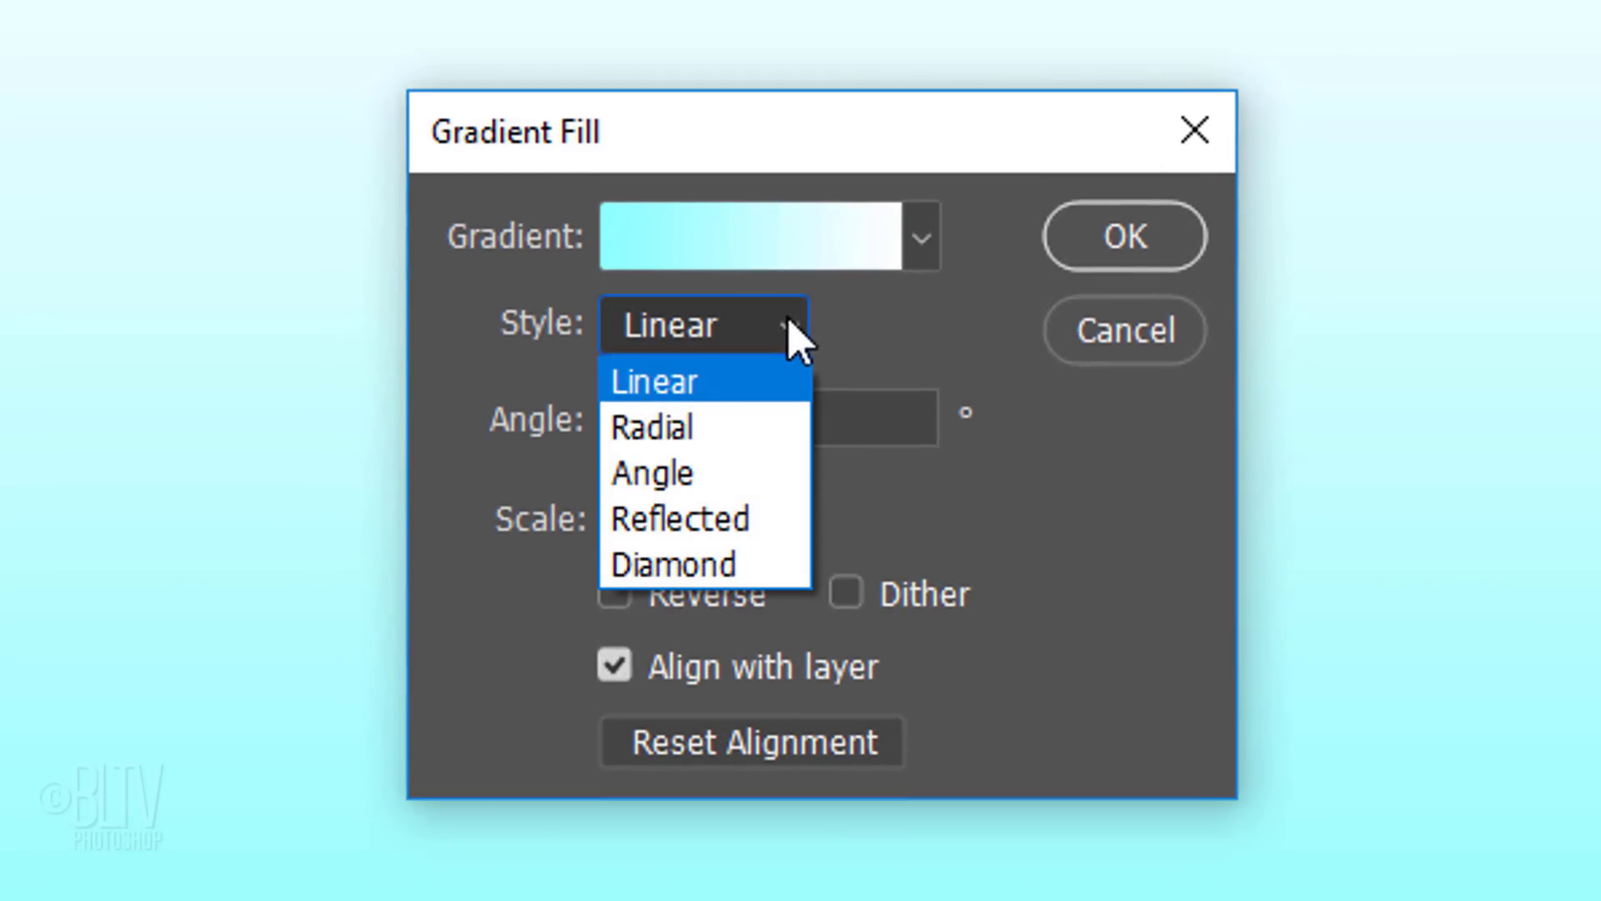
pyautogui.click(661, 432)
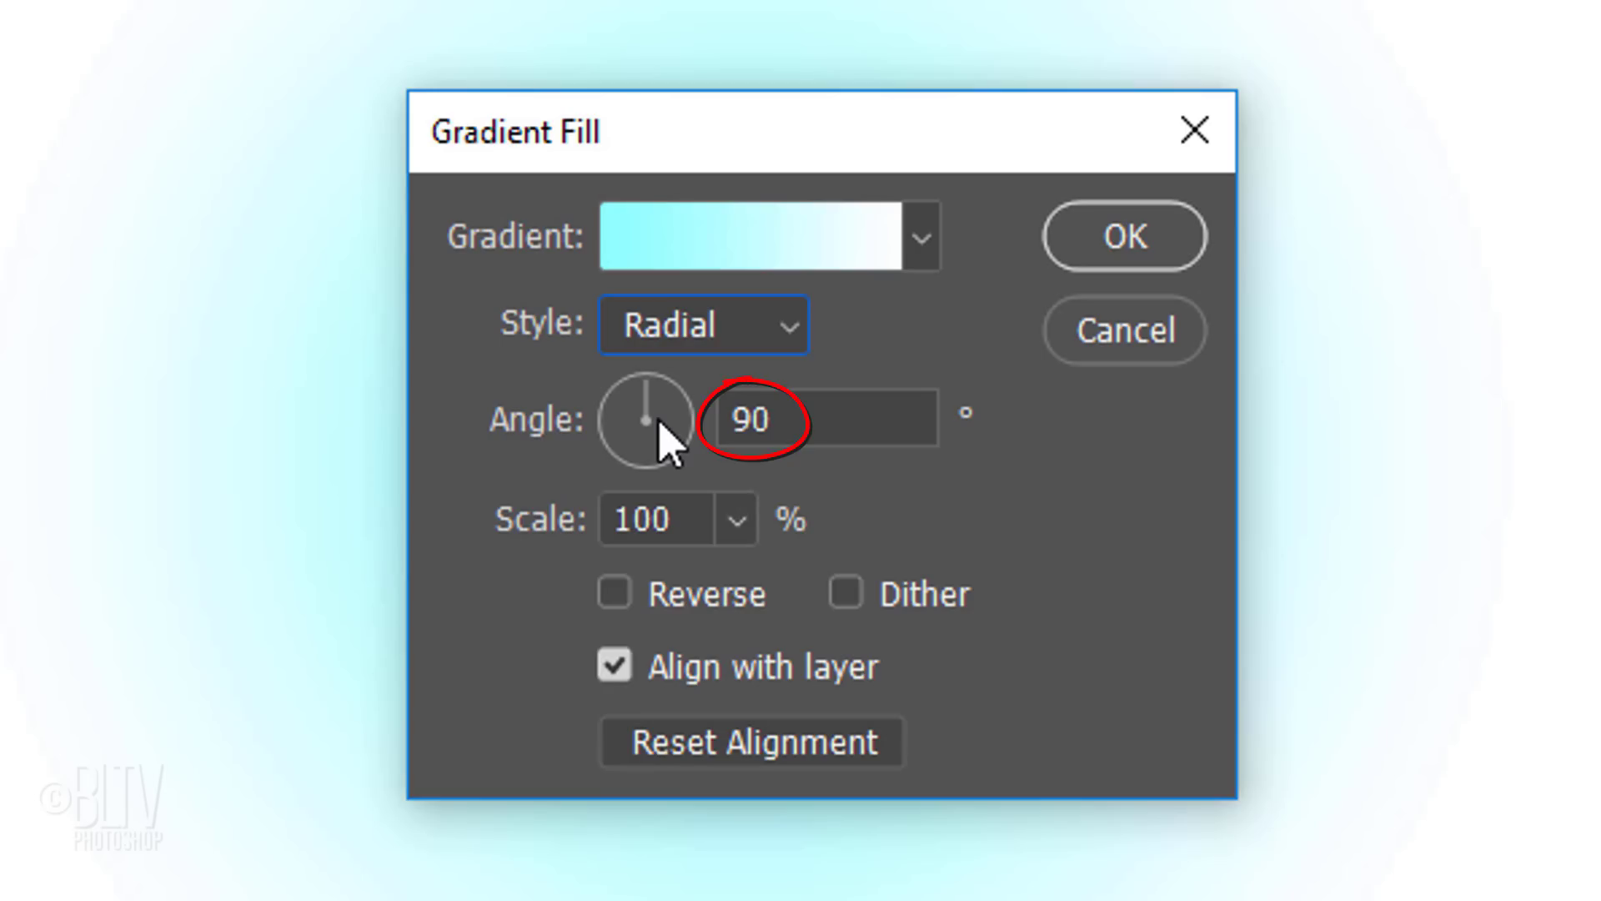
pyautogui.doubleClick(642, 519)
pyautogui.write('300')
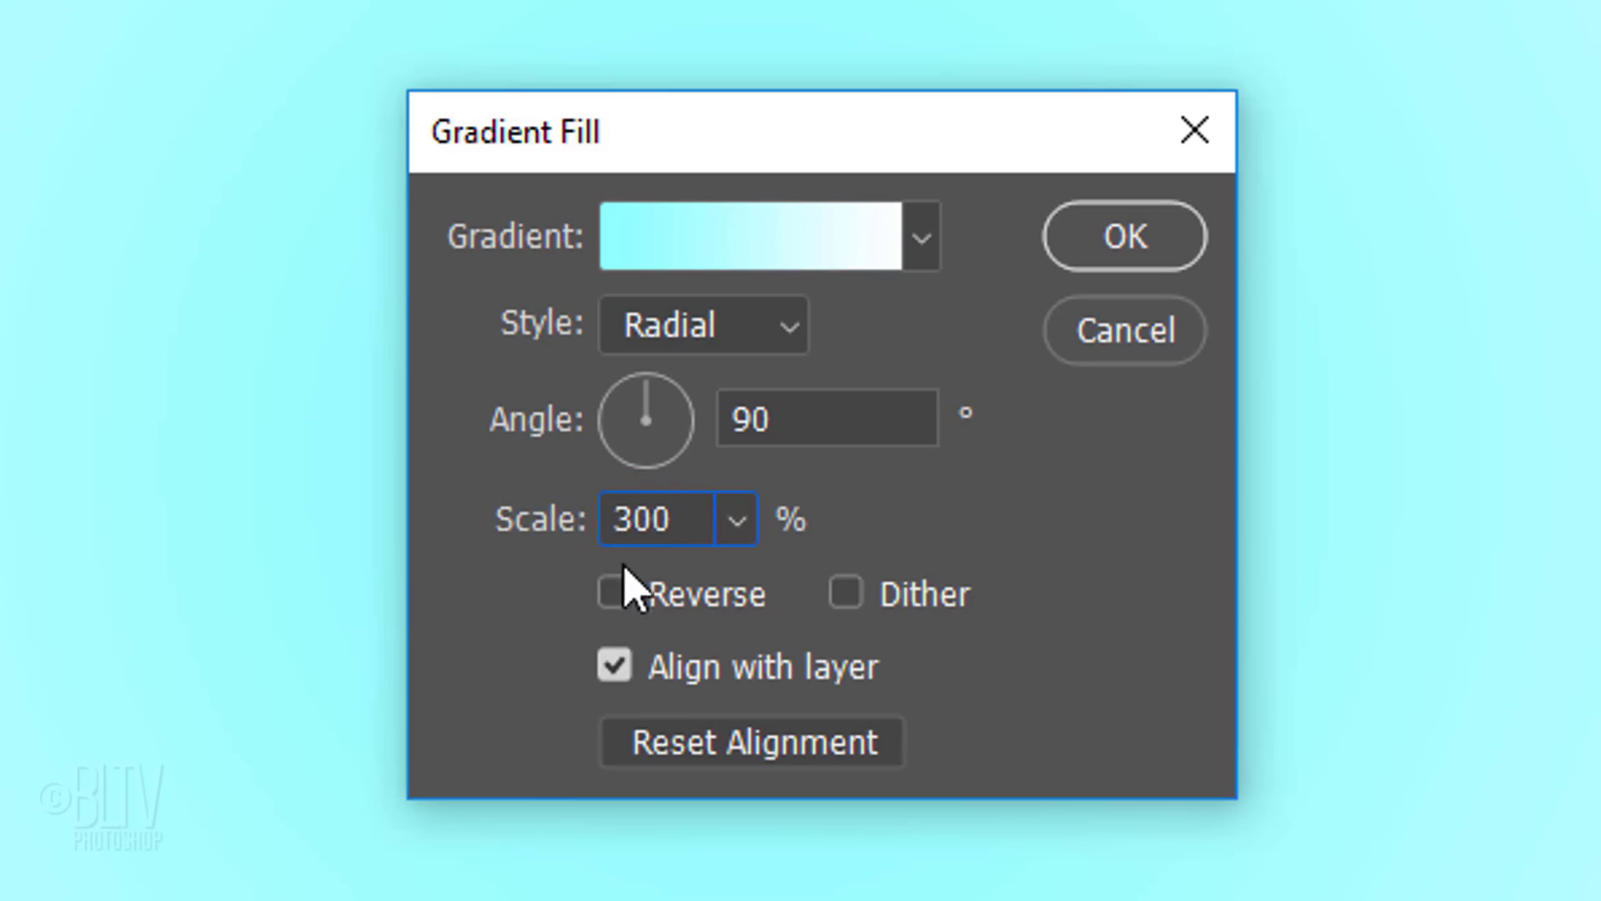
pyautogui.click(615, 593)
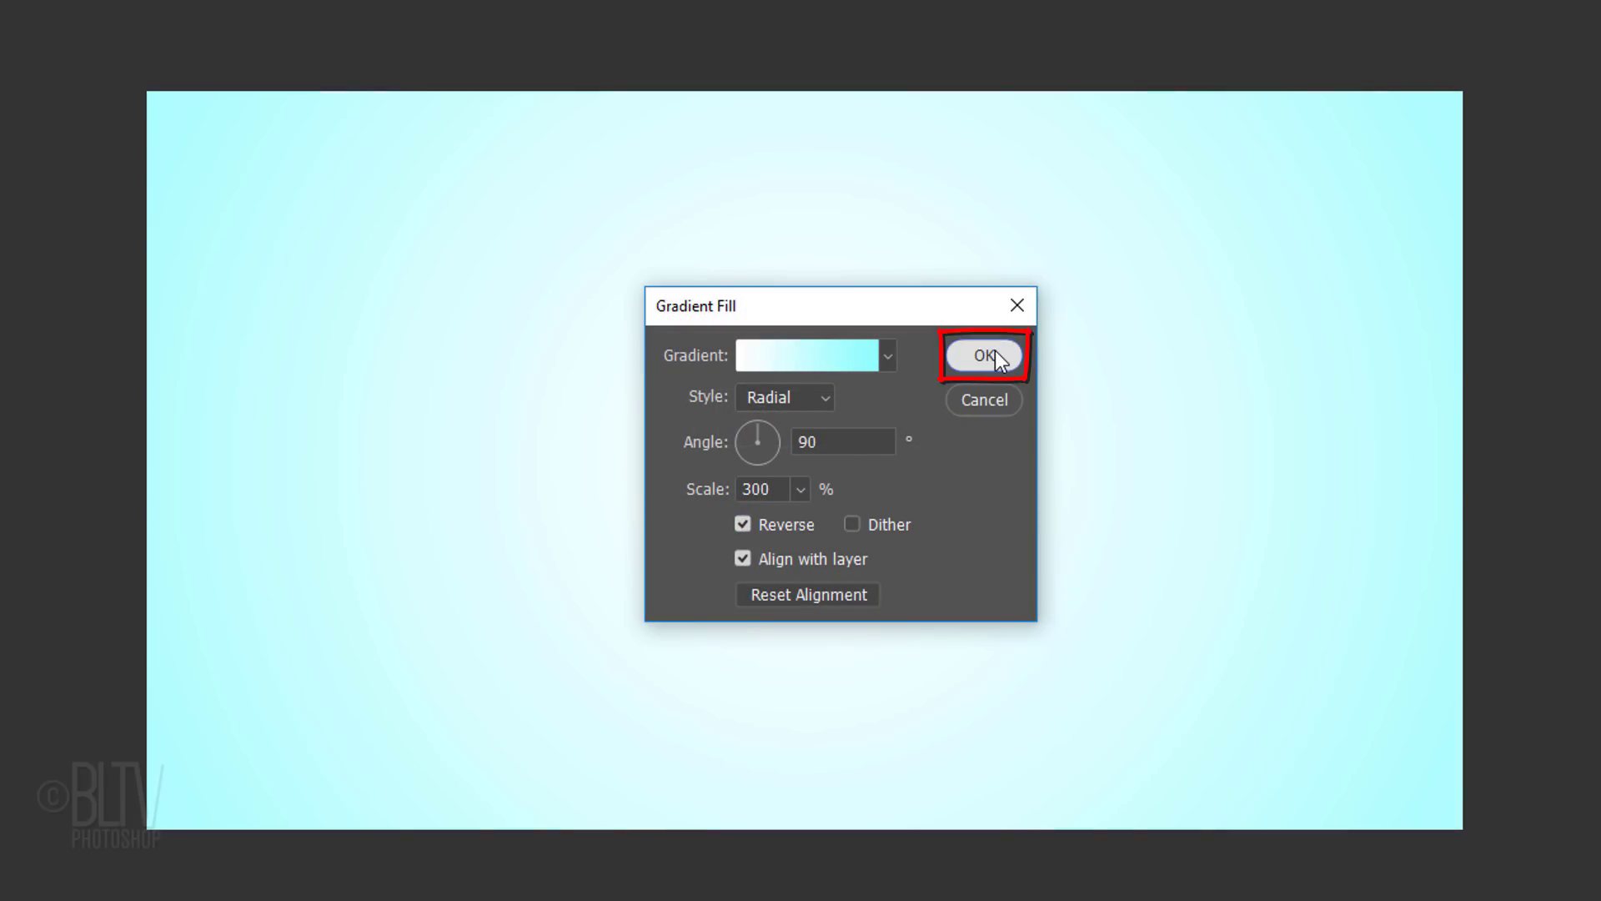
pyautogui.click(994, 355)
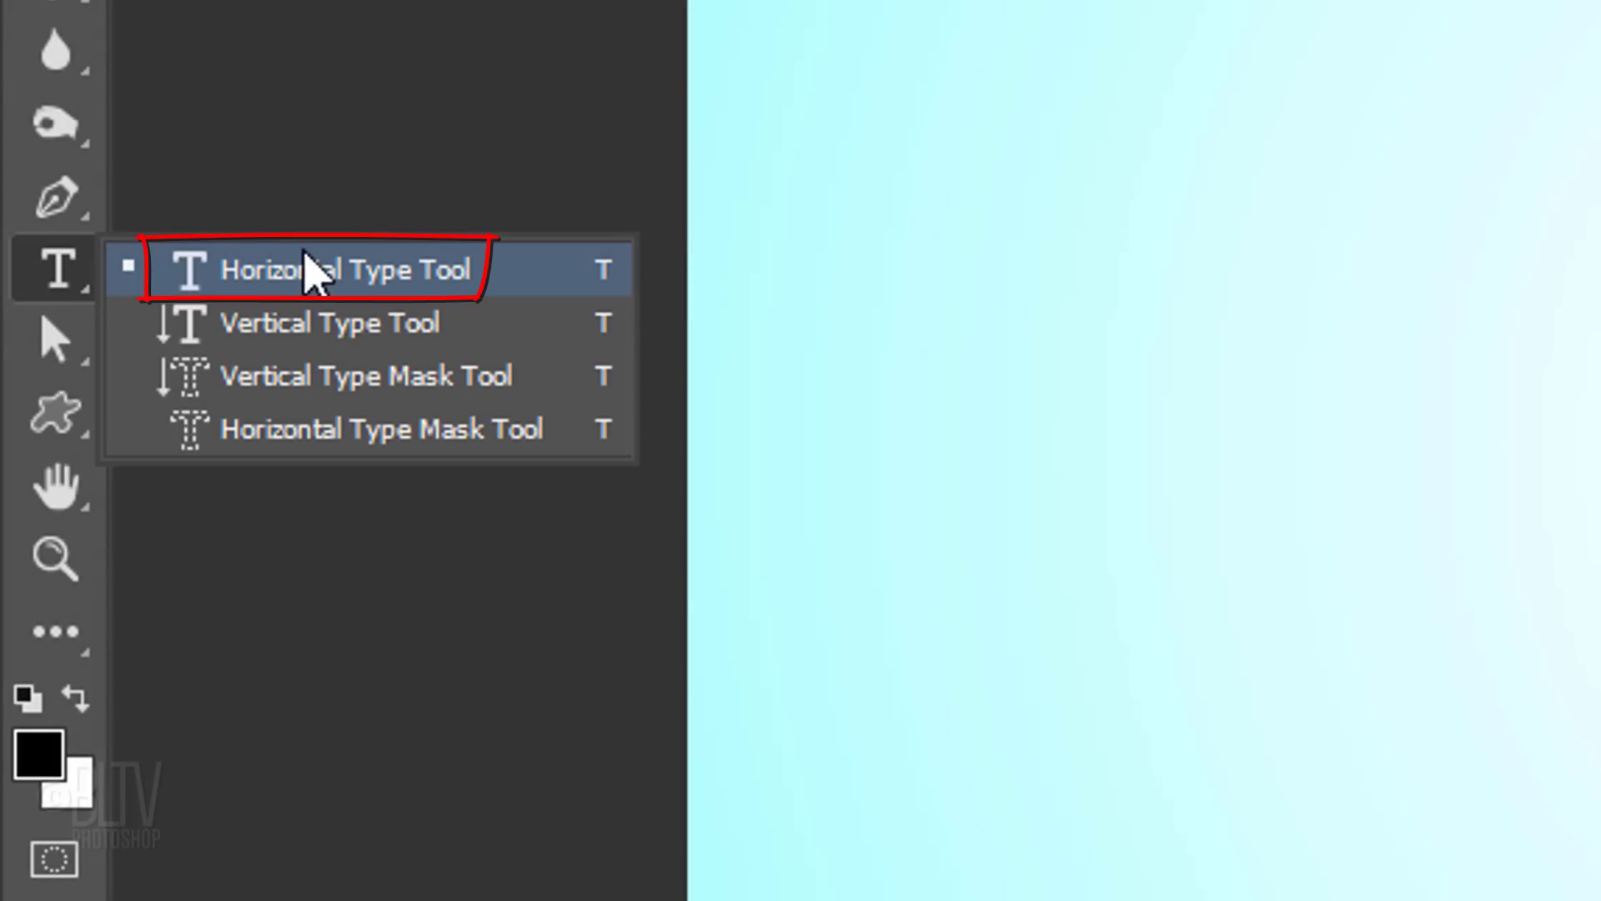
pyautogui.click(312, 271)
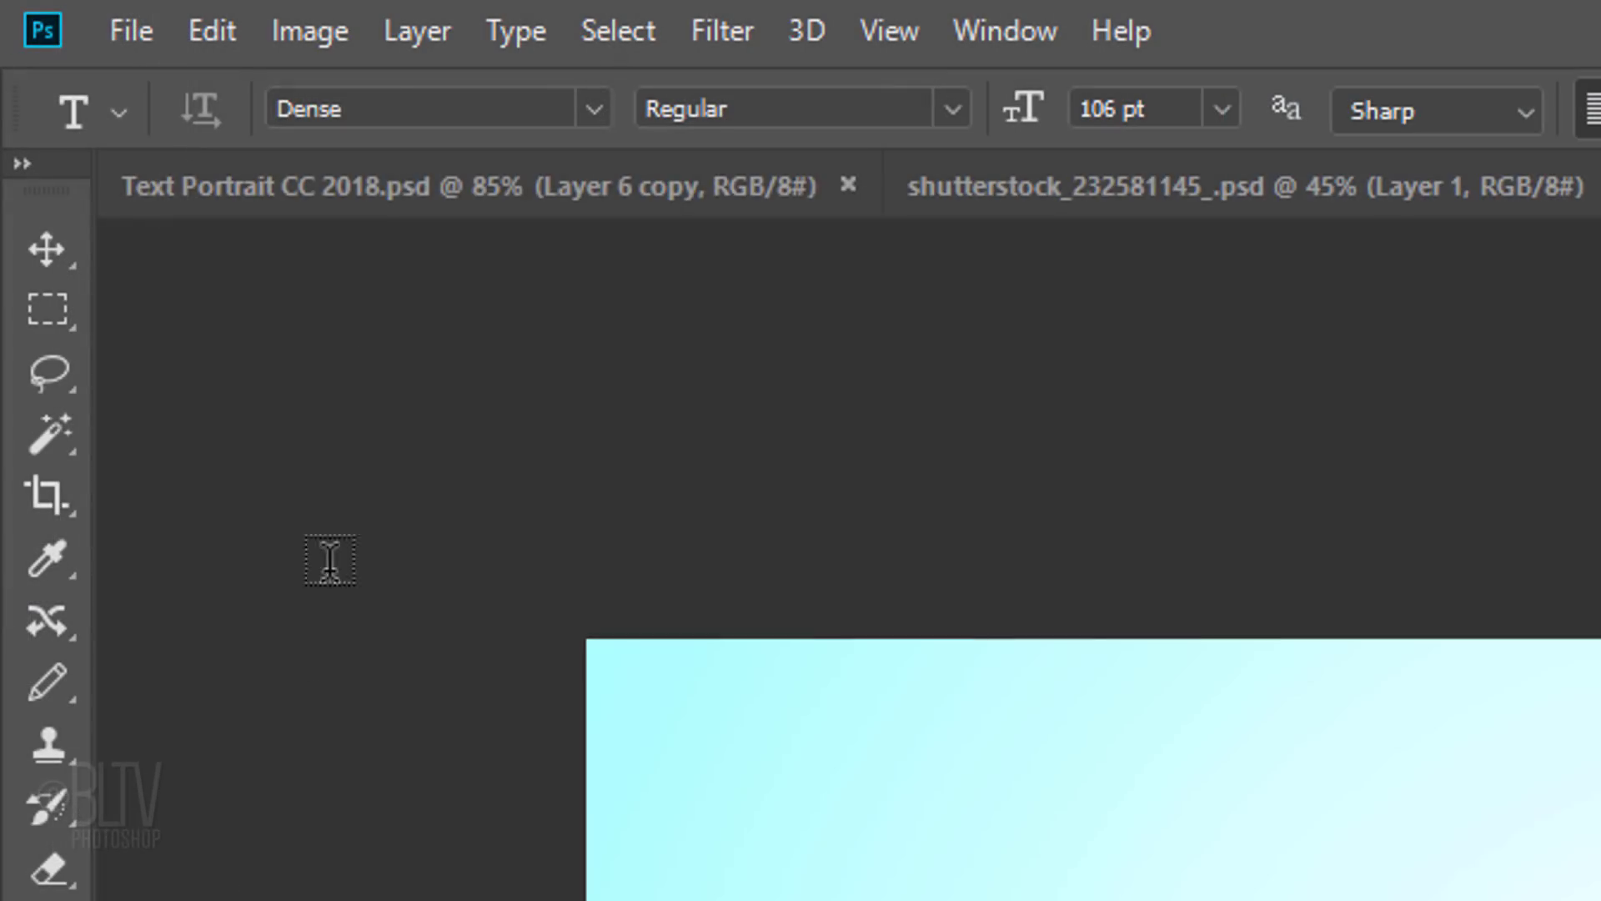
pyautogui.click(389, 113)
pyautogui.write('ar')
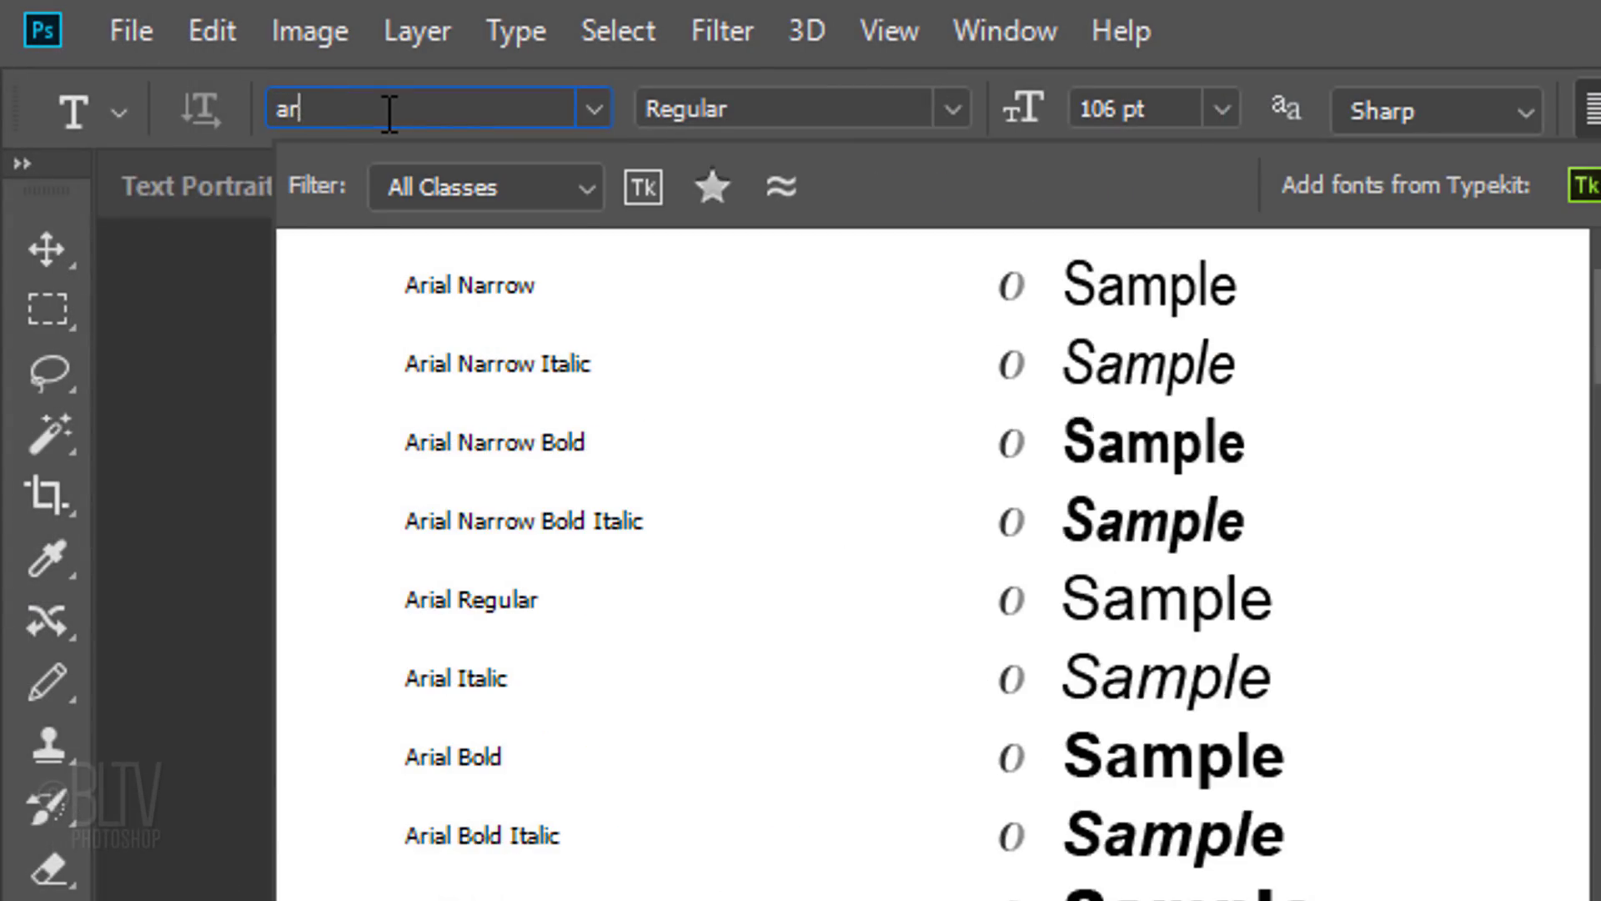
pyautogui.write('ial')
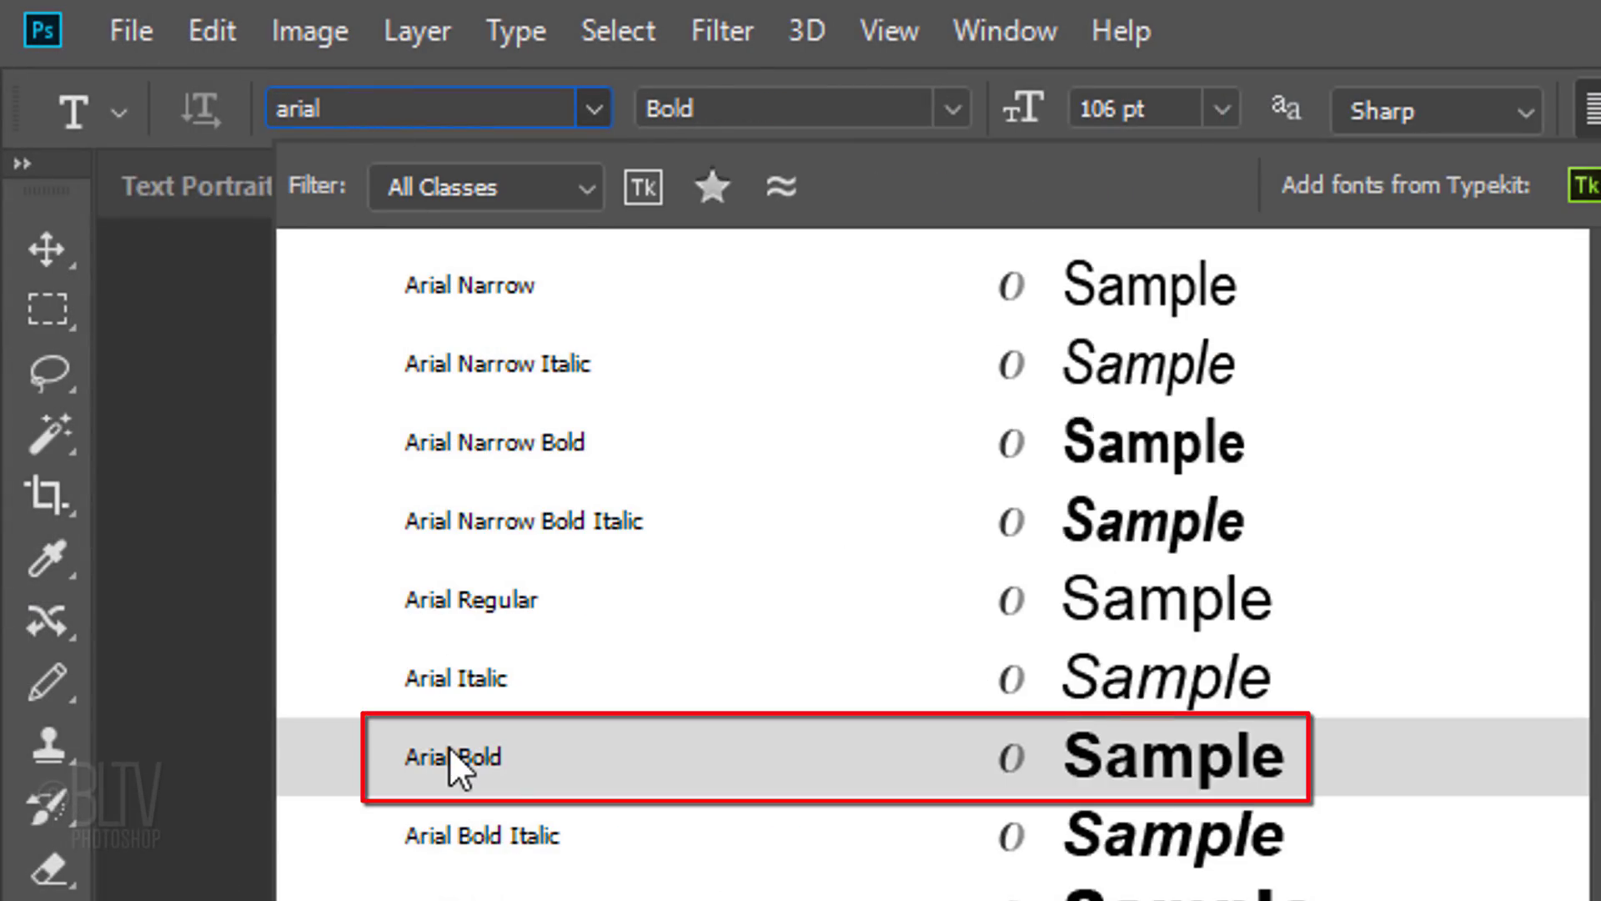
pyautogui.click(450, 747)
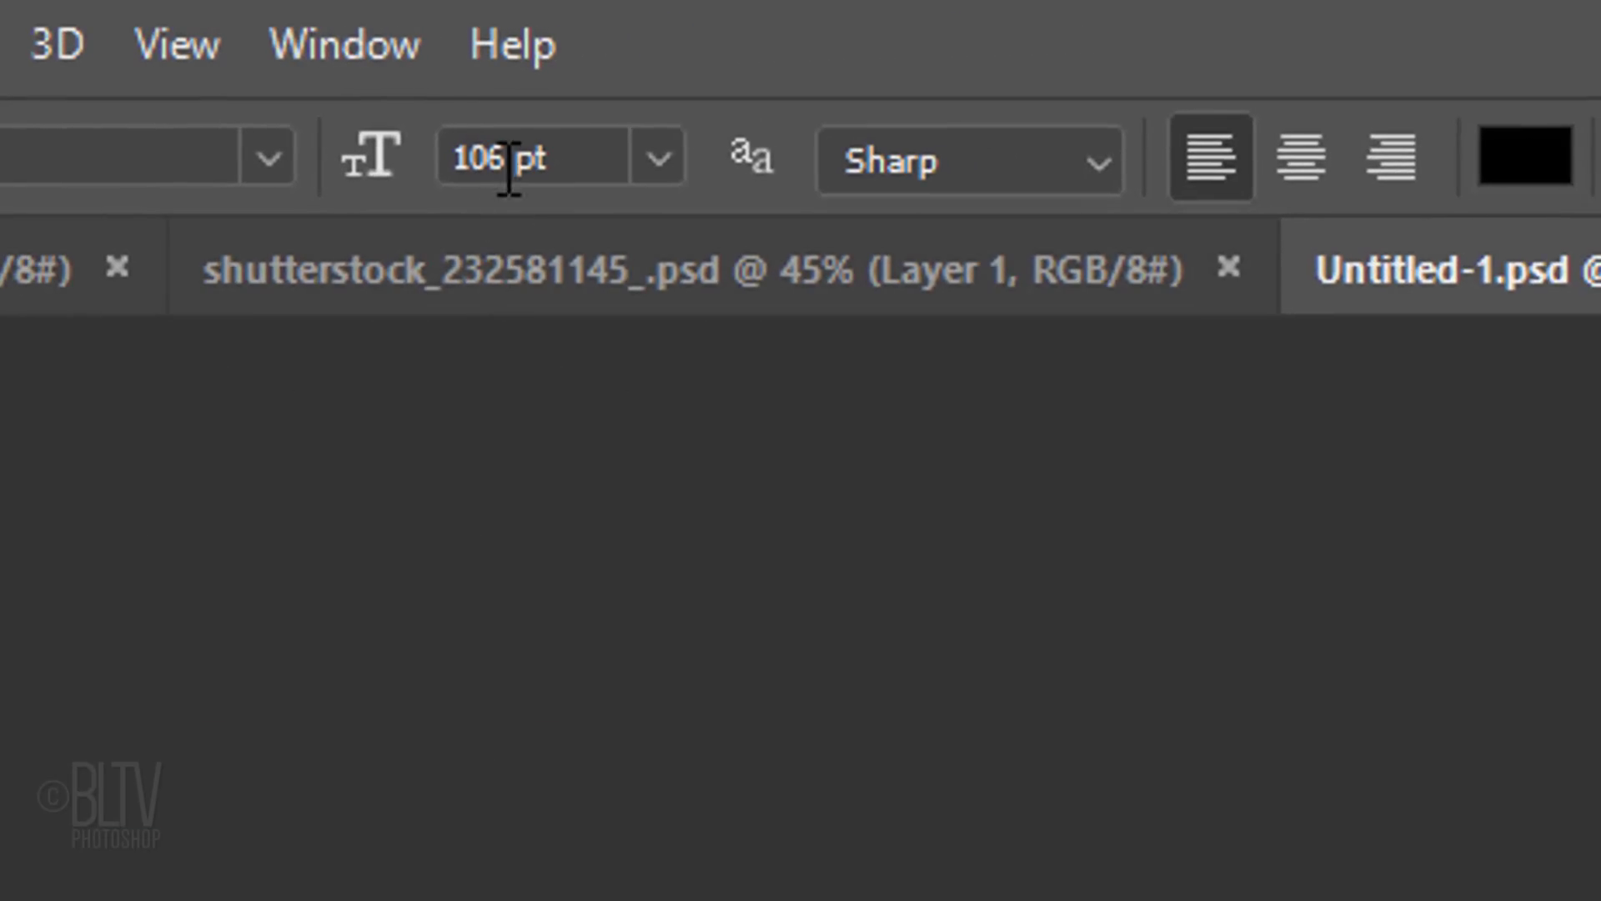
pyautogui.click(513, 158)
pyautogui.write('20')
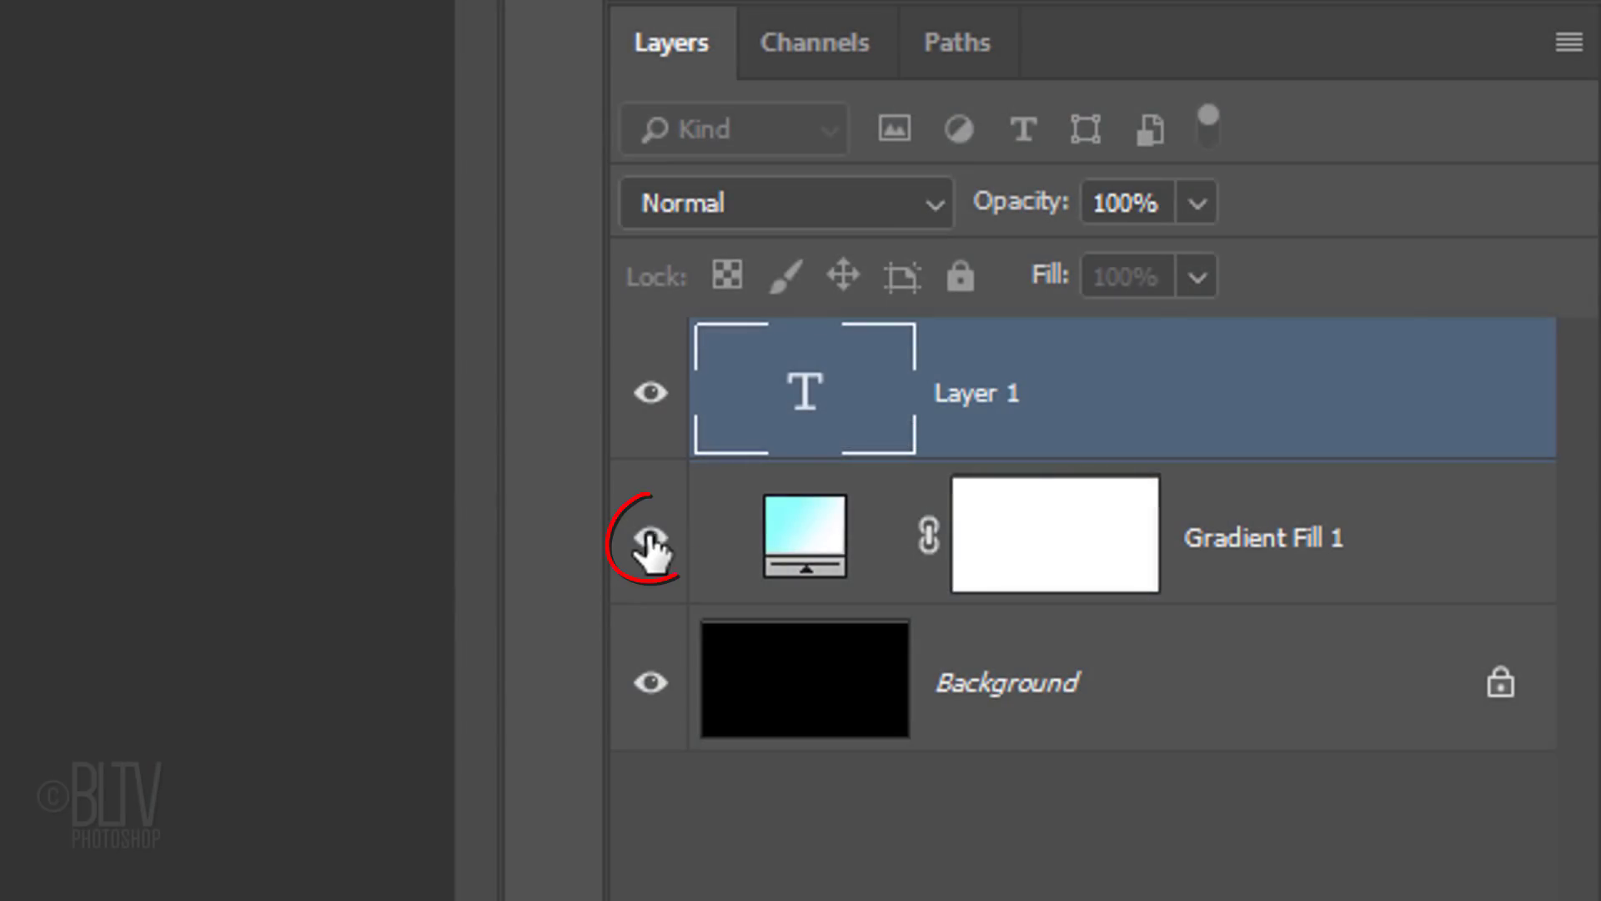
# Hide Gradient Fill 1 and Background, trim transparent pixels, and define a Wesley Hamilton brush preset
pyautogui.click(652, 538)
pyautogui.click(650, 682)
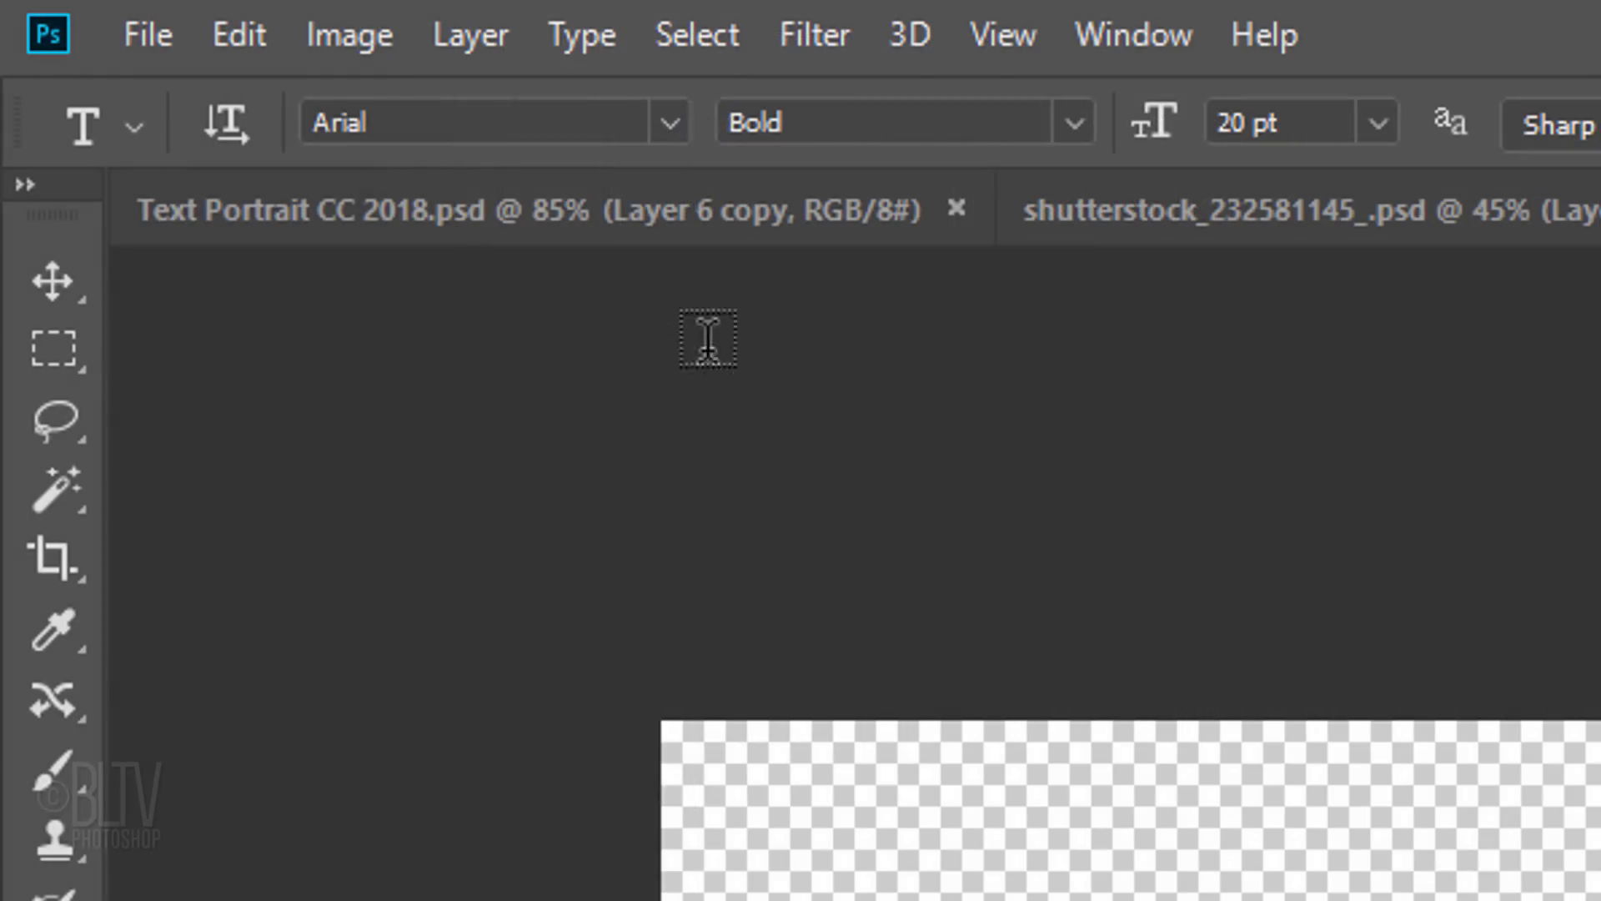
pyautogui.click(350, 34)
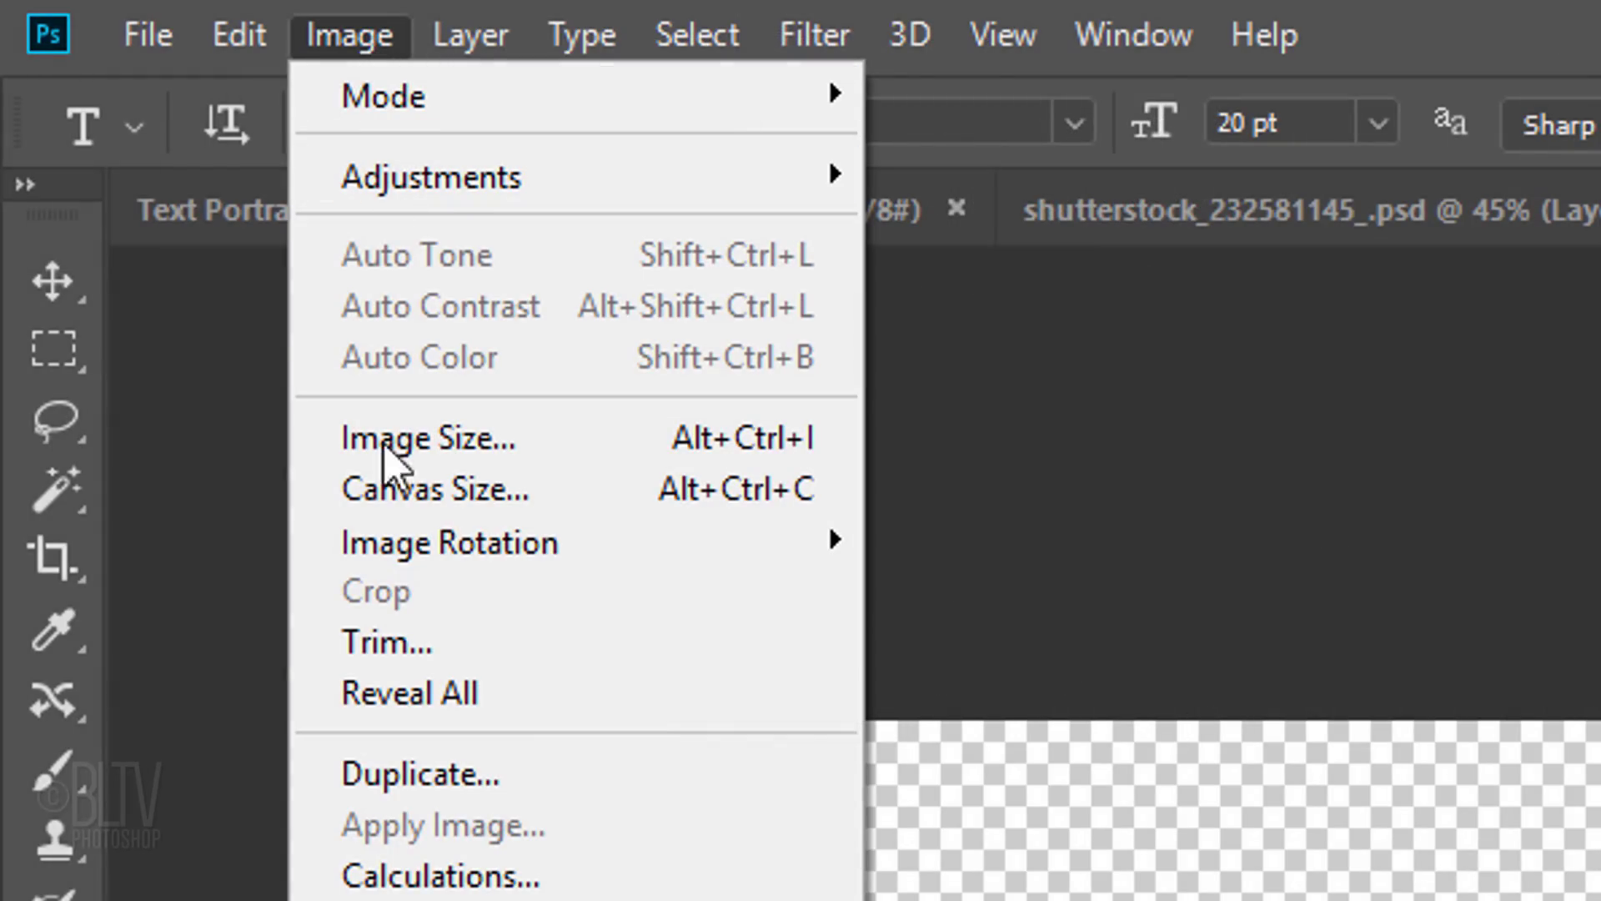
pyautogui.click(388, 641)
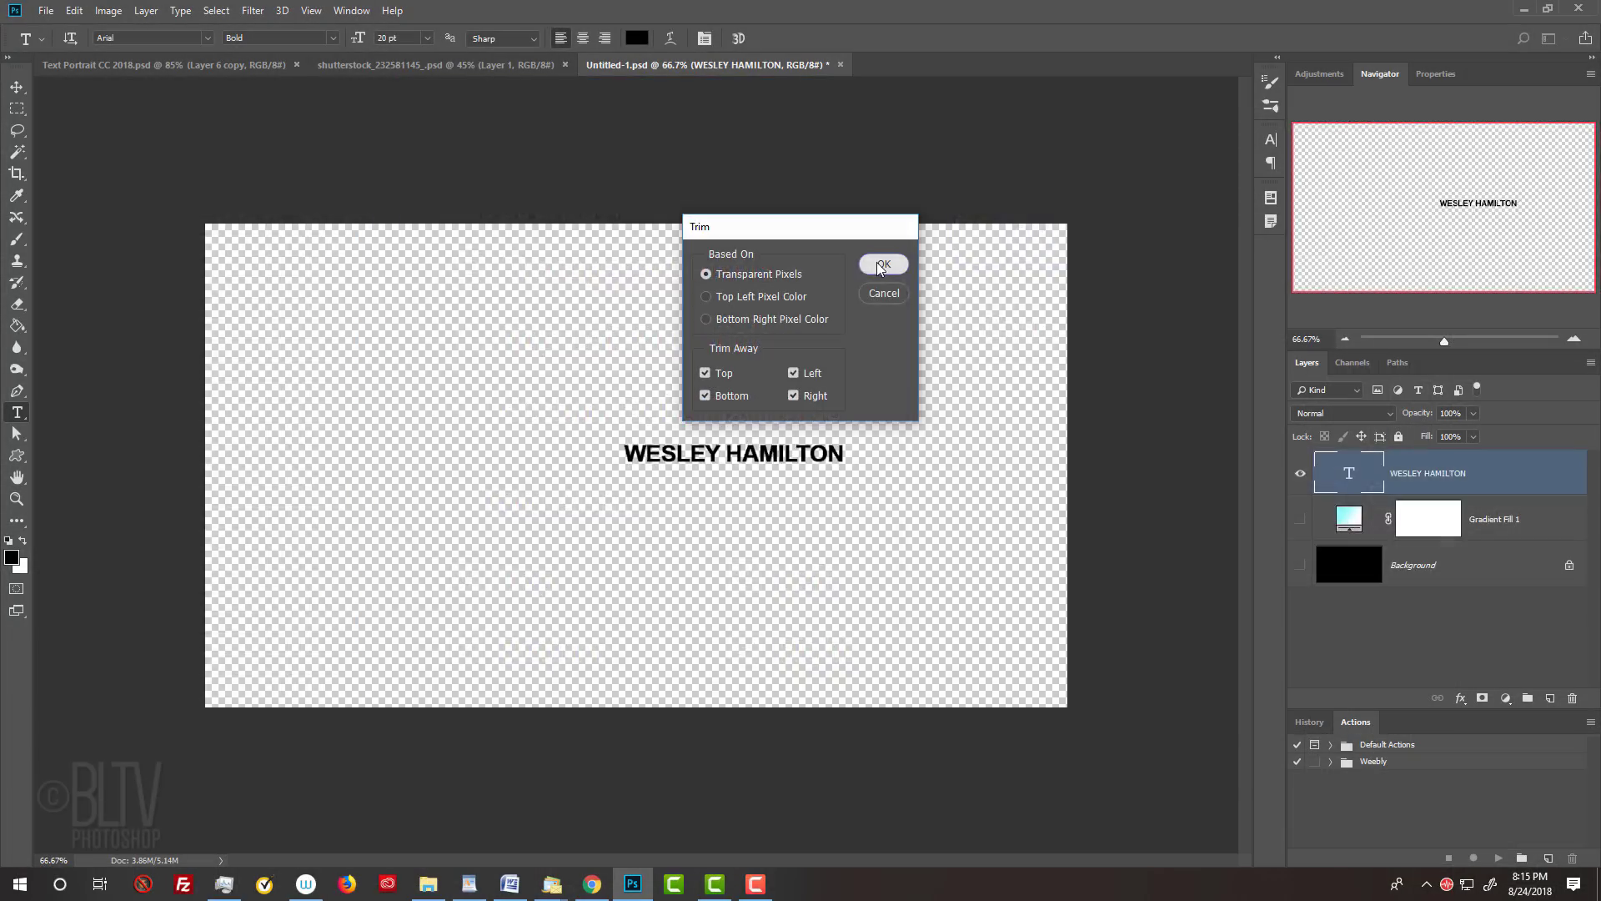
pyautogui.click(1004, 233)
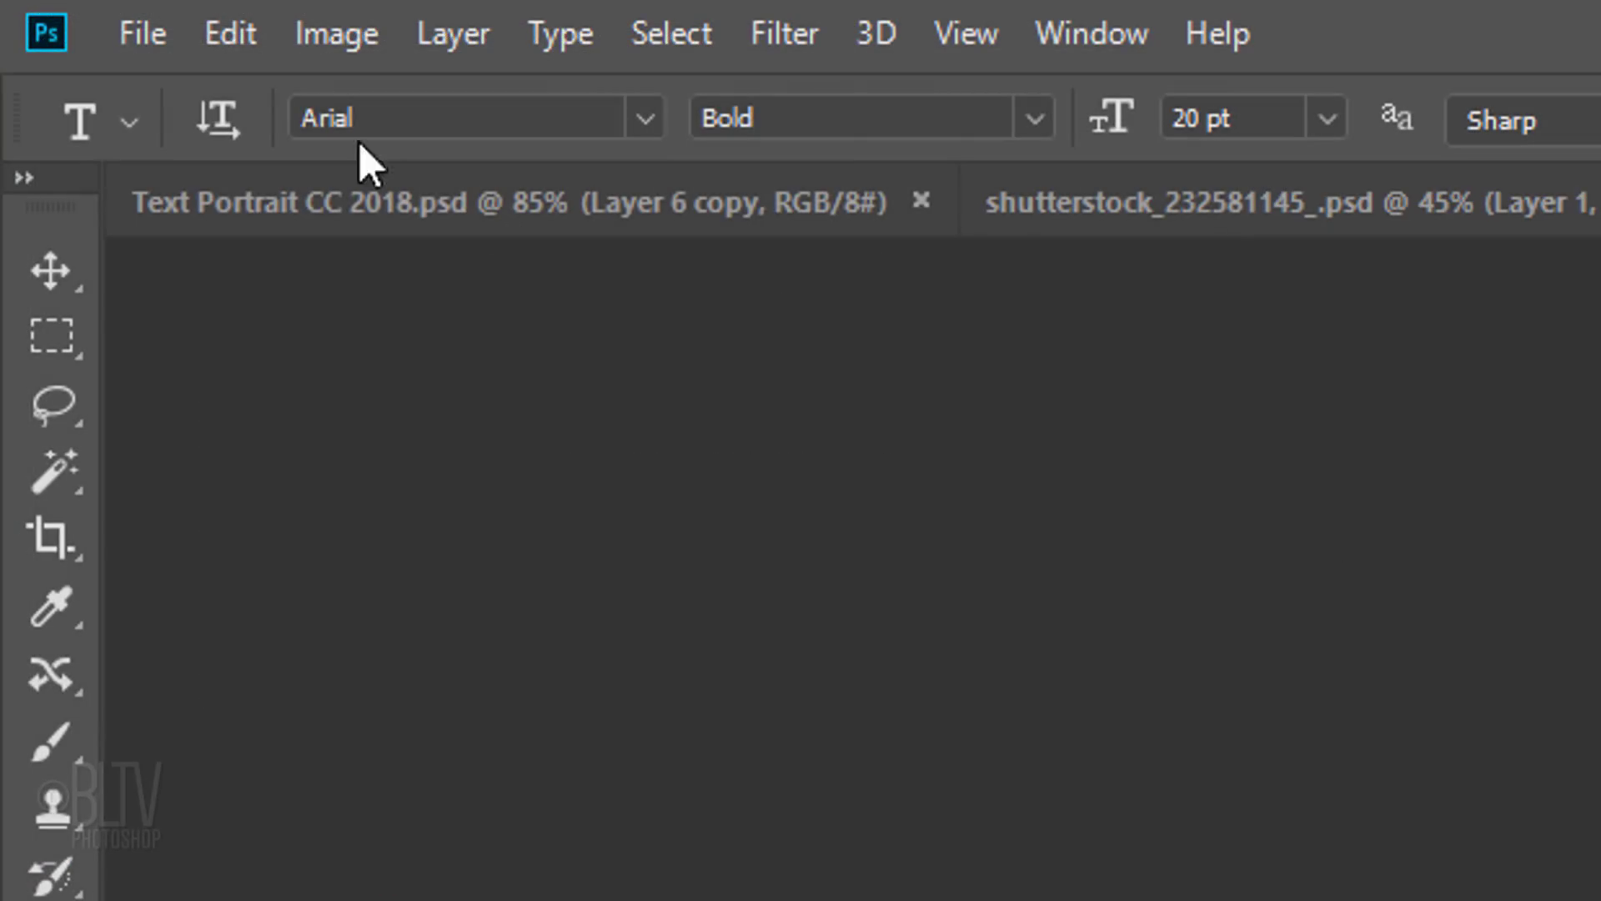
pyautogui.click(76, 11)
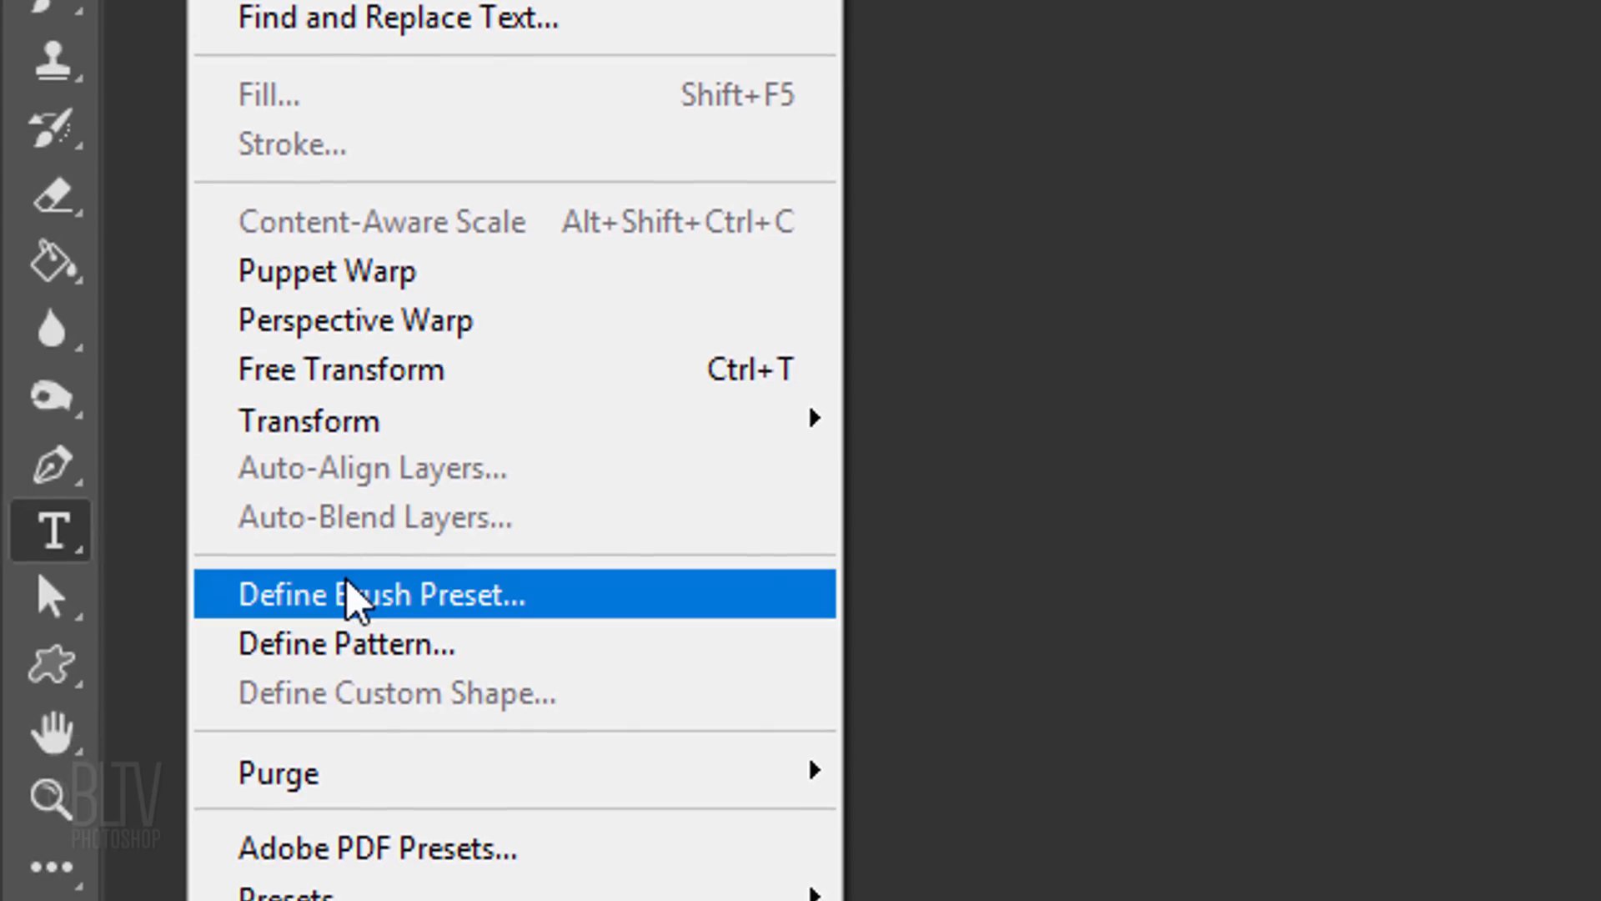
pyautogui.click(346, 594)
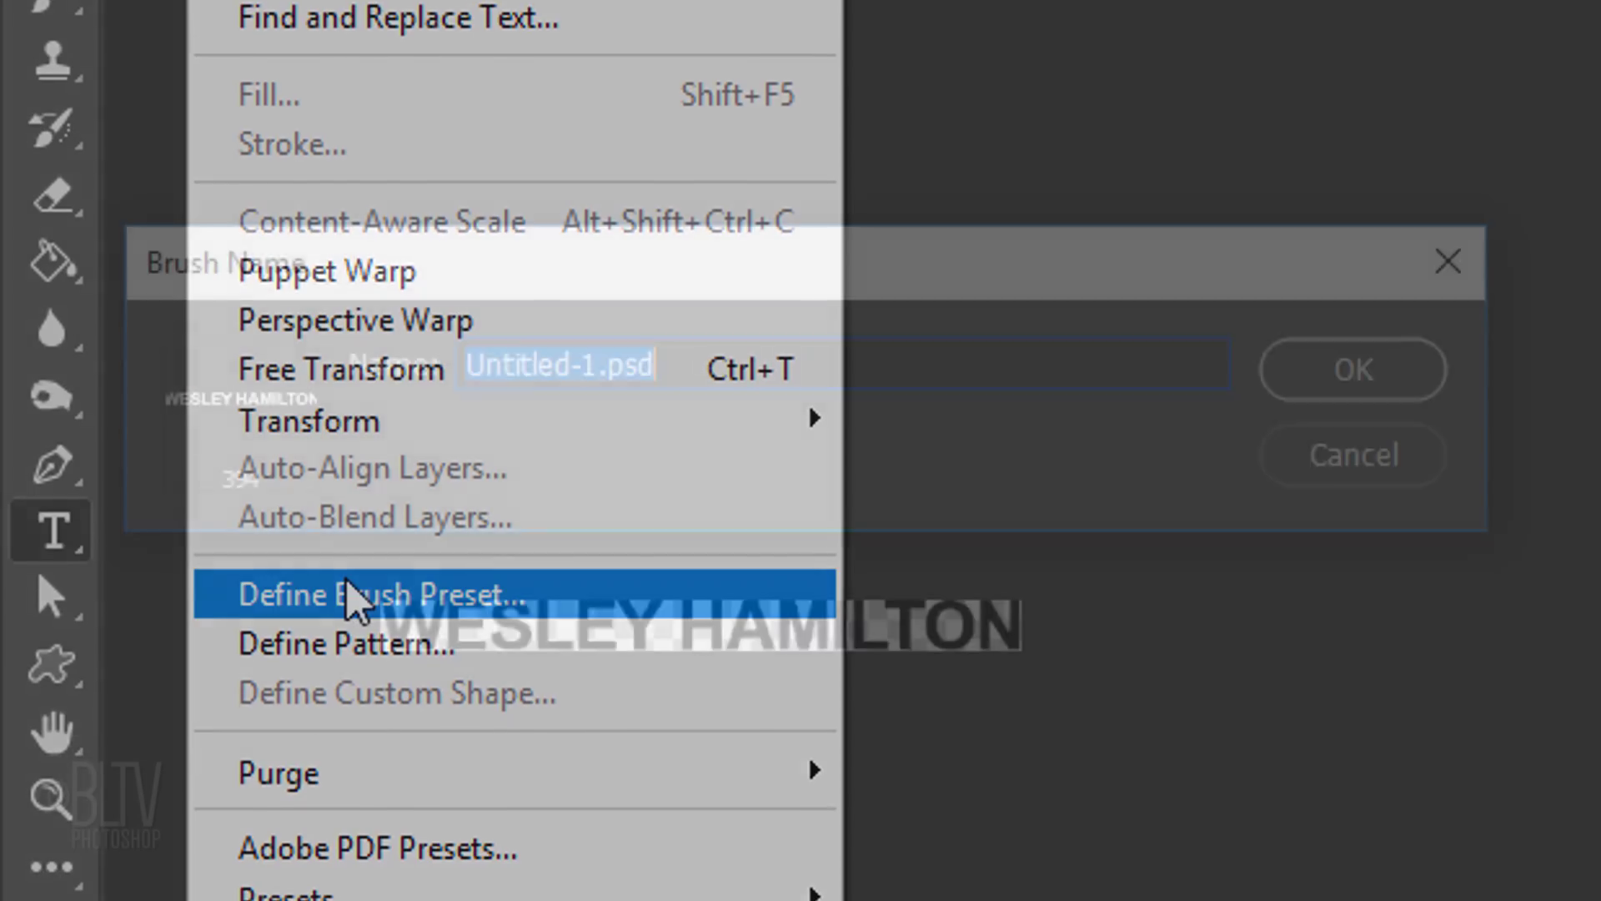
pyautogui.write('Wesley Hamilt')
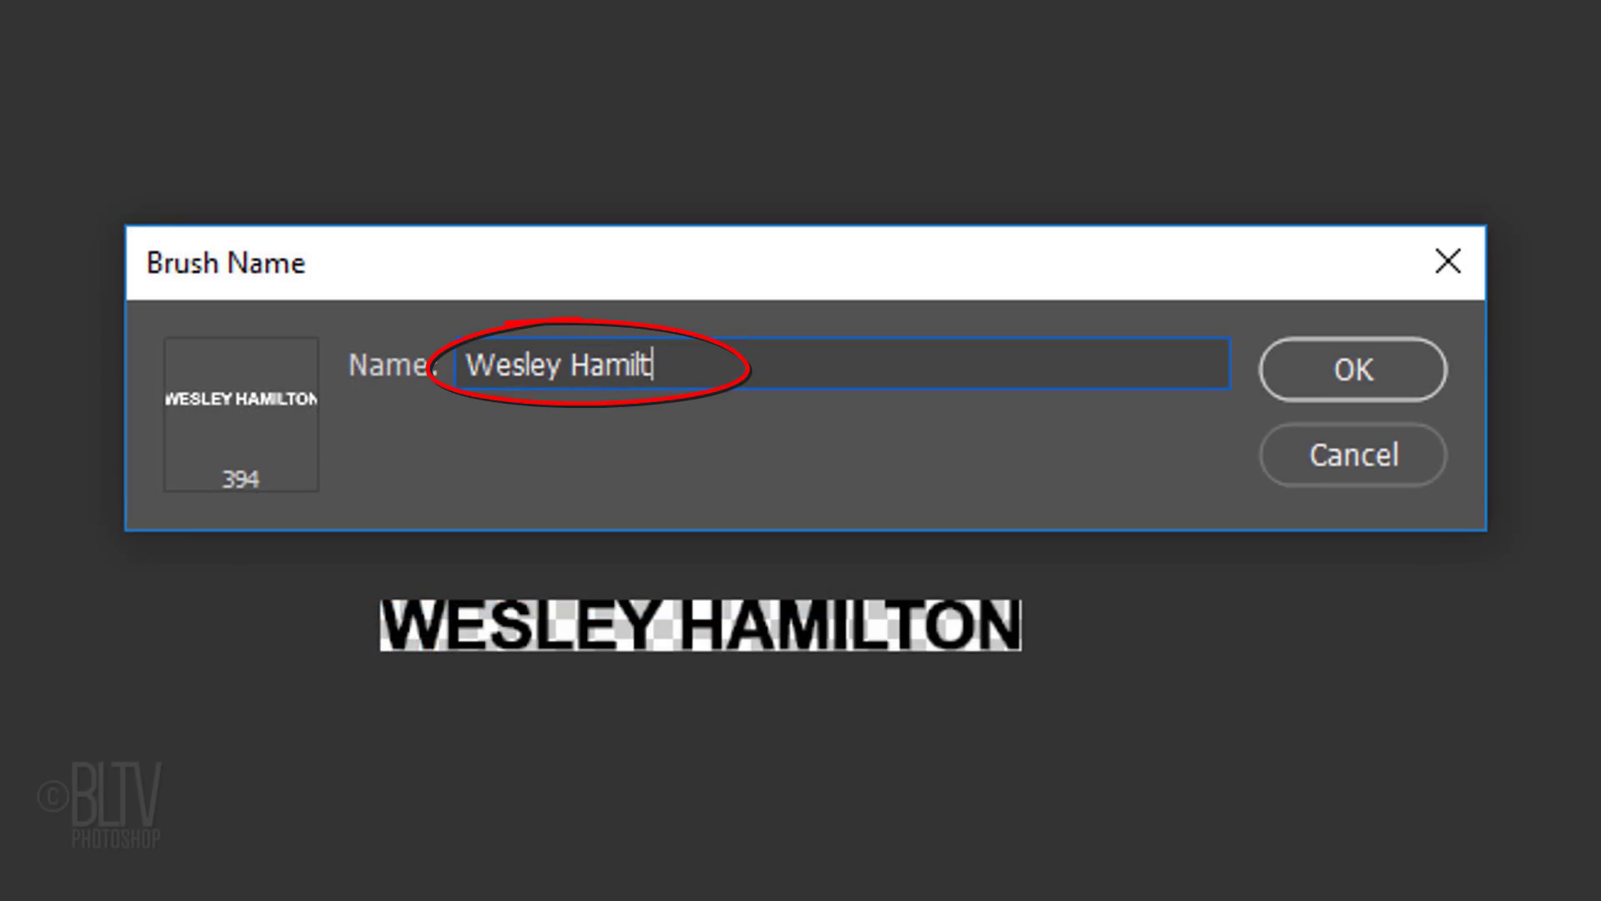
pyautogui.write('on')
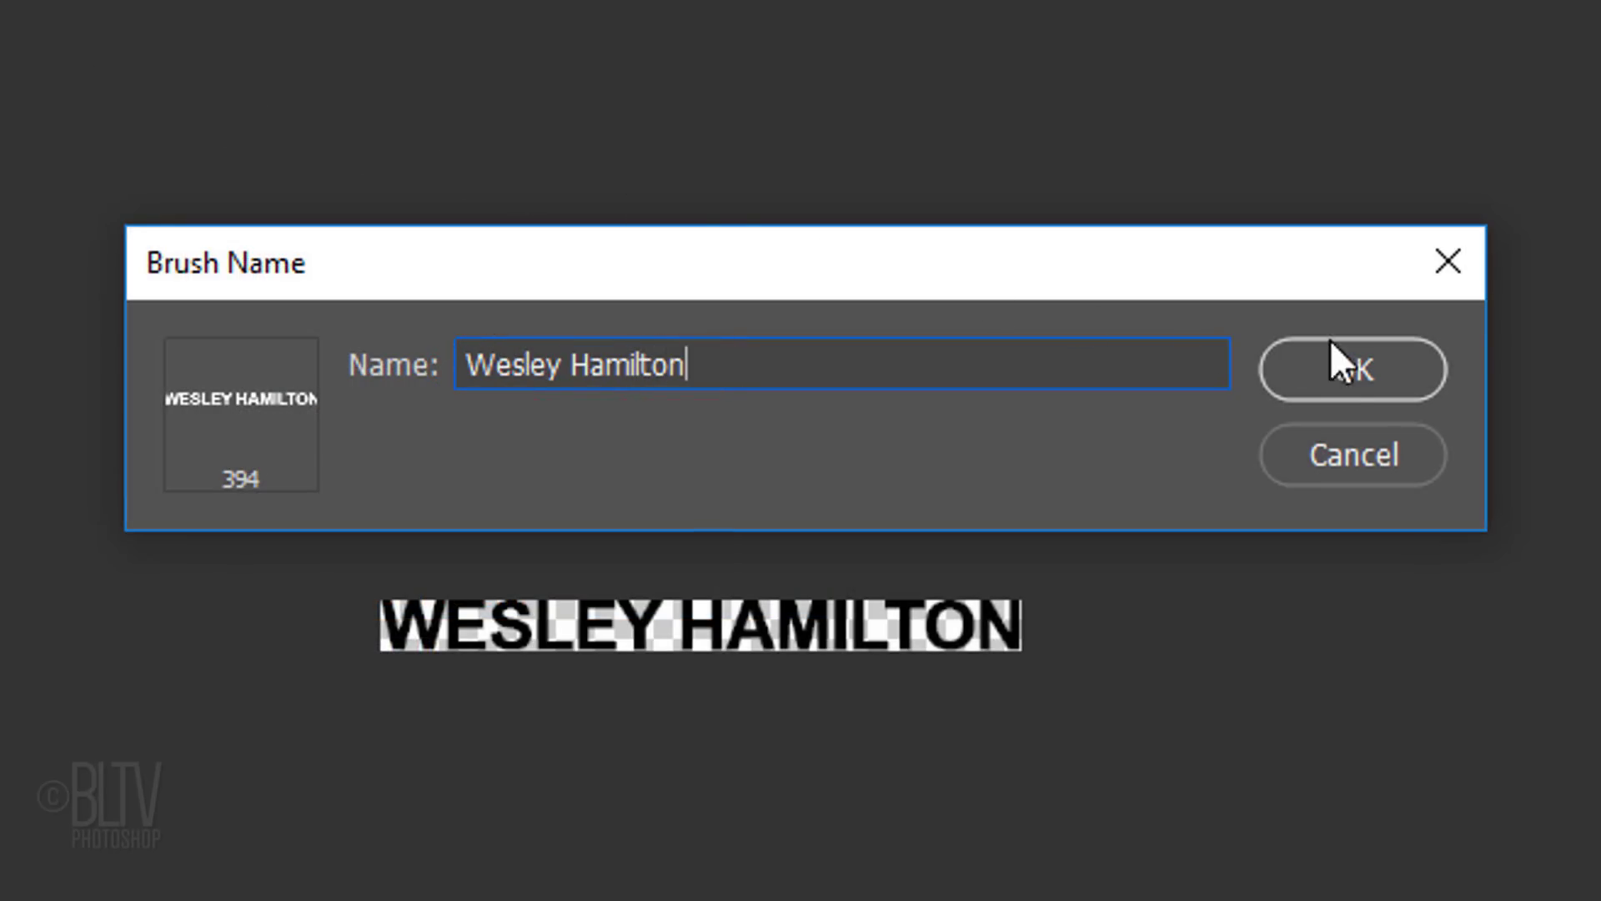
# Save the Wesley Hamilton brush, revert history to the last gradient fill edit, and pick that brush
pyautogui.click(1361, 369)
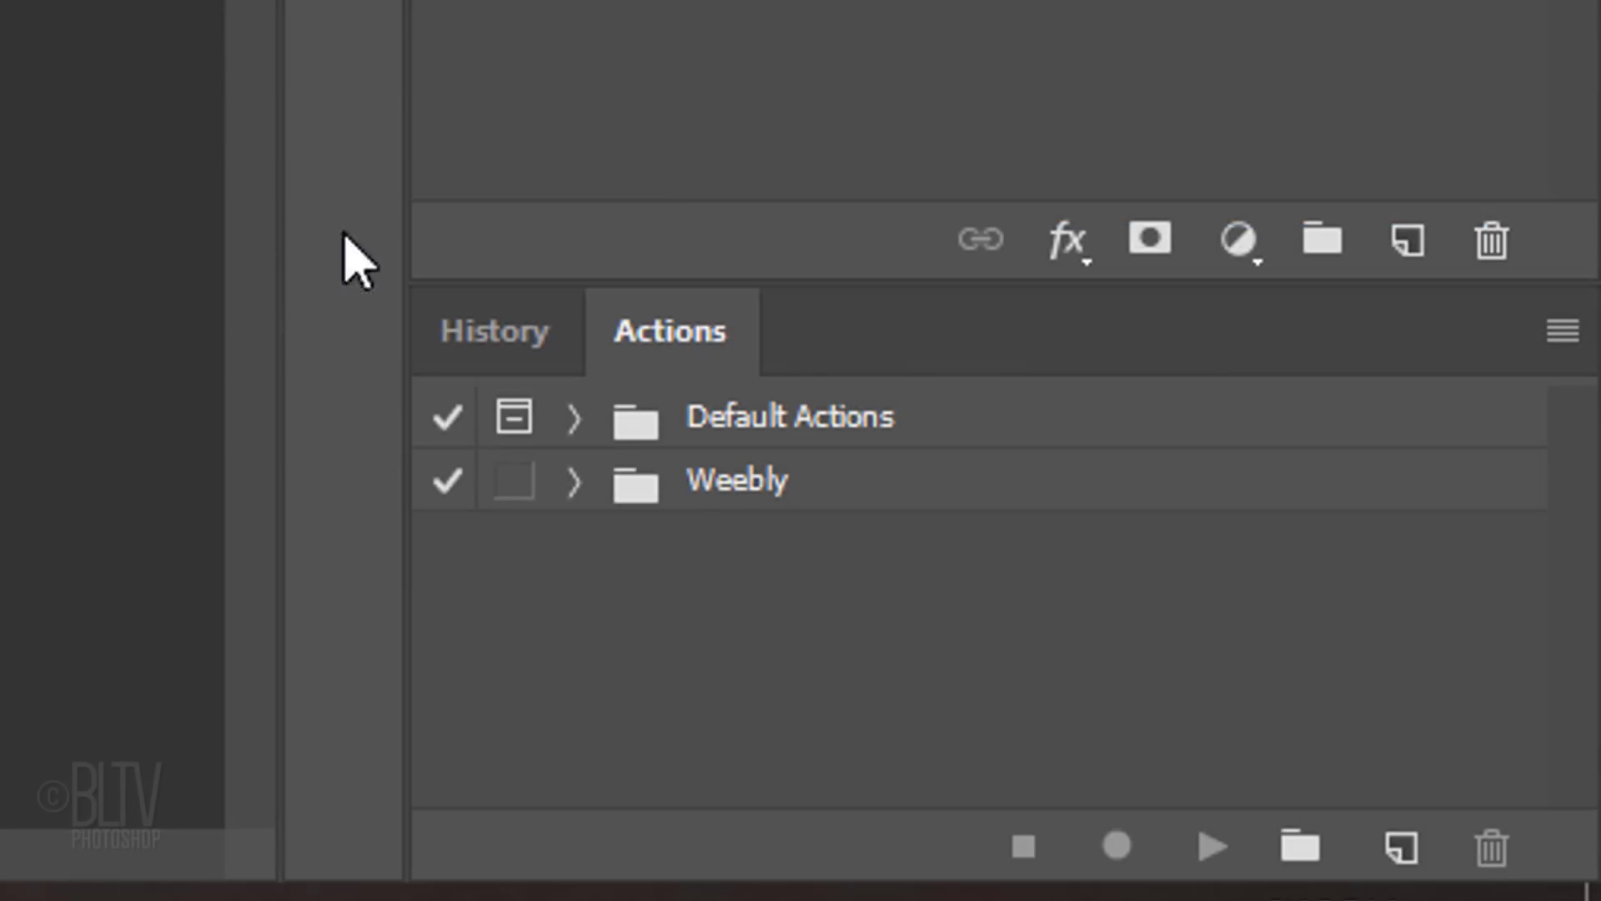
pyautogui.click(495, 332)
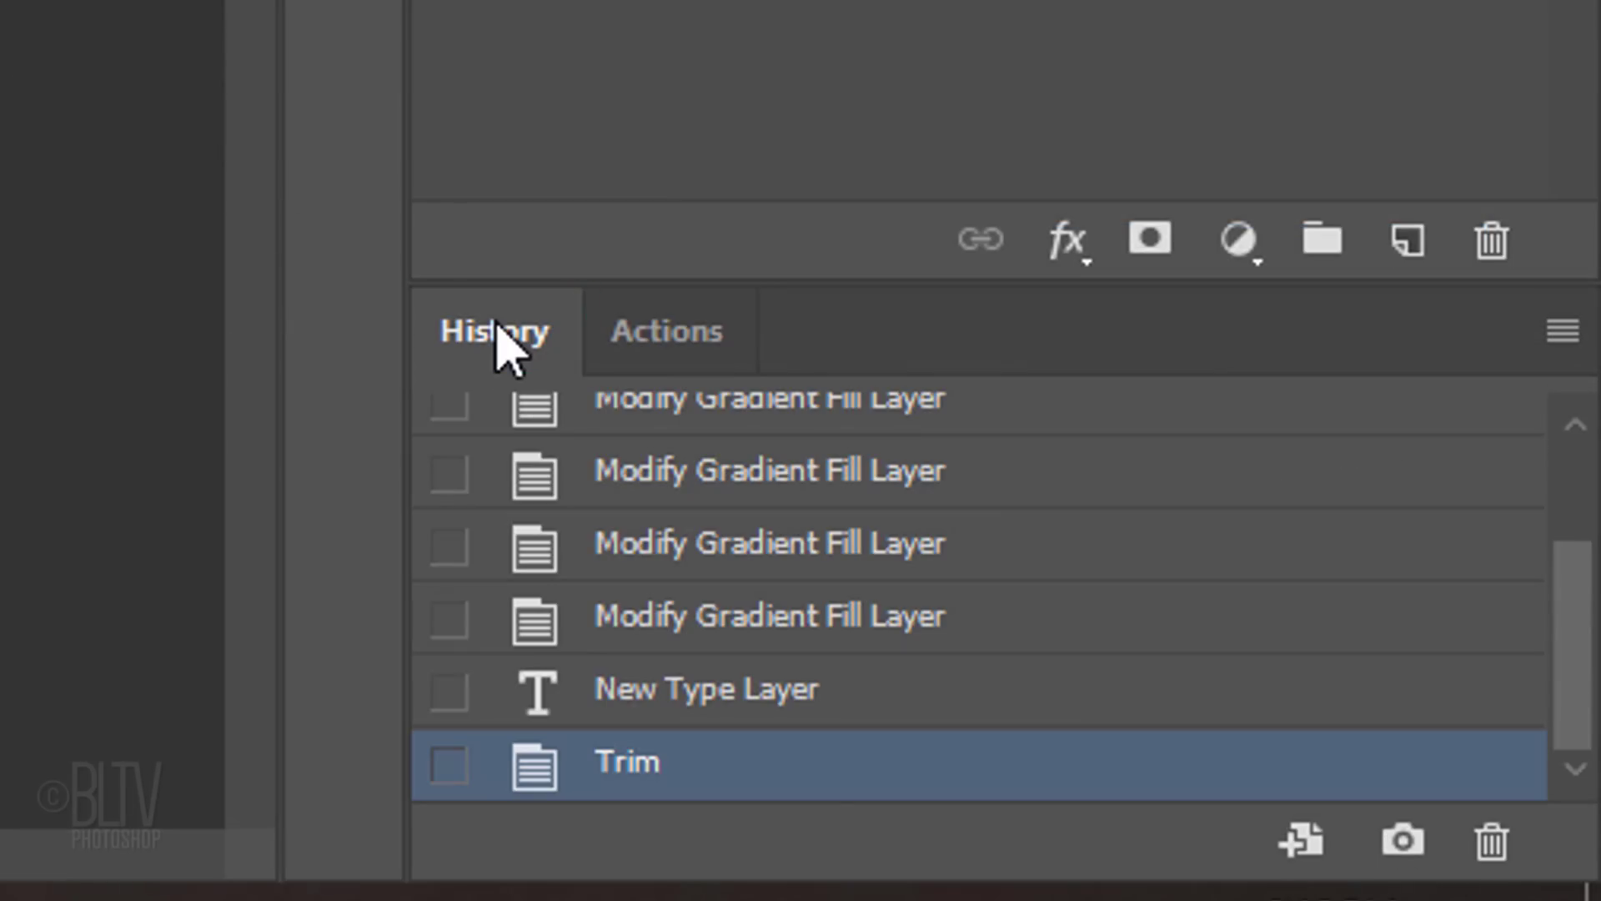
pyautogui.click(686, 619)
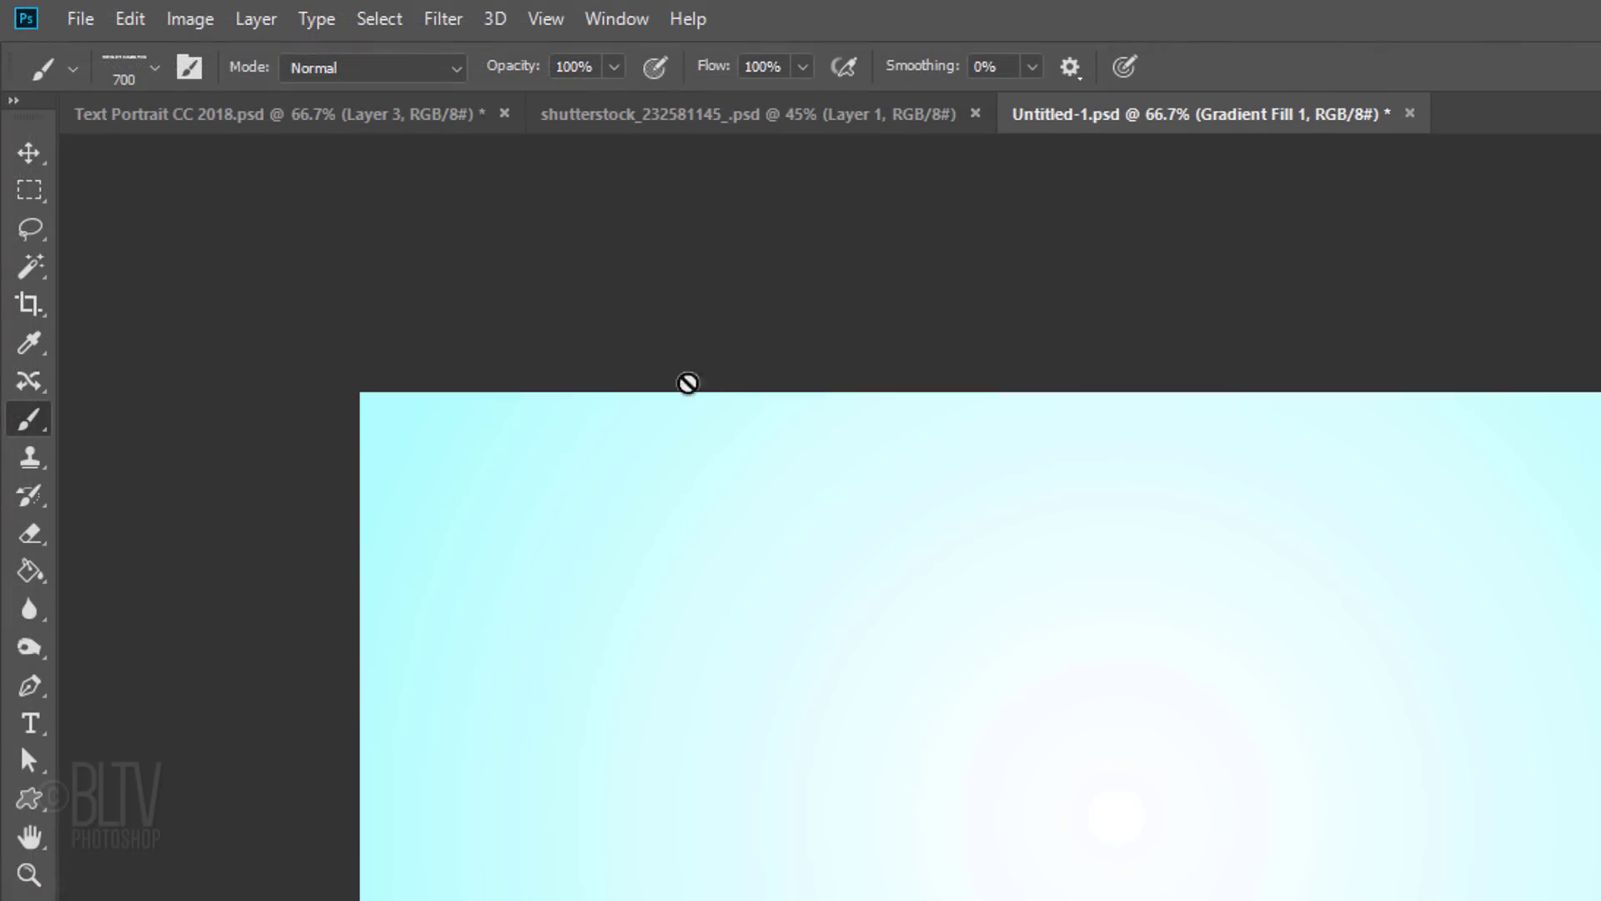
pyautogui.click(156, 66)
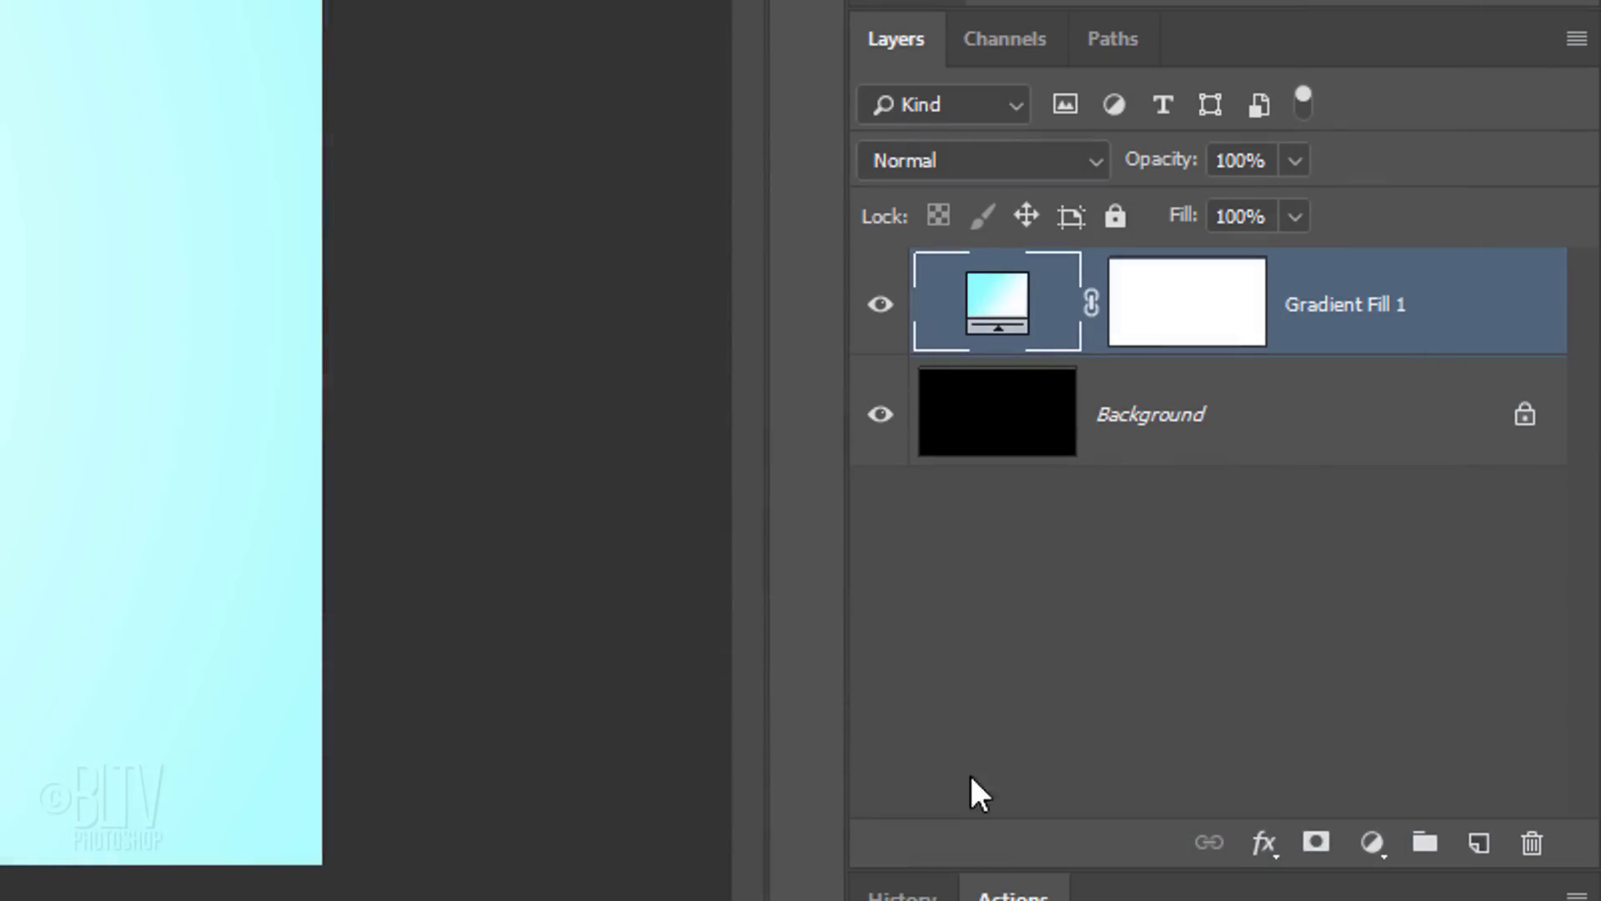
# Add a new empty layer named Large text
pyautogui.click(1480, 844)
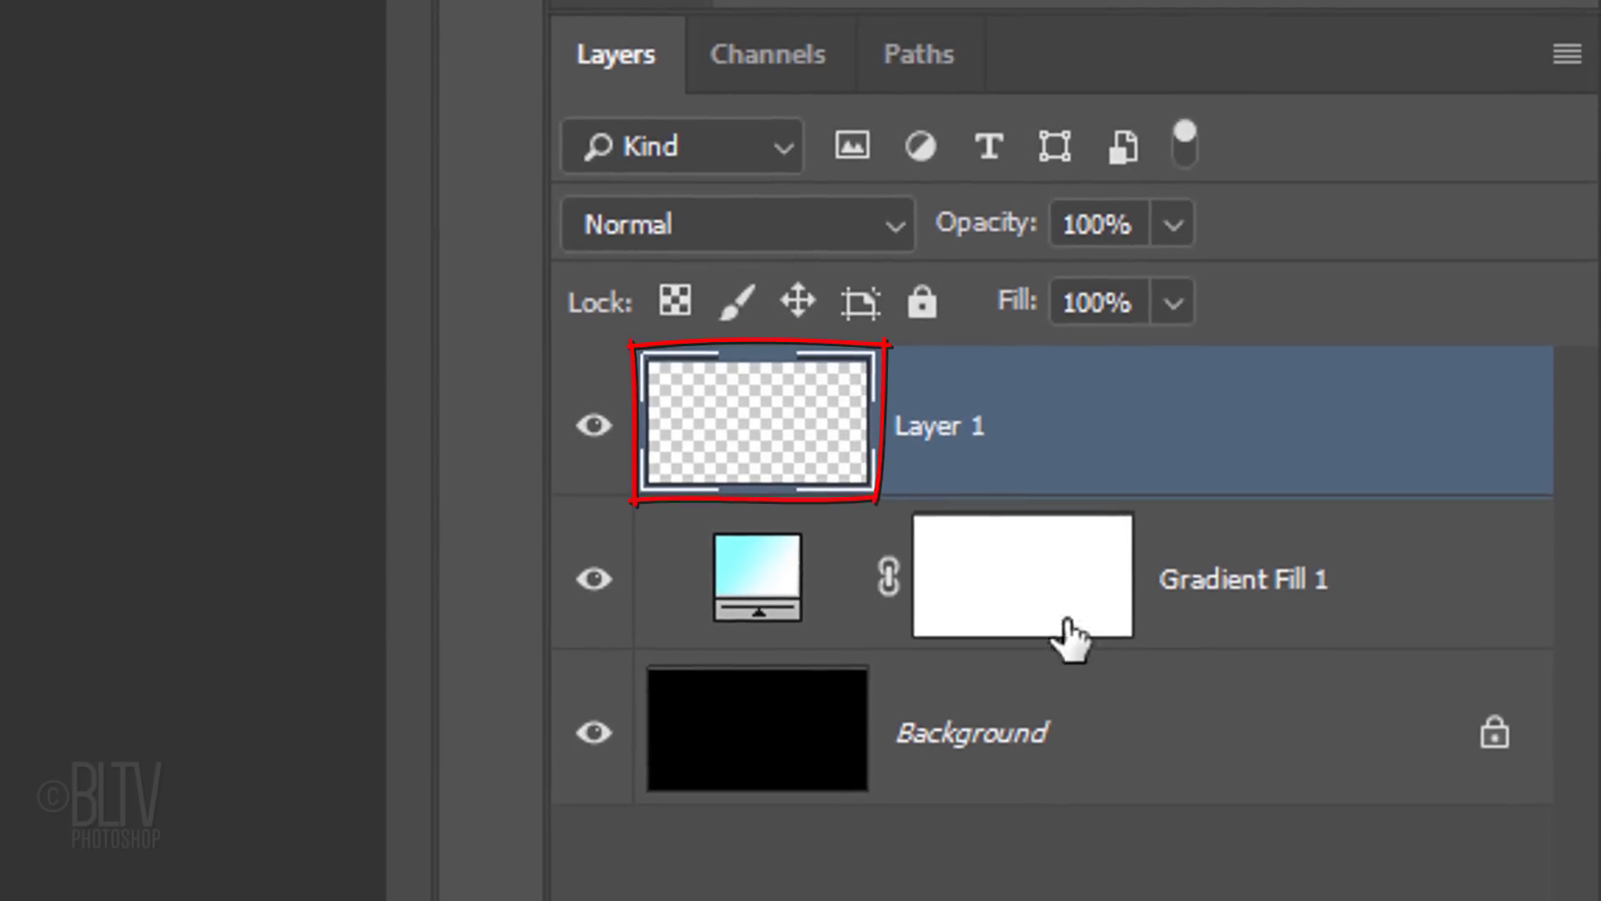
pyautogui.doubleClick(992, 391)
pyautogui.write('Large text')
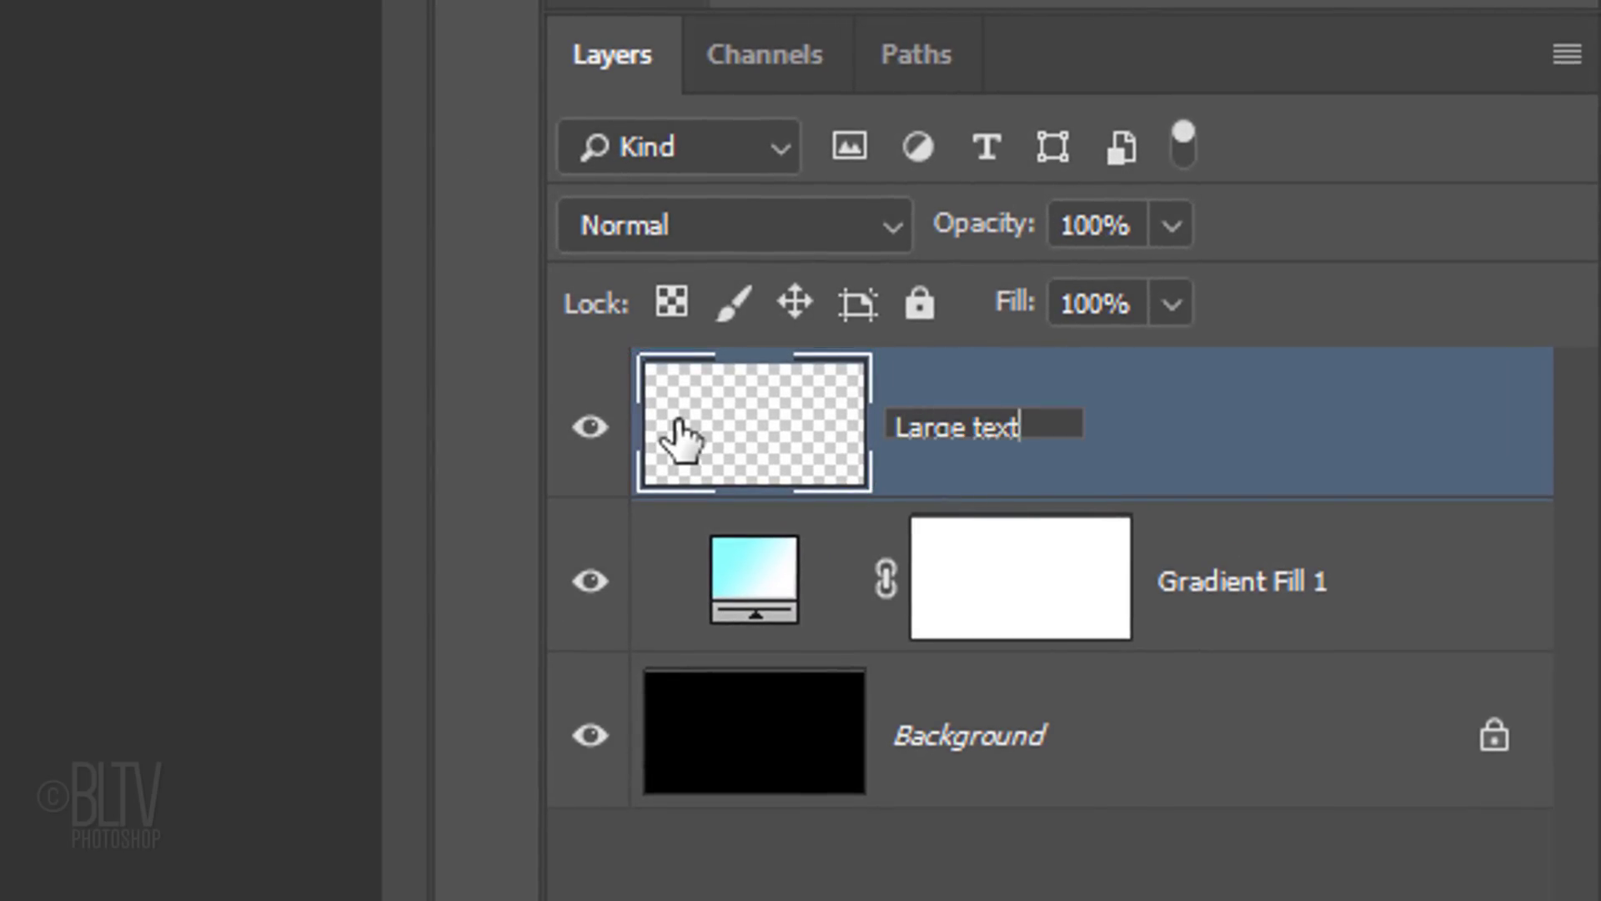
pyautogui.press('Return')
# Give the name brush 500% spacing, 40% size jitter and 50% scatter
pyautogui.press('F5')
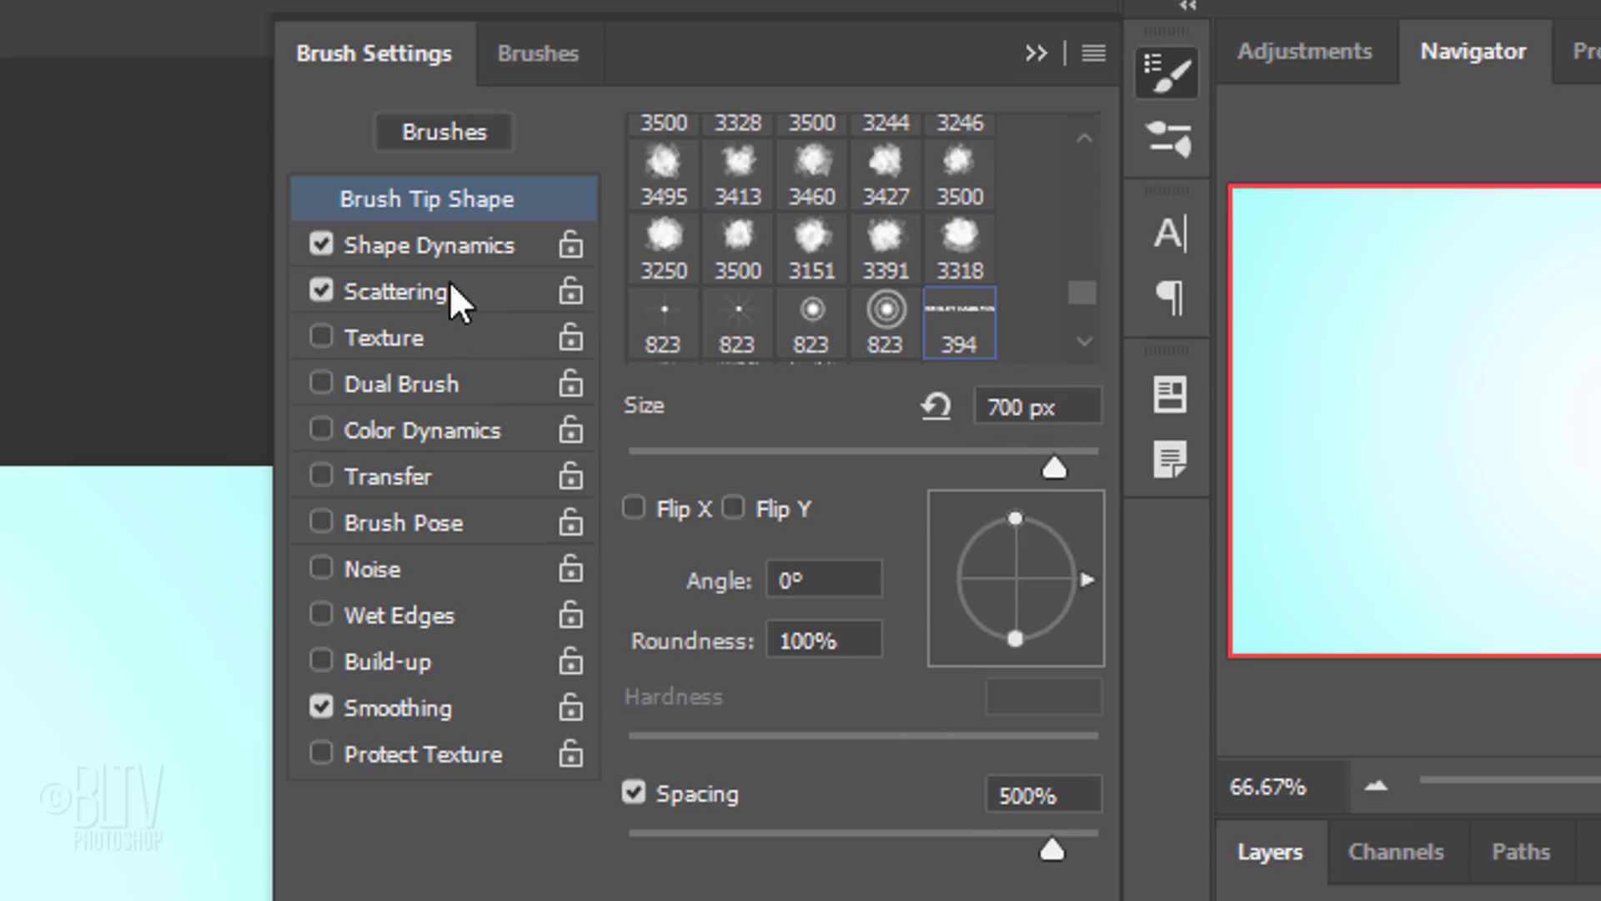
pyautogui.click(376, 245)
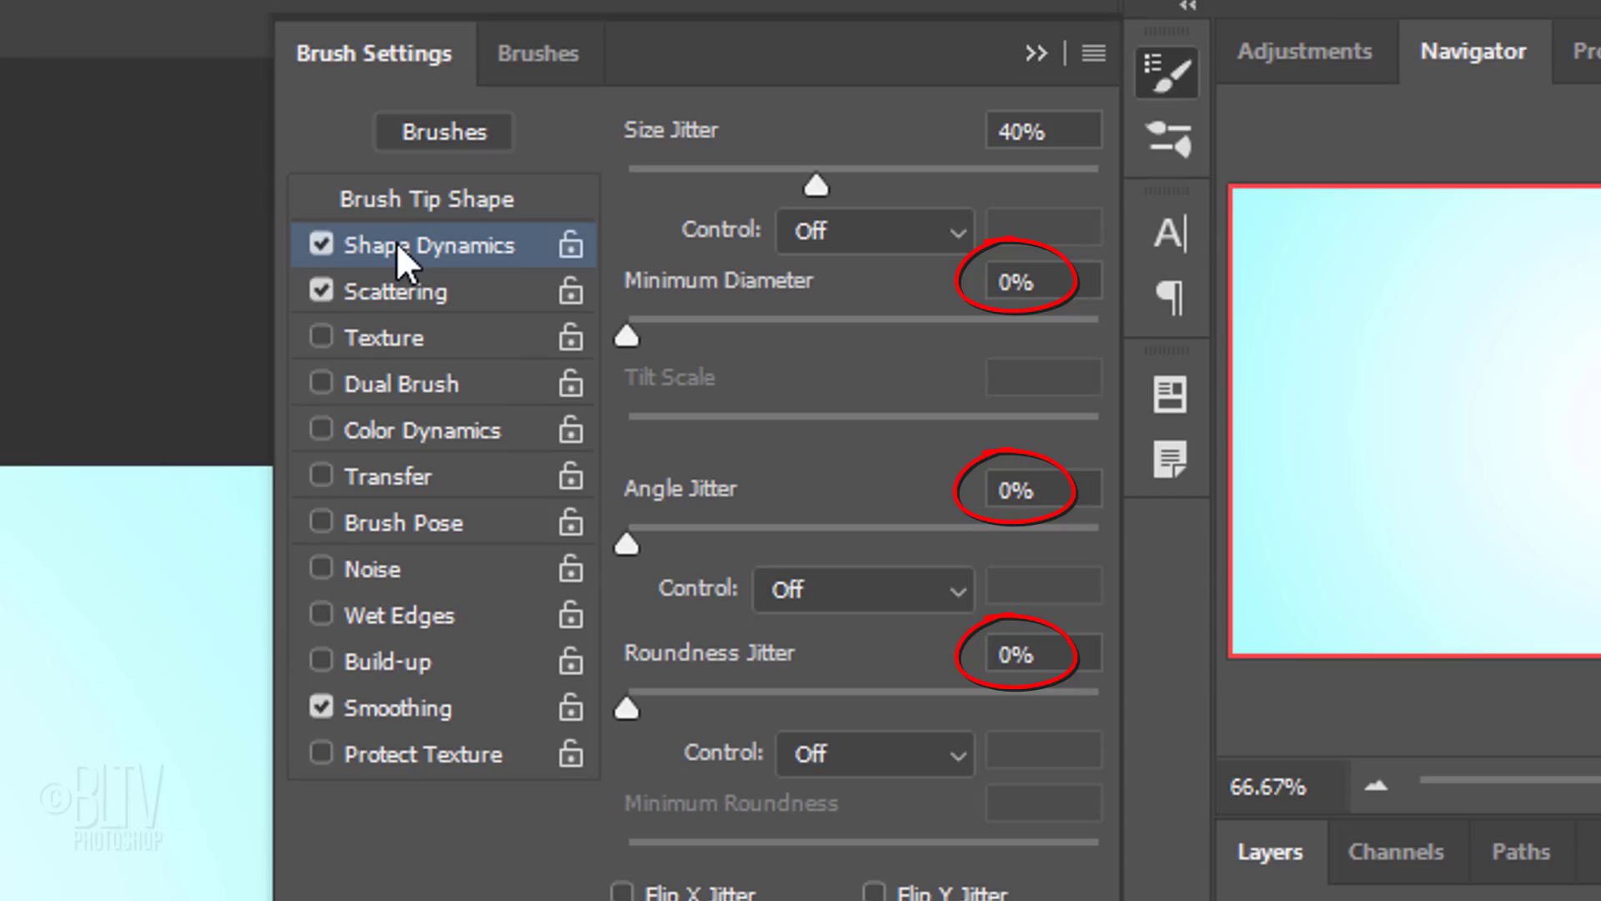
pyautogui.click(396, 292)
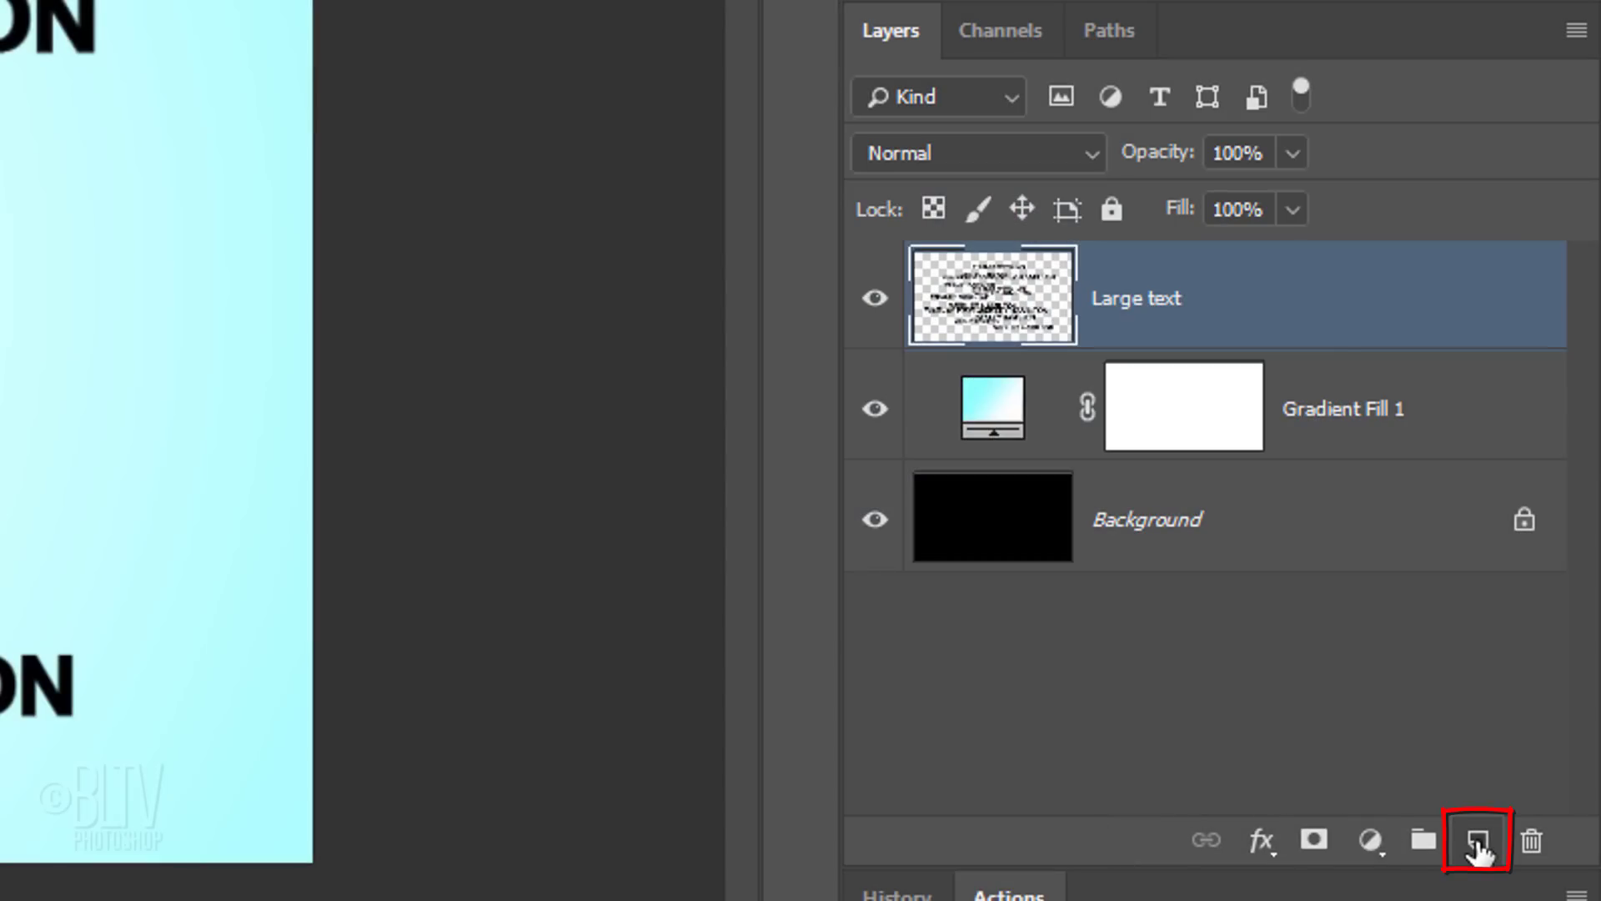
# Add Layer 1 above Large text and hide the Large text layer
pyautogui.click(1479, 841)
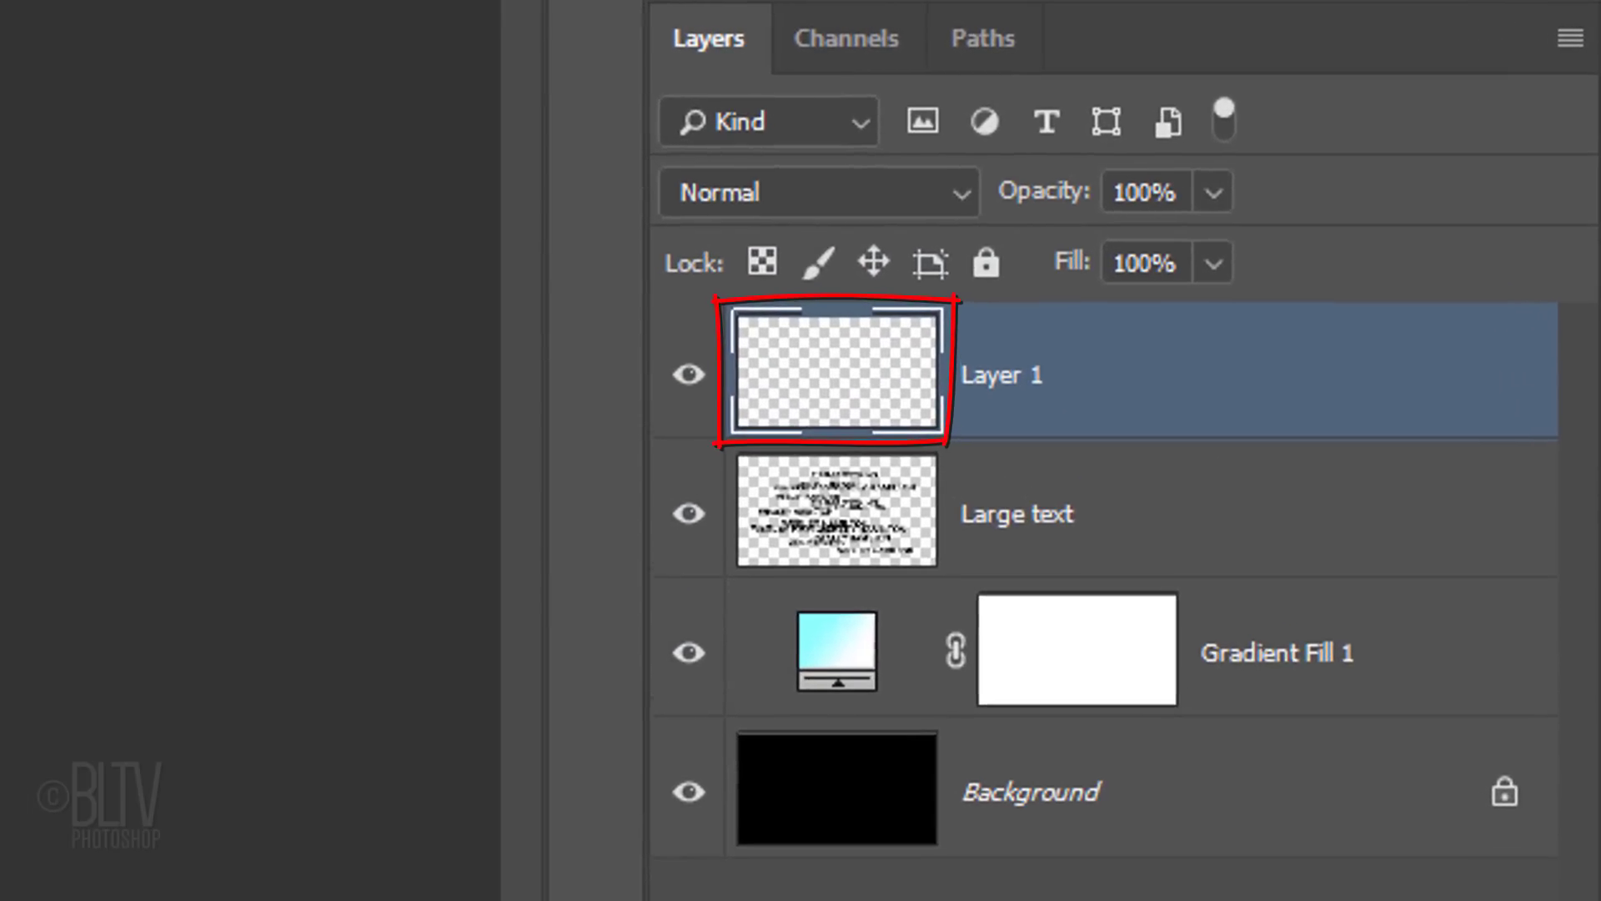
pyautogui.click(688, 515)
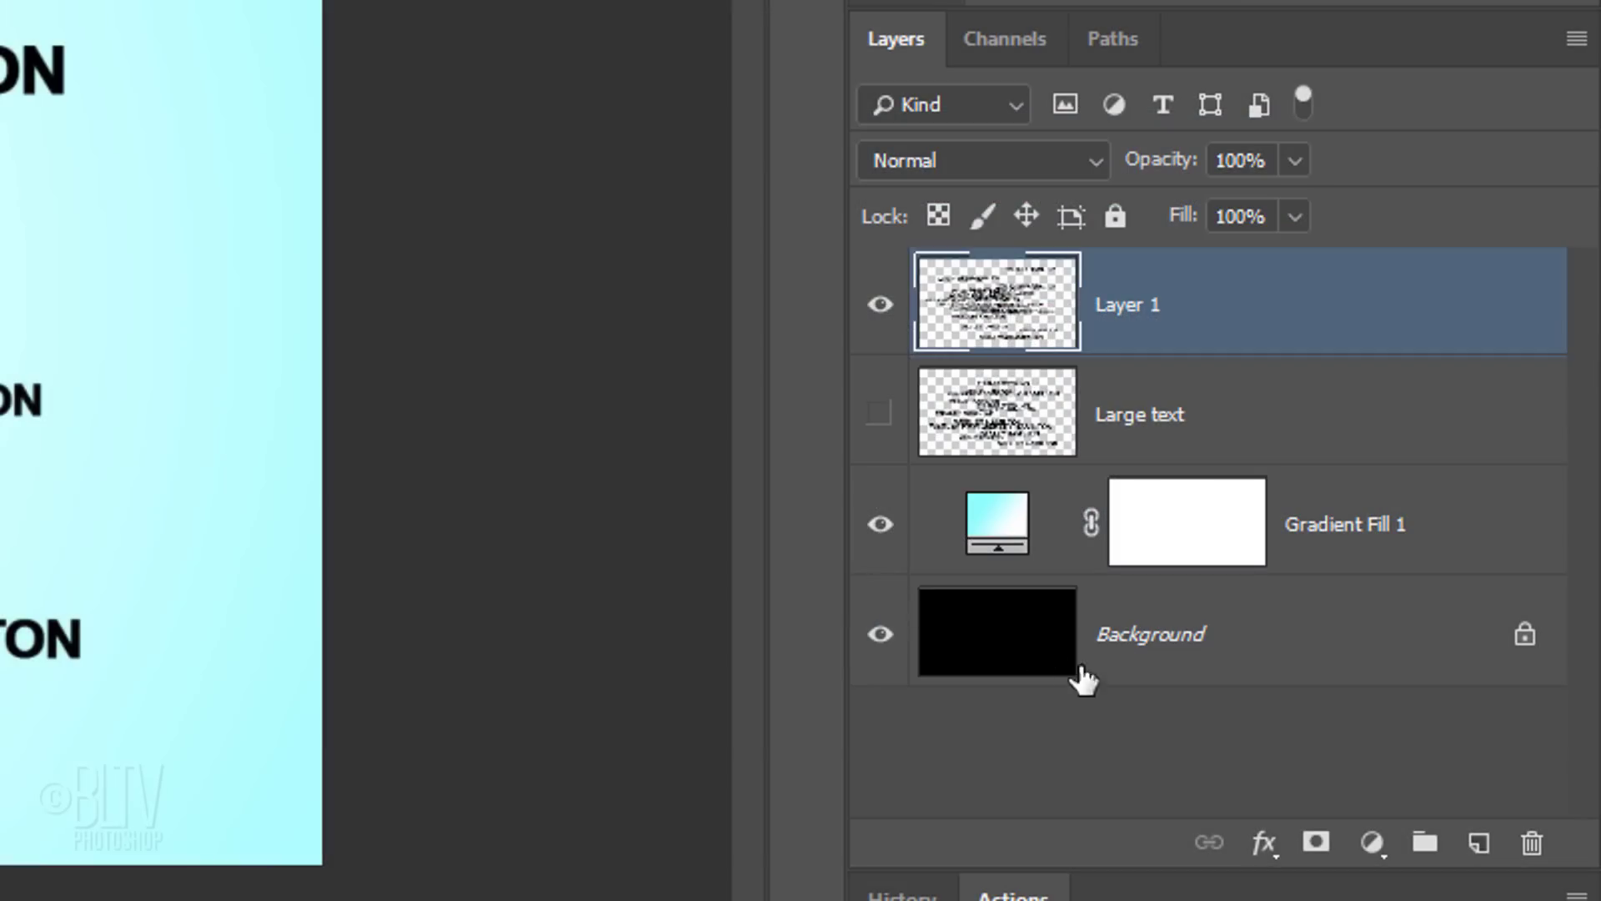
# Create Layer 2 and hide Layer 1 before painting more name stamps
pyautogui.click(1477, 844)
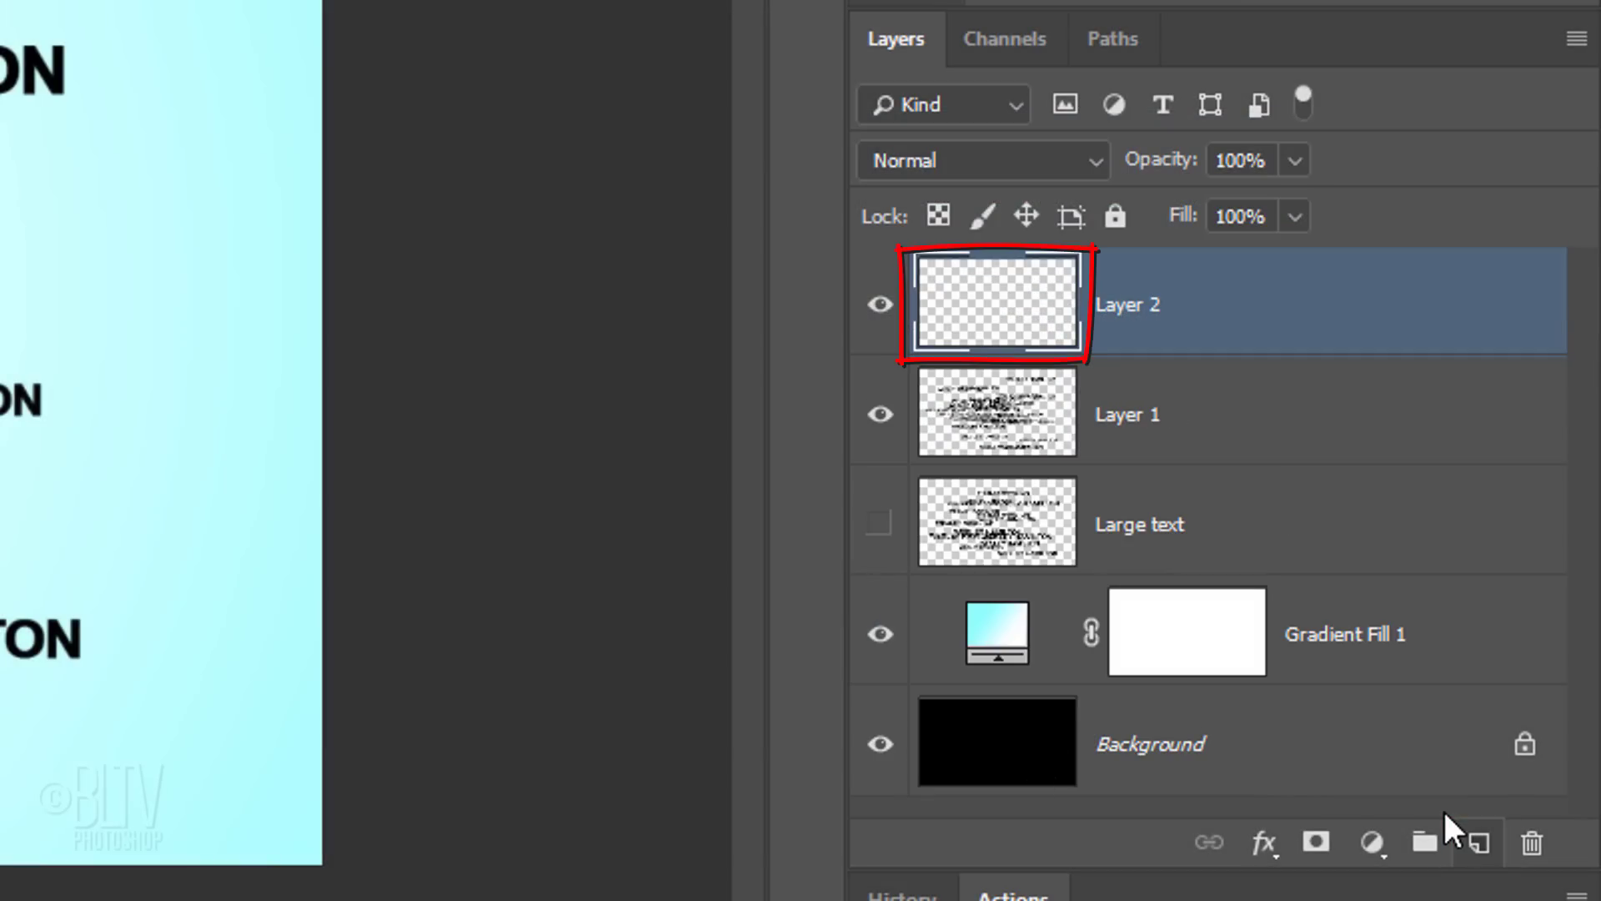
pyautogui.click(881, 415)
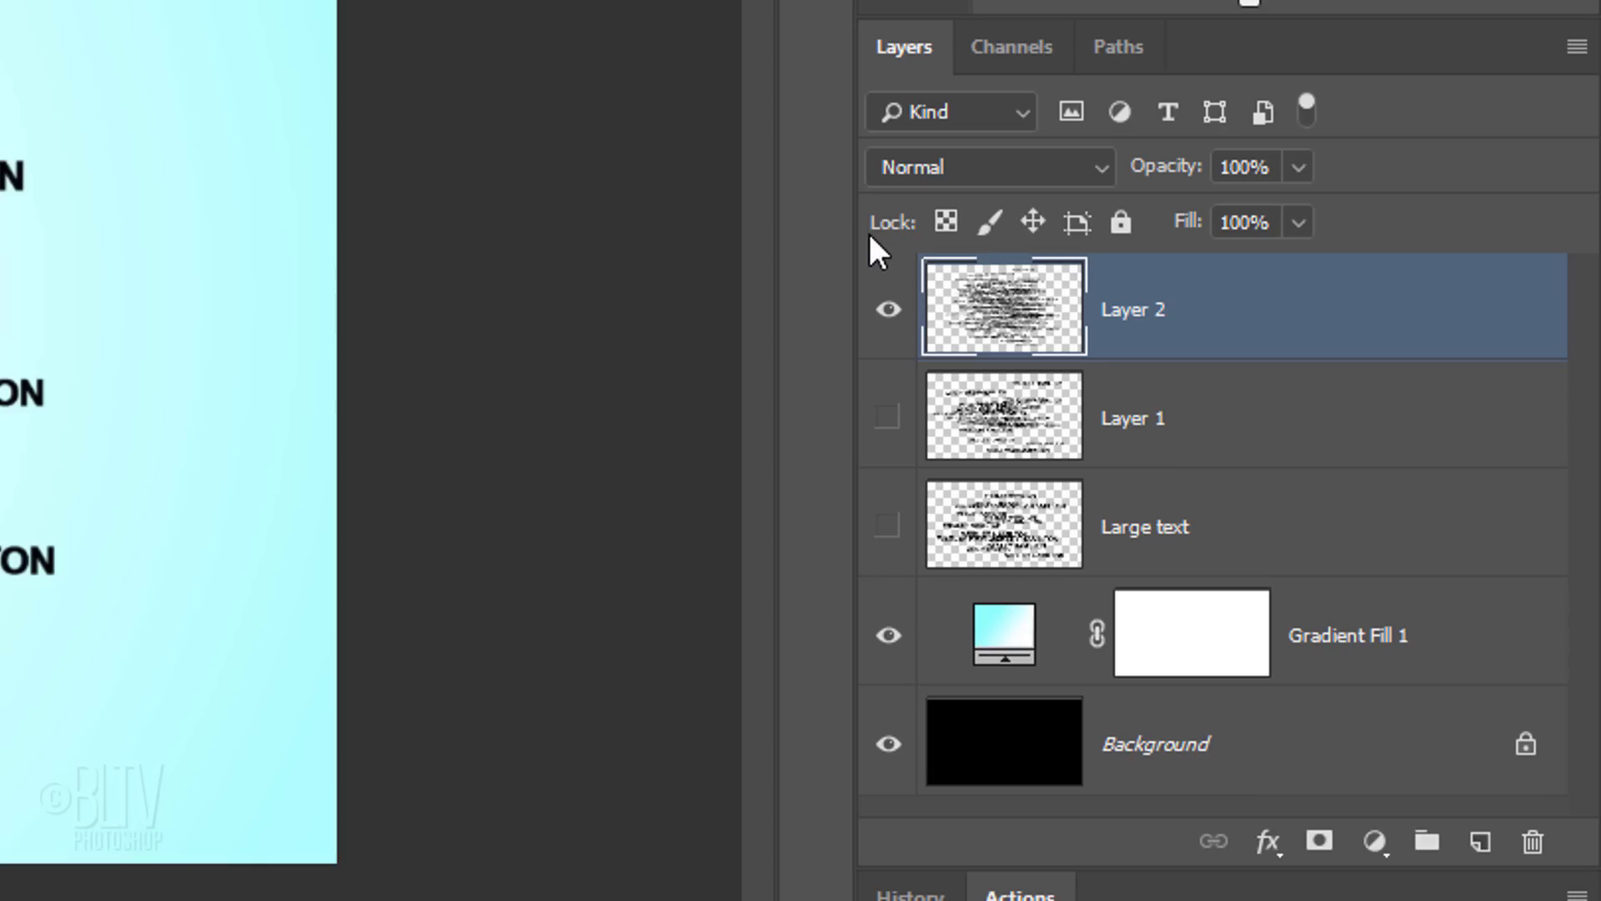
# Convert Layer 2 and Layer 1 into smart objects
pyautogui.click(1574, 49)
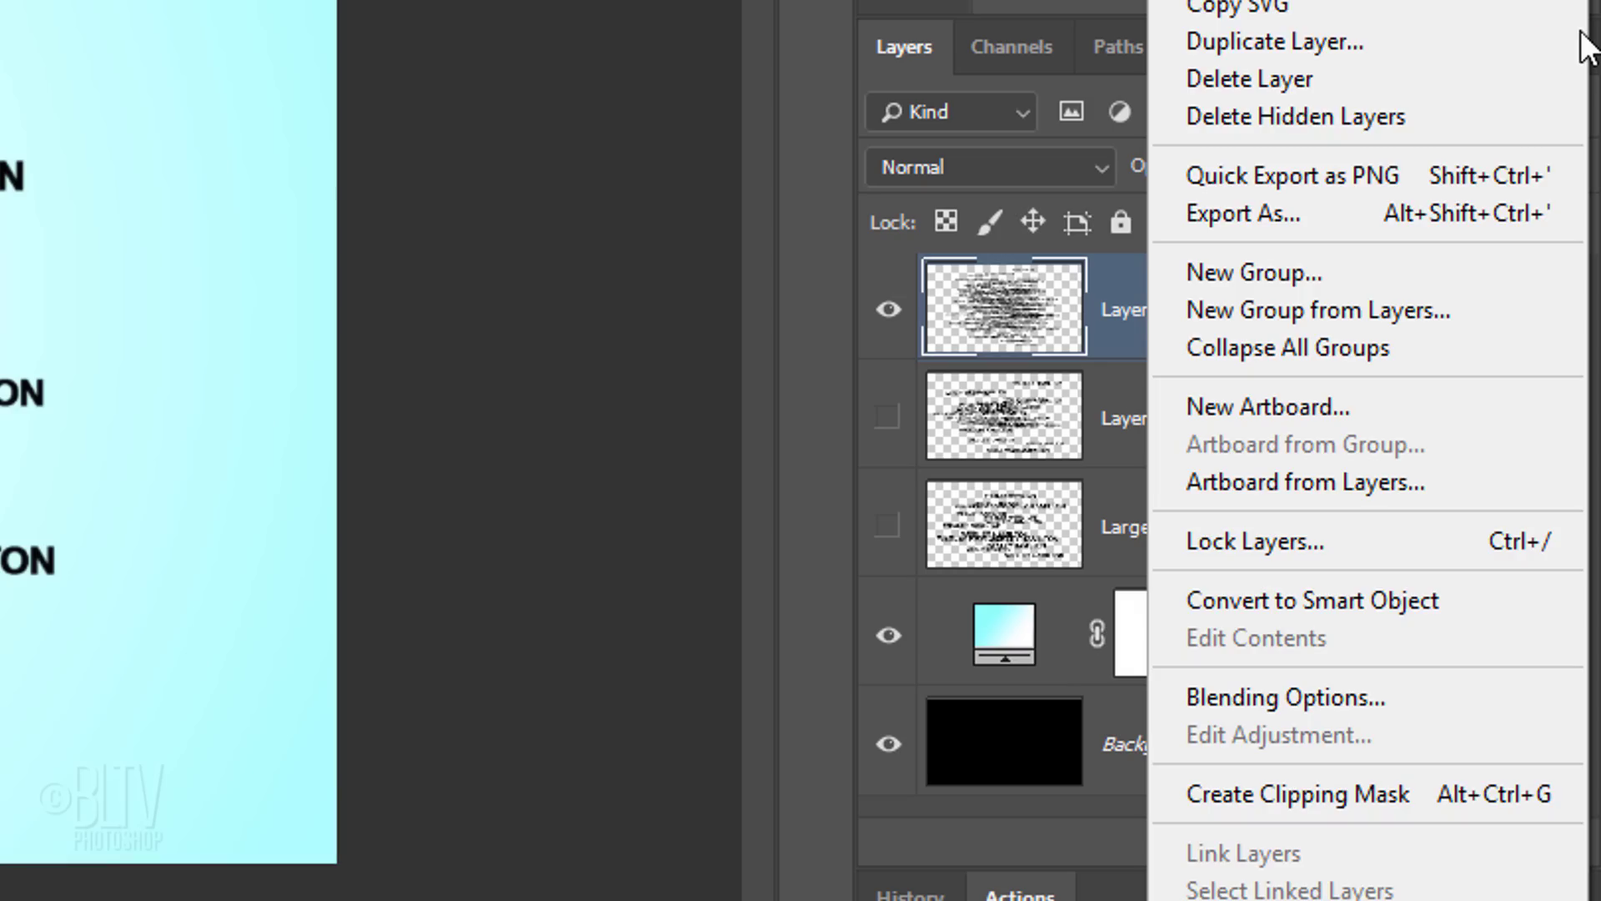
pyautogui.click(1234, 610)
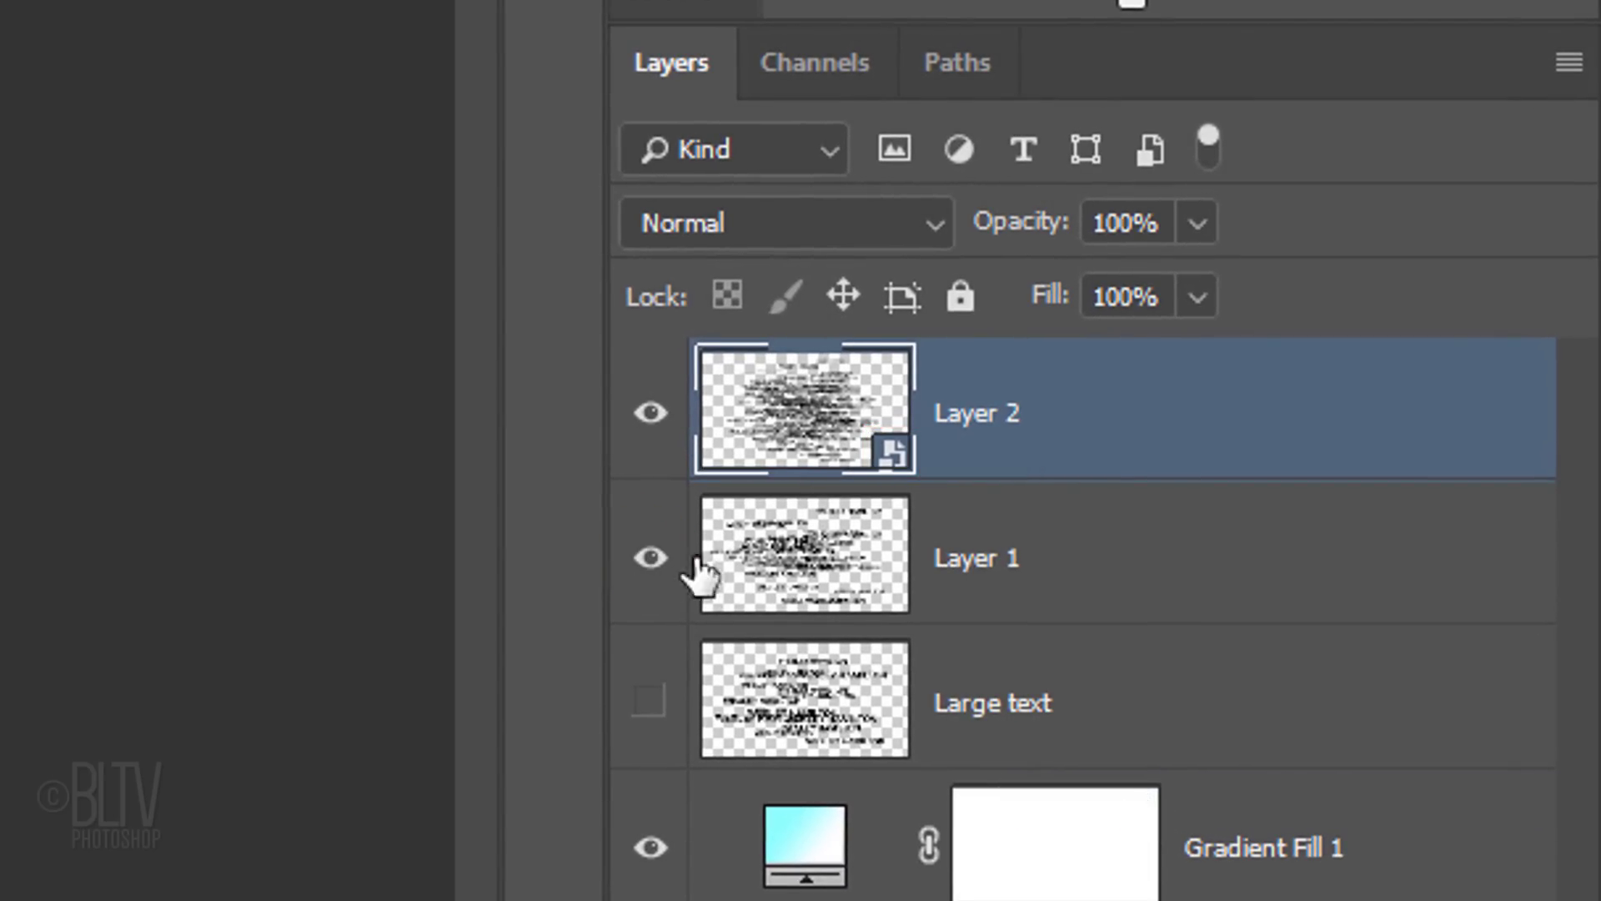
pyautogui.click(786, 566)
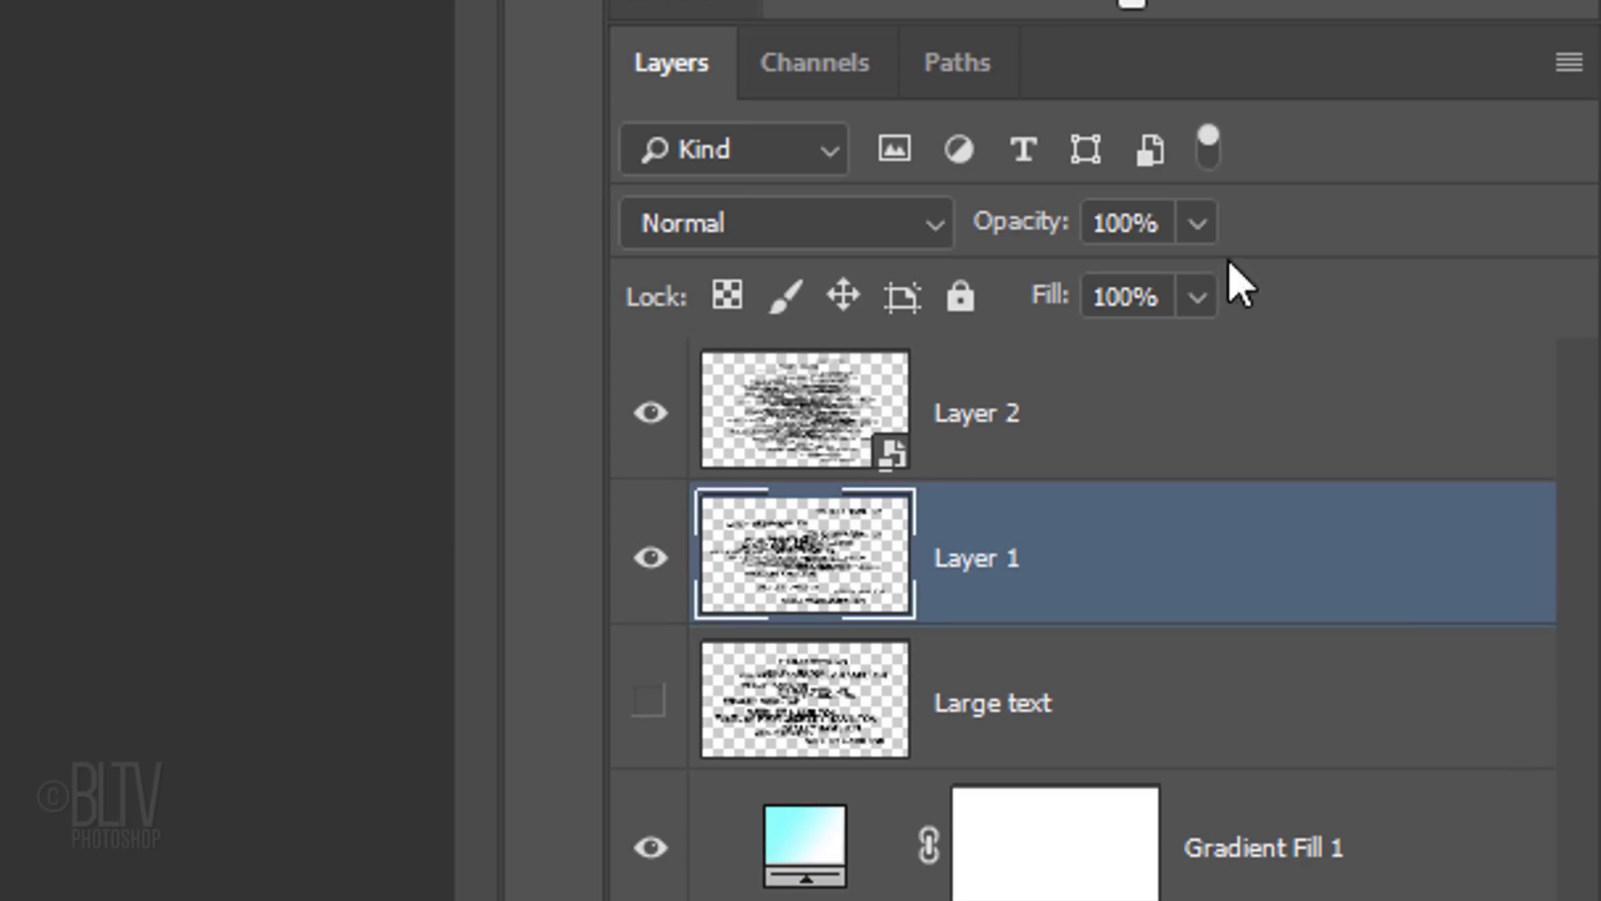
pyautogui.click(1569, 63)
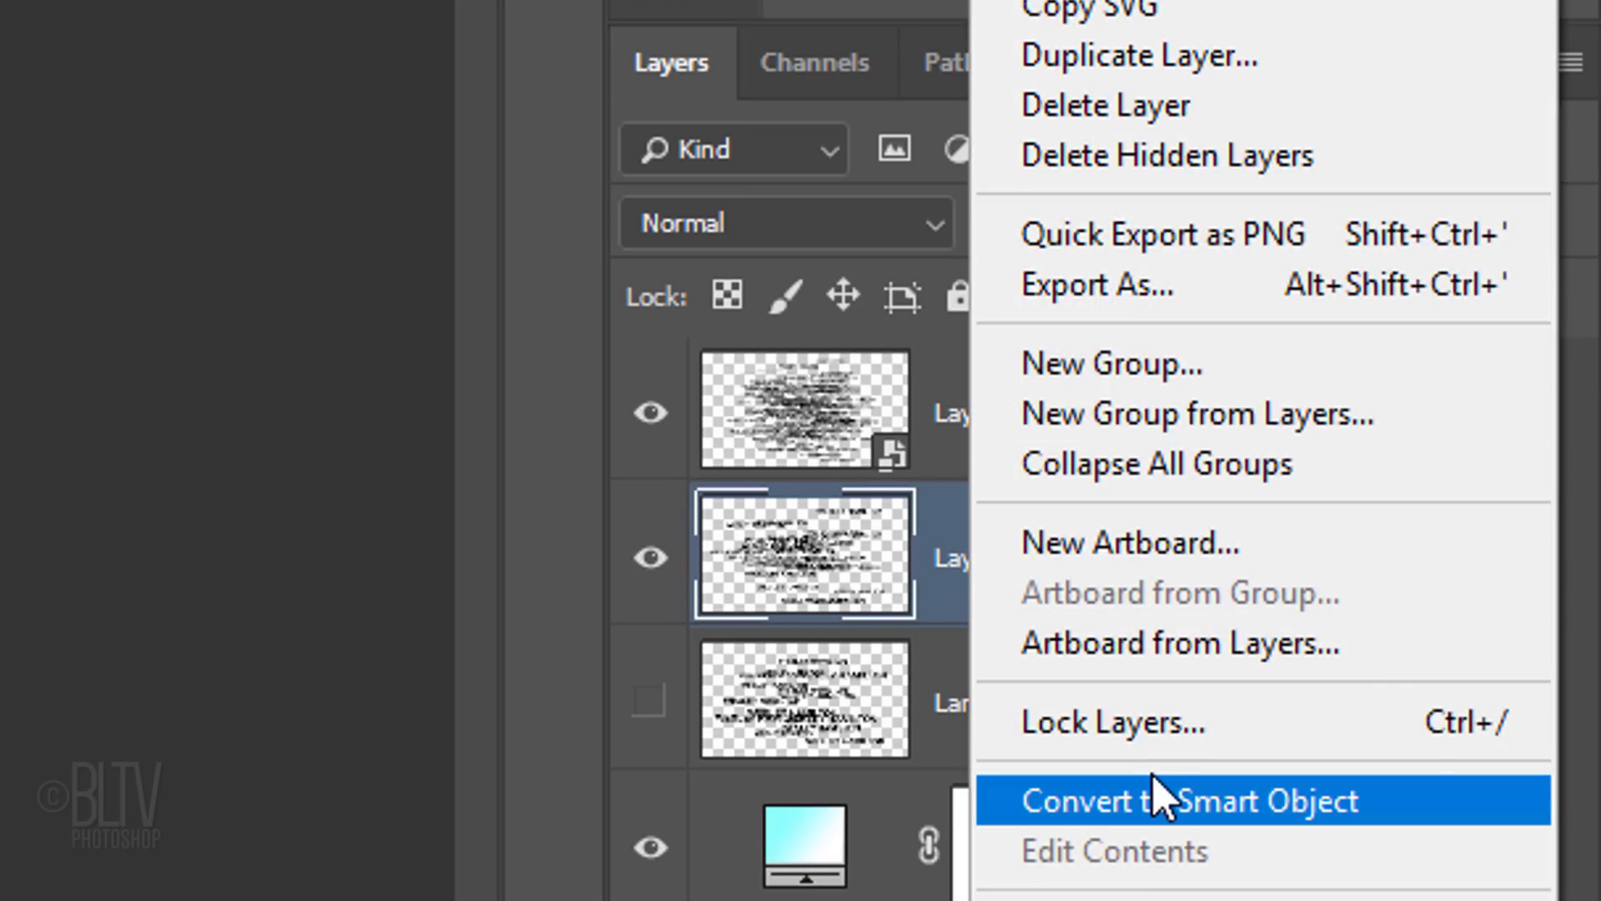
pyautogui.click(1152, 798)
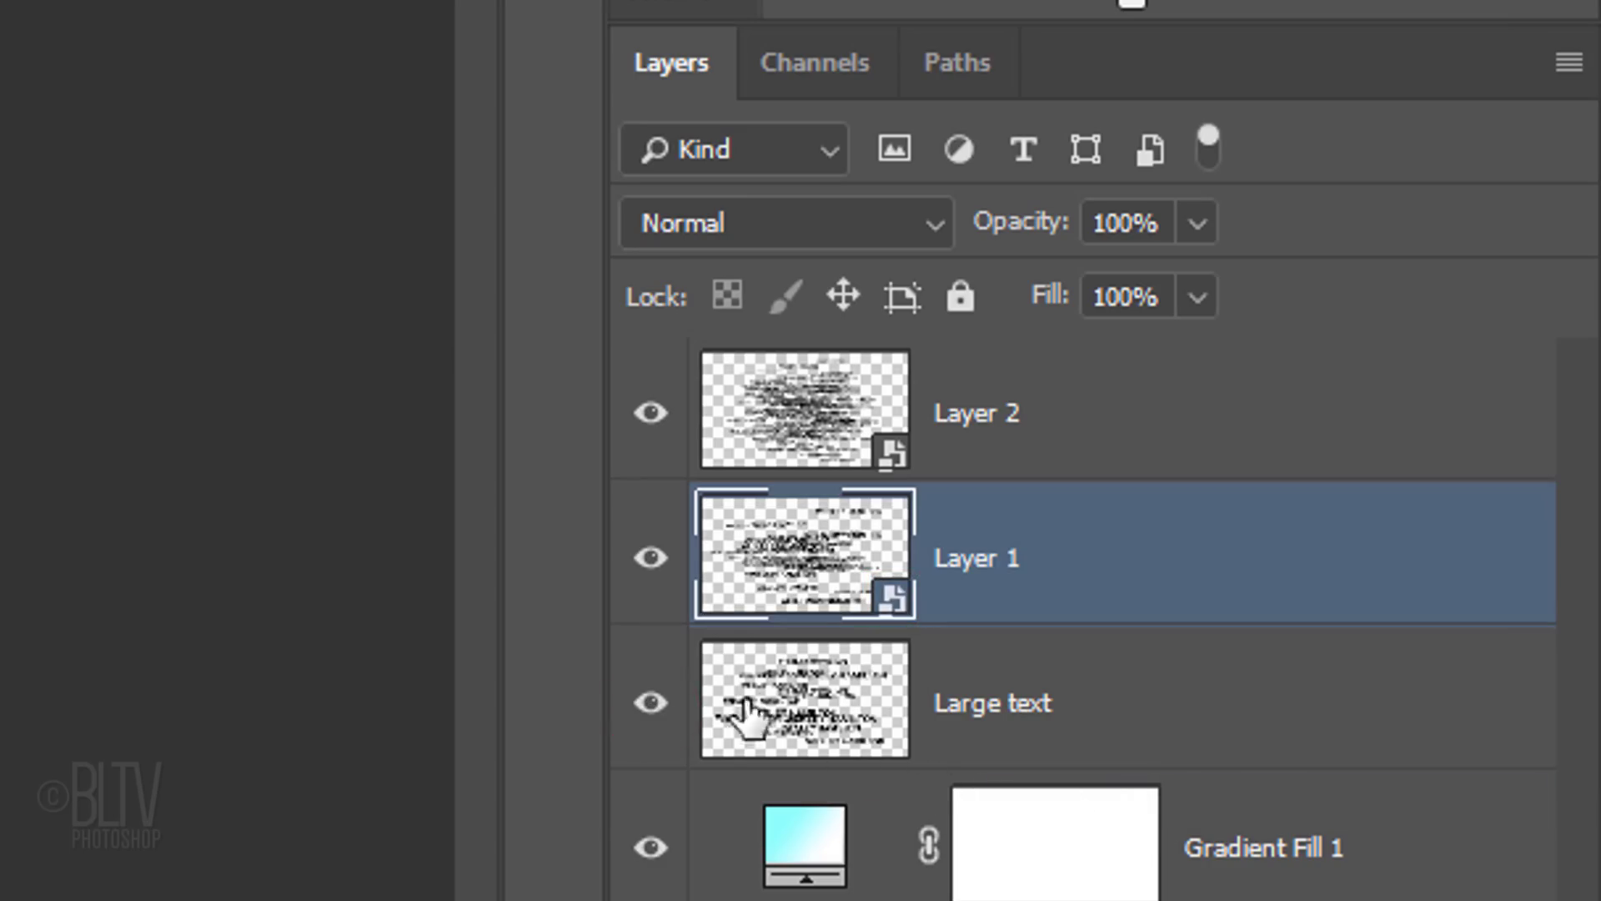
# Convert Large text to a smart object and hide Layer 1 and Layer 2
pyautogui.click(804, 701)
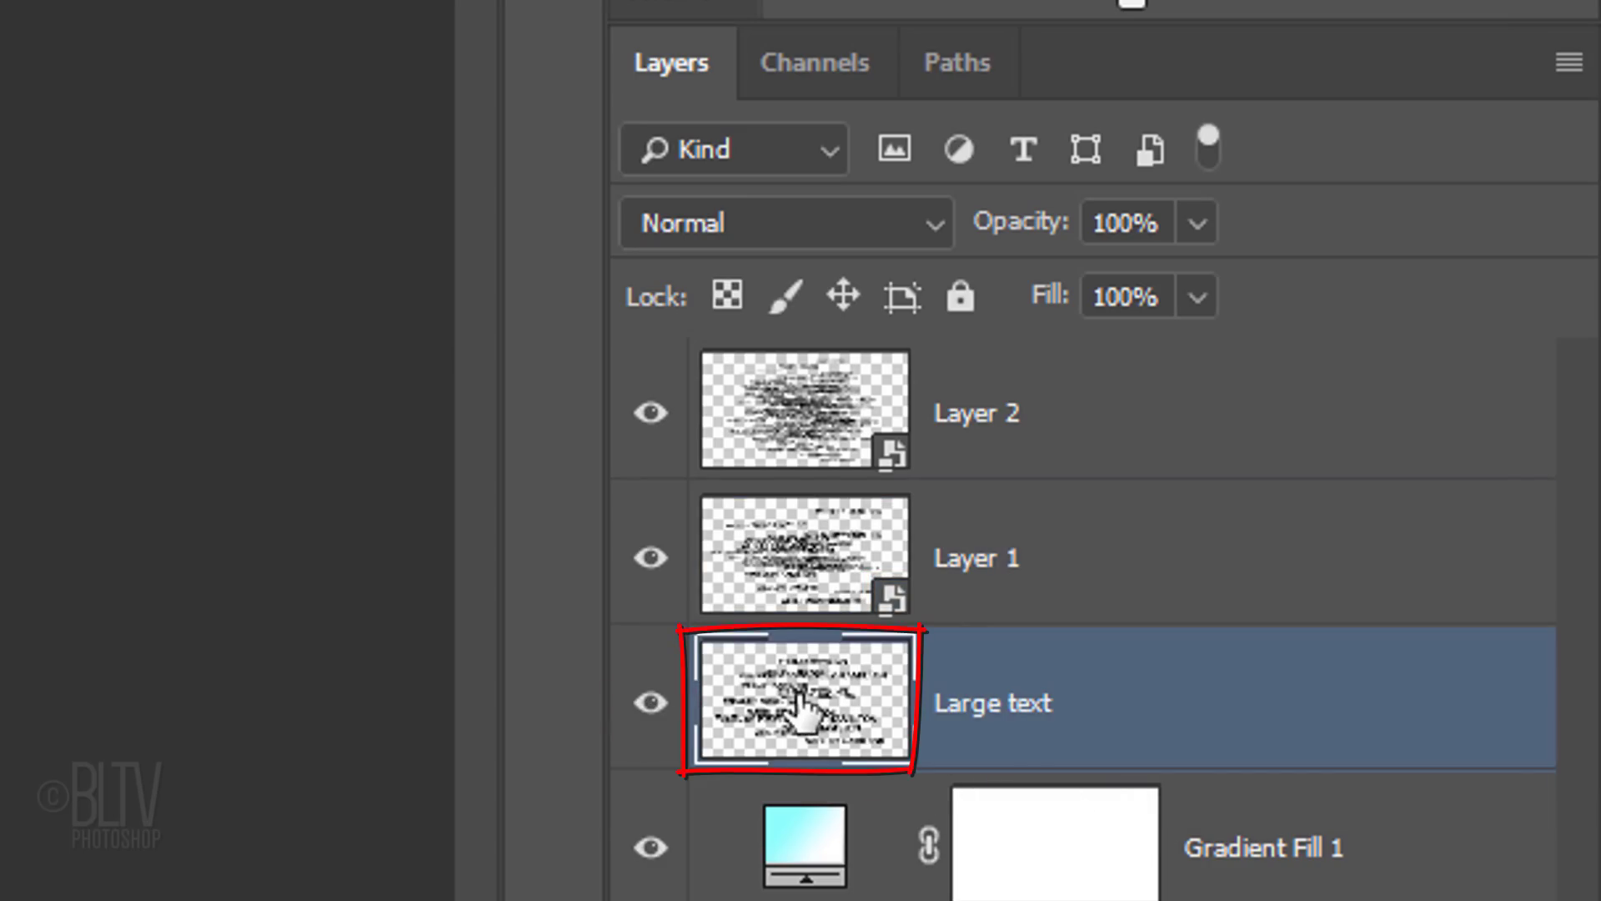
pyautogui.click(1567, 62)
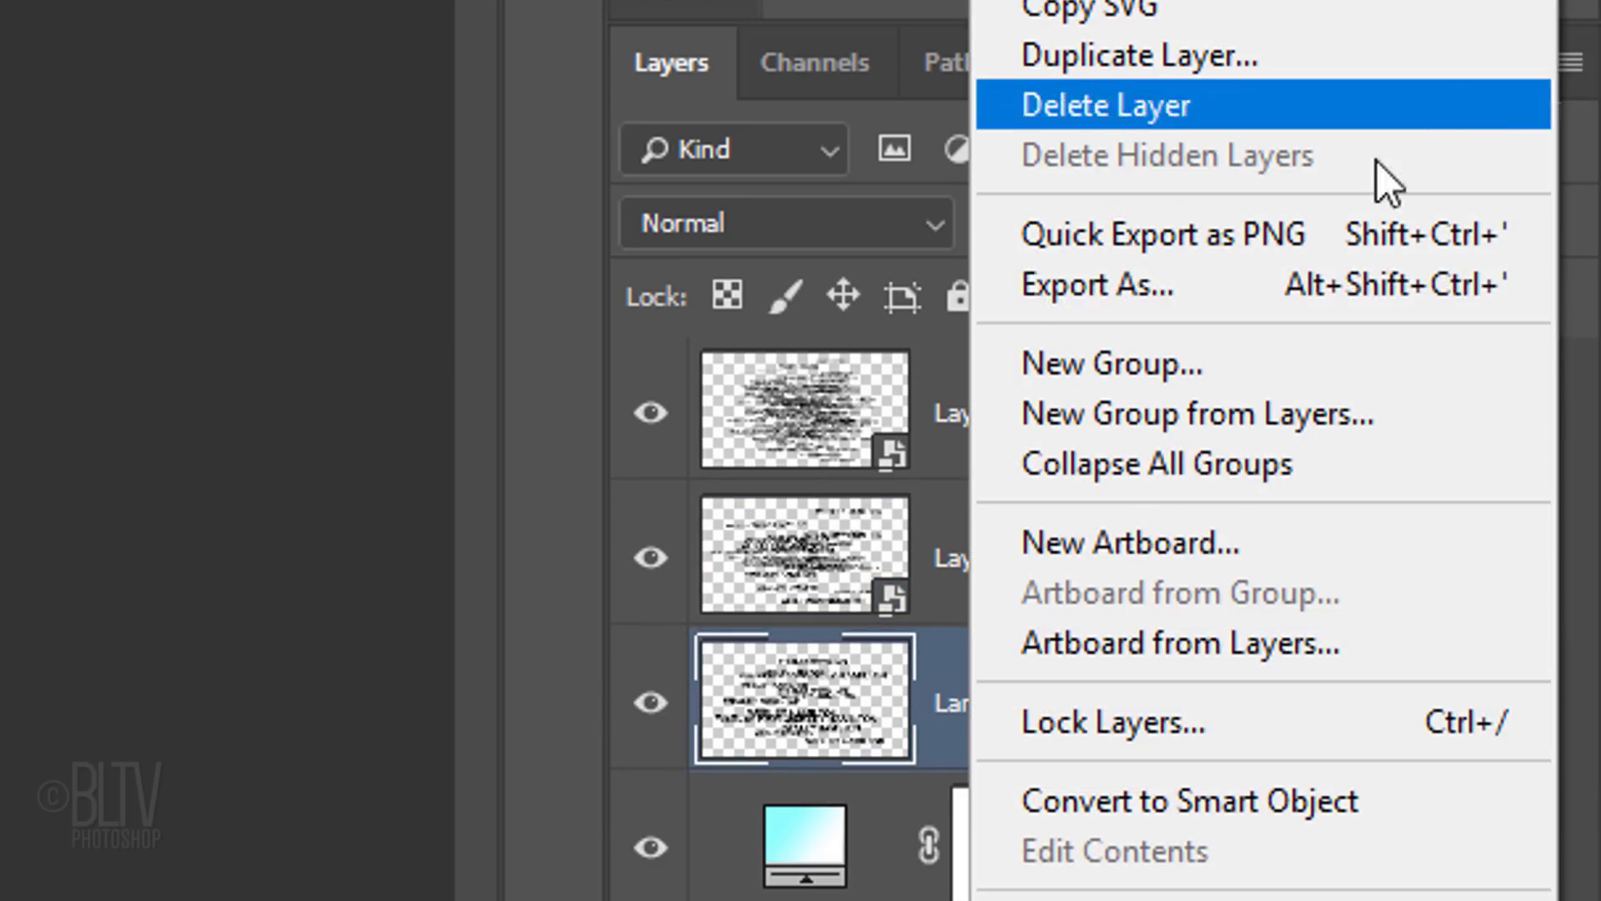
pyautogui.click(1160, 808)
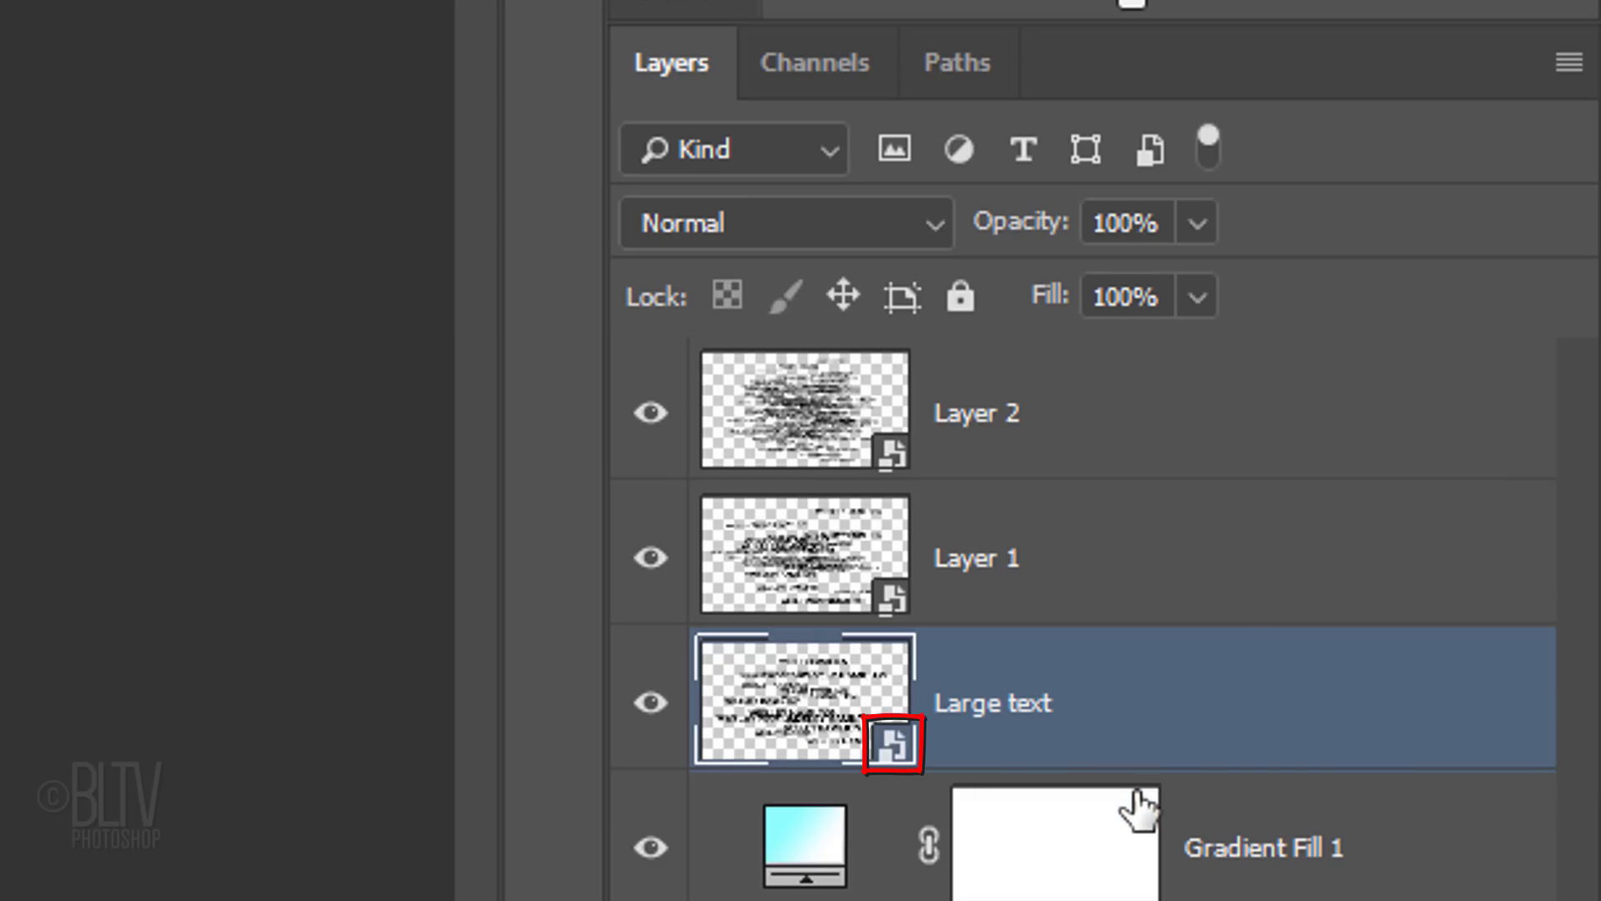
pyautogui.click(649, 559)
pyautogui.click(650, 413)
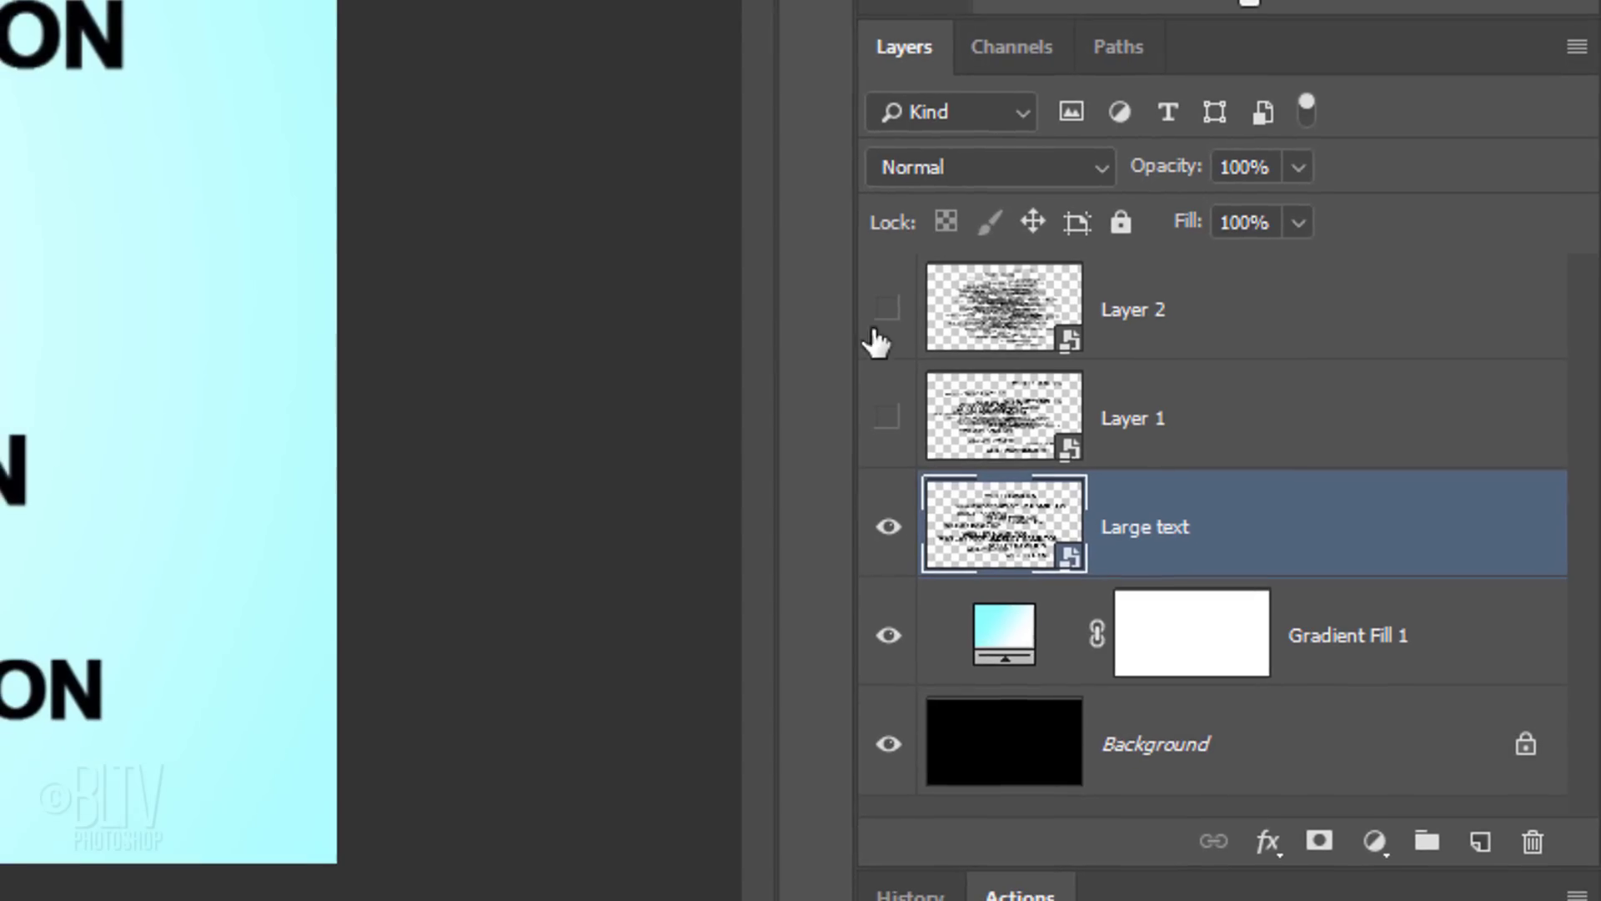
# Add a Color Overlay effect to the Large text layer using hex colour 002BCC
pyautogui.click(1267, 848)
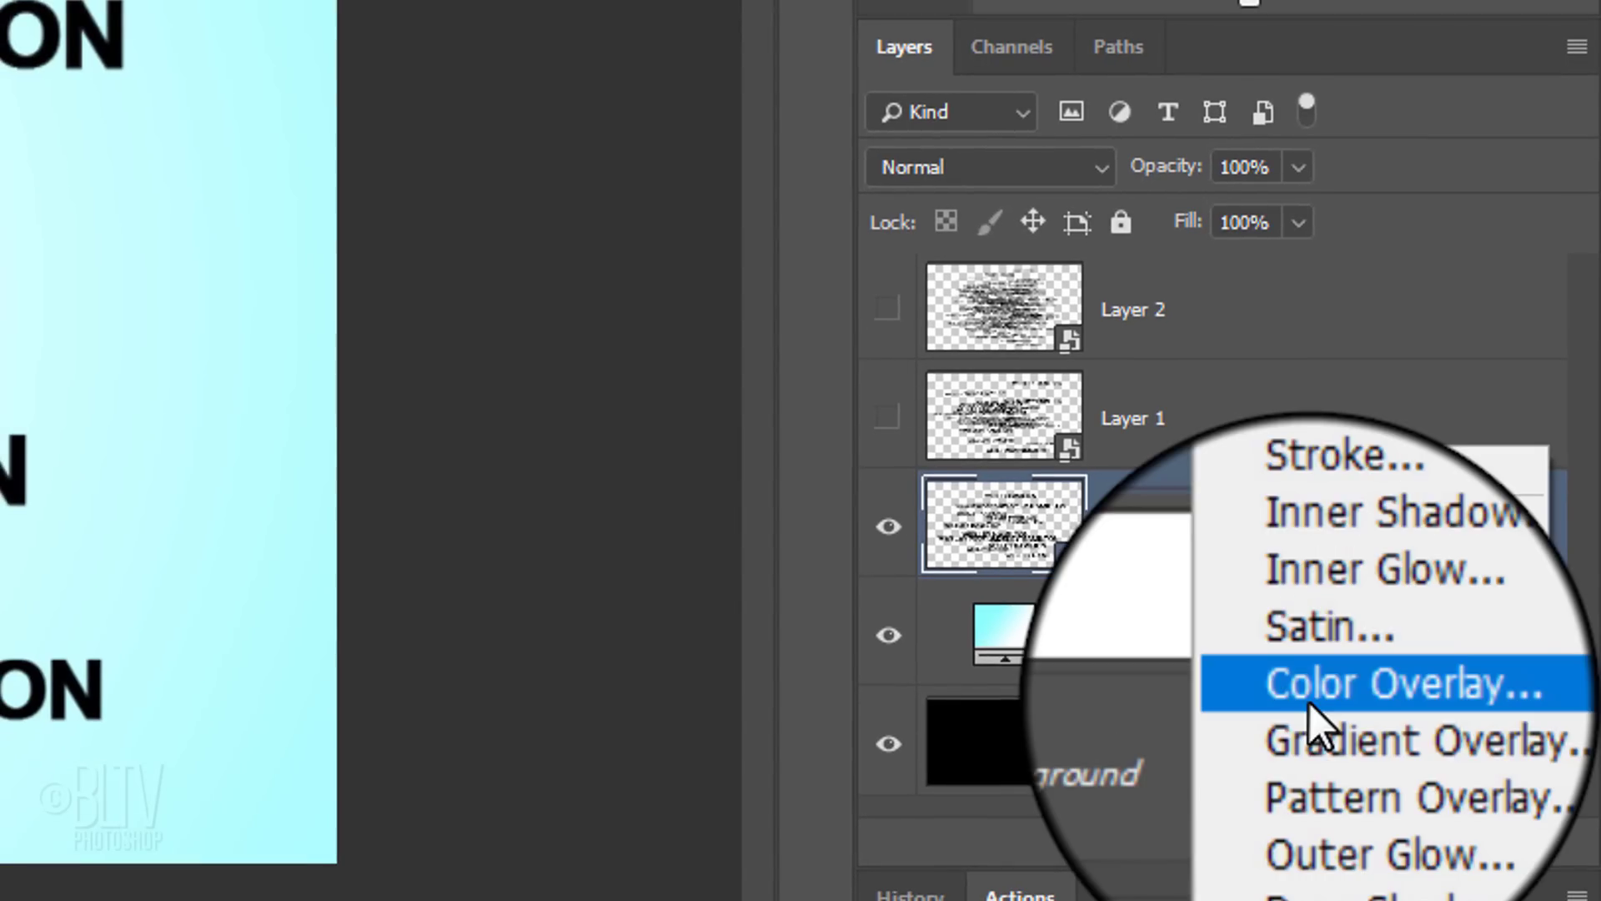
pyautogui.click(1327, 684)
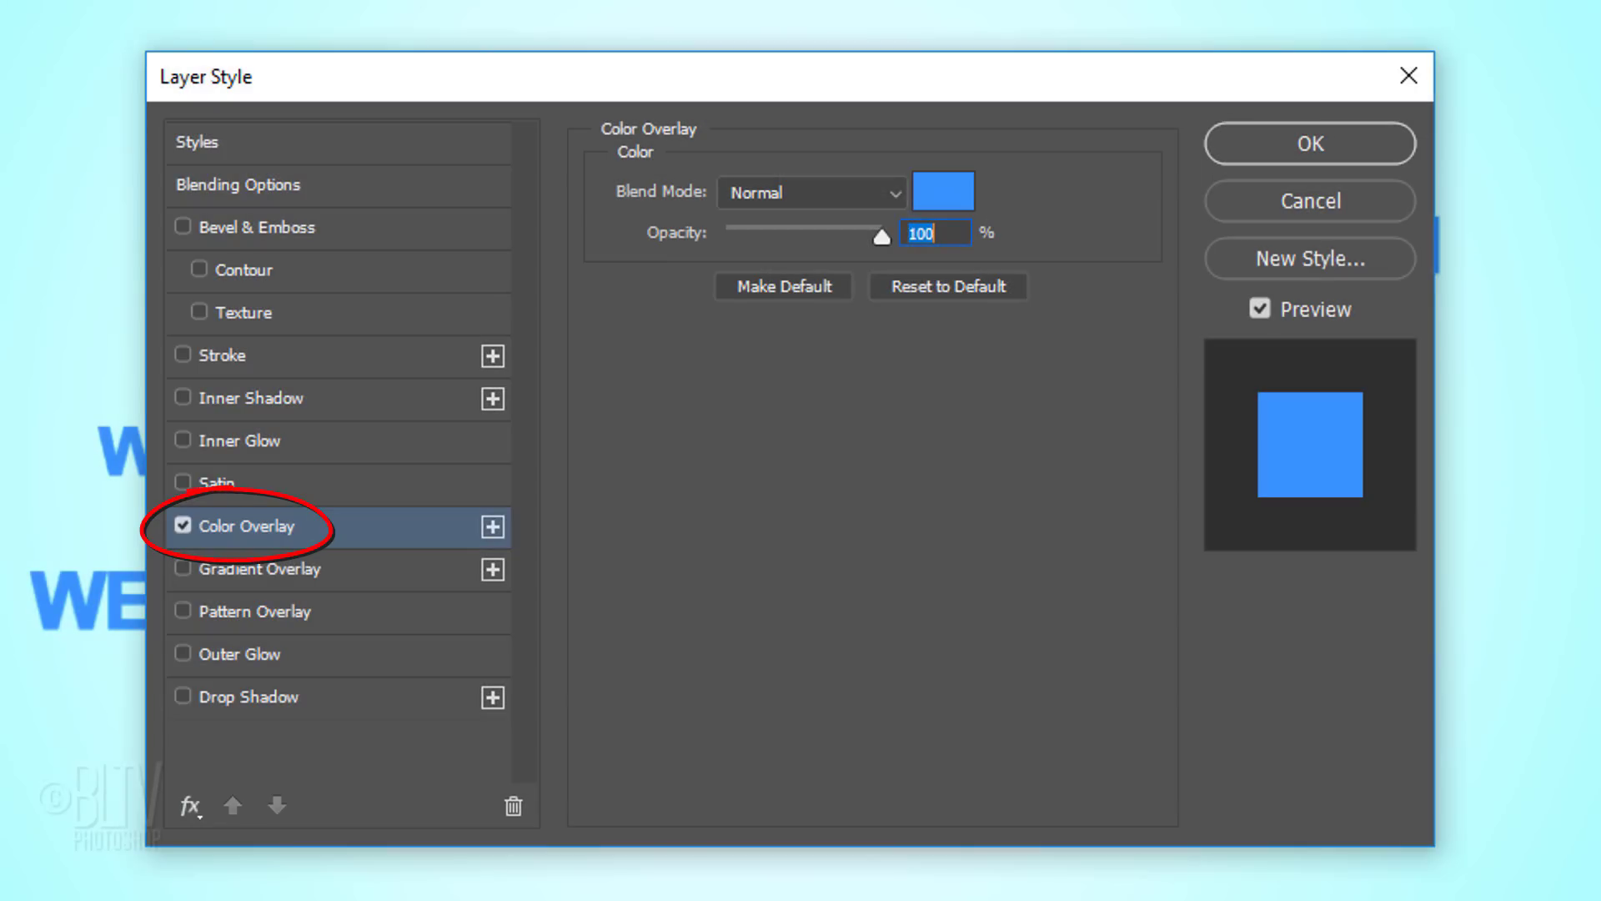
pyautogui.click(942, 197)
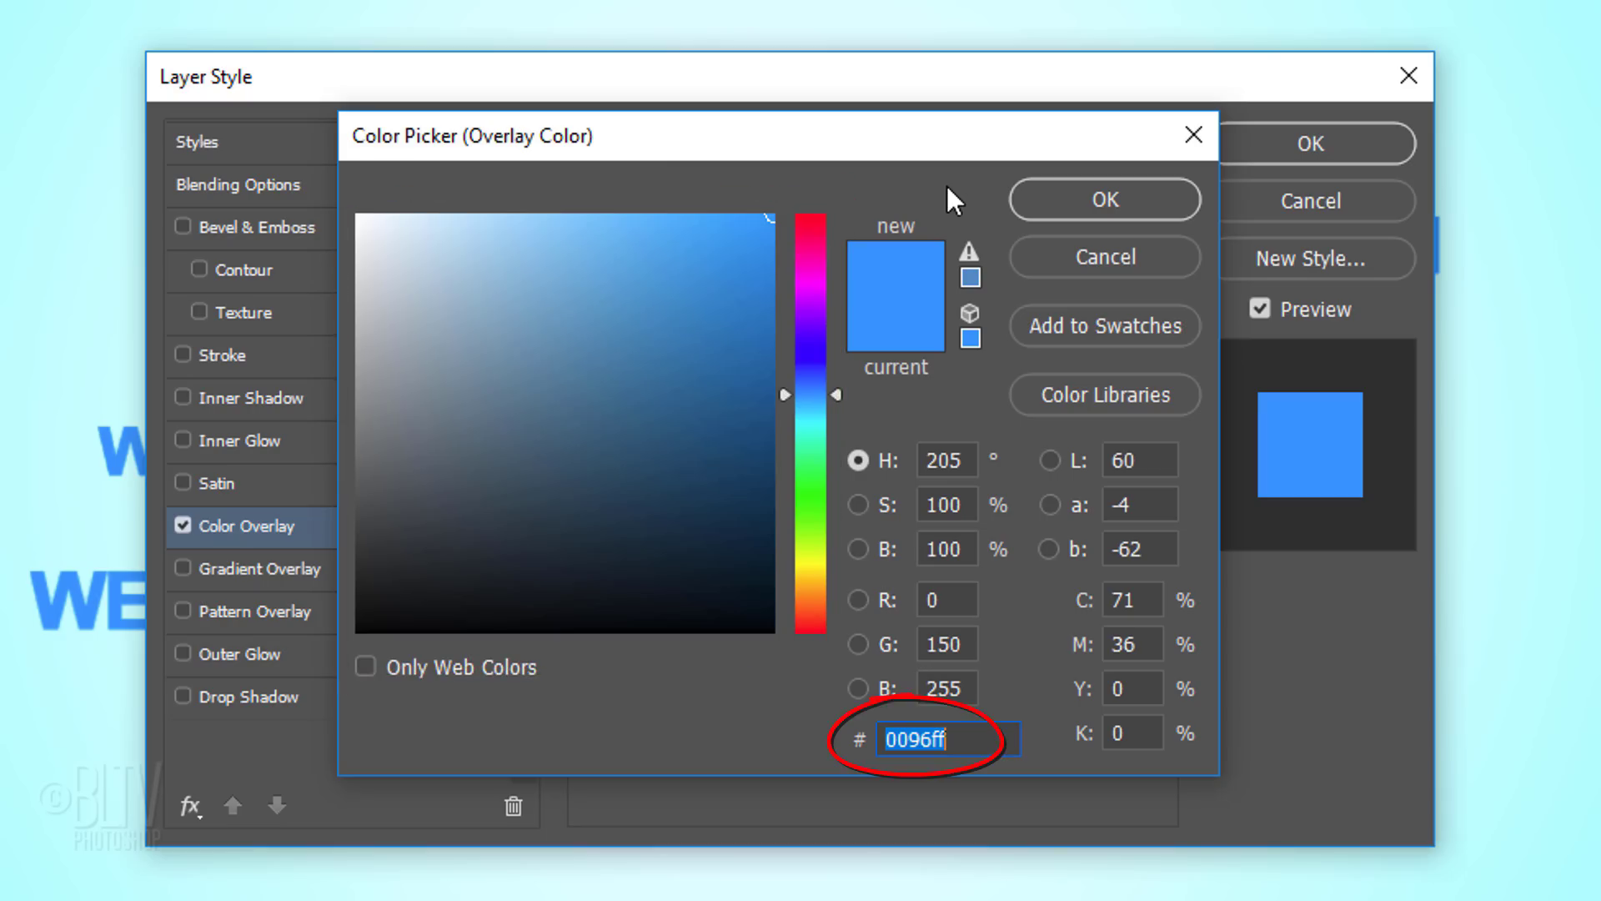
pyautogui.write('00')
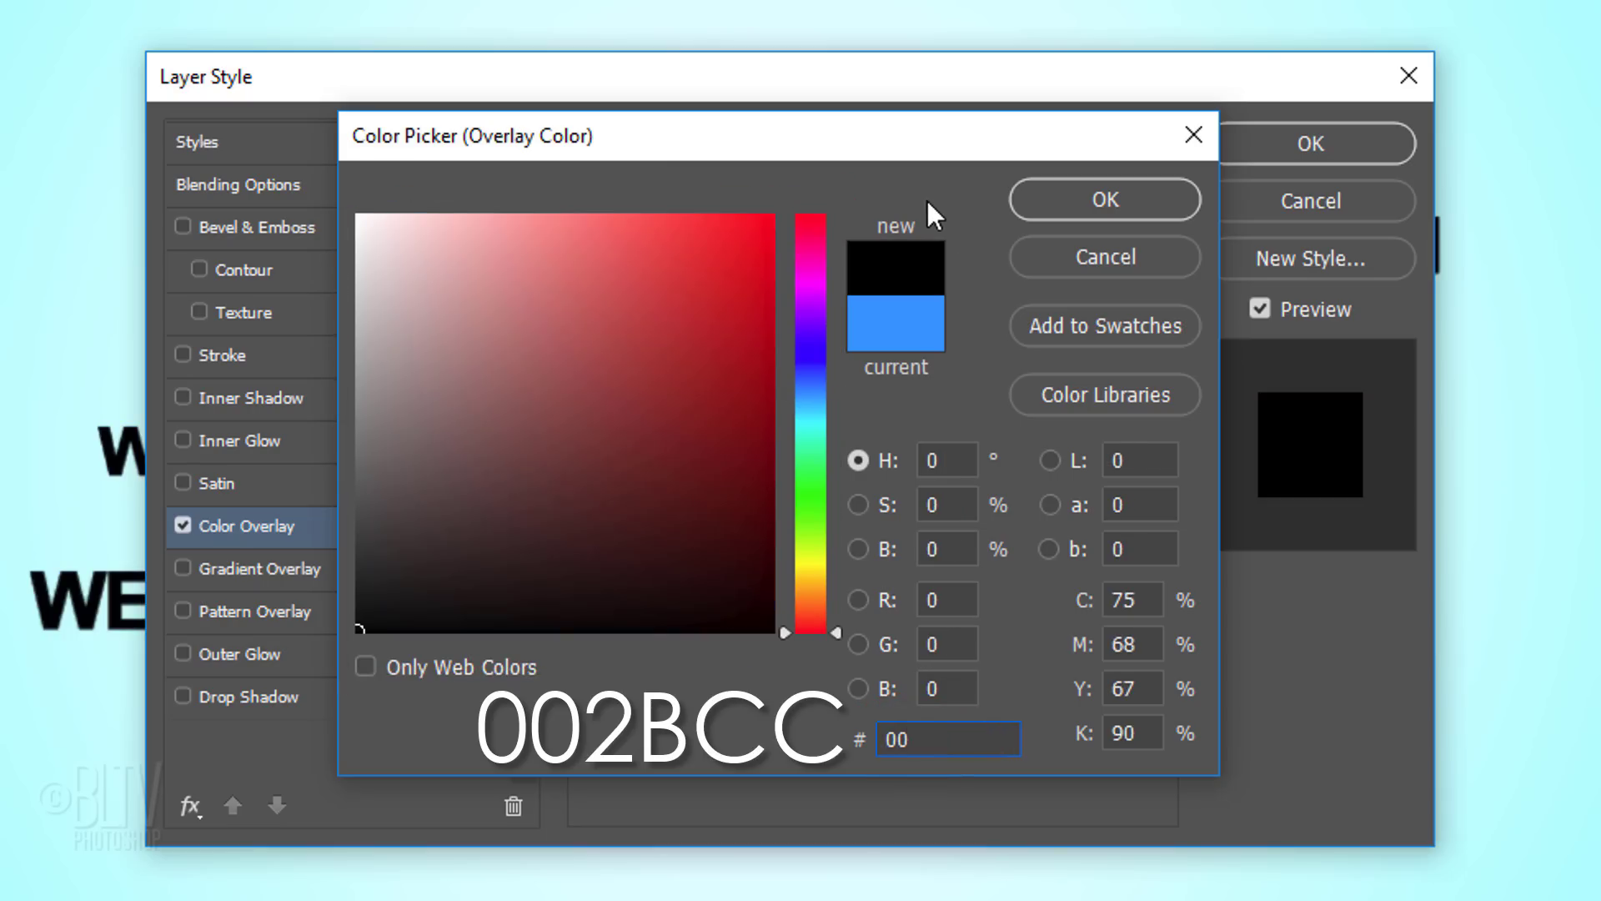
pyautogui.write('2B')
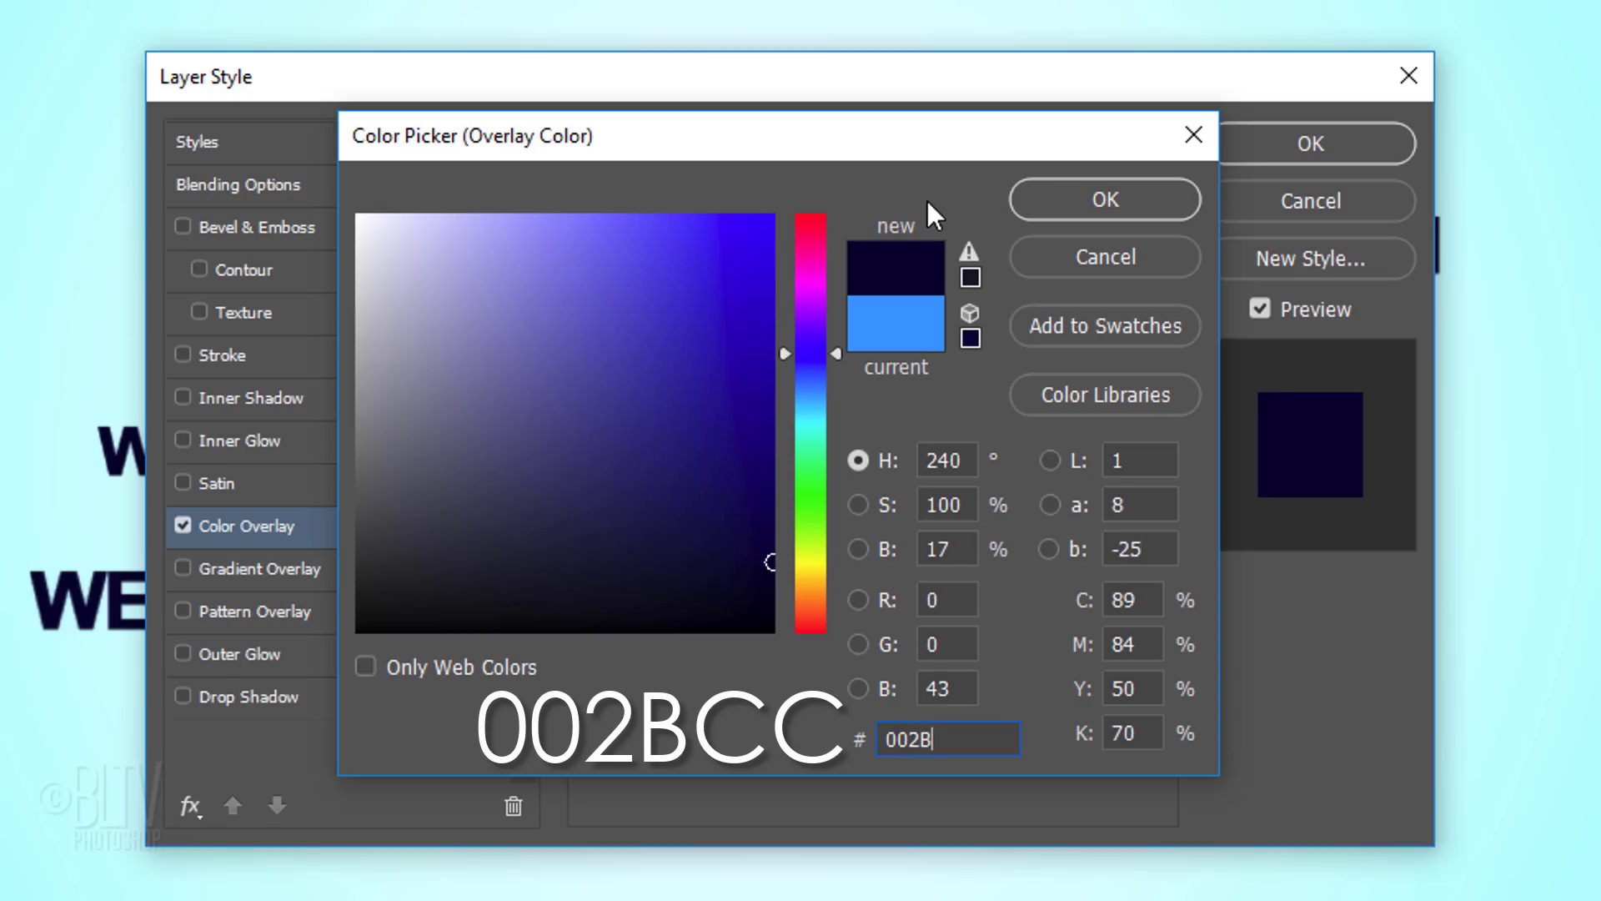
pyautogui.write('CC')
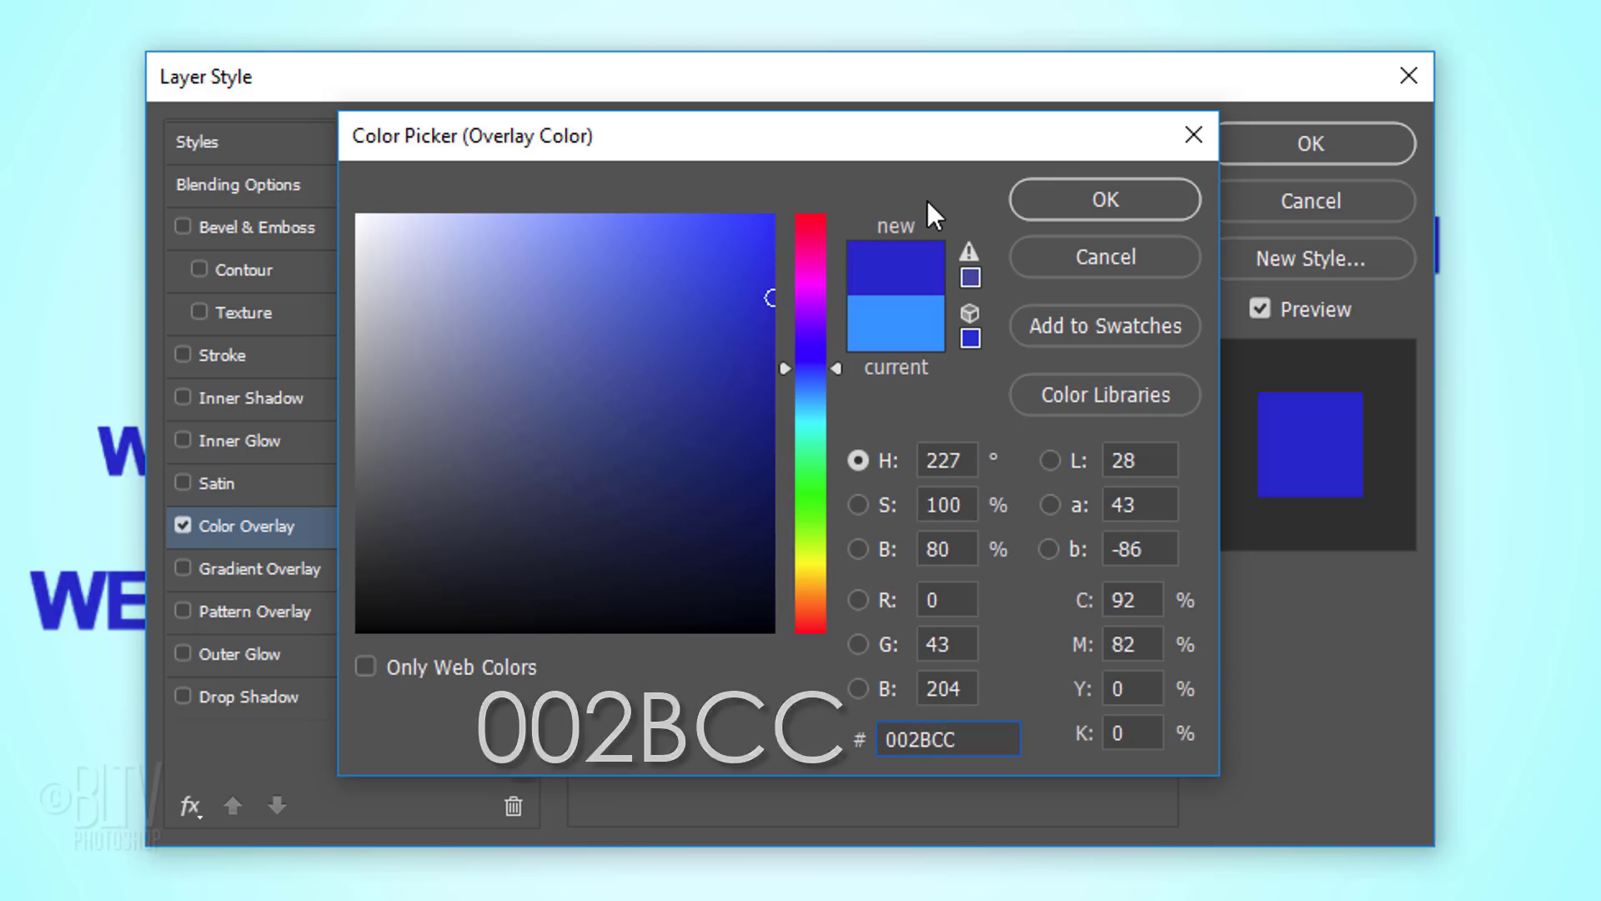
pyautogui.click(1116, 203)
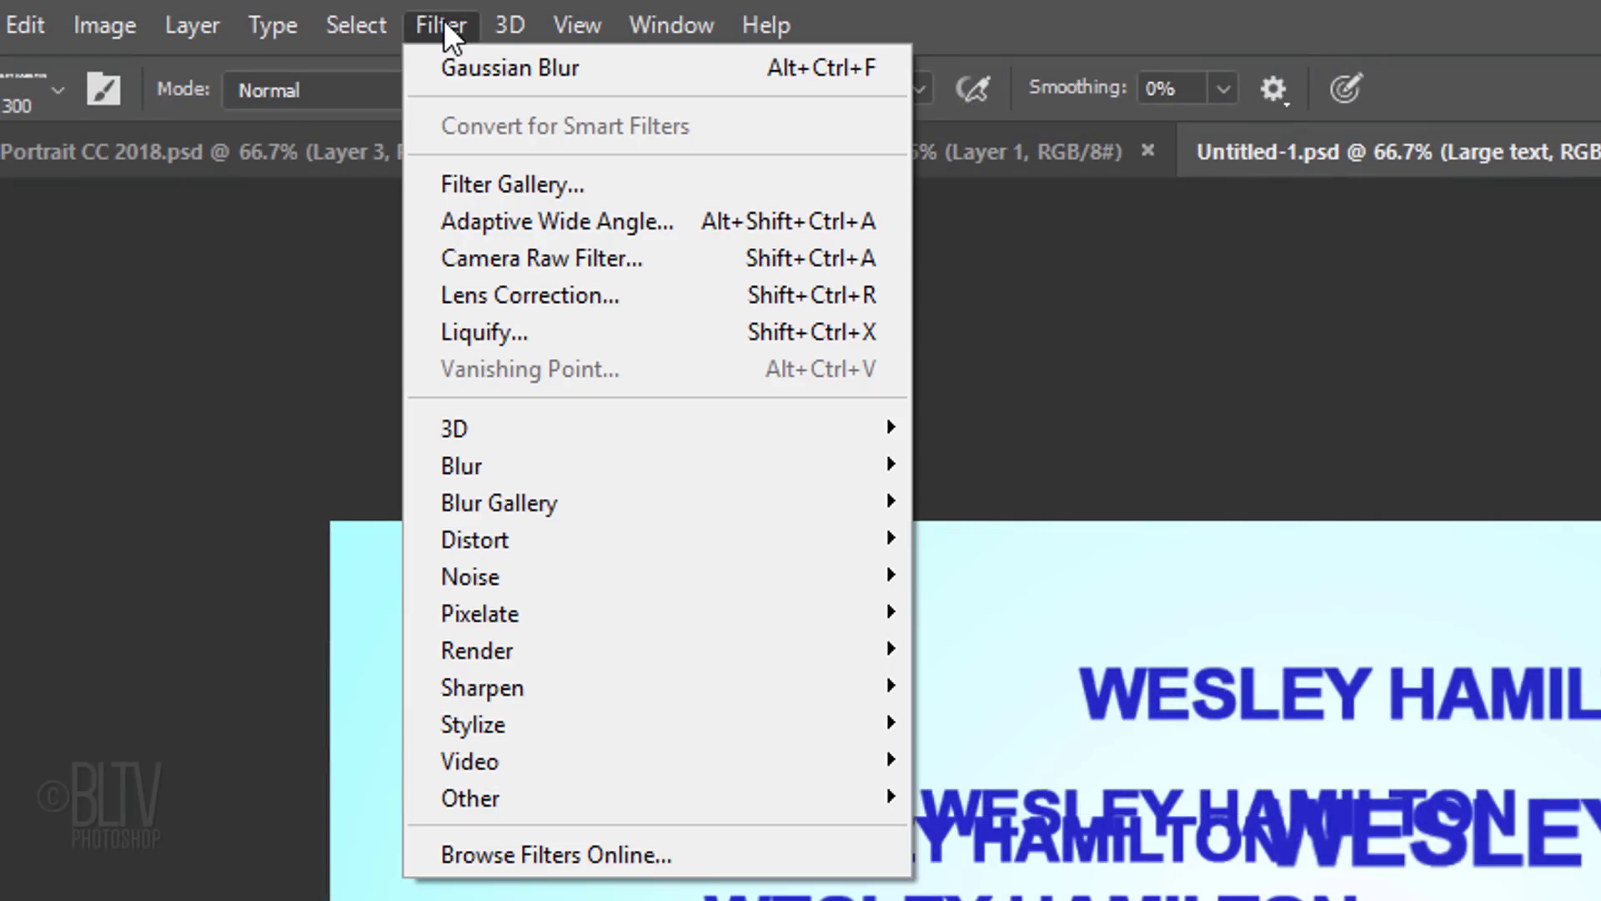
pyautogui.moveTo(462, 465)
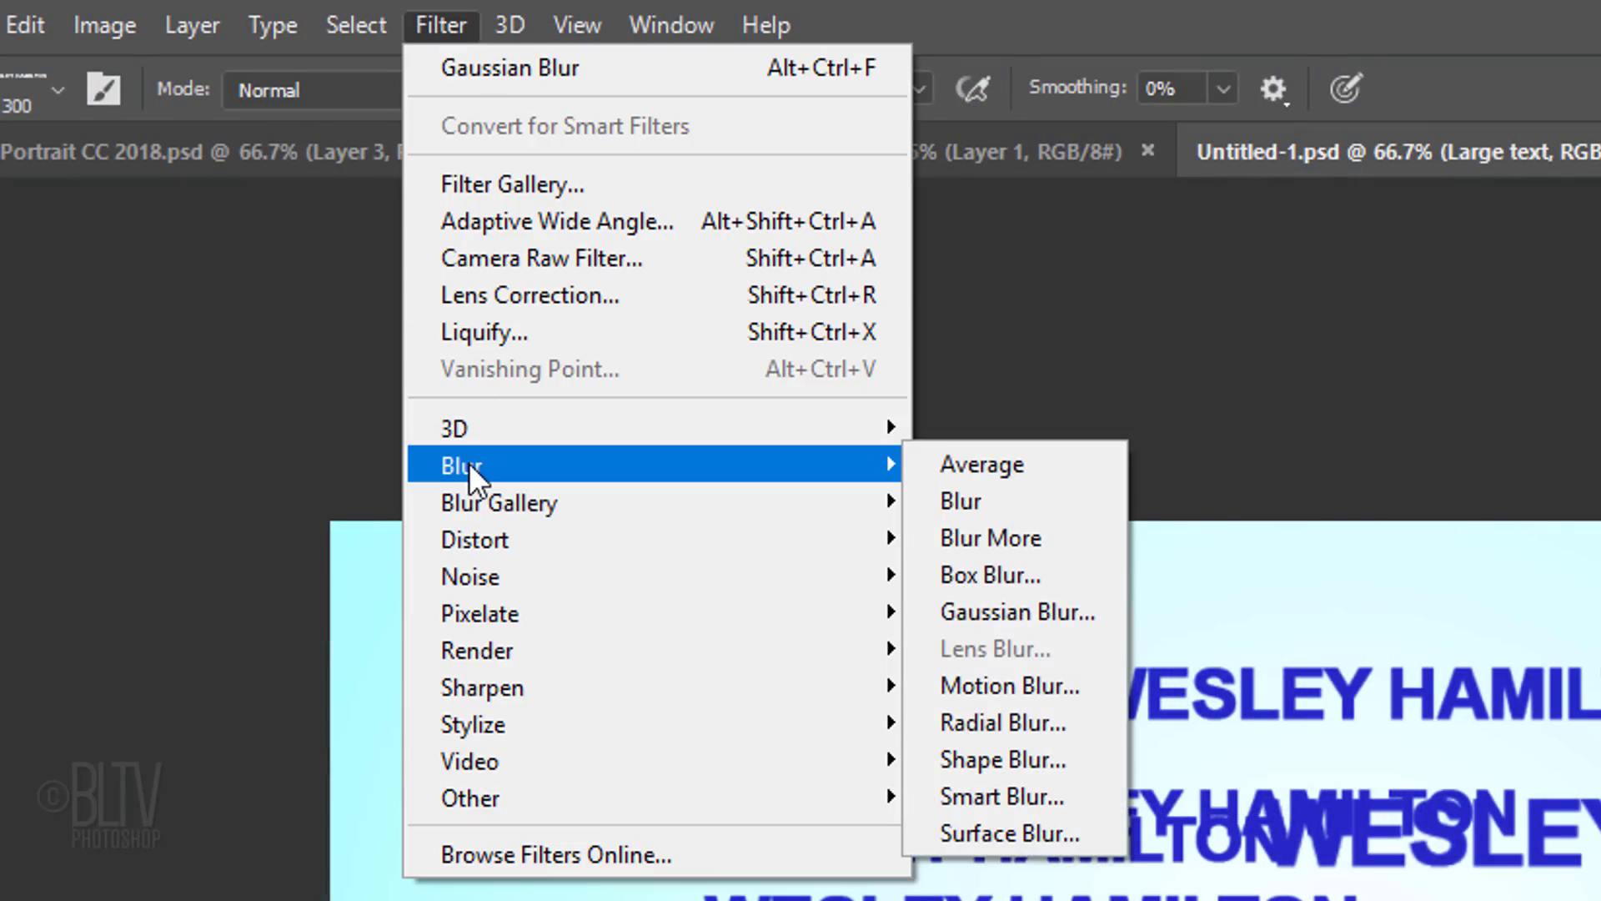
# Give Large text a 7-pixel Gaussian Blur and 45% opacity, then hide the layer
pyautogui.click(995, 608)
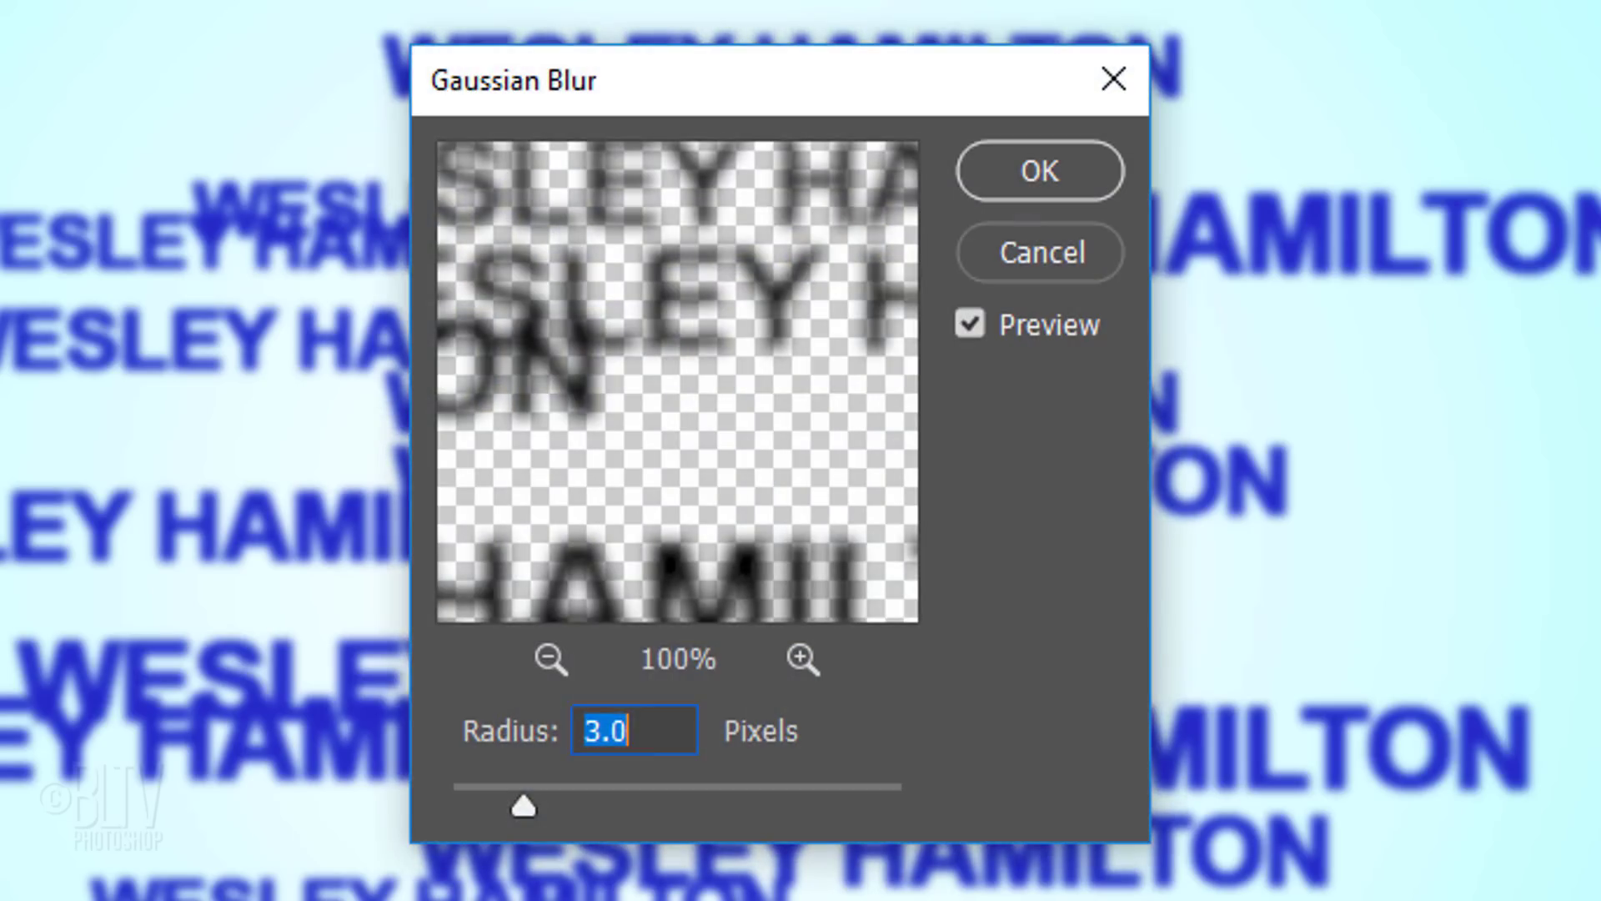
pyautogui.write('7')
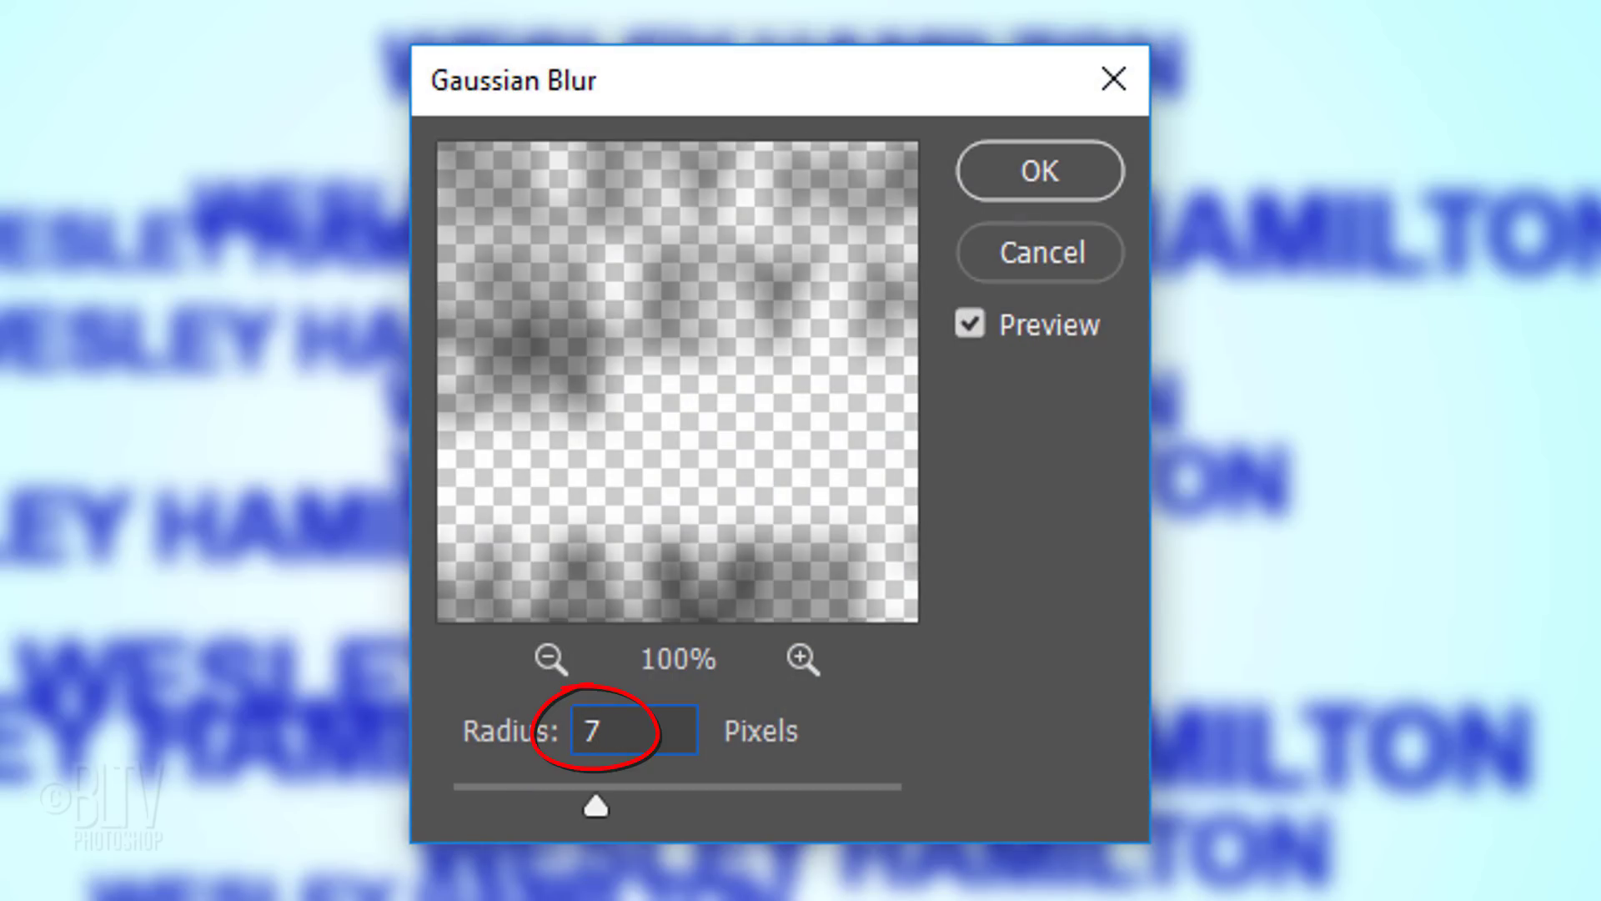
pyautogui.click(1017, 168)
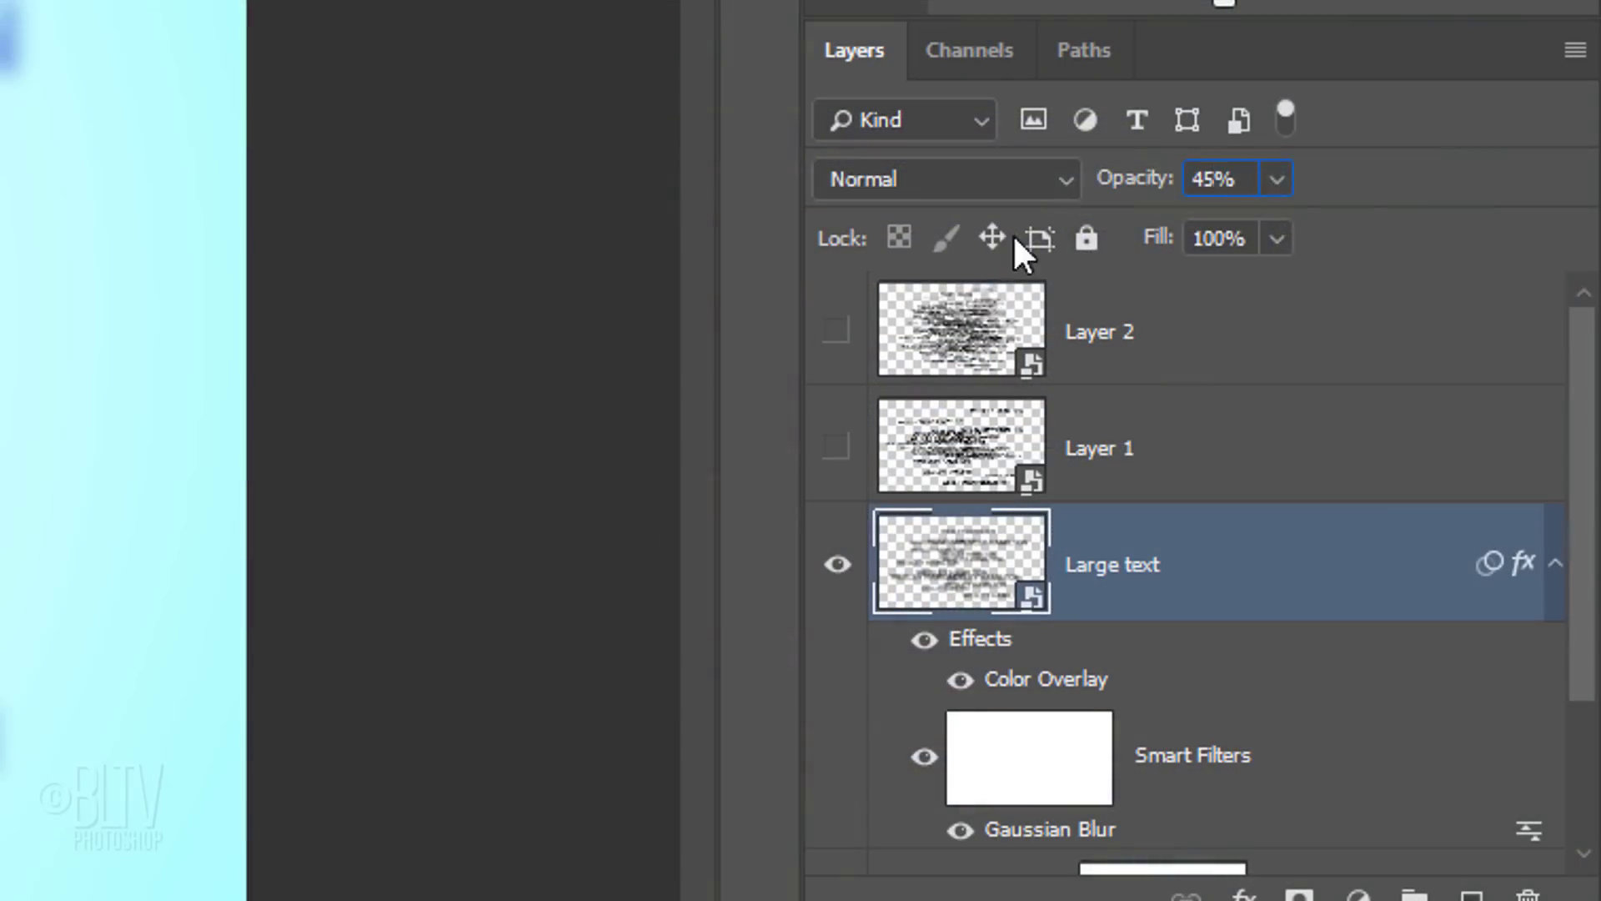
pyautogui.click(836, 563)
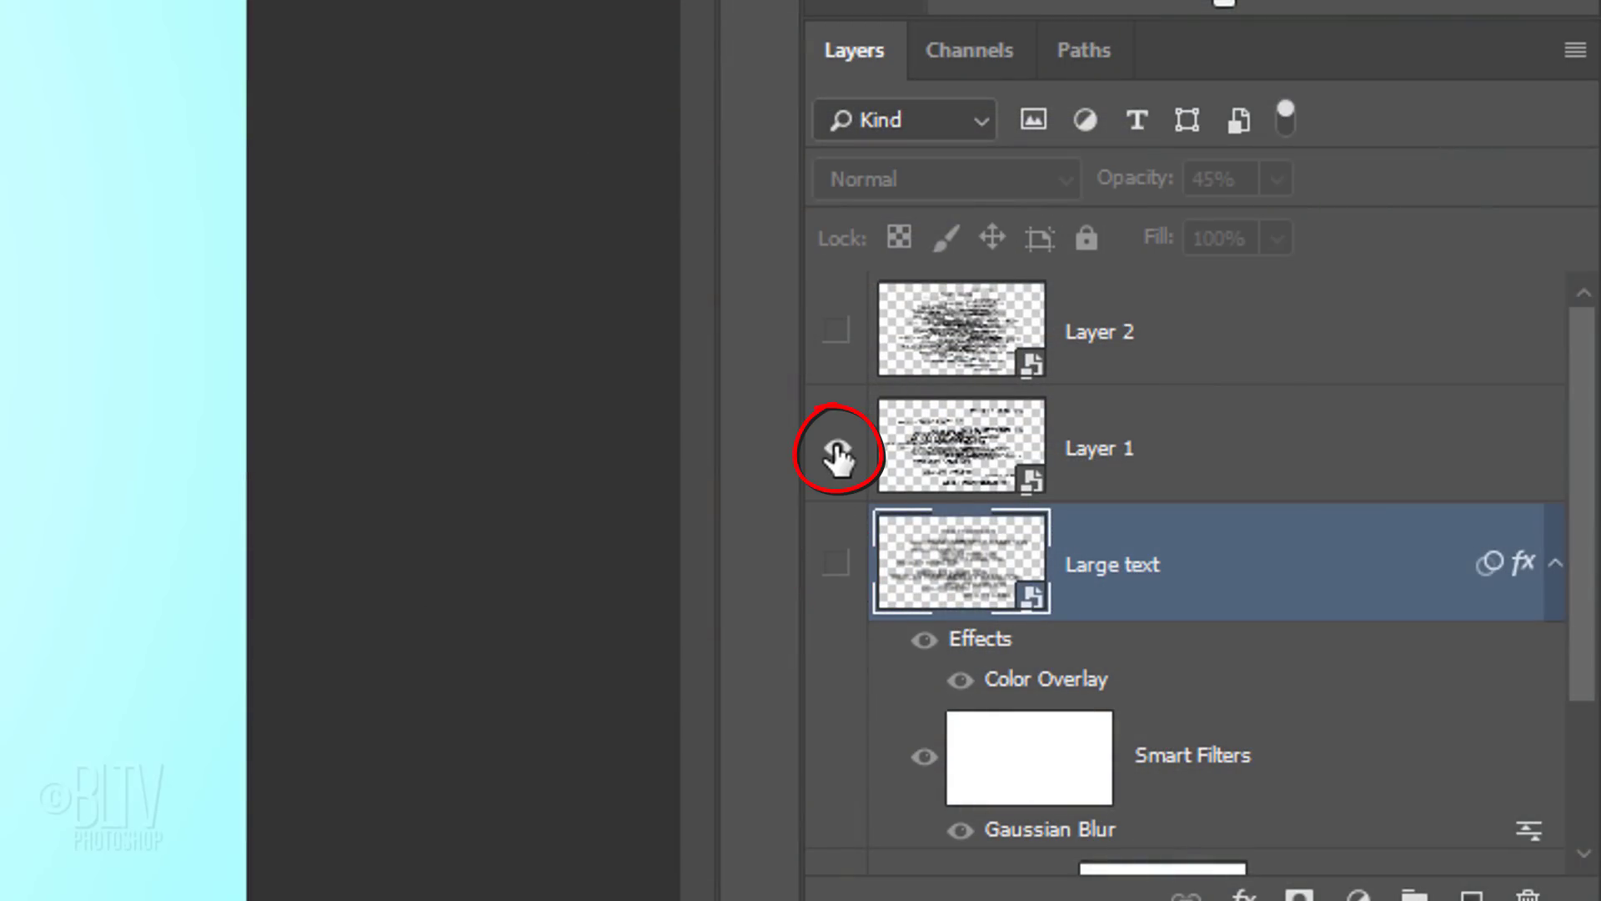
# Show and select Layer 1, and add a Color Overlay with teal 00BCAD
pyautogui.click(836, 450)
pyautogui.click(1309, 455)
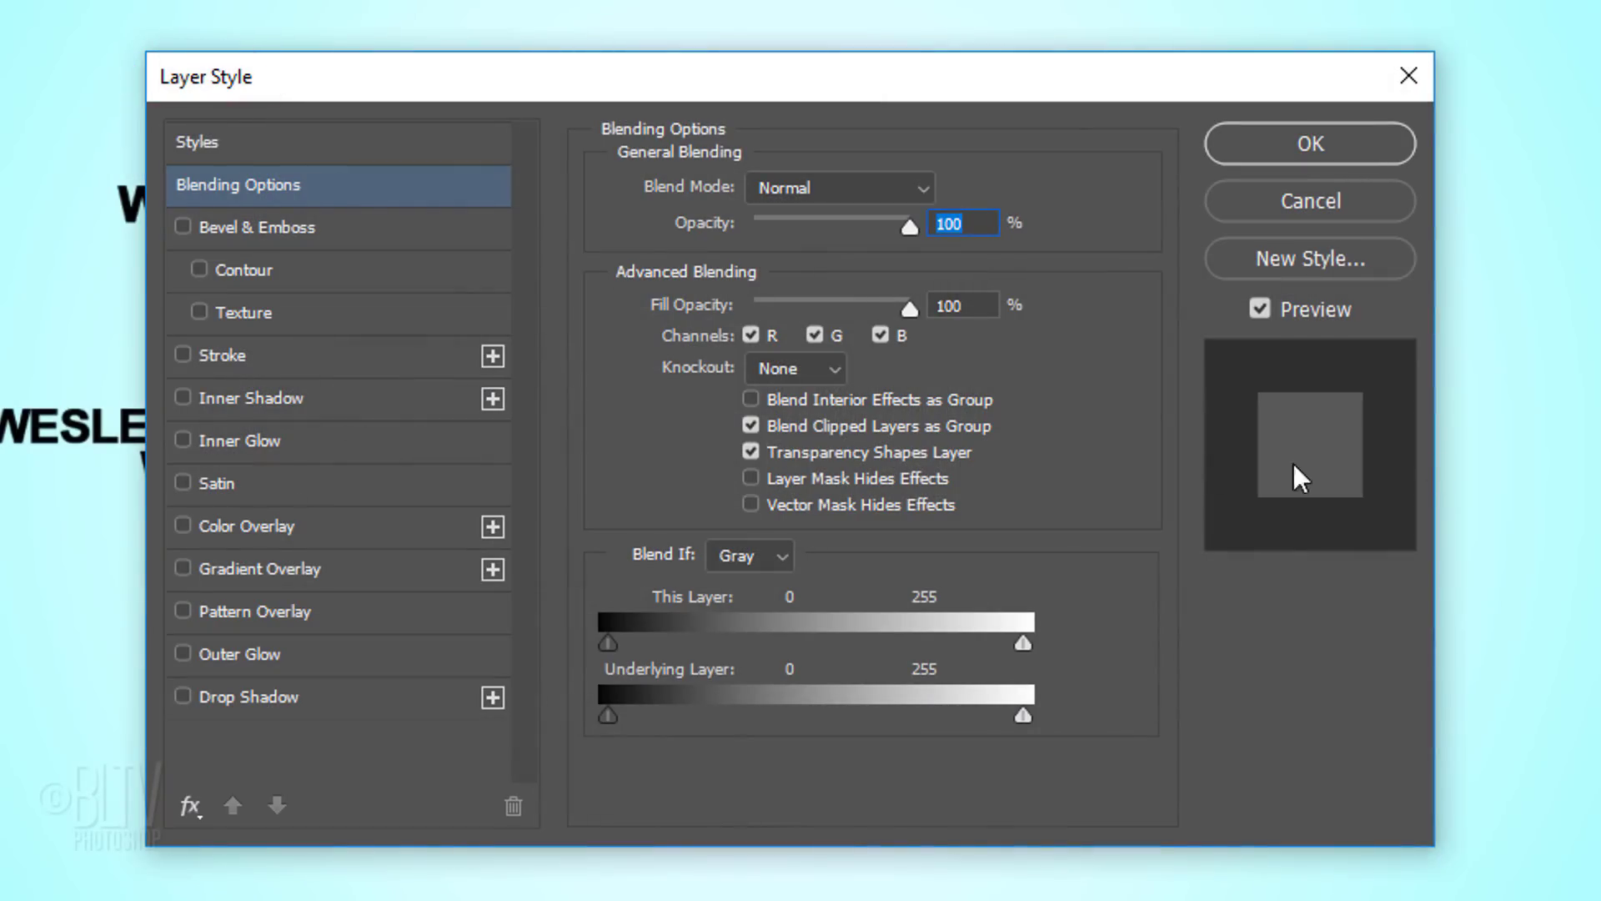
pyautogui.click(272, 525)
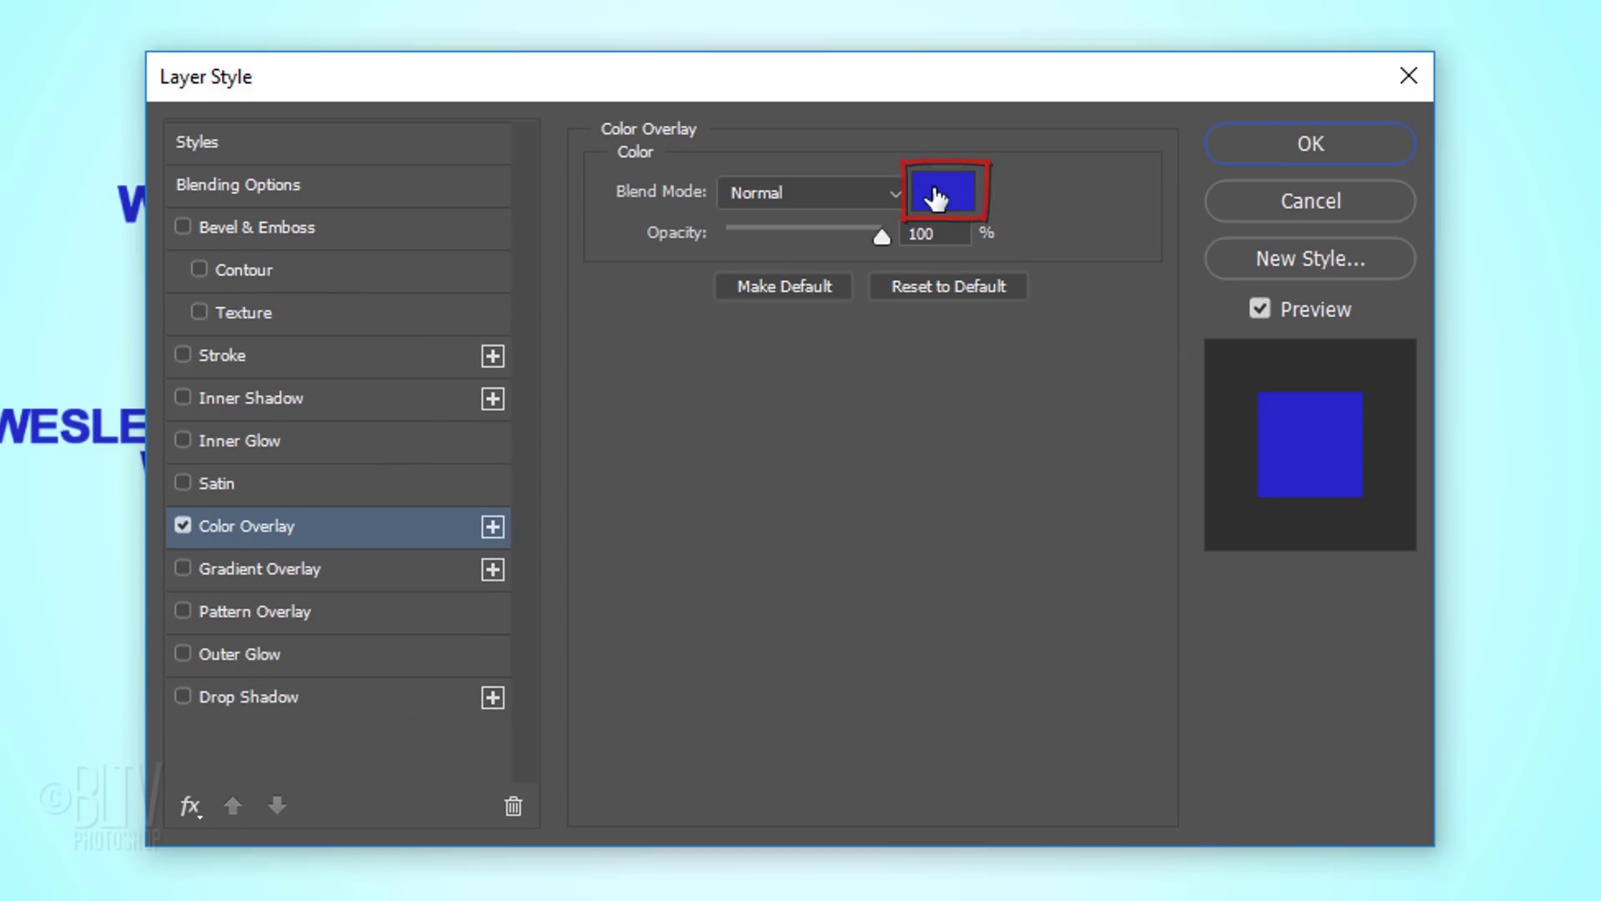
pyautogui.click(936, 196)
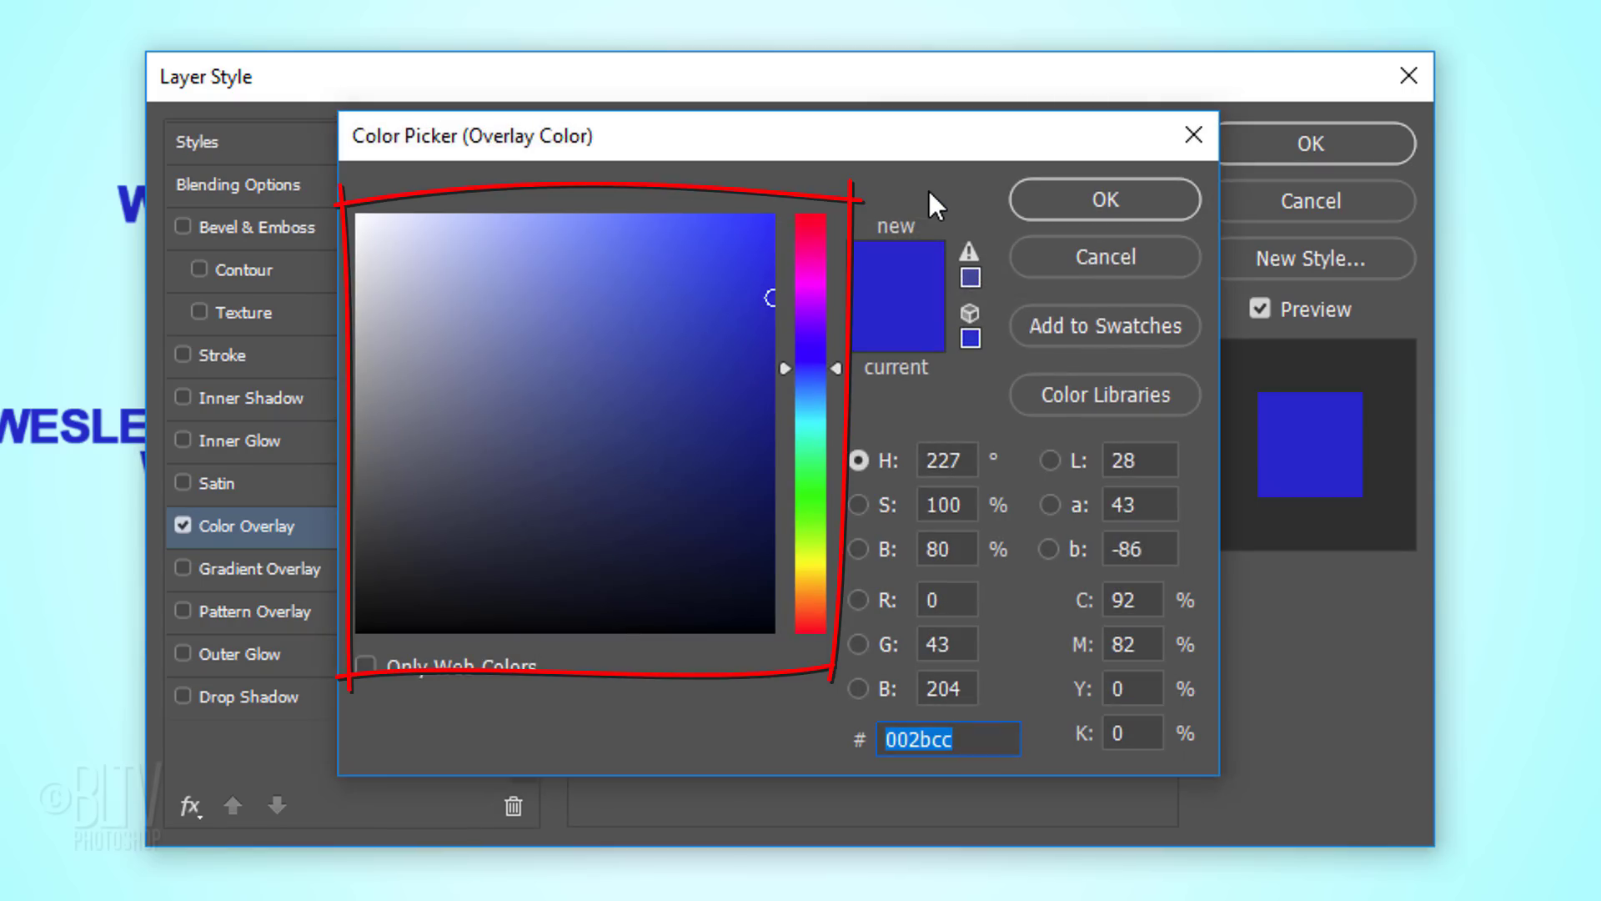
pyautogui.write('0')
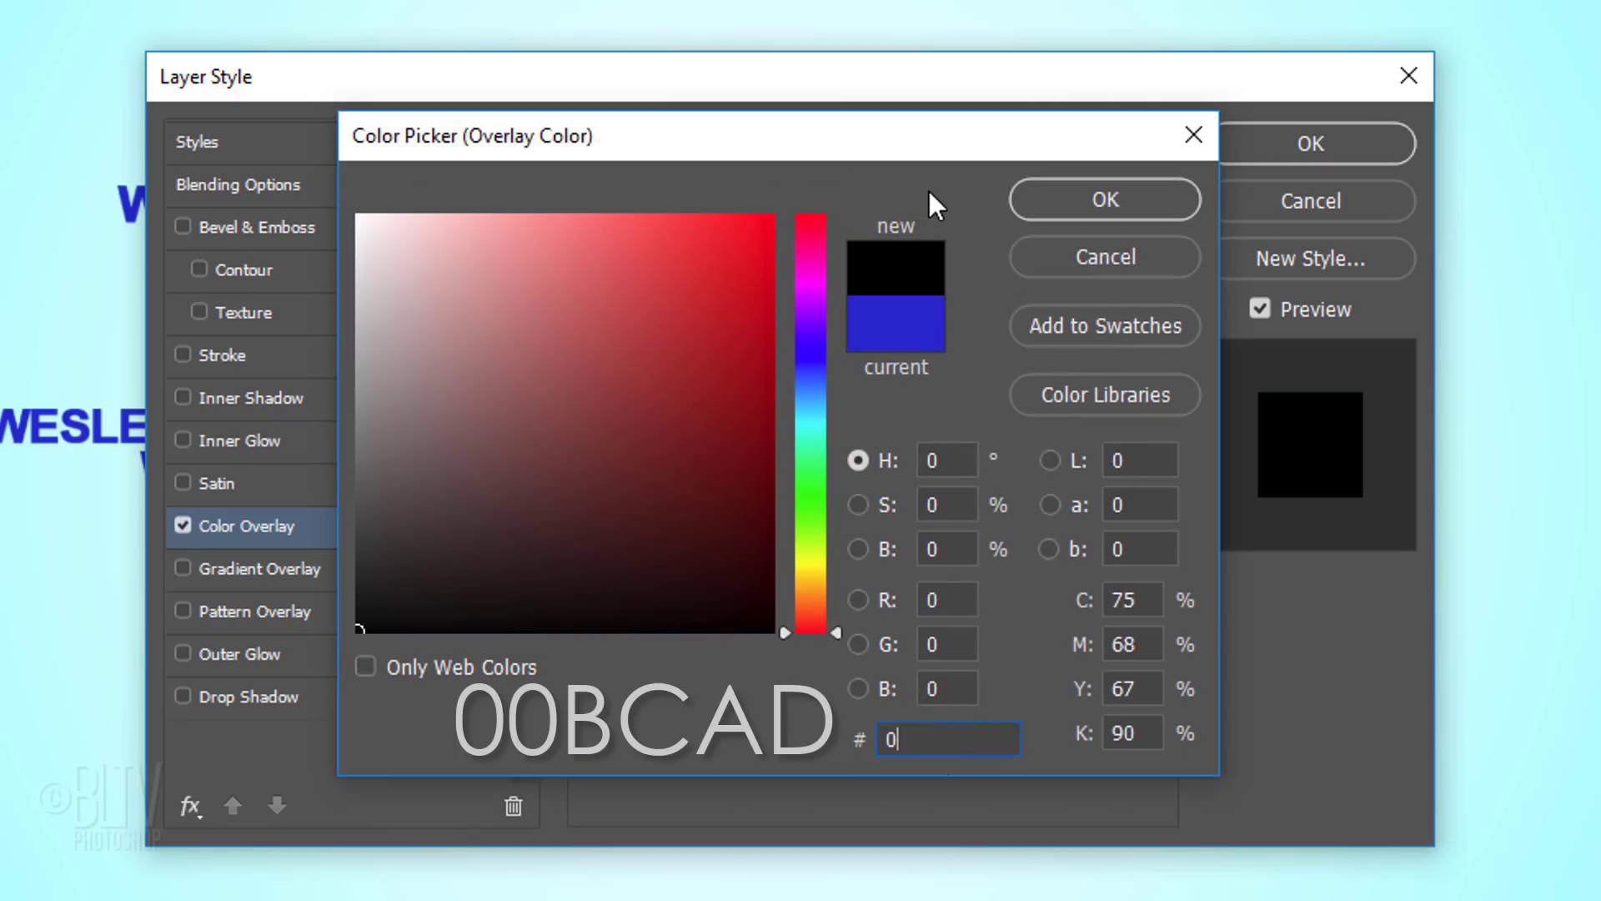
pyautogui.write('B')
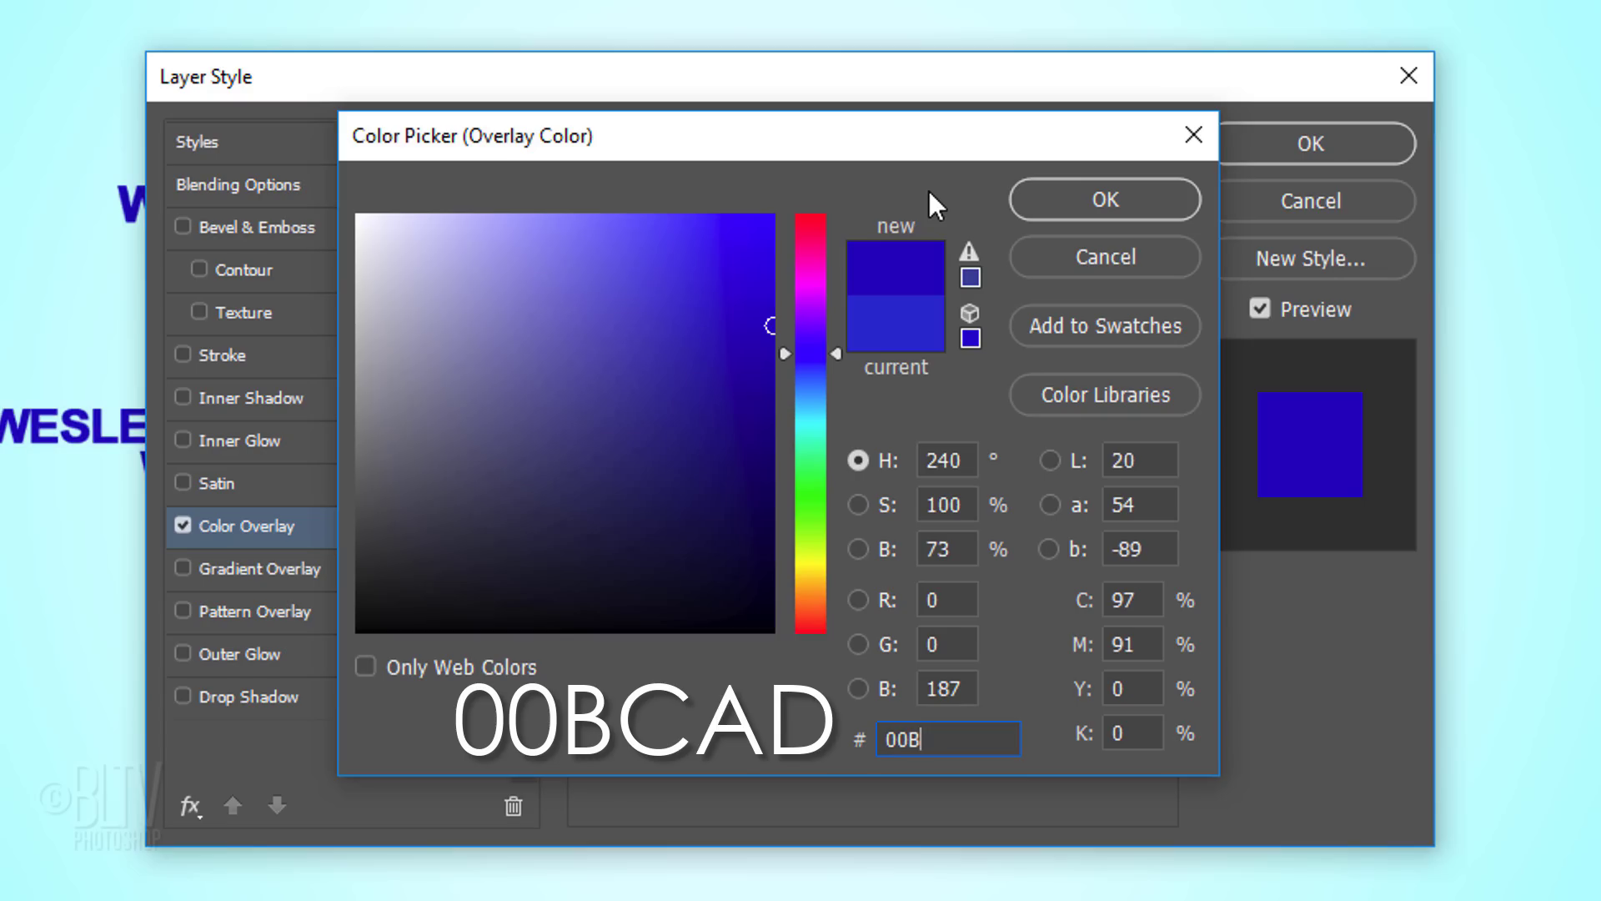
pyautogui.write('CAD')
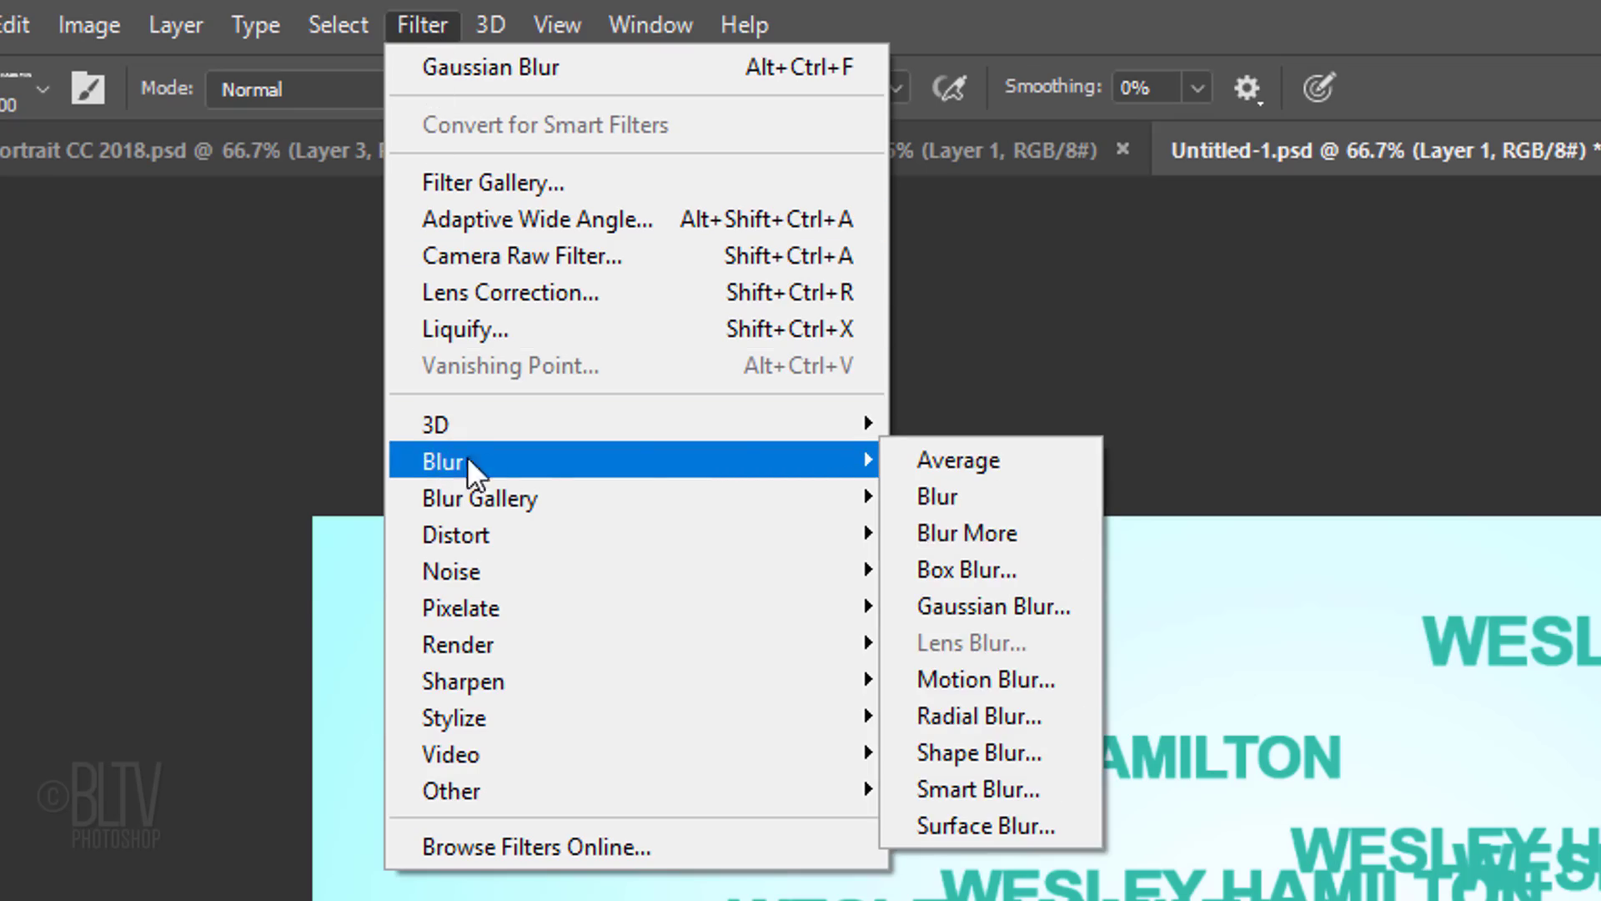
# Give Layer 1 a 4-pixel Gaussian Blur at 85% opacity, and make Layer 2 visible
pyautogui.click(970, 608)
pyautogui.write('7')
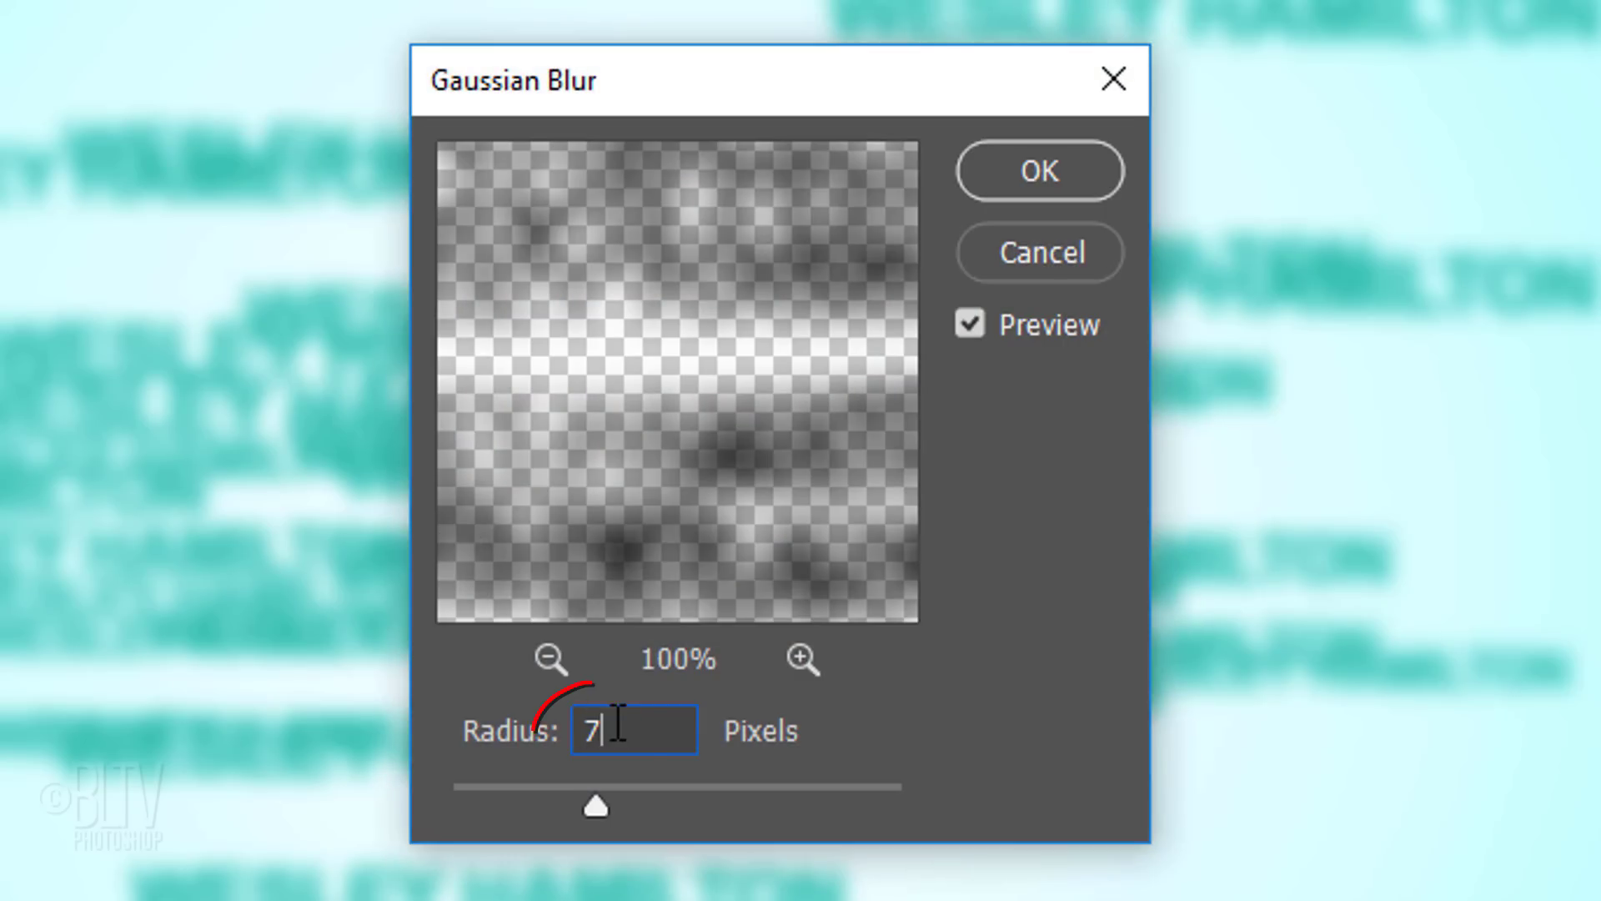
pyautogui.doubleClick(602, 731)
pyautogui.write('4')
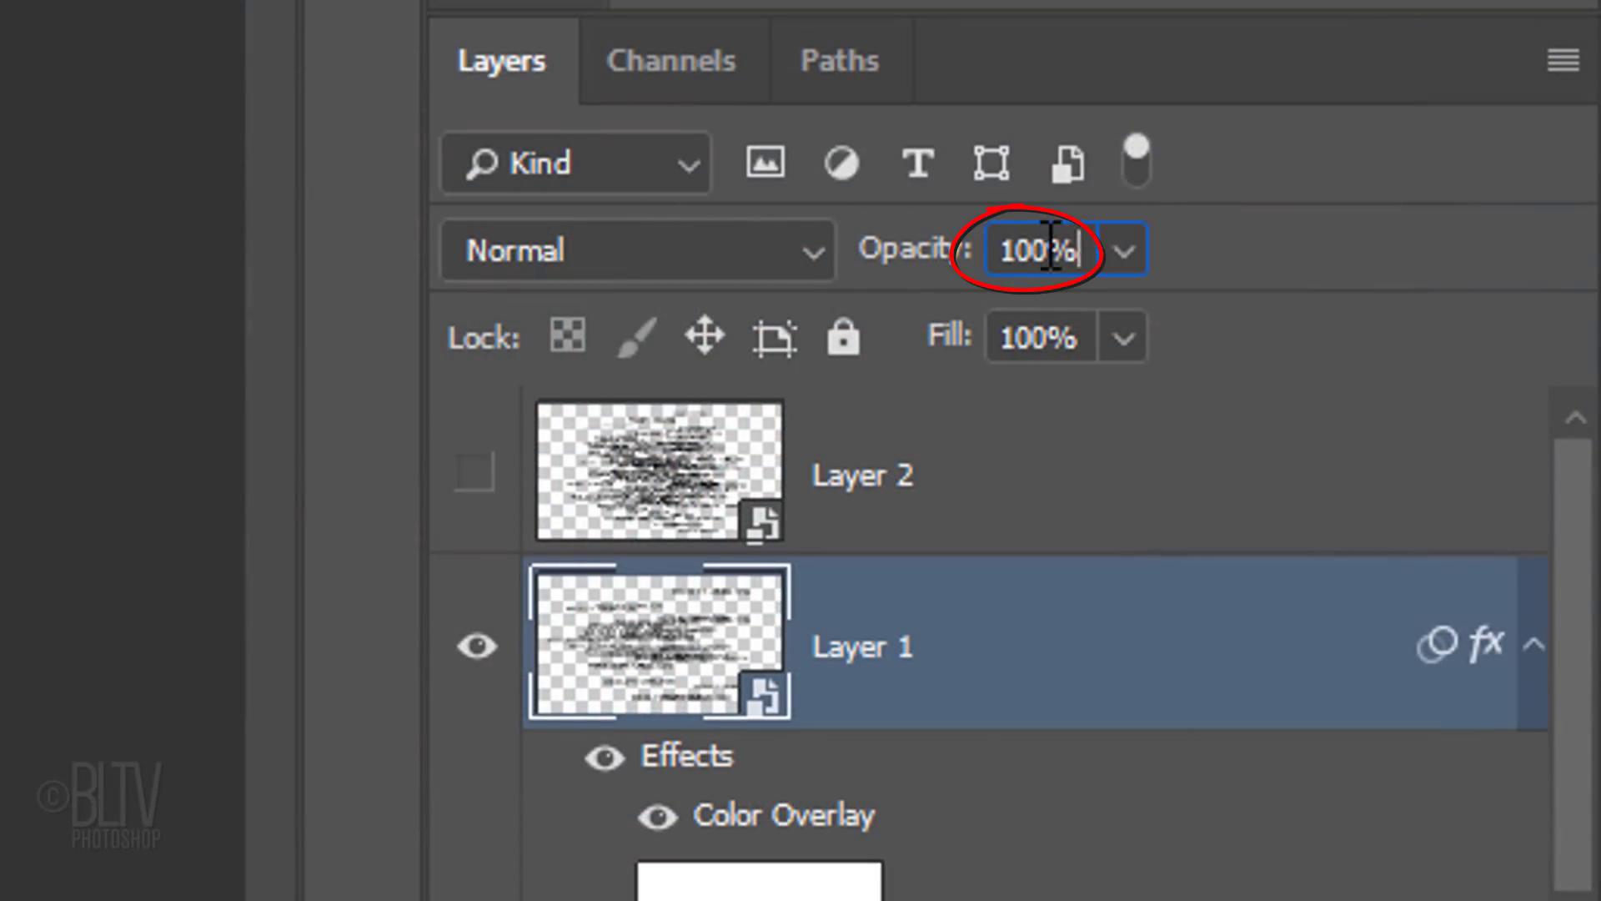
pyautogui.write('85')
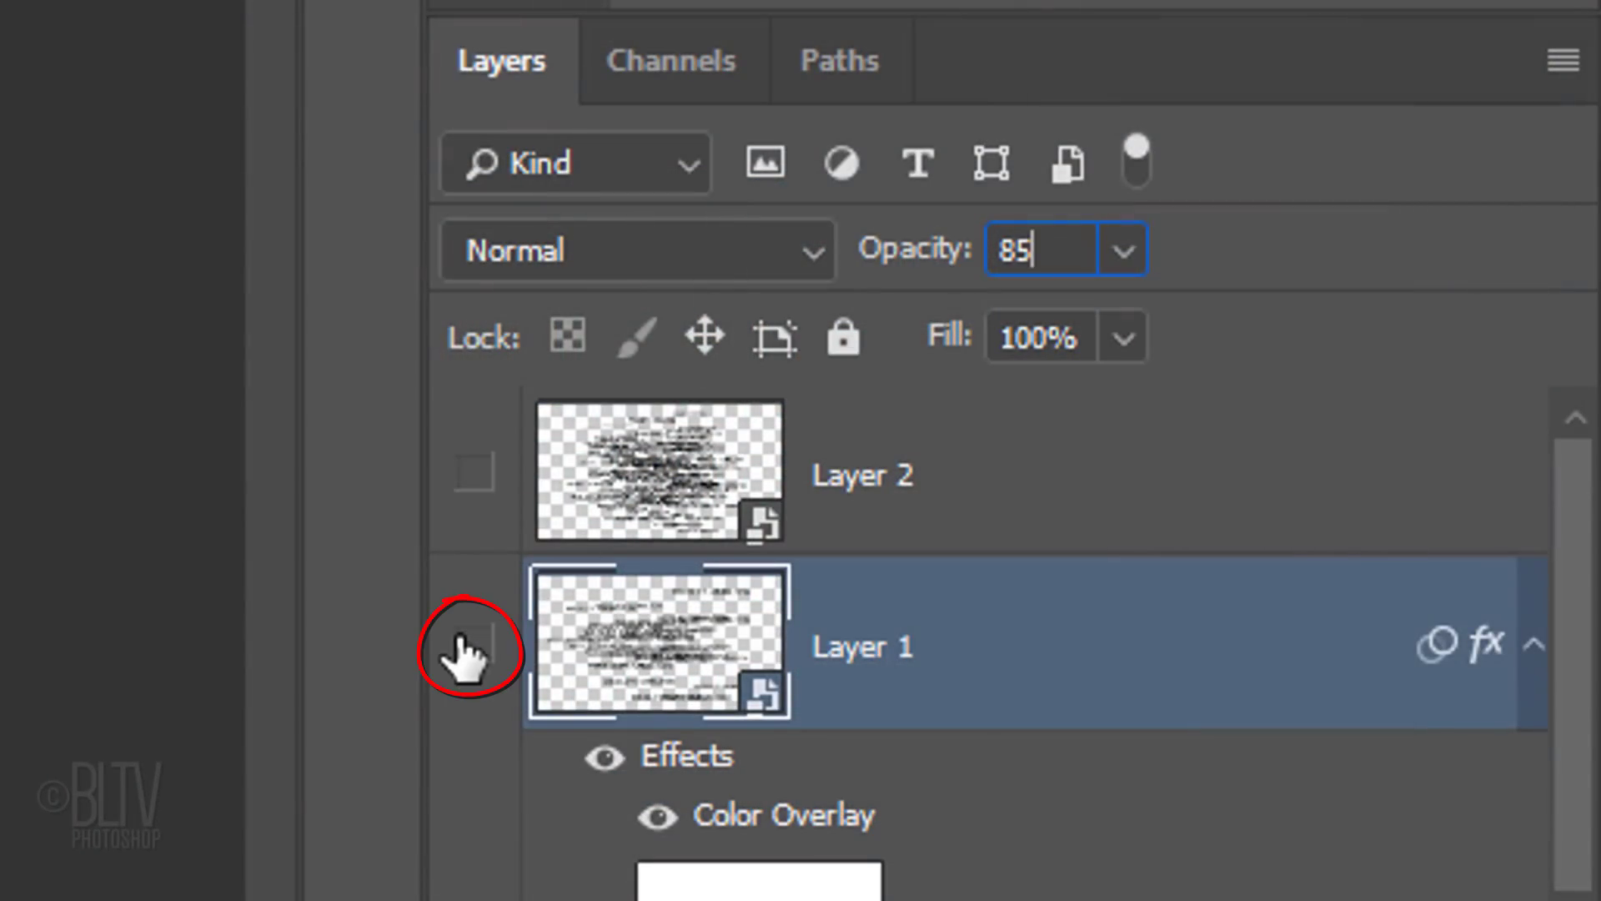
pyautogui.click(474, 474)
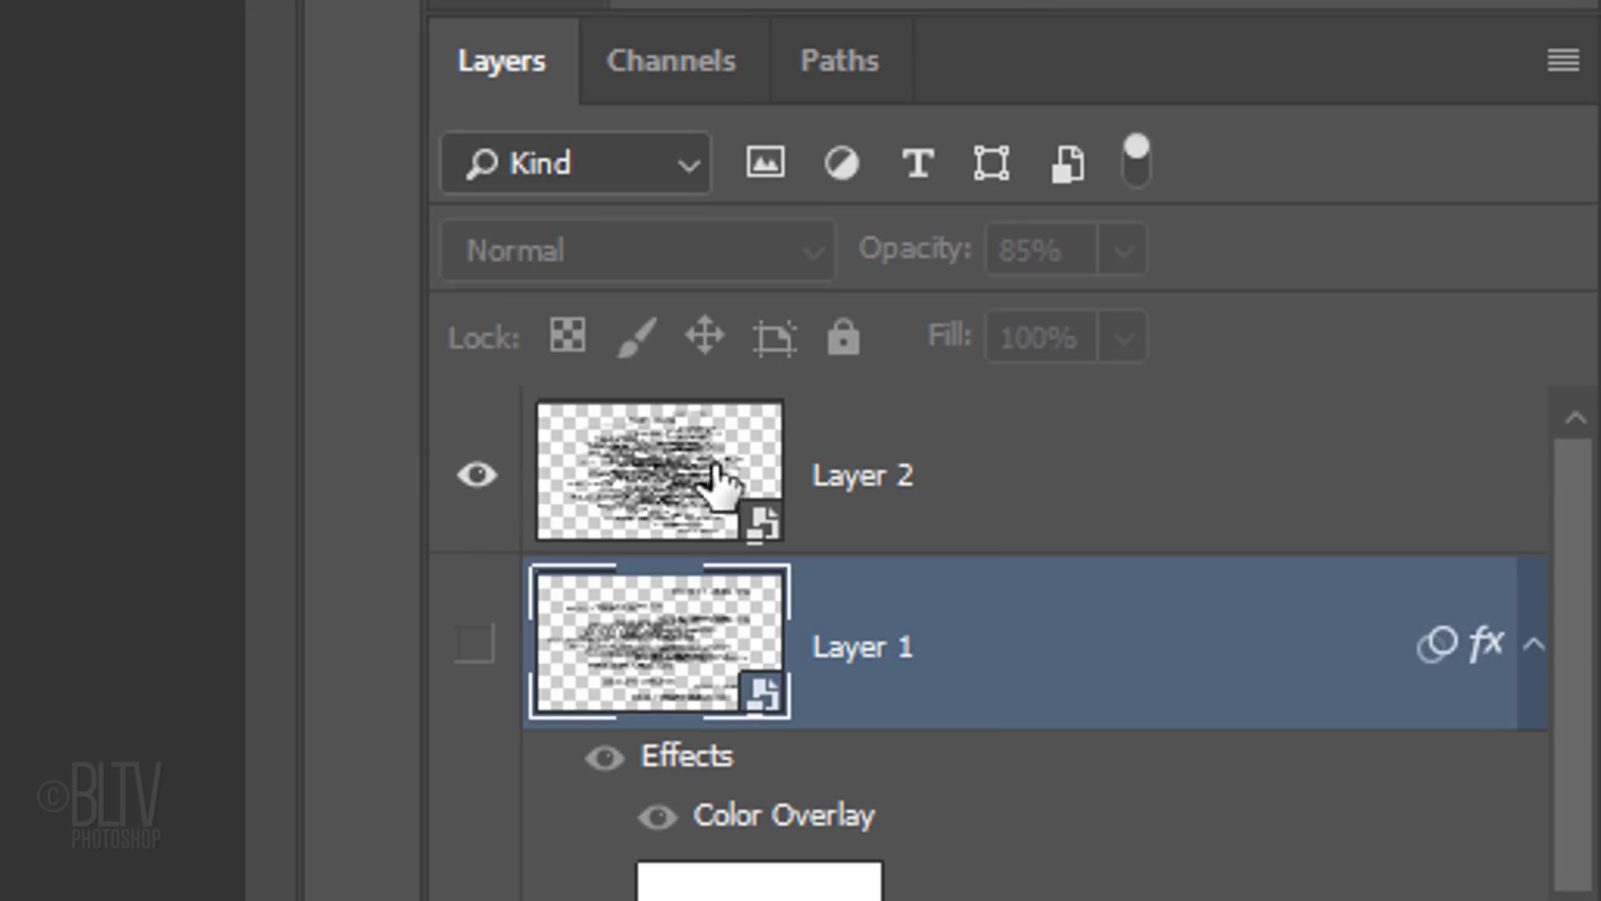
# Select Layer 2 and add a Color Overlay set to dark green #003E16
pyautogui.click(1143, 483)
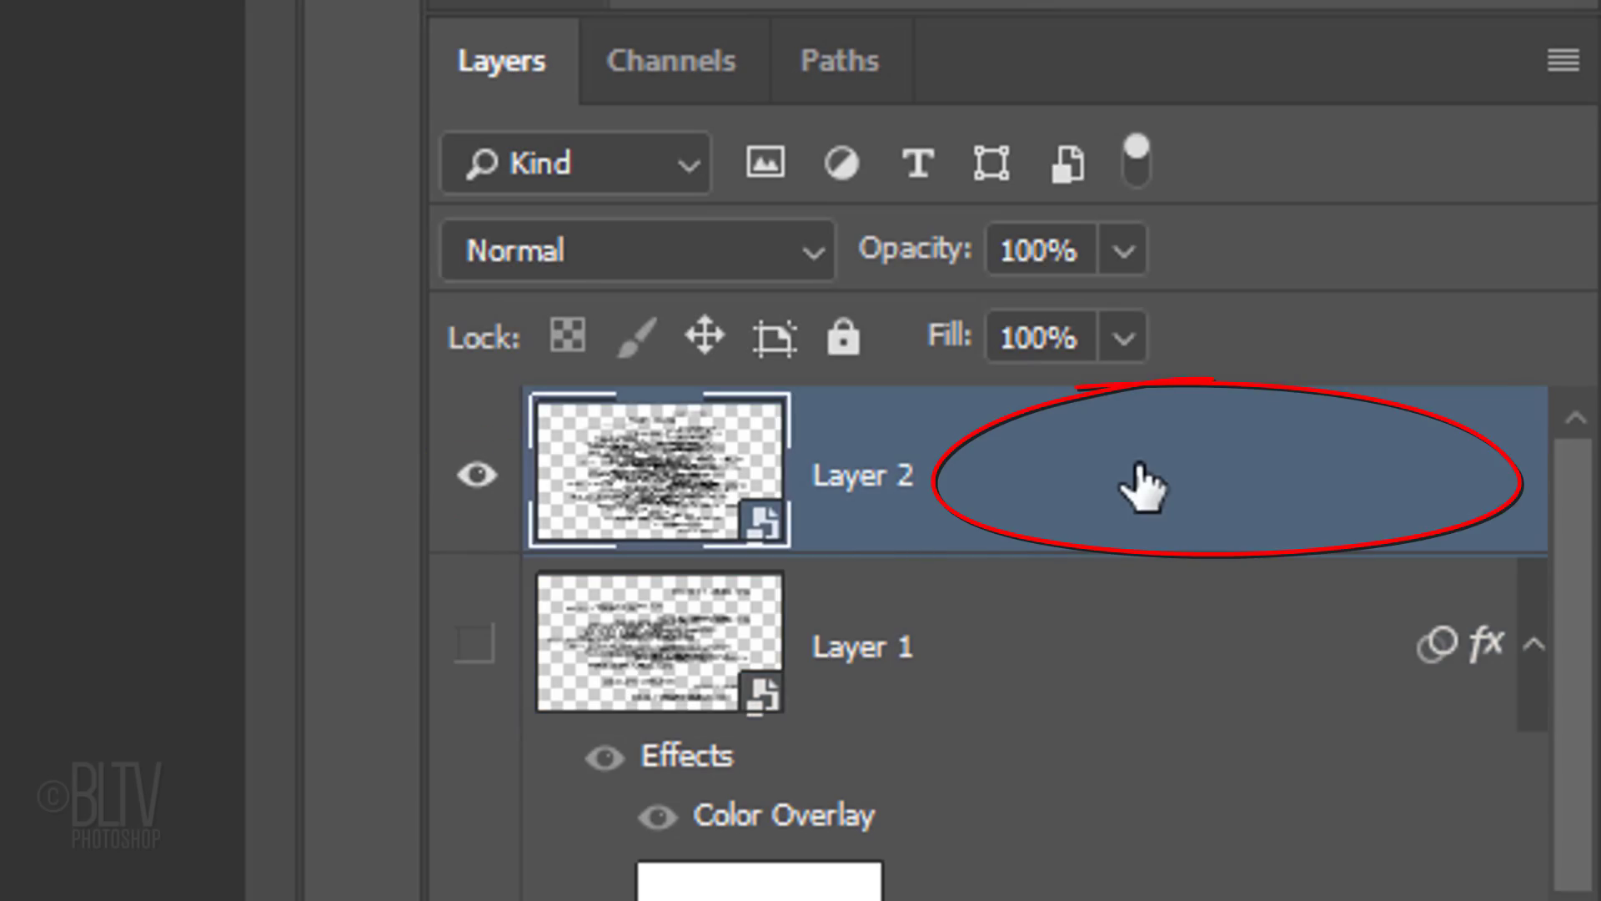
pyautogui.doubleClick(1145, 483)
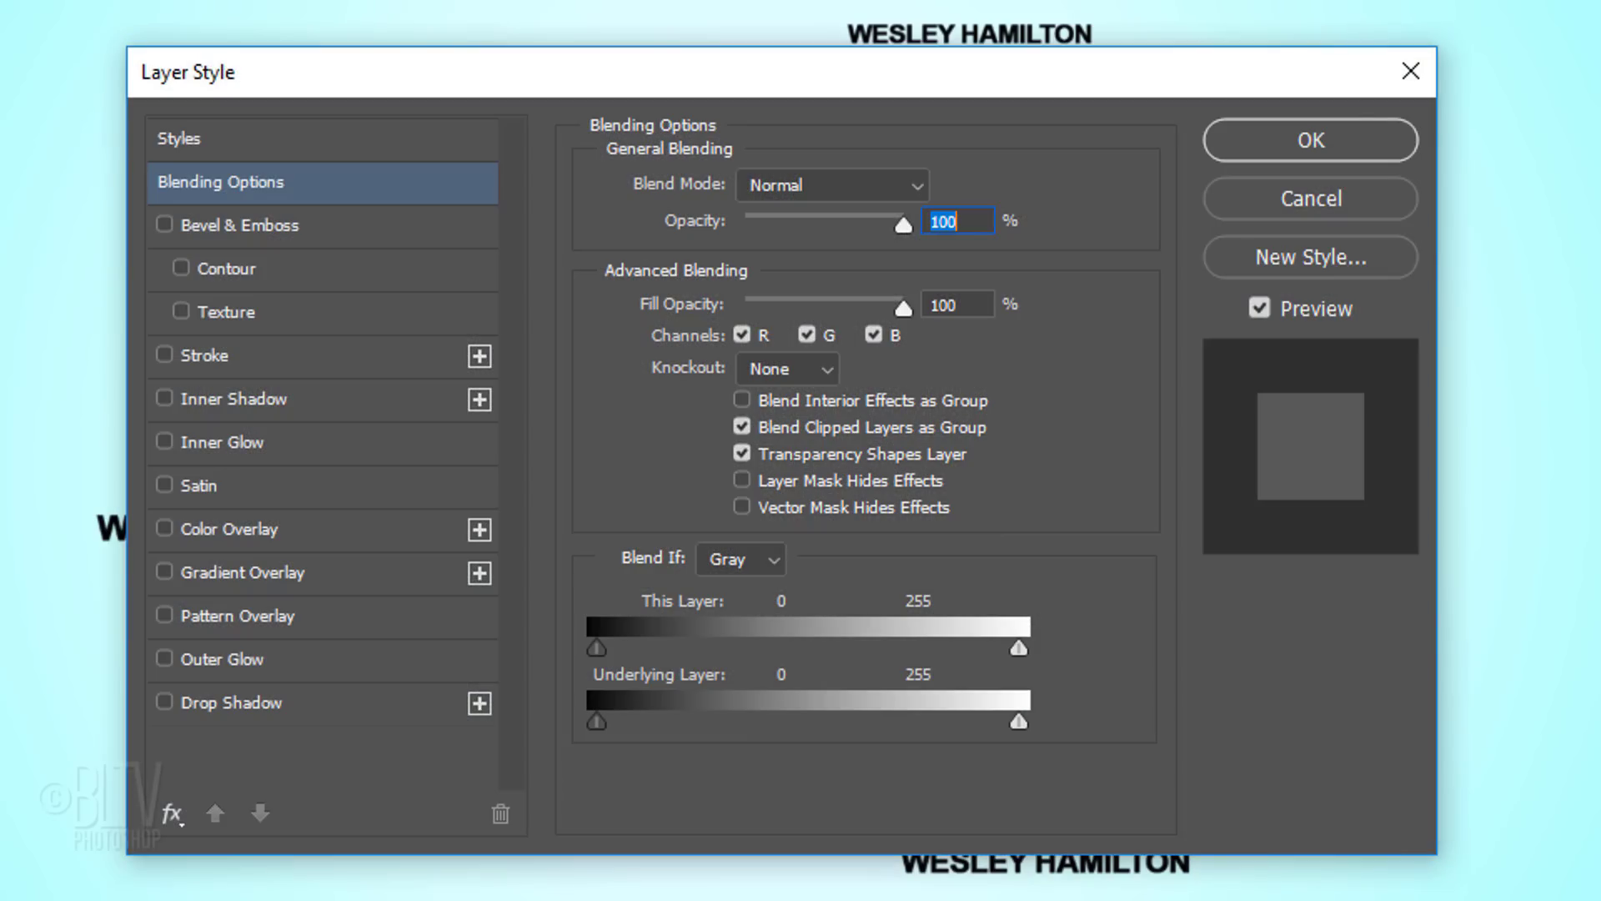
pyautogui.click(234, 528)
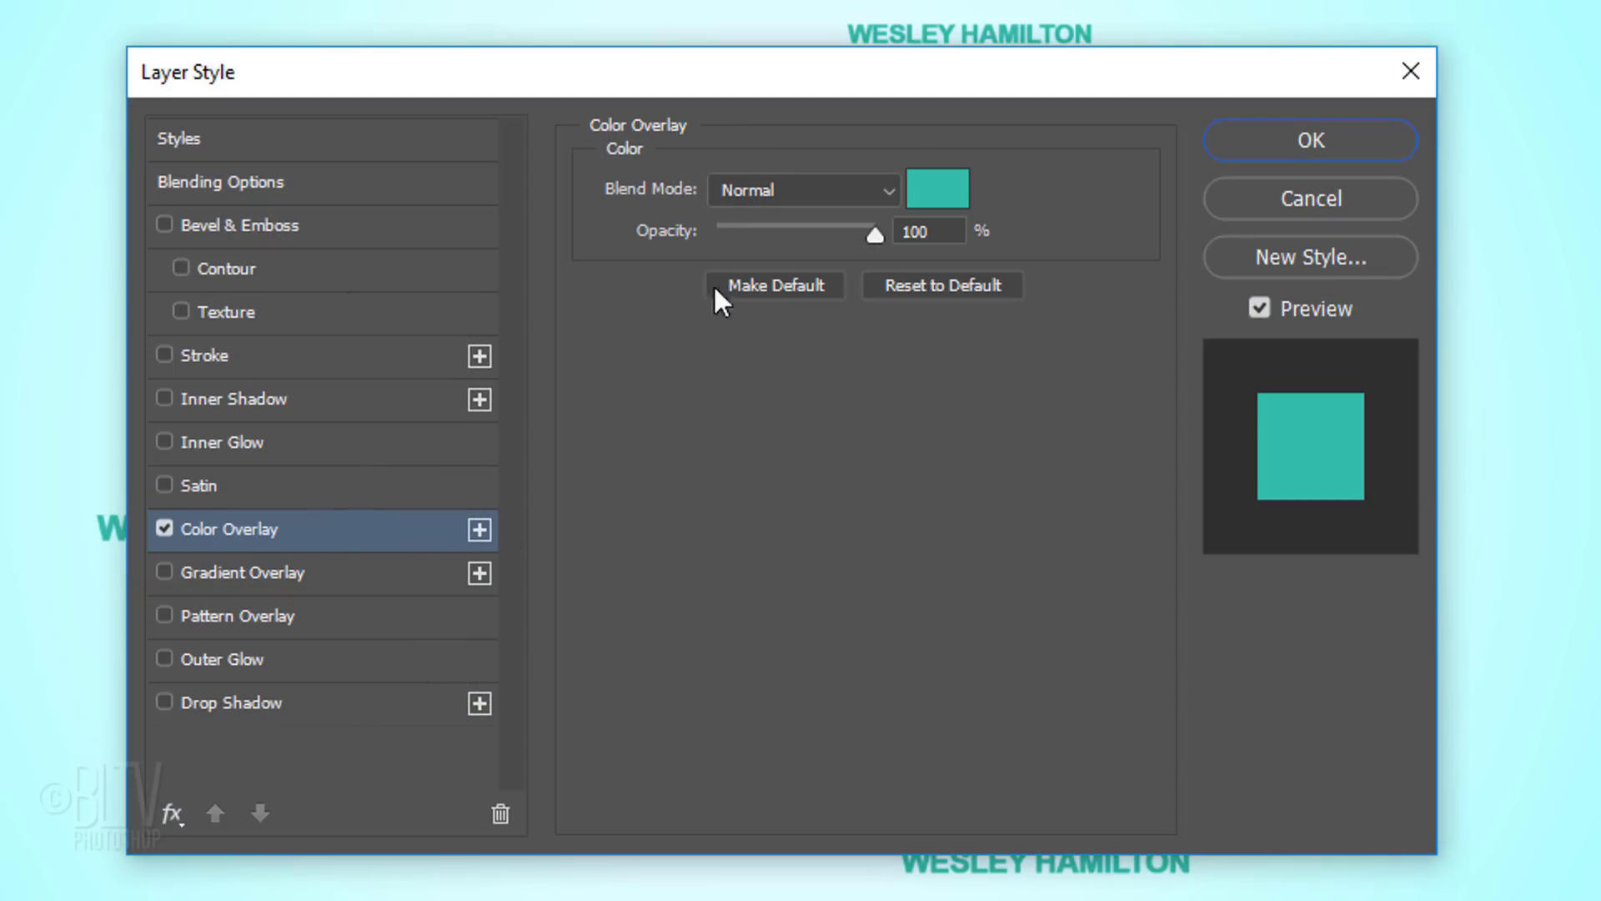
pyautogui.click(932, 190)
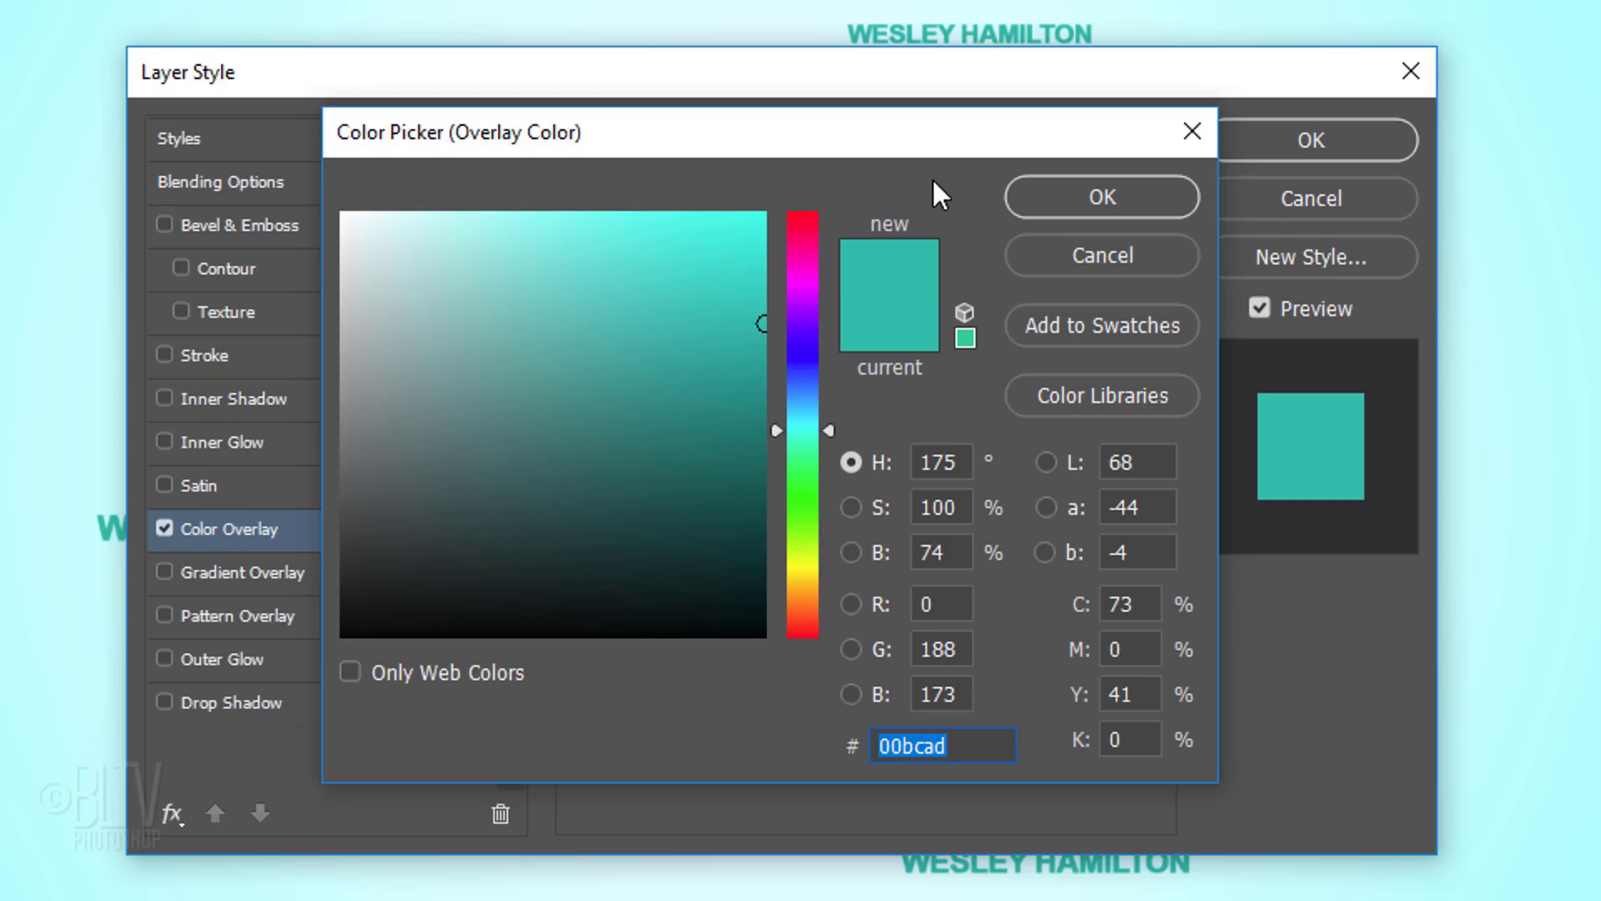
pyautogui.write('0')
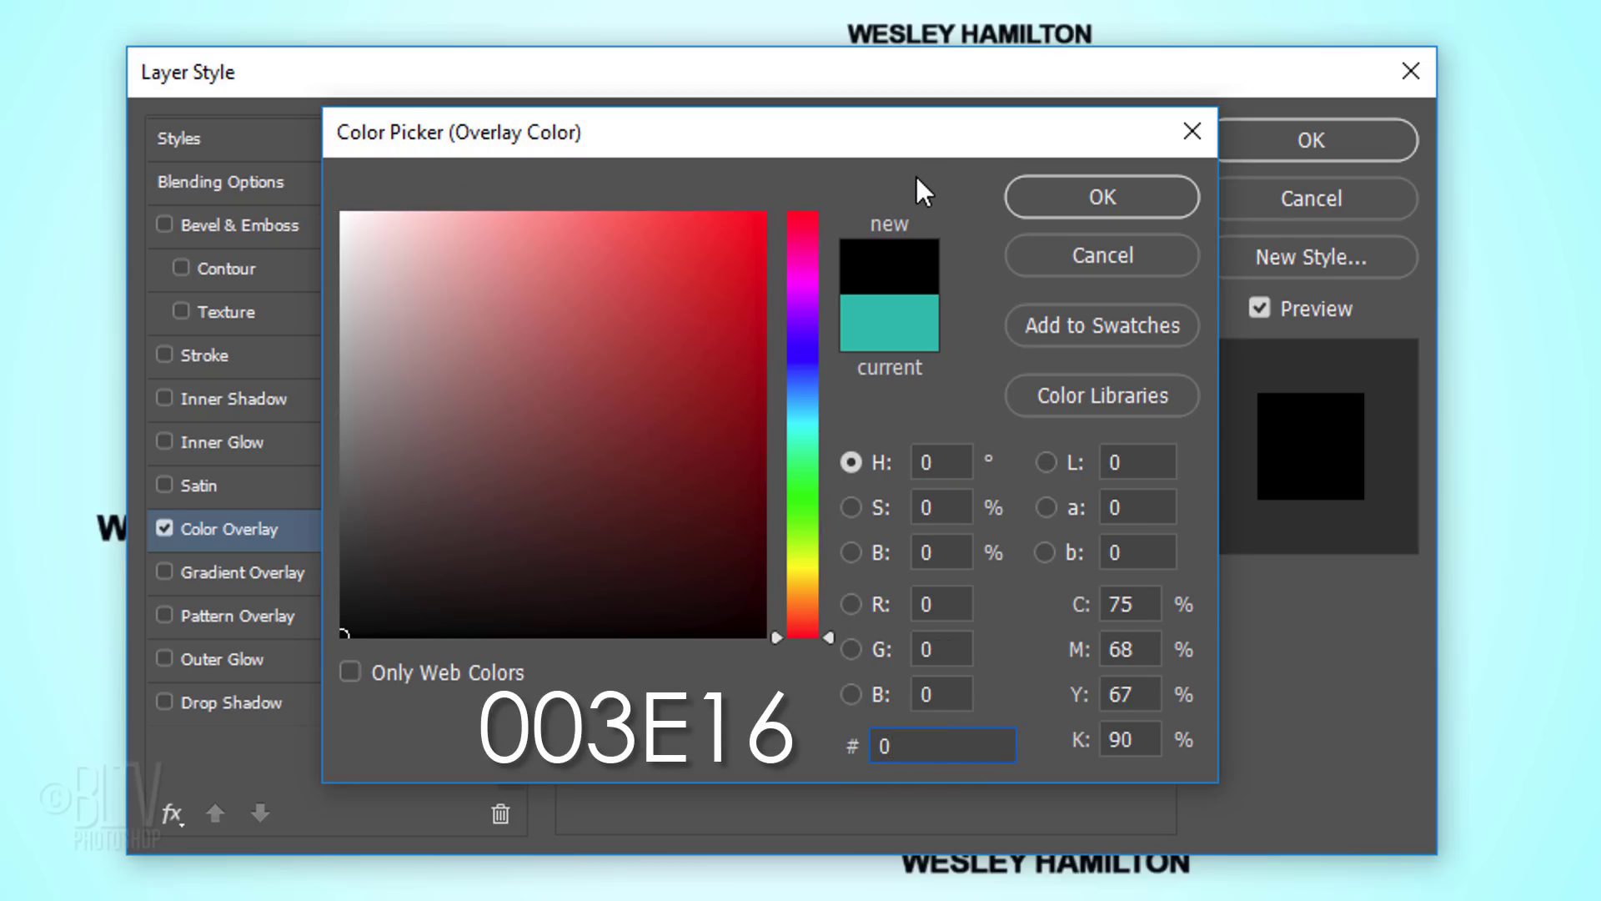
pyautogui.write('03')
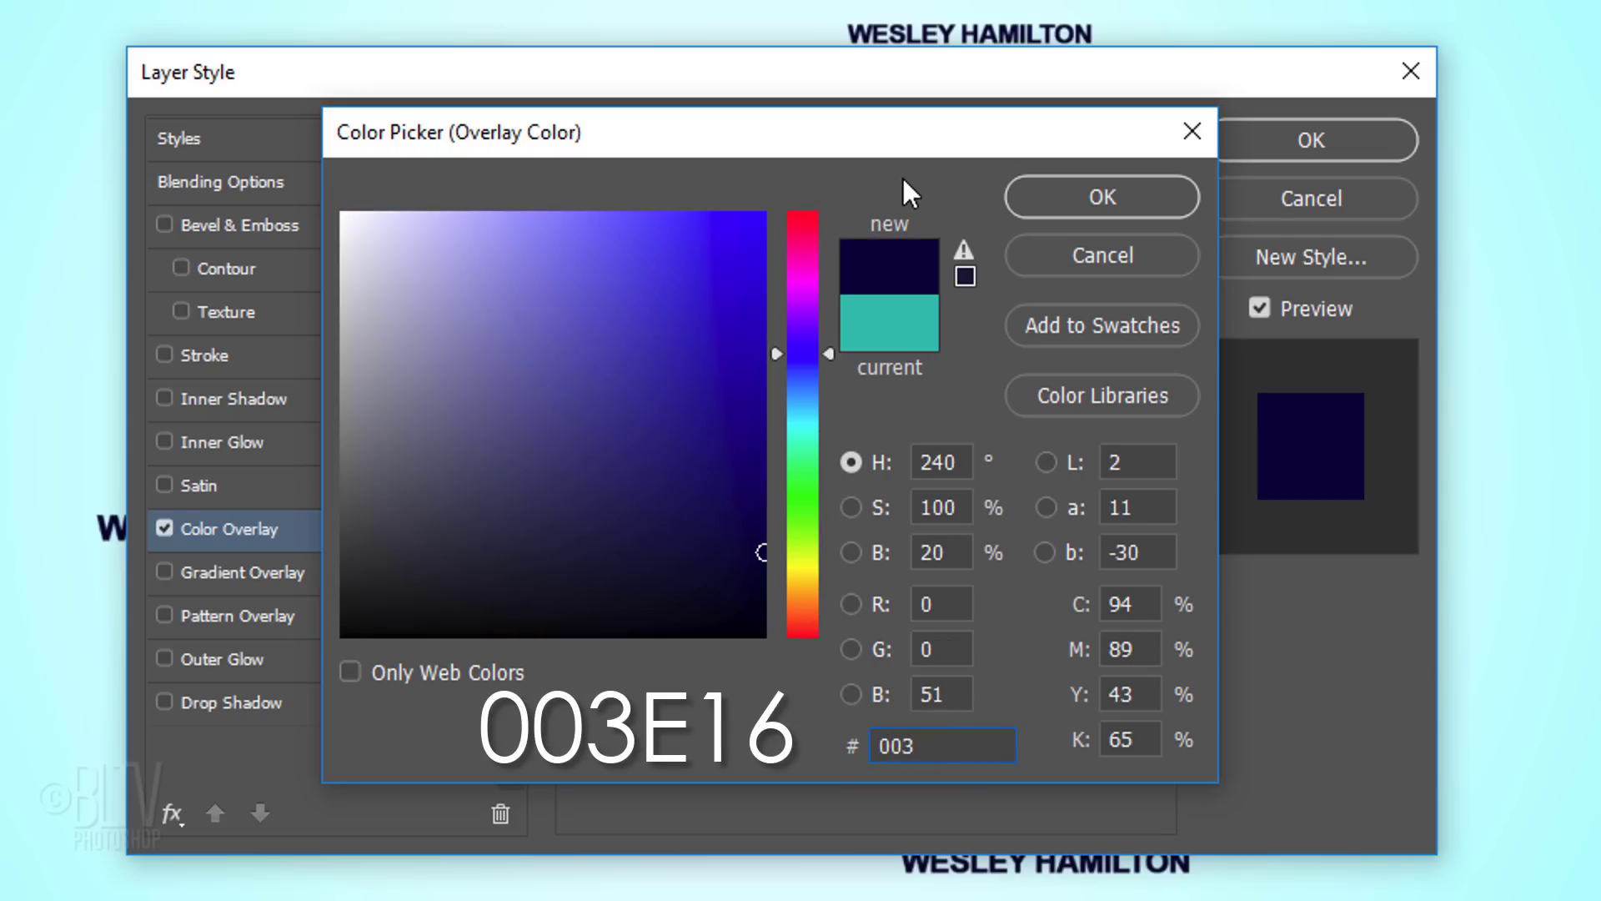
pyautogui.write('E16')
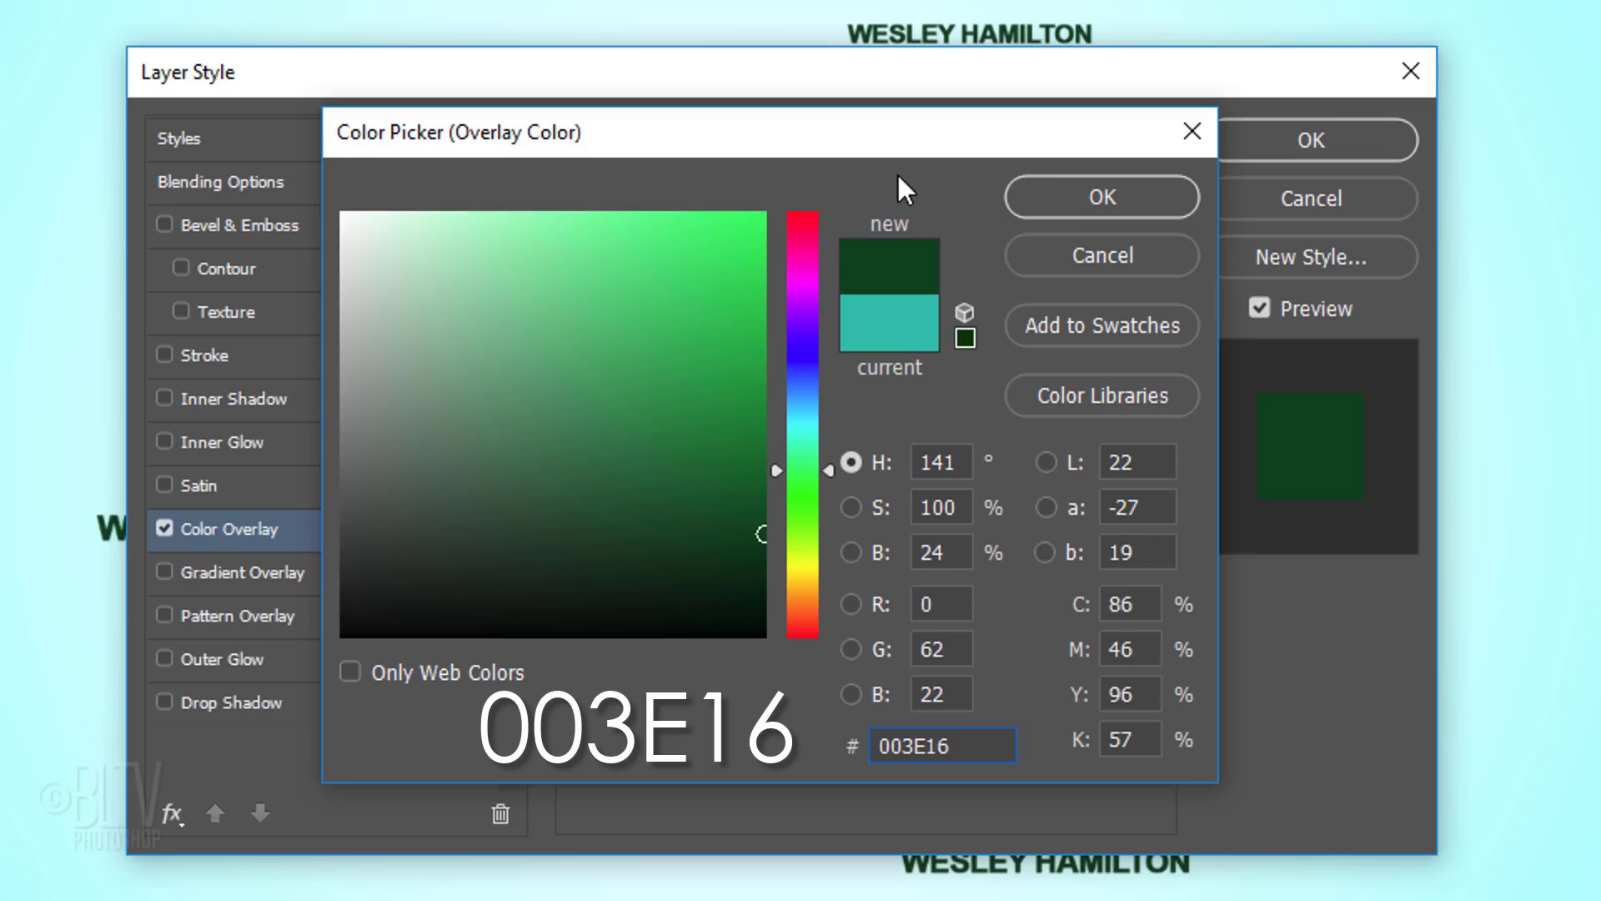
pyautogui.click(1095, 200)
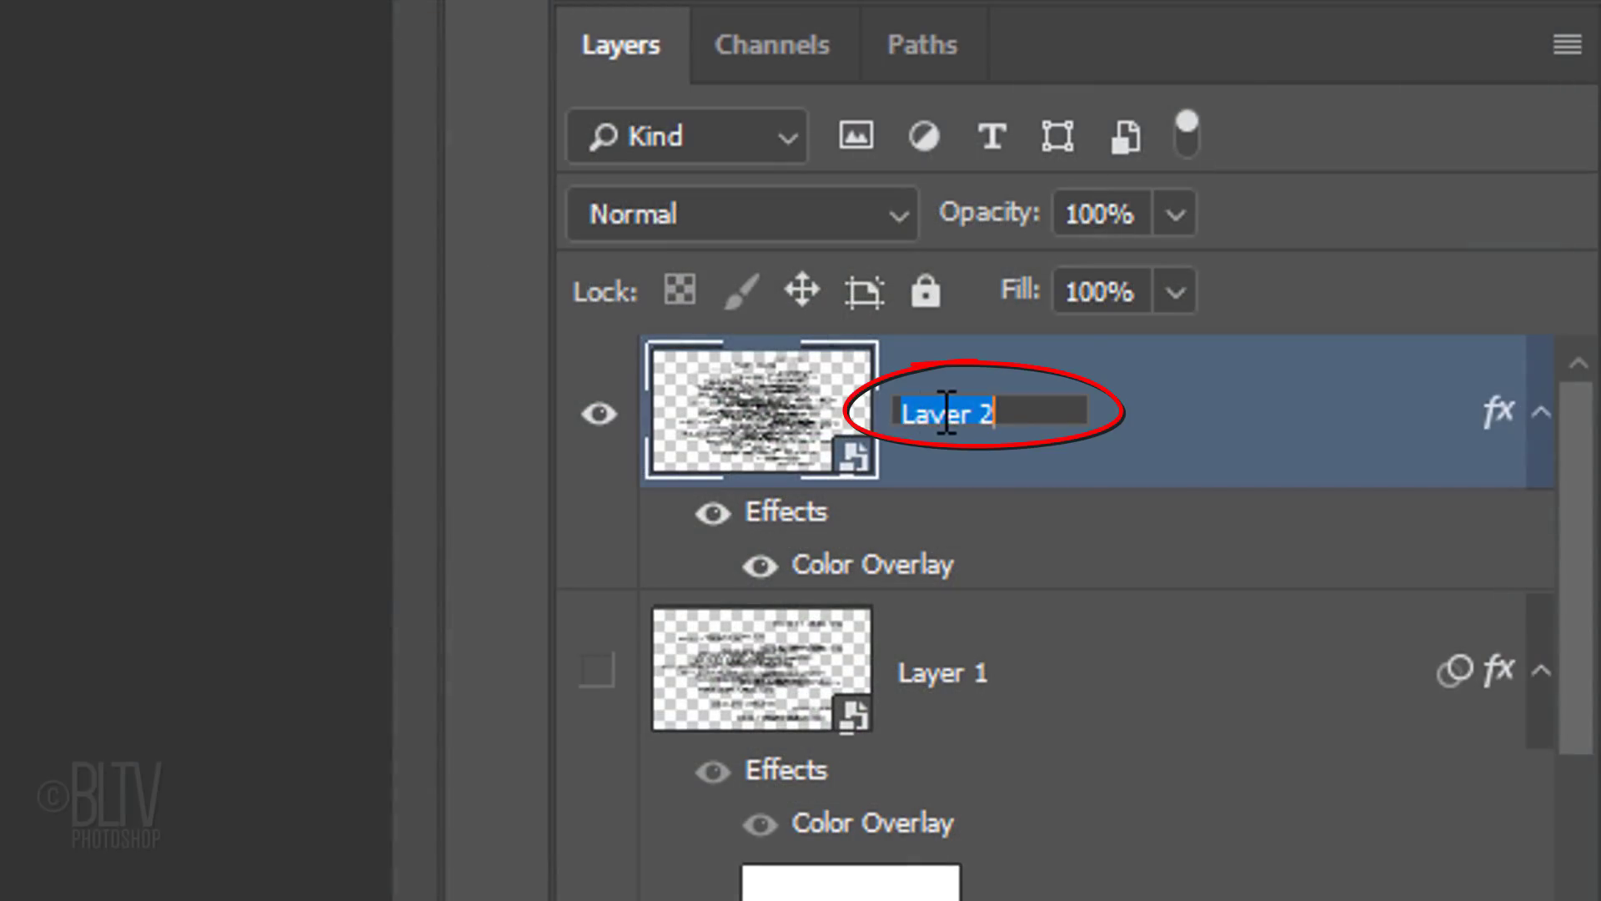
pyautogui.write('Smallest tex')
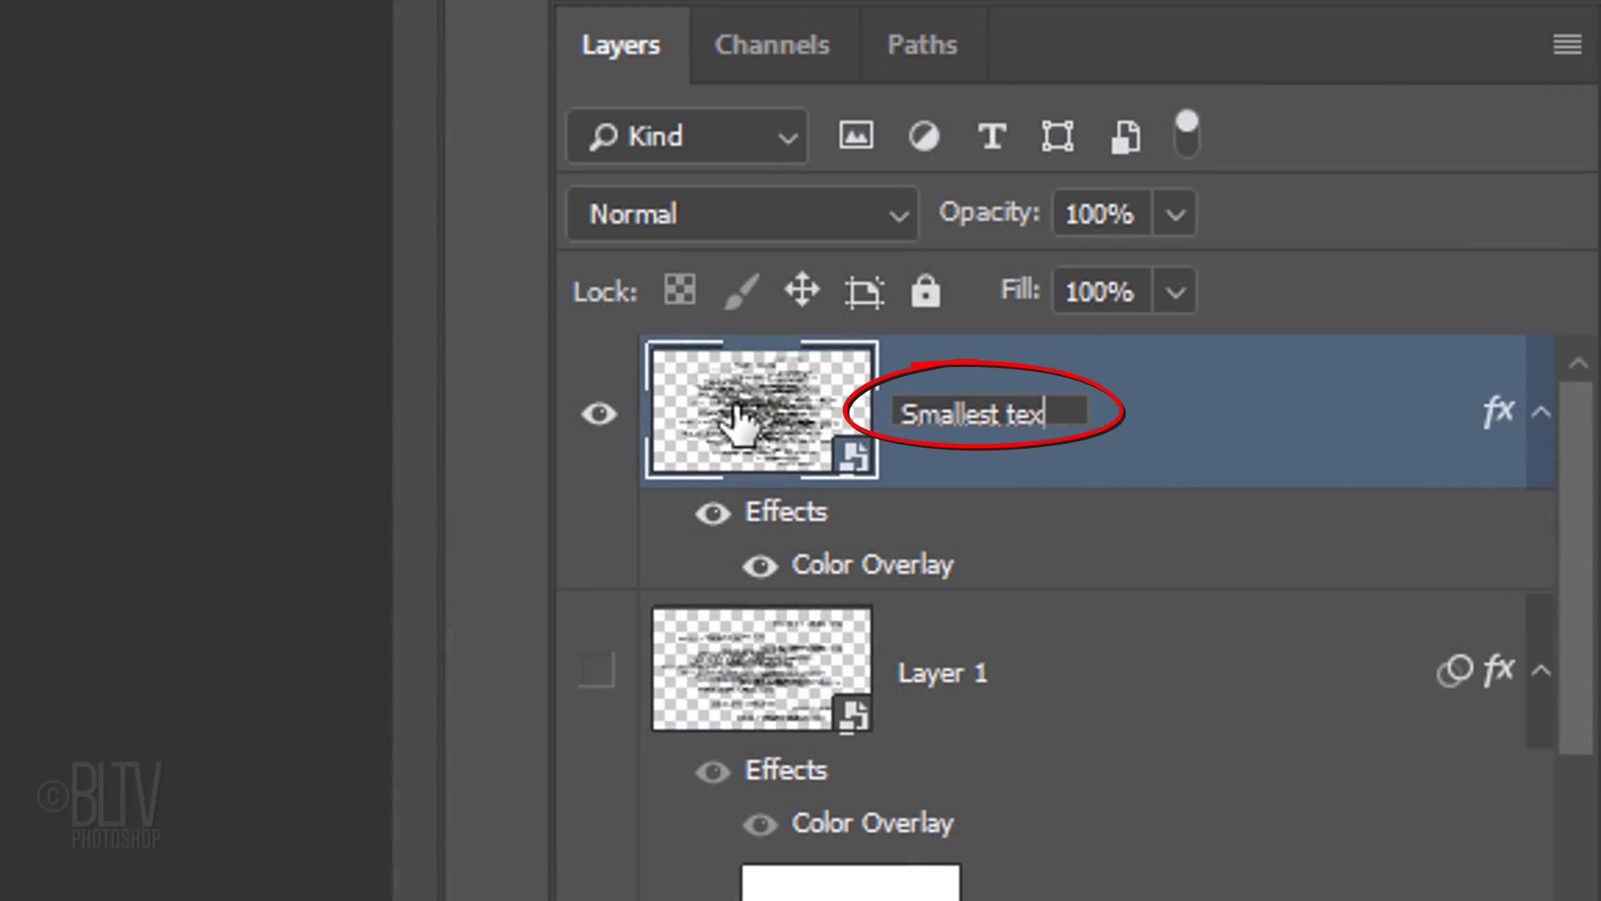
pyautogui.write('t')
# Rename the blurred copies Smallest text and Medium text, collapsing their effects lists
pyautogui.press('Return')
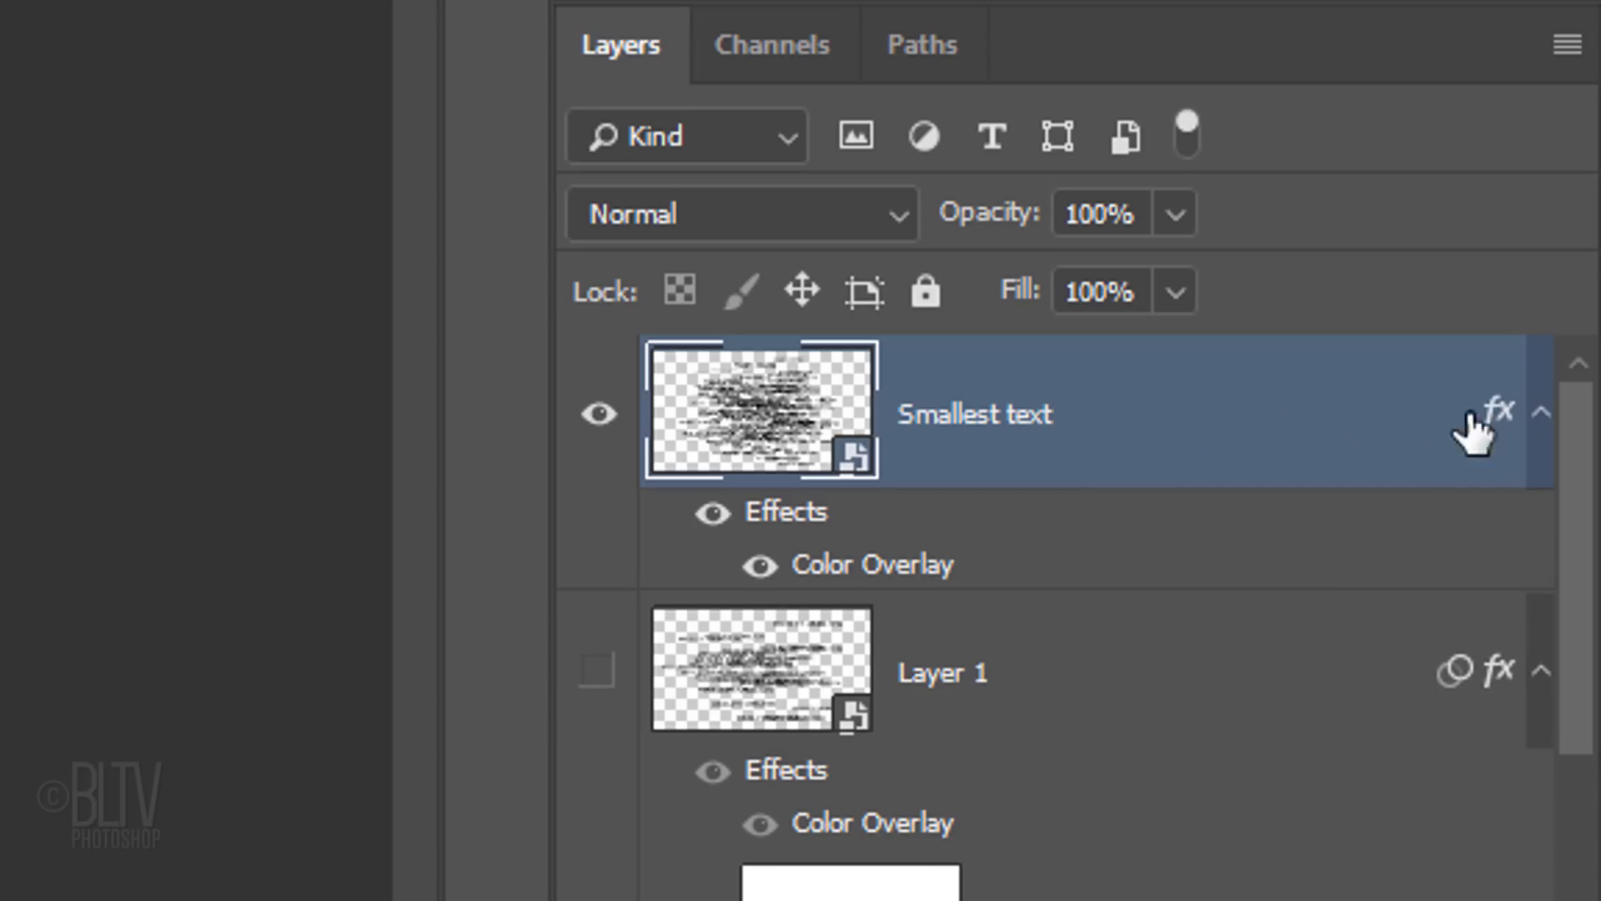
pyautogui.click(1541, 415)
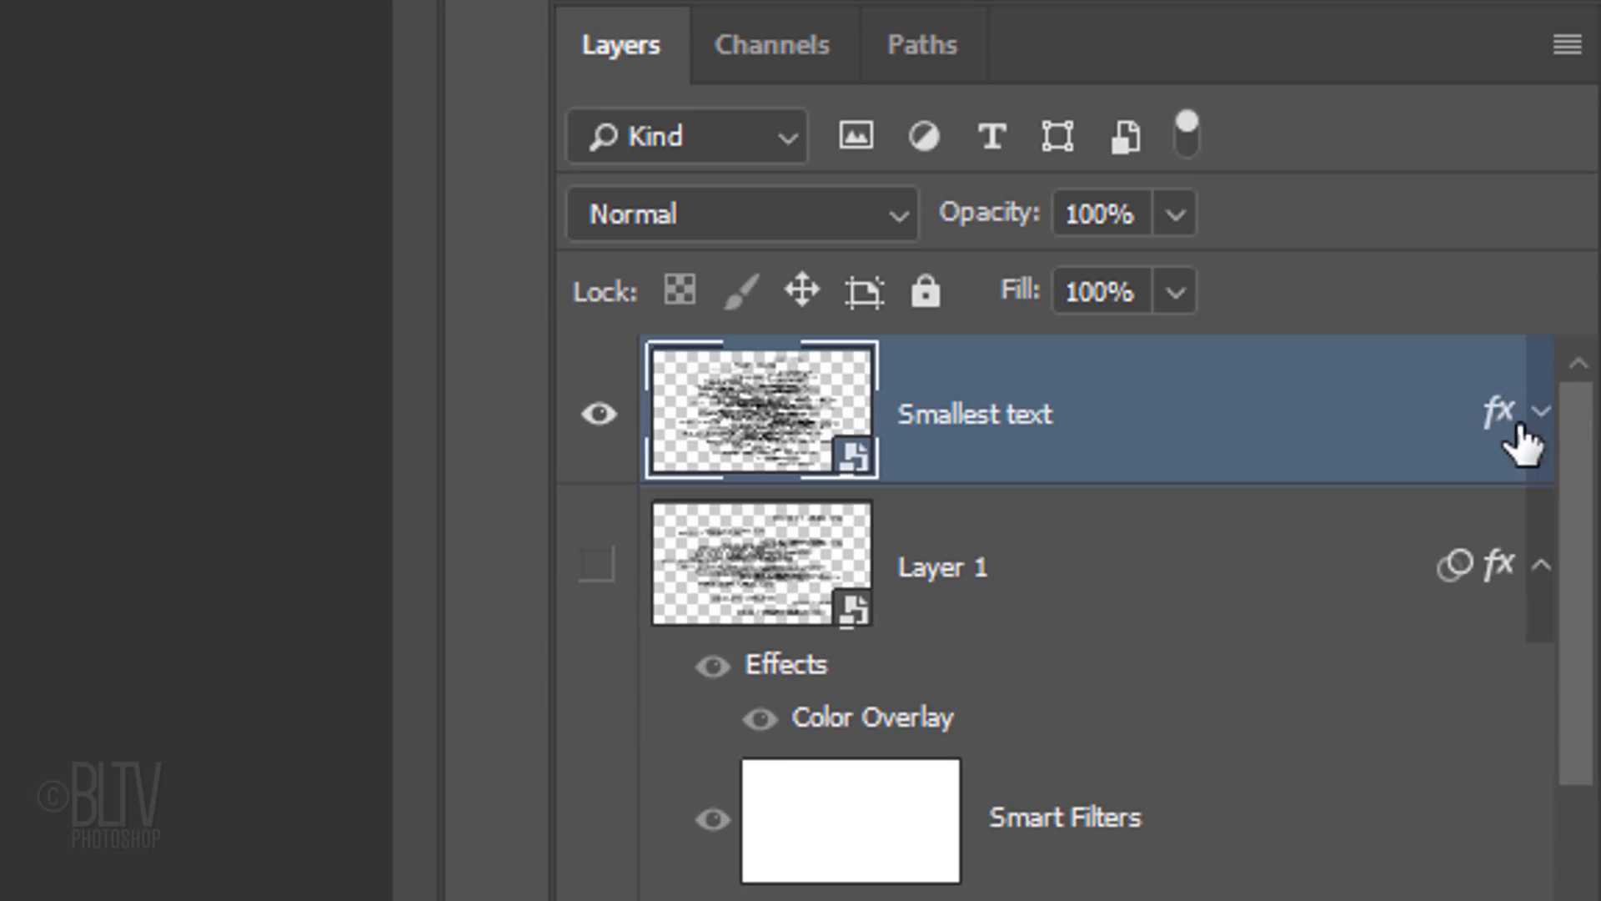
pyautogui.doubleClick(948, 568)
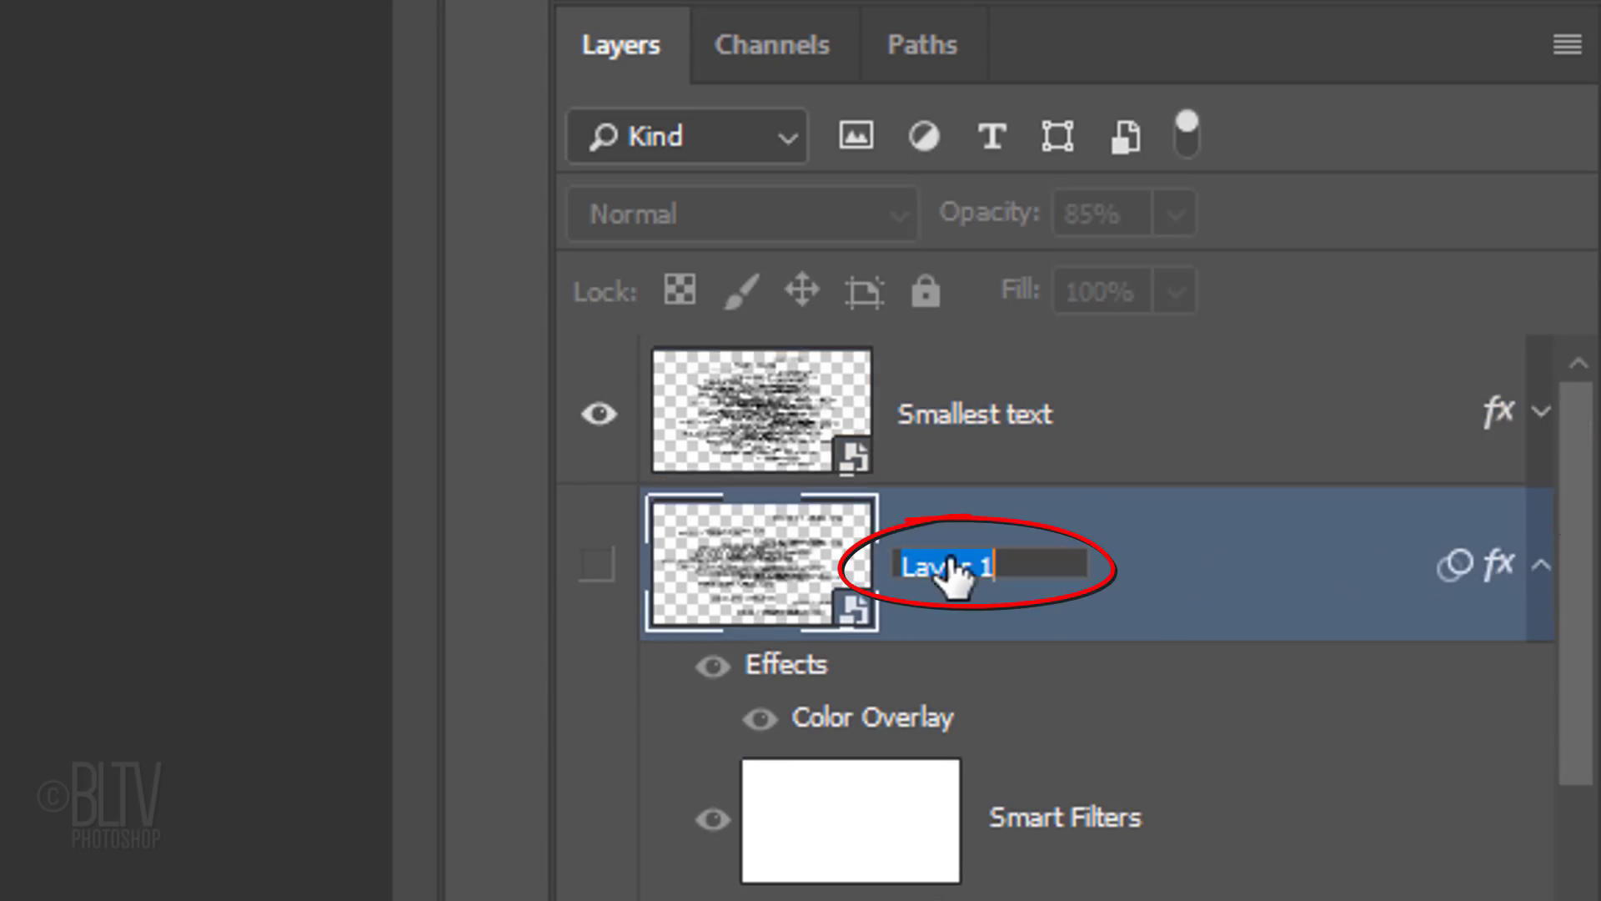
pyautogui.write('Medium text')
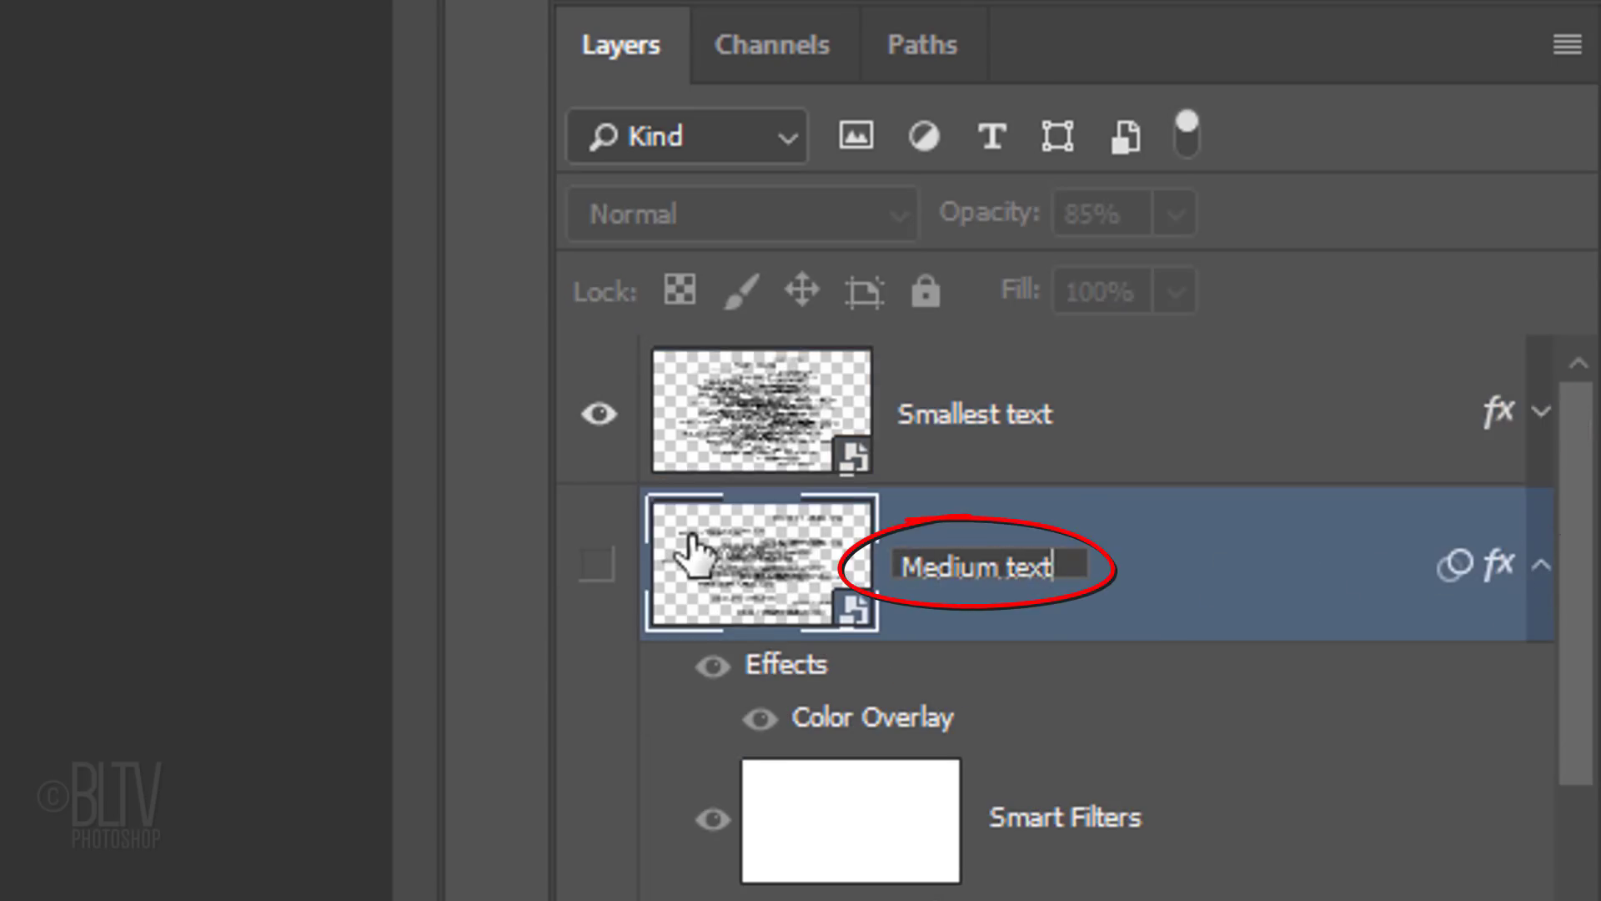
pyautogui.press('Return')
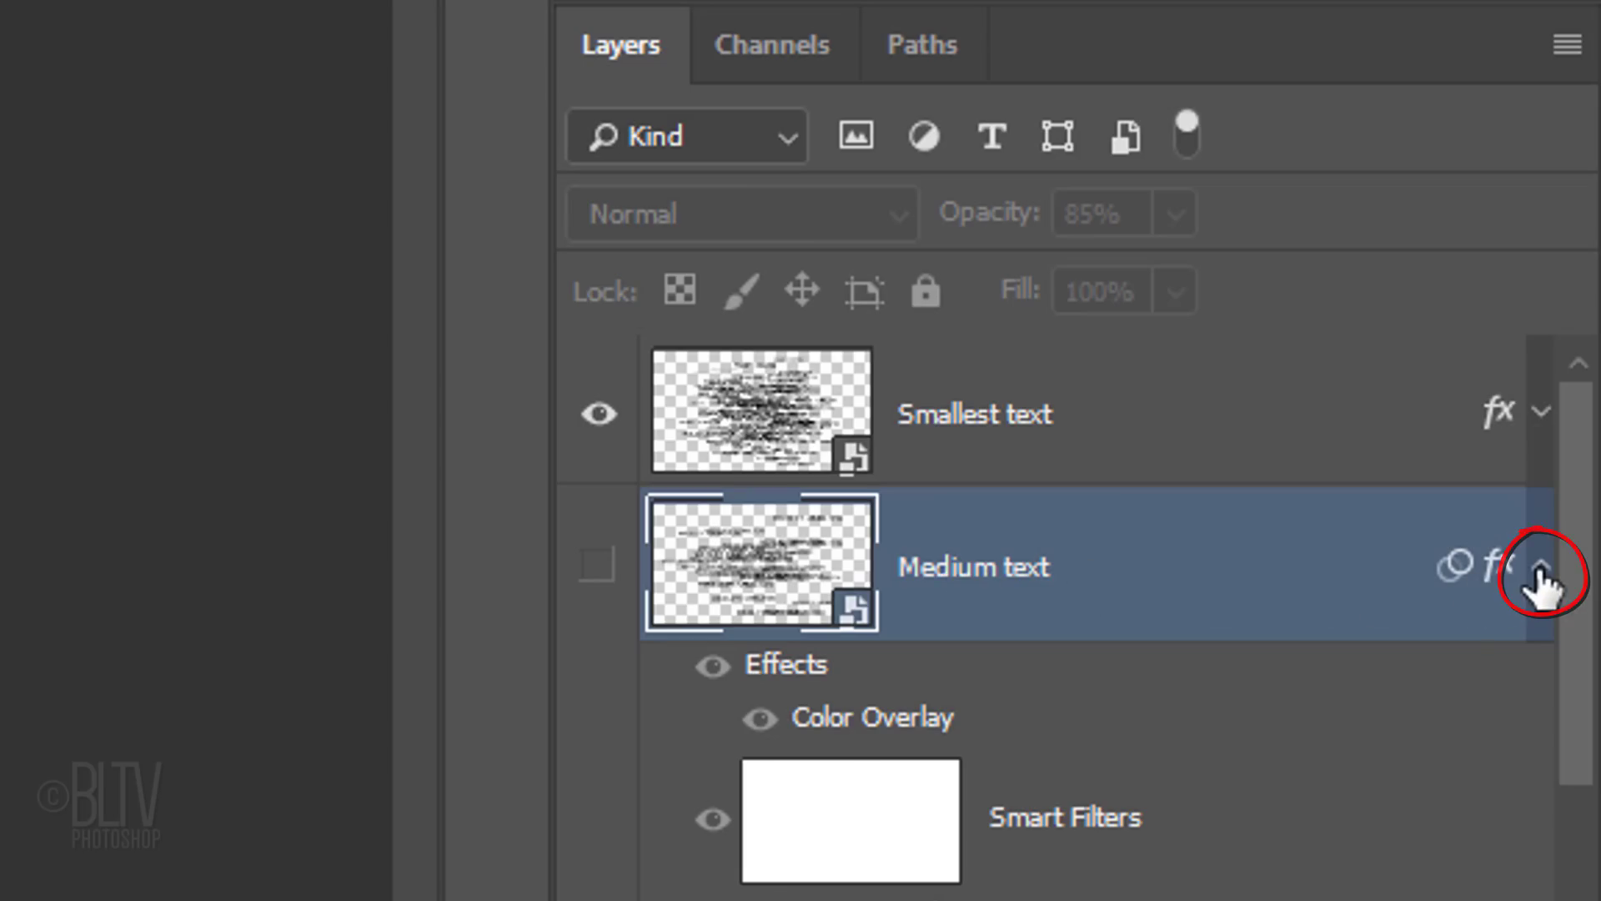
pyautogui.click(1542, 572)
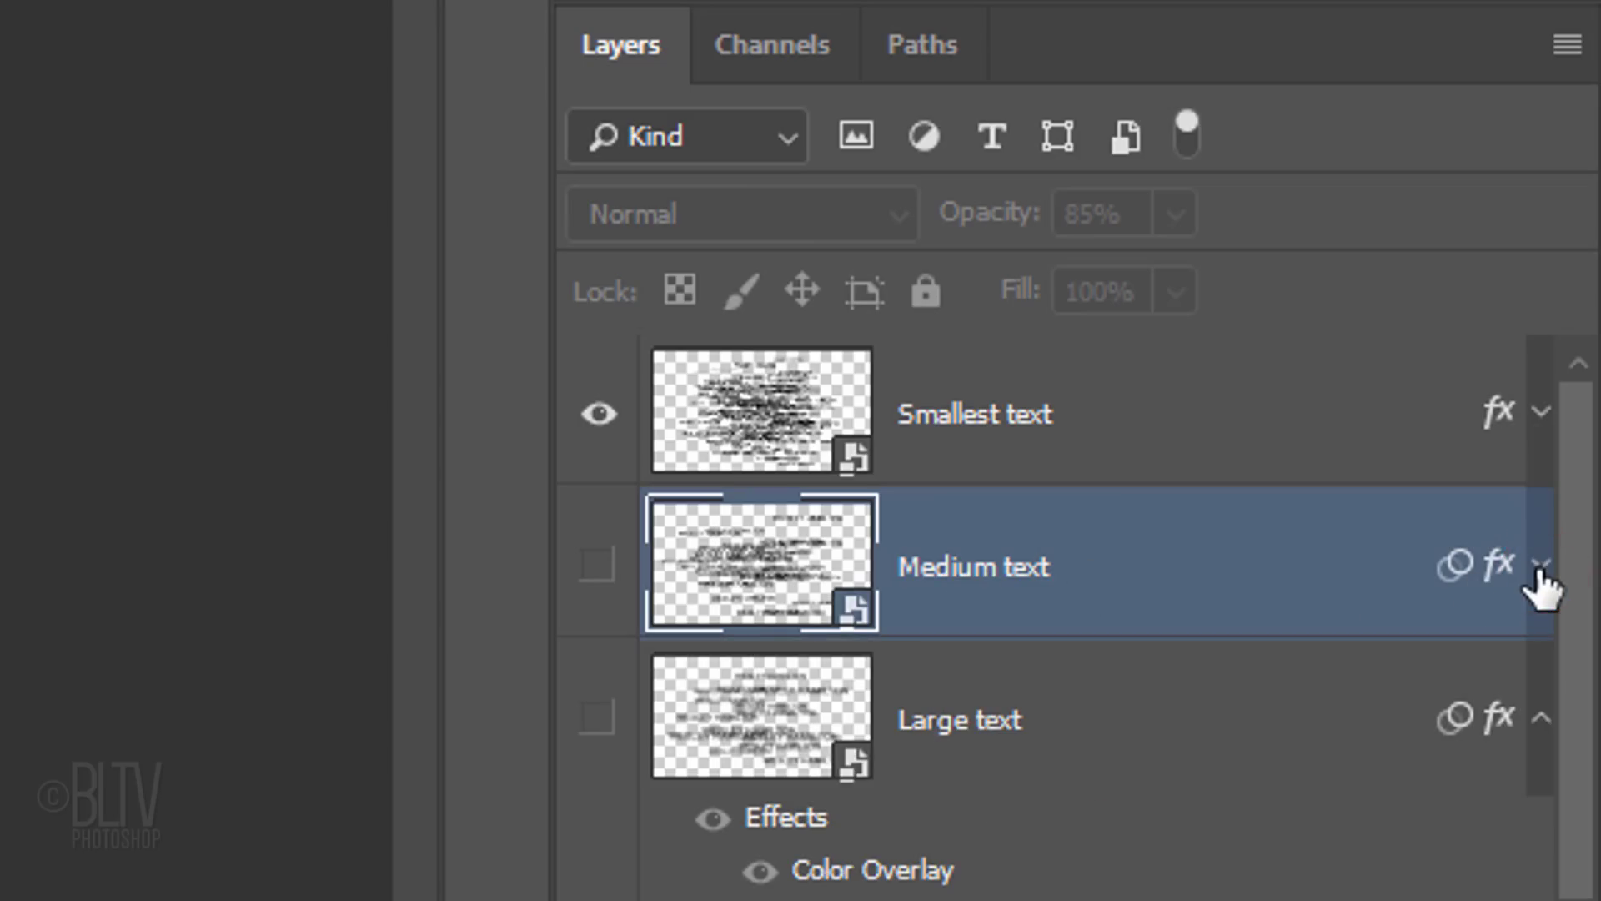
# Show Medium text and Large text, and select all three text layers
pyautogui.click(596, 569)
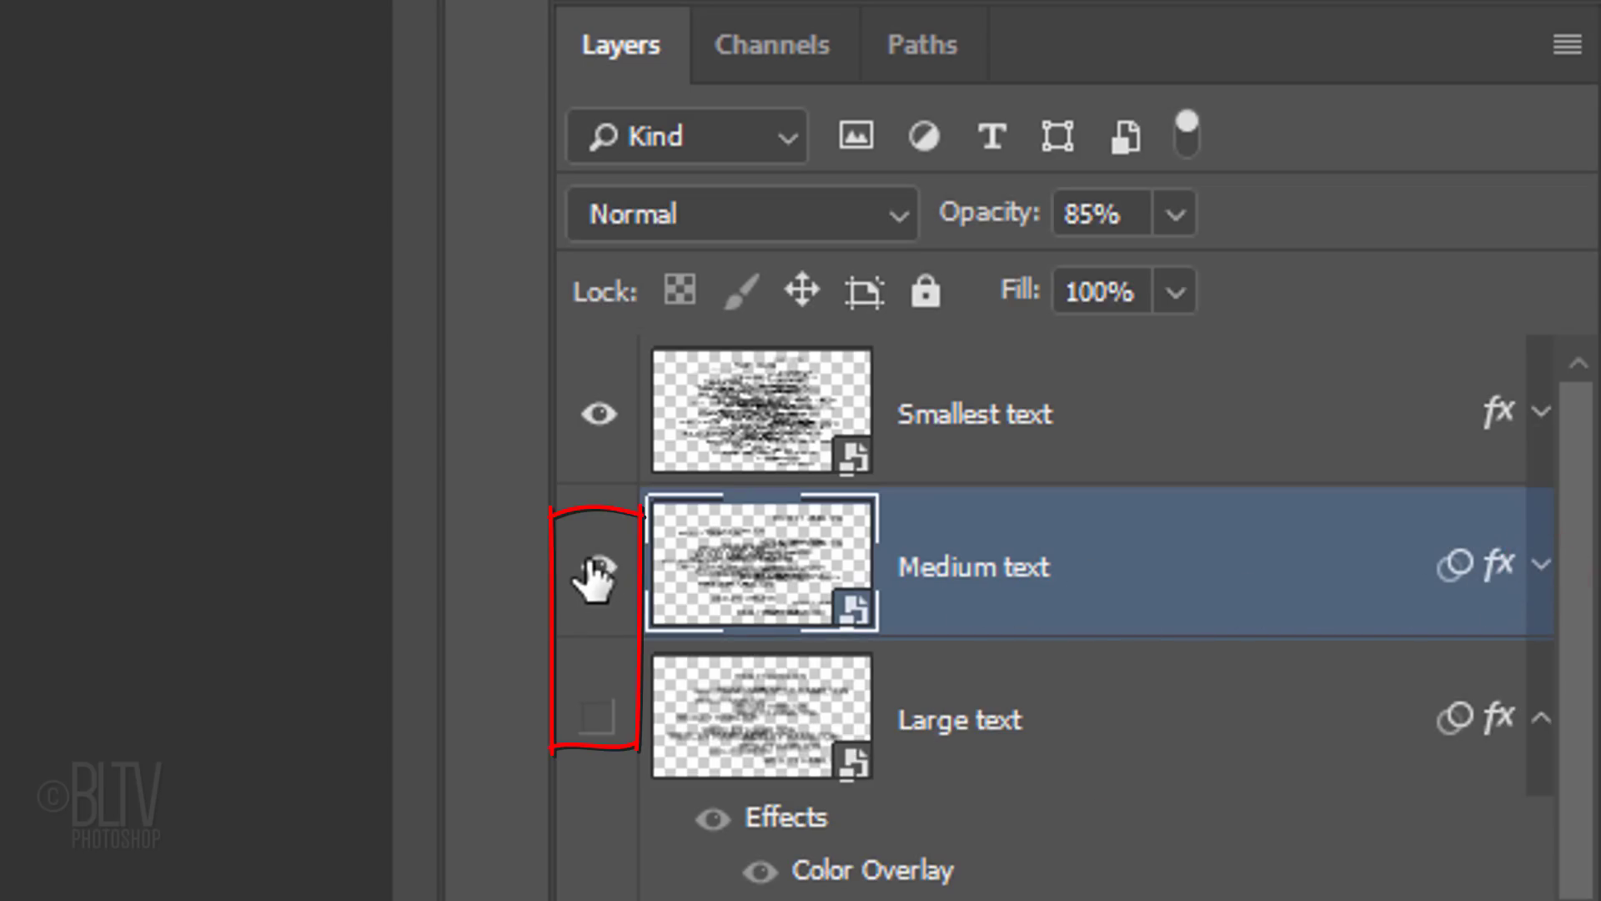
pyautogui.click(596, 720)
pyautogui.click(1541, 719)
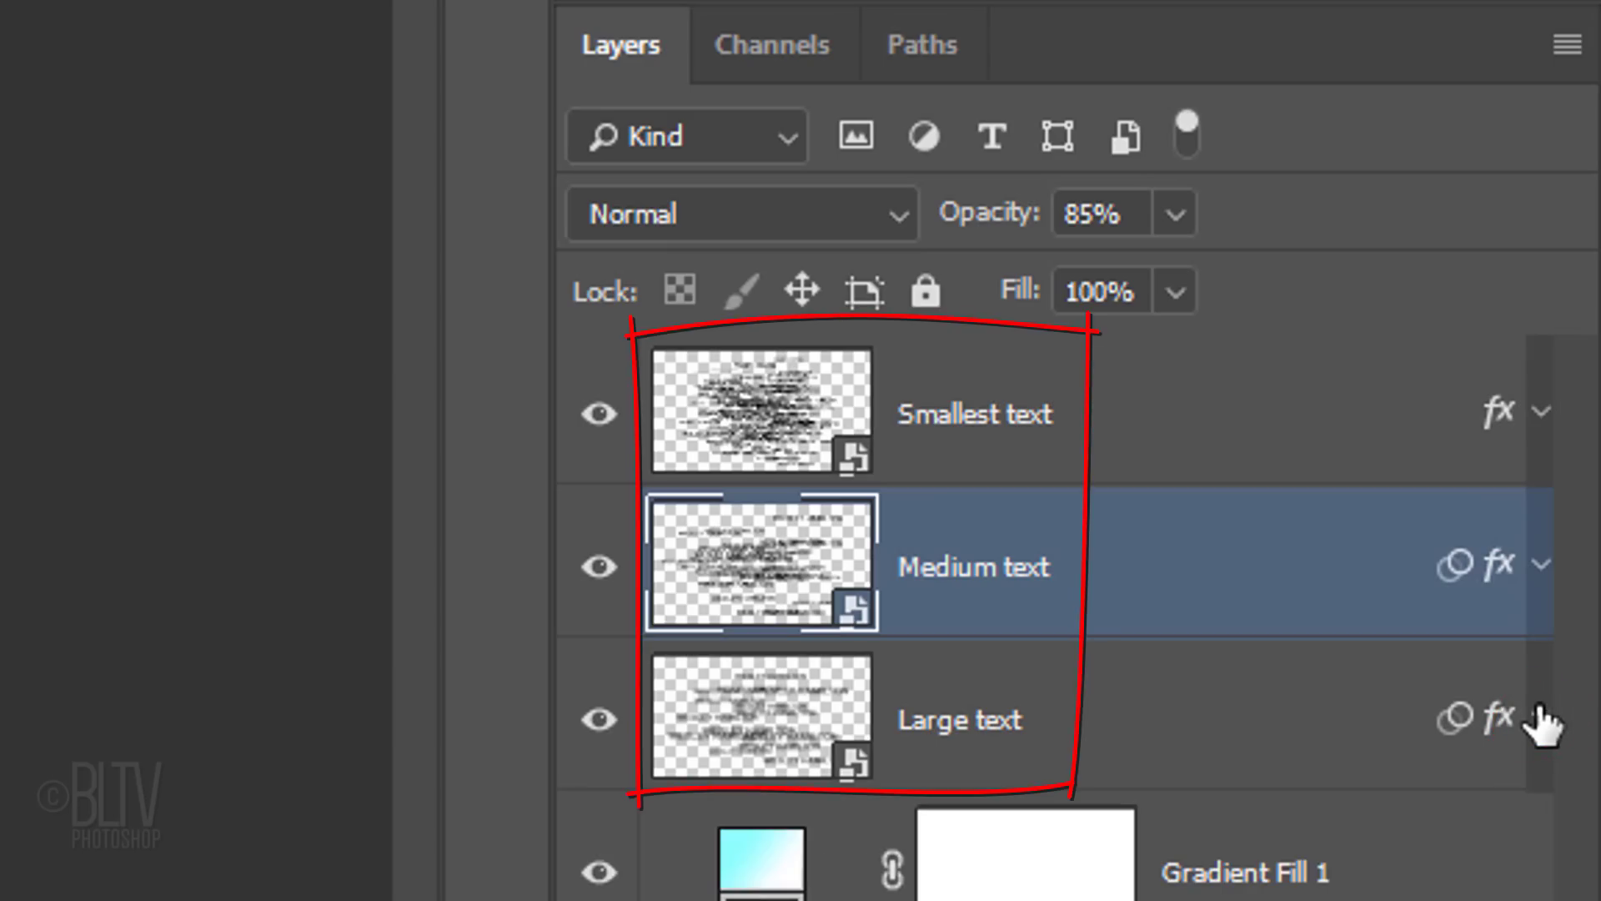
pyautogui.click(770, 423)
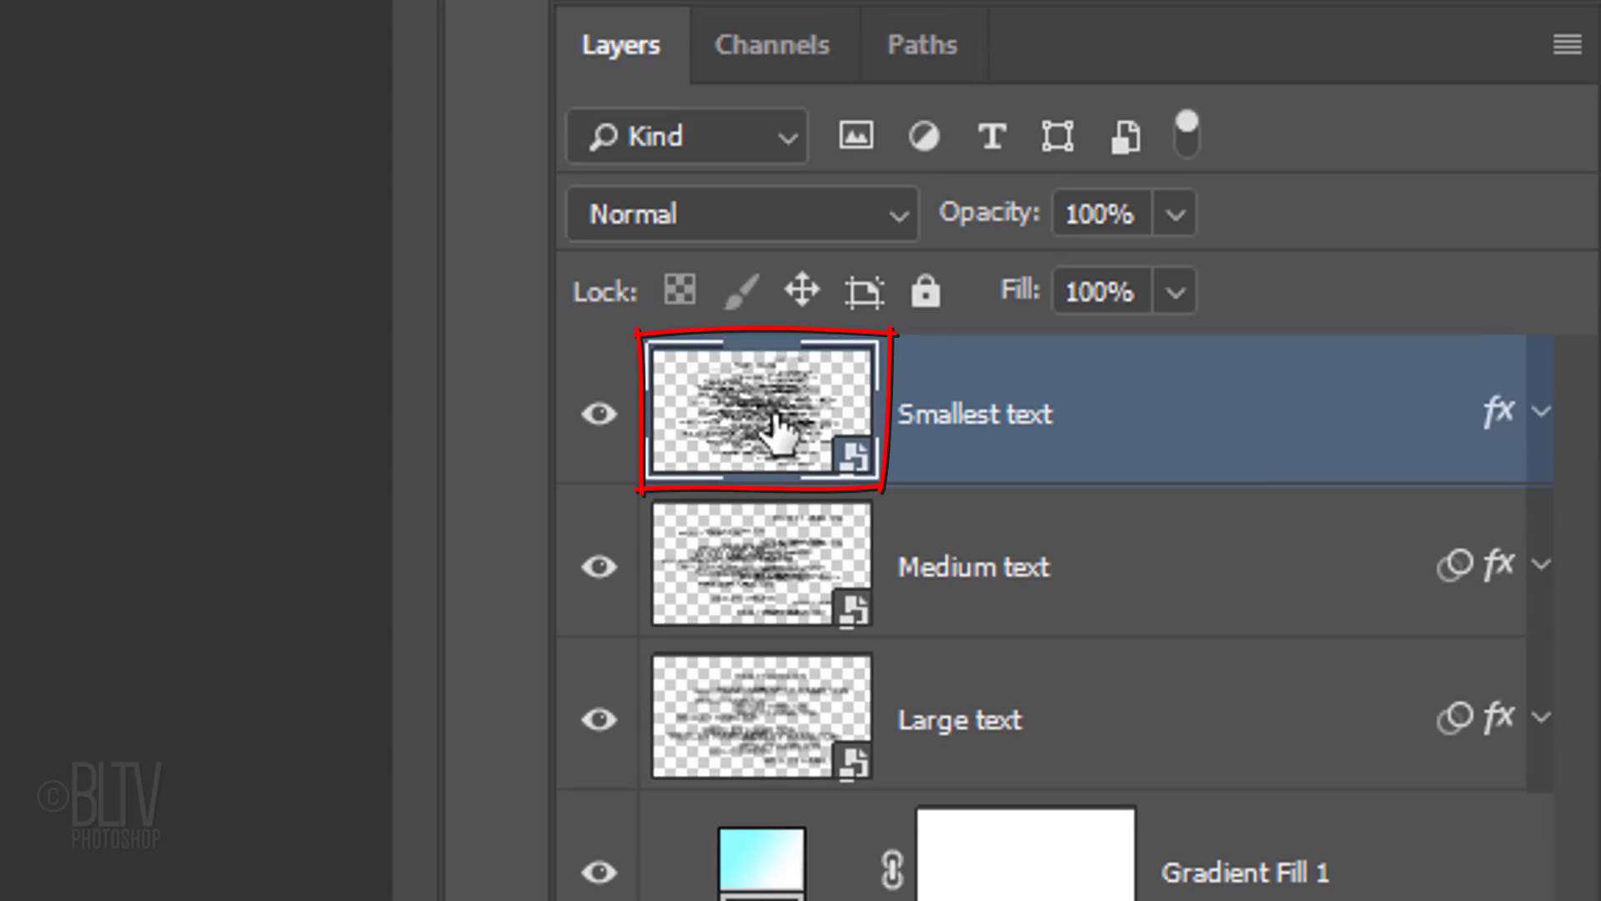
pyautogui.keyDown('shift'); pyautogui.click(769, 711); pyautogui.keyUp('shift')
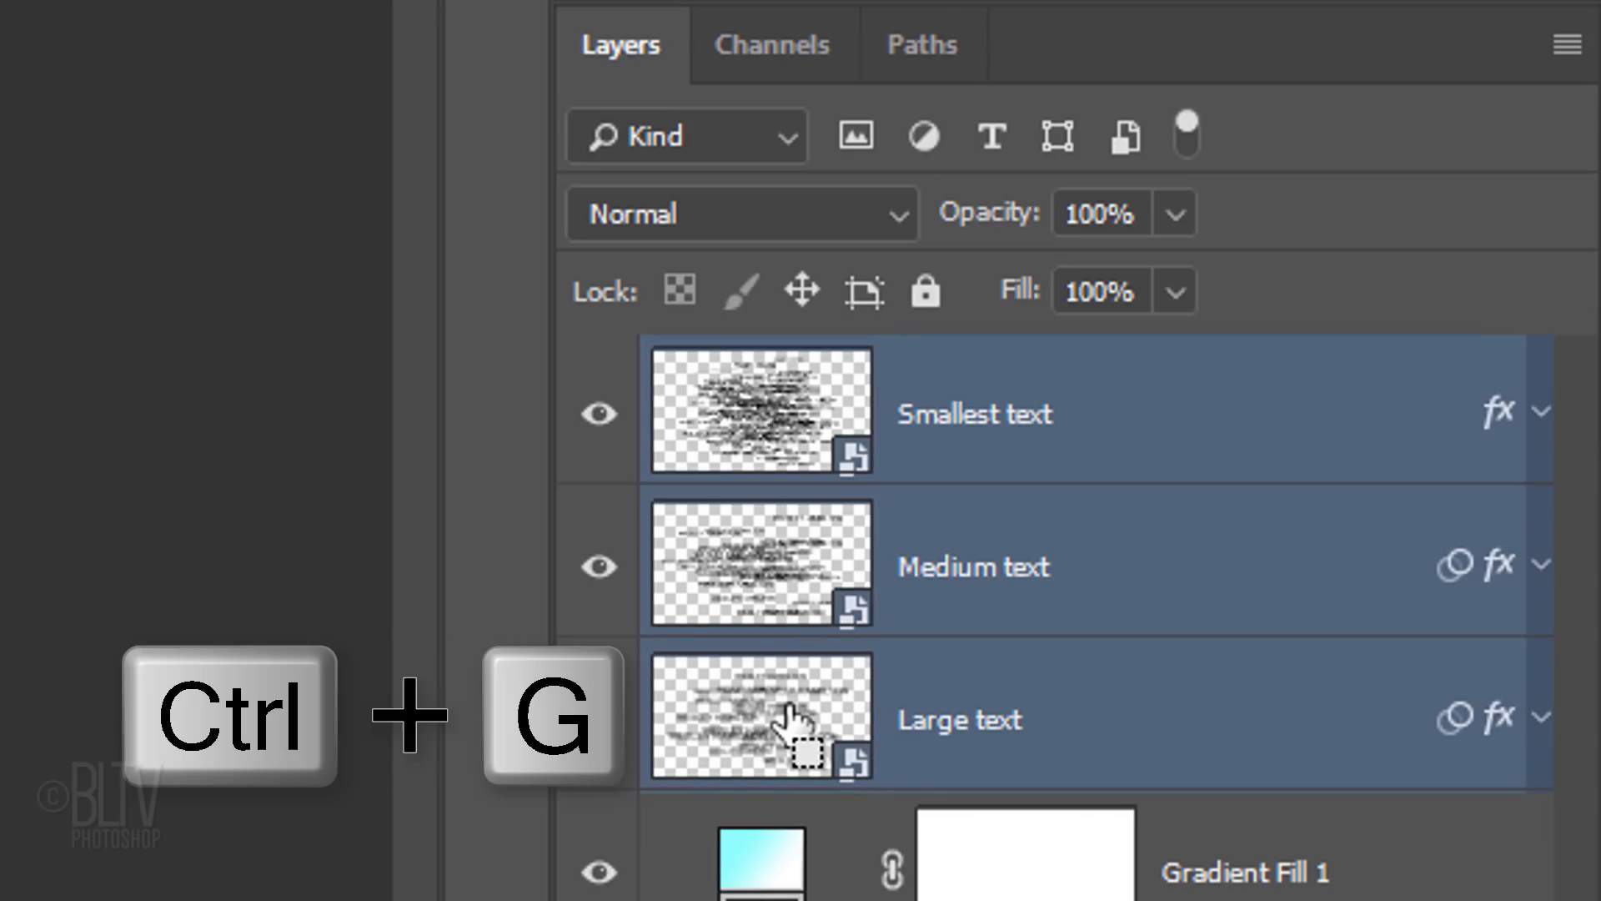
# Group the three text layers with Ctrl+G, name the group Text, and mask it
pyautogui.hotkey('ctrl', 'g')
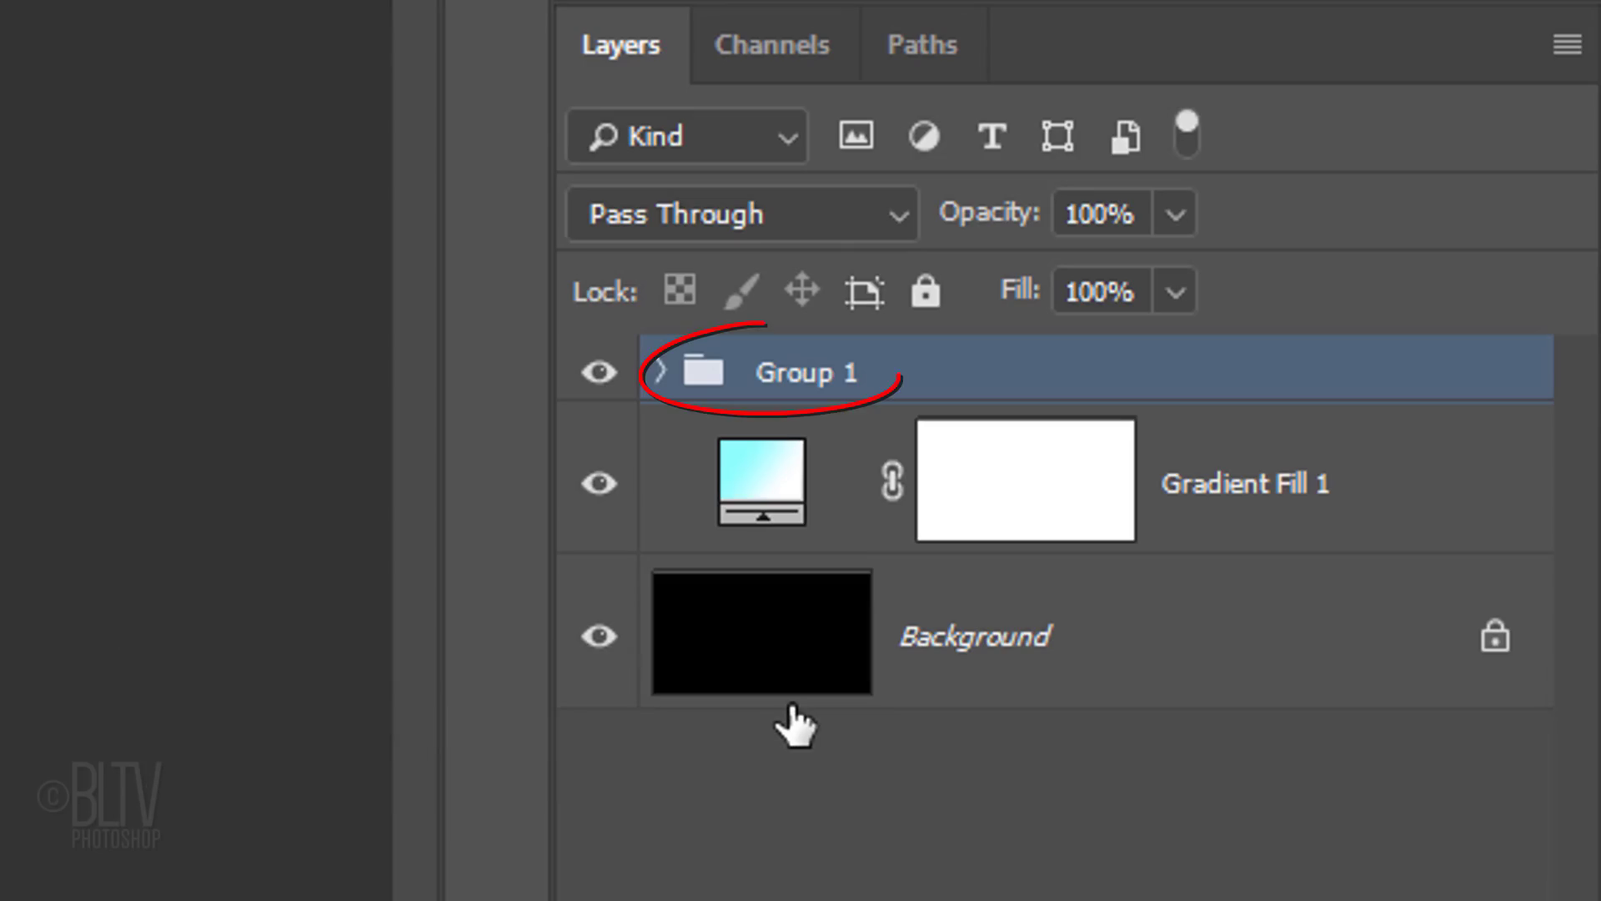
pyautogui.doubleClick(807, 374)
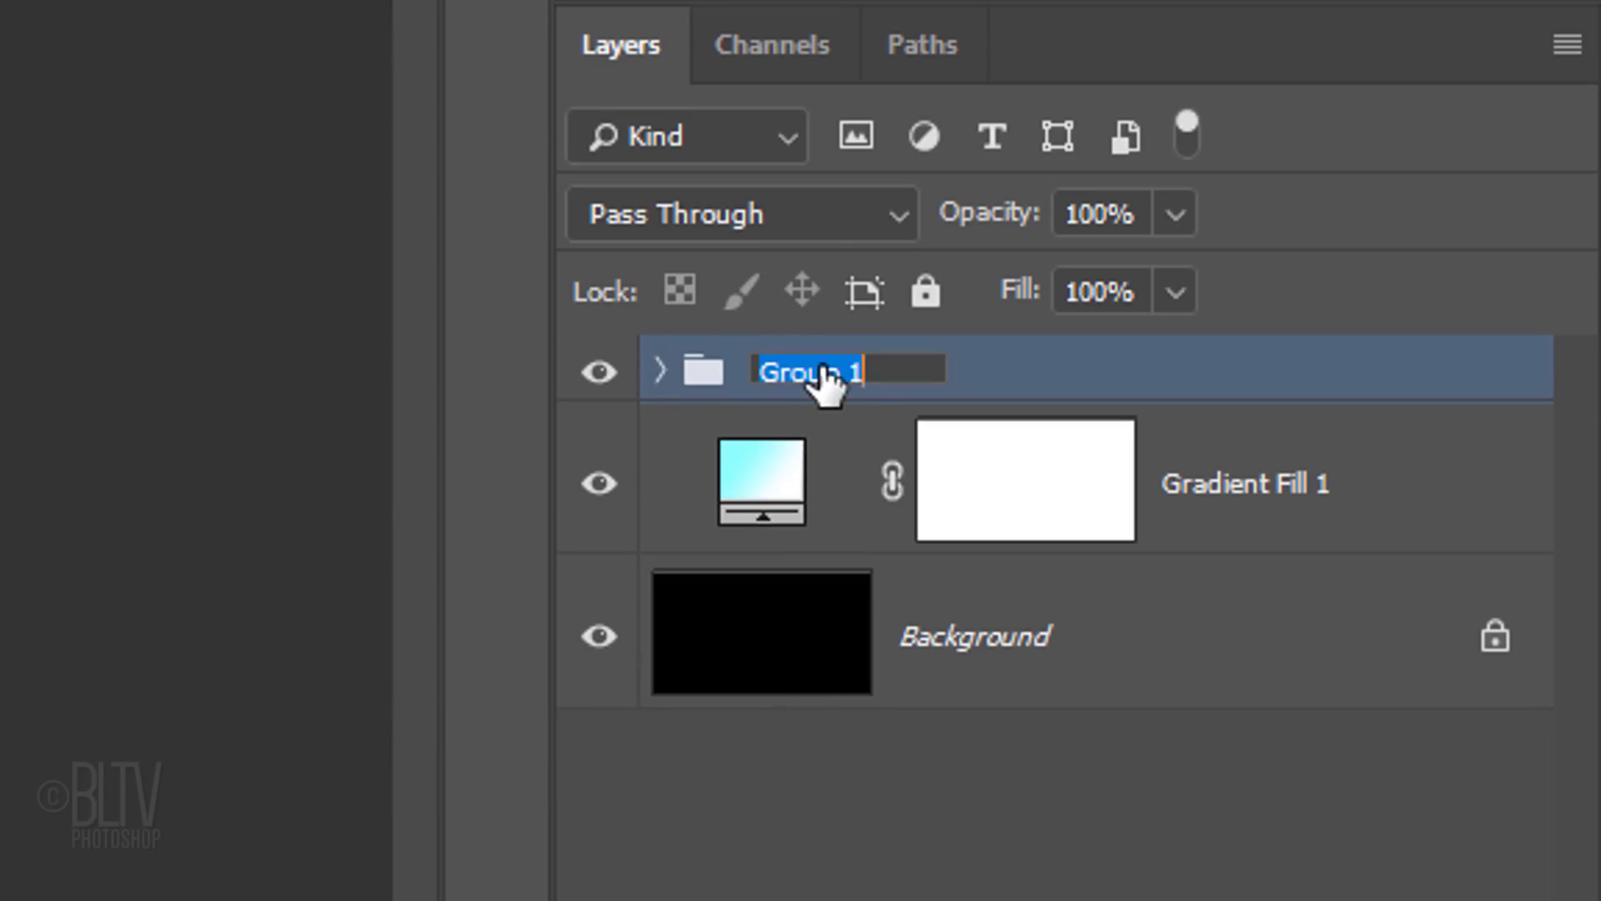
pyautogui.write('Text')
pyautogui.press('Return')
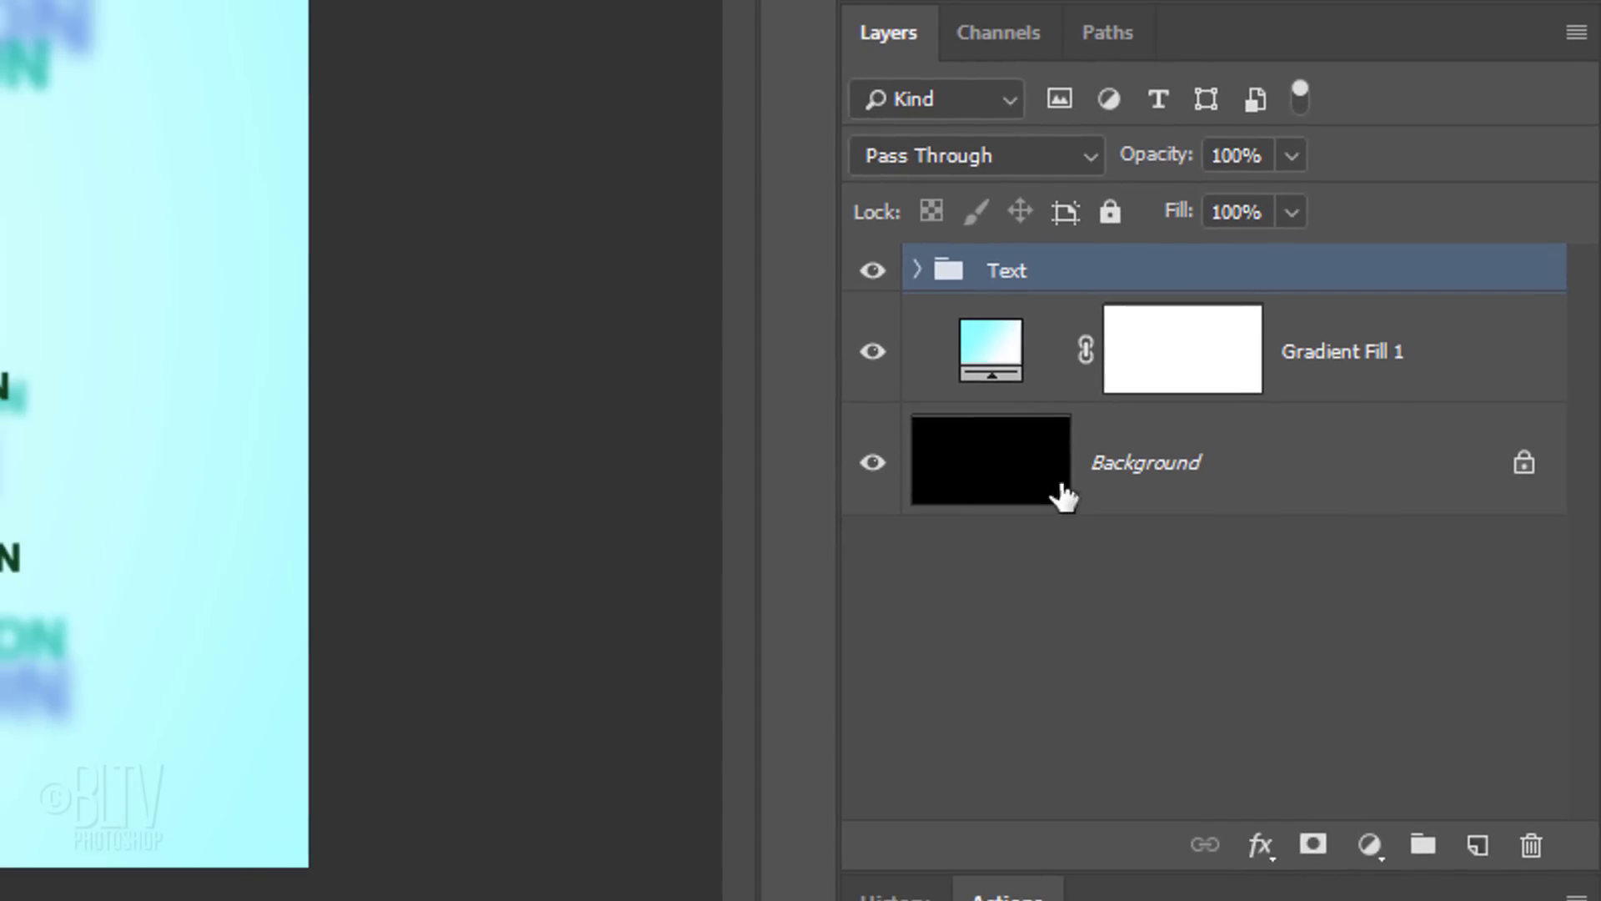
pyautogui.click(1315, 846)
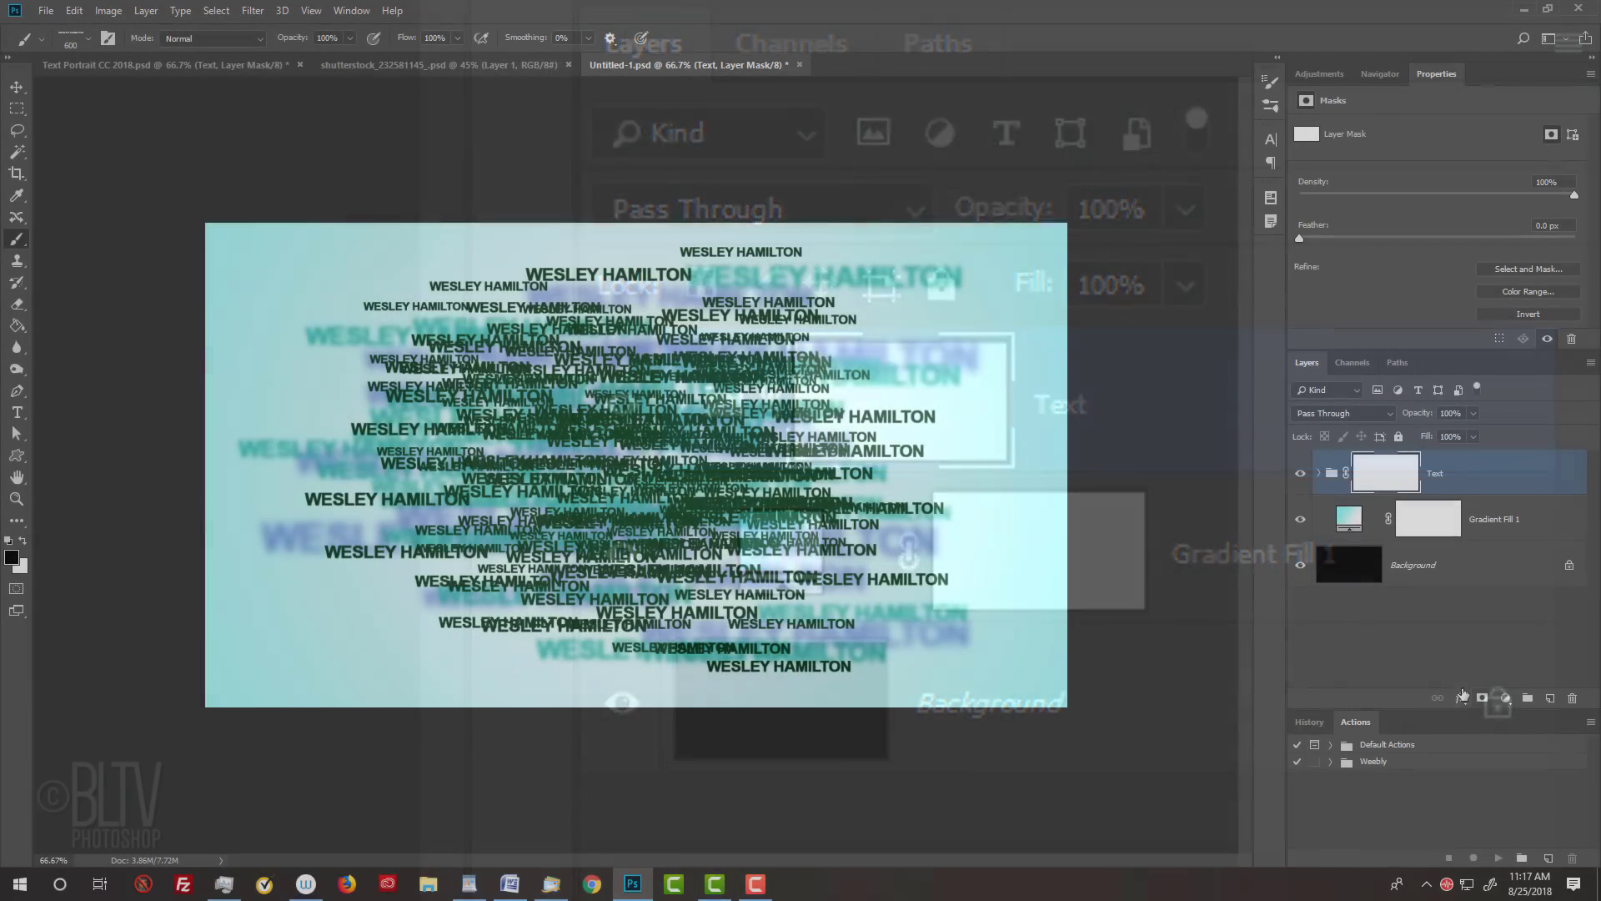
# Switch to the shutterstock portrait document and choose the Quick Selection Tool
pyautogui.click(482, 69)
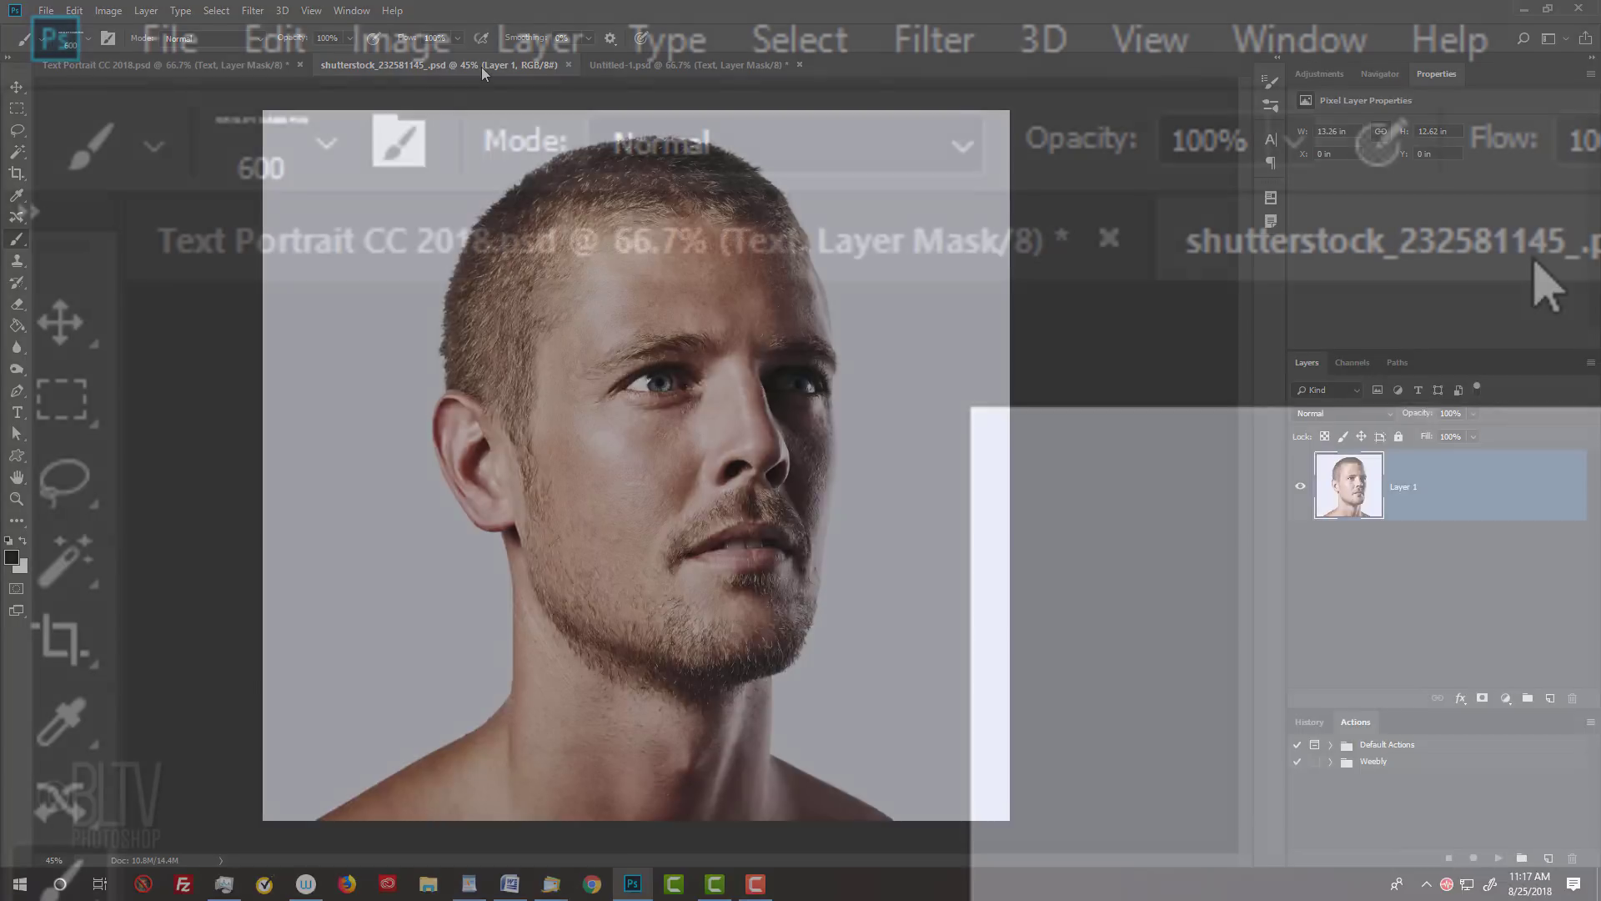
pyautogui.click(175, 64)
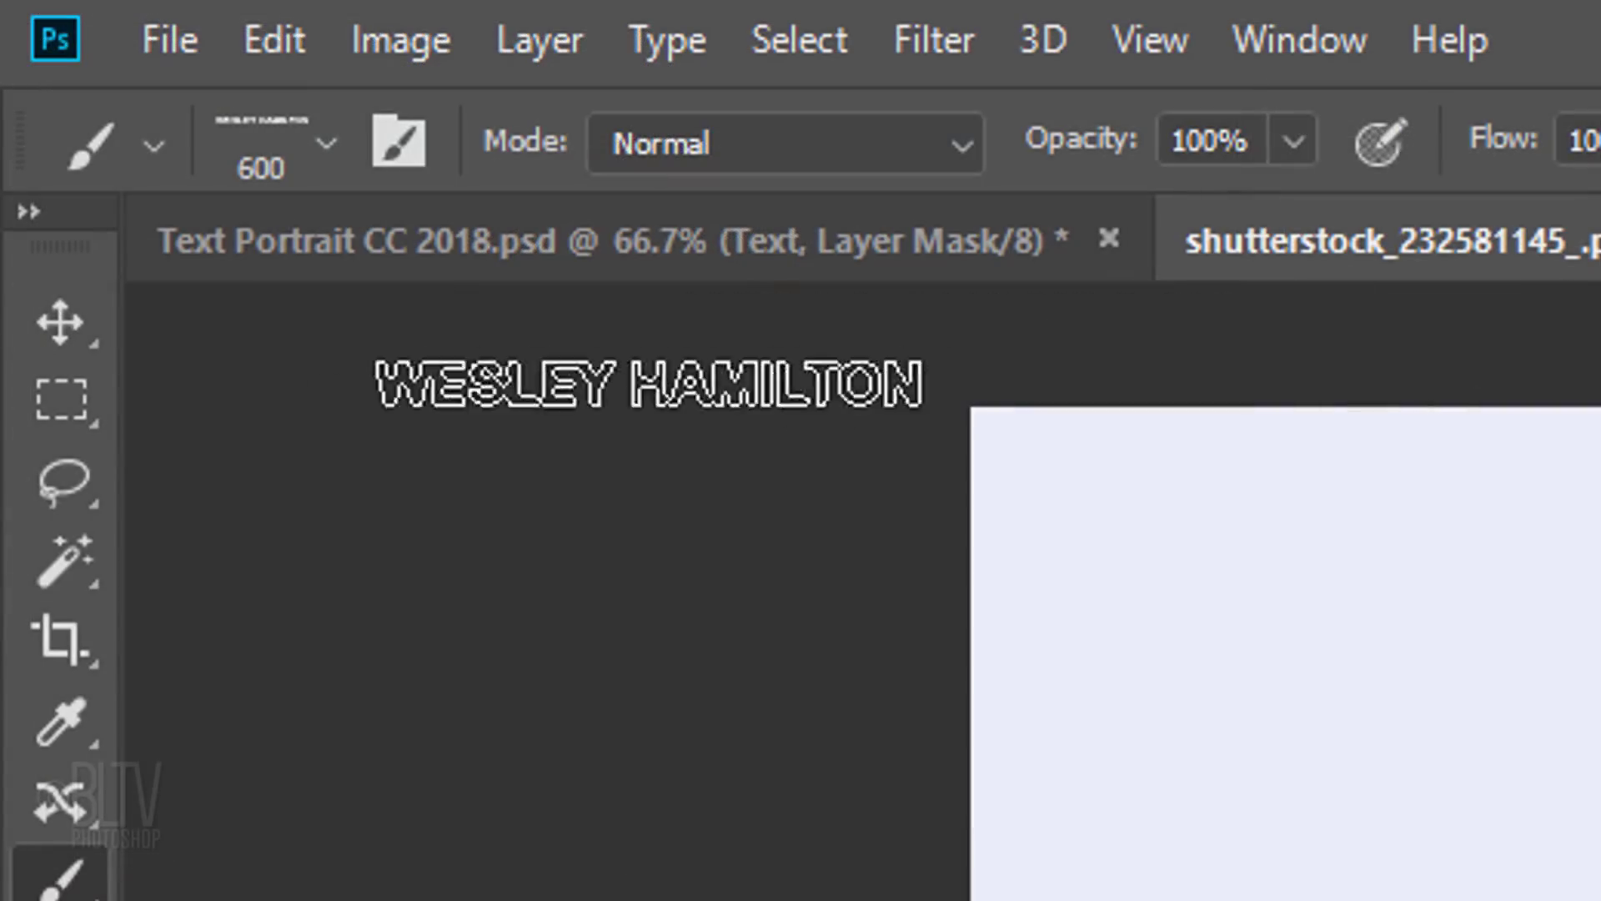
pyautogui.rightClick(17, 150)
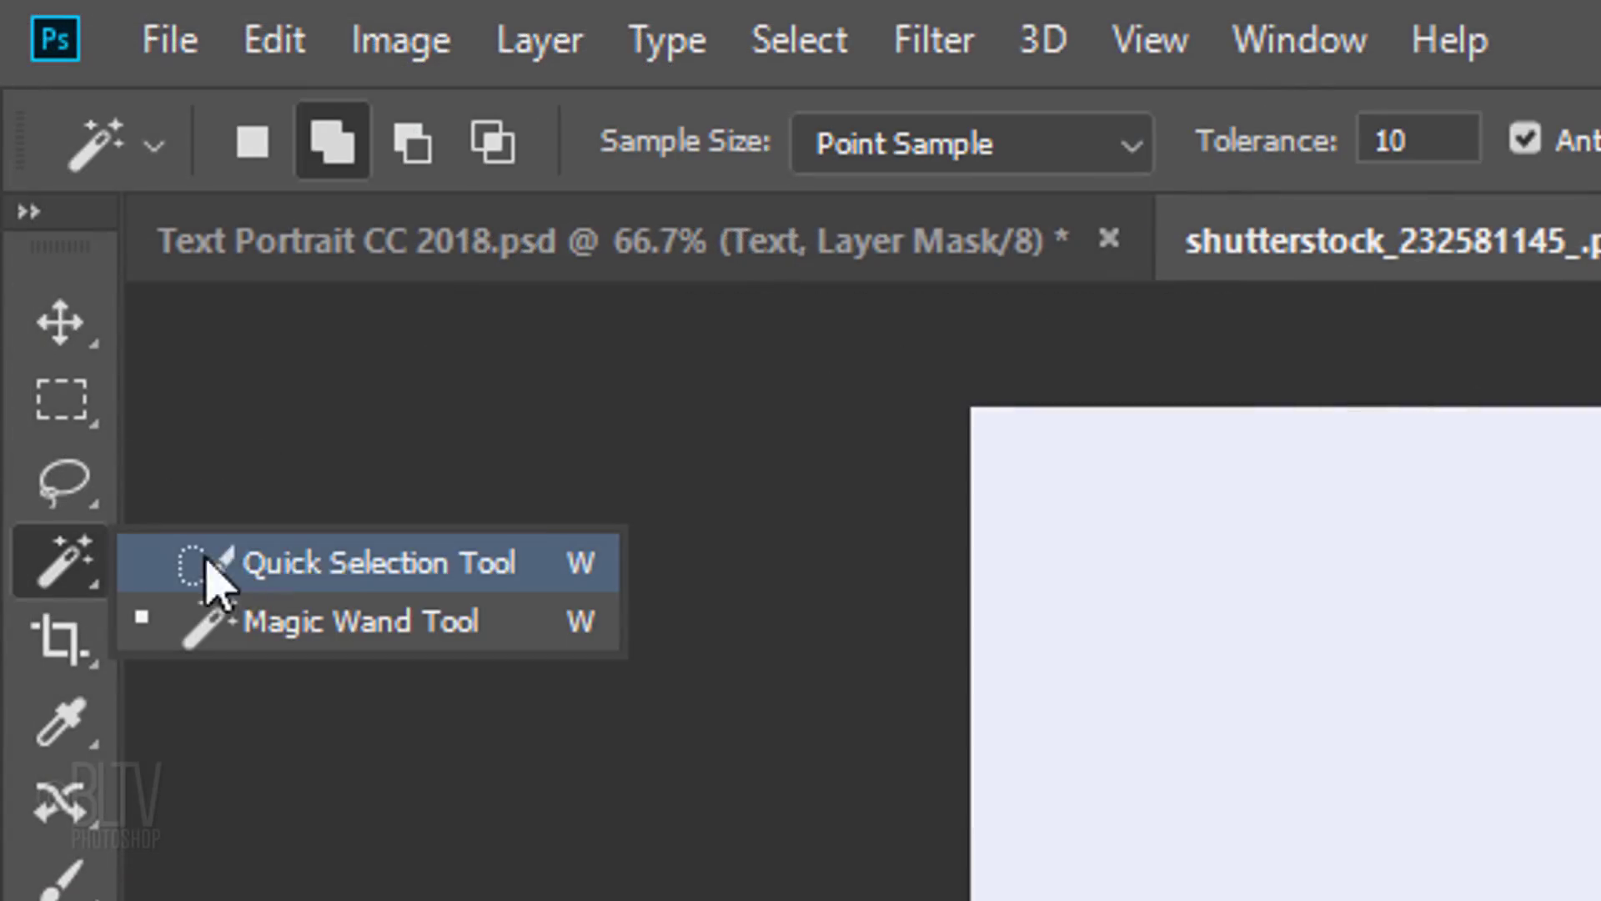
pyautogui.click(347, 577)
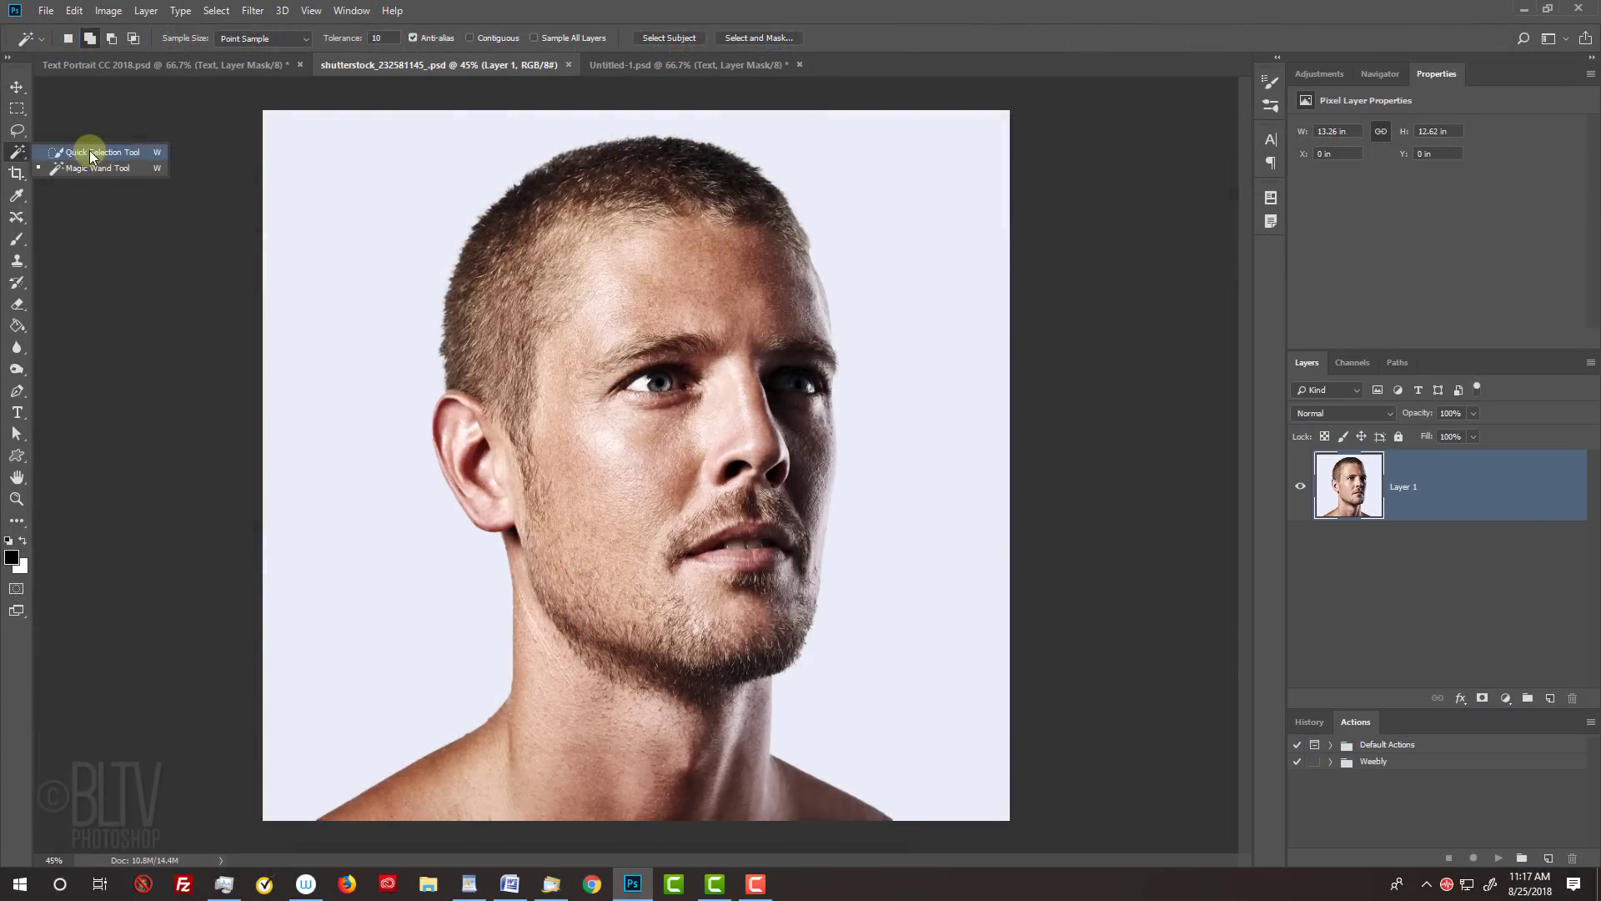
# Select the man's head and shoulders, checking the selection in Quick Mask
pyautogui.click(438, 64)
pyautogui.moveTo(483, 224)
pyautogui.mouseDown()
pyautogui.moveTo(650, 315)
pyautogui.moveTo(664, 481)
pyautogui.moveTo(799, 568)
pyautogui.moveTo(621, 673)
pyautogui.mouseUp()
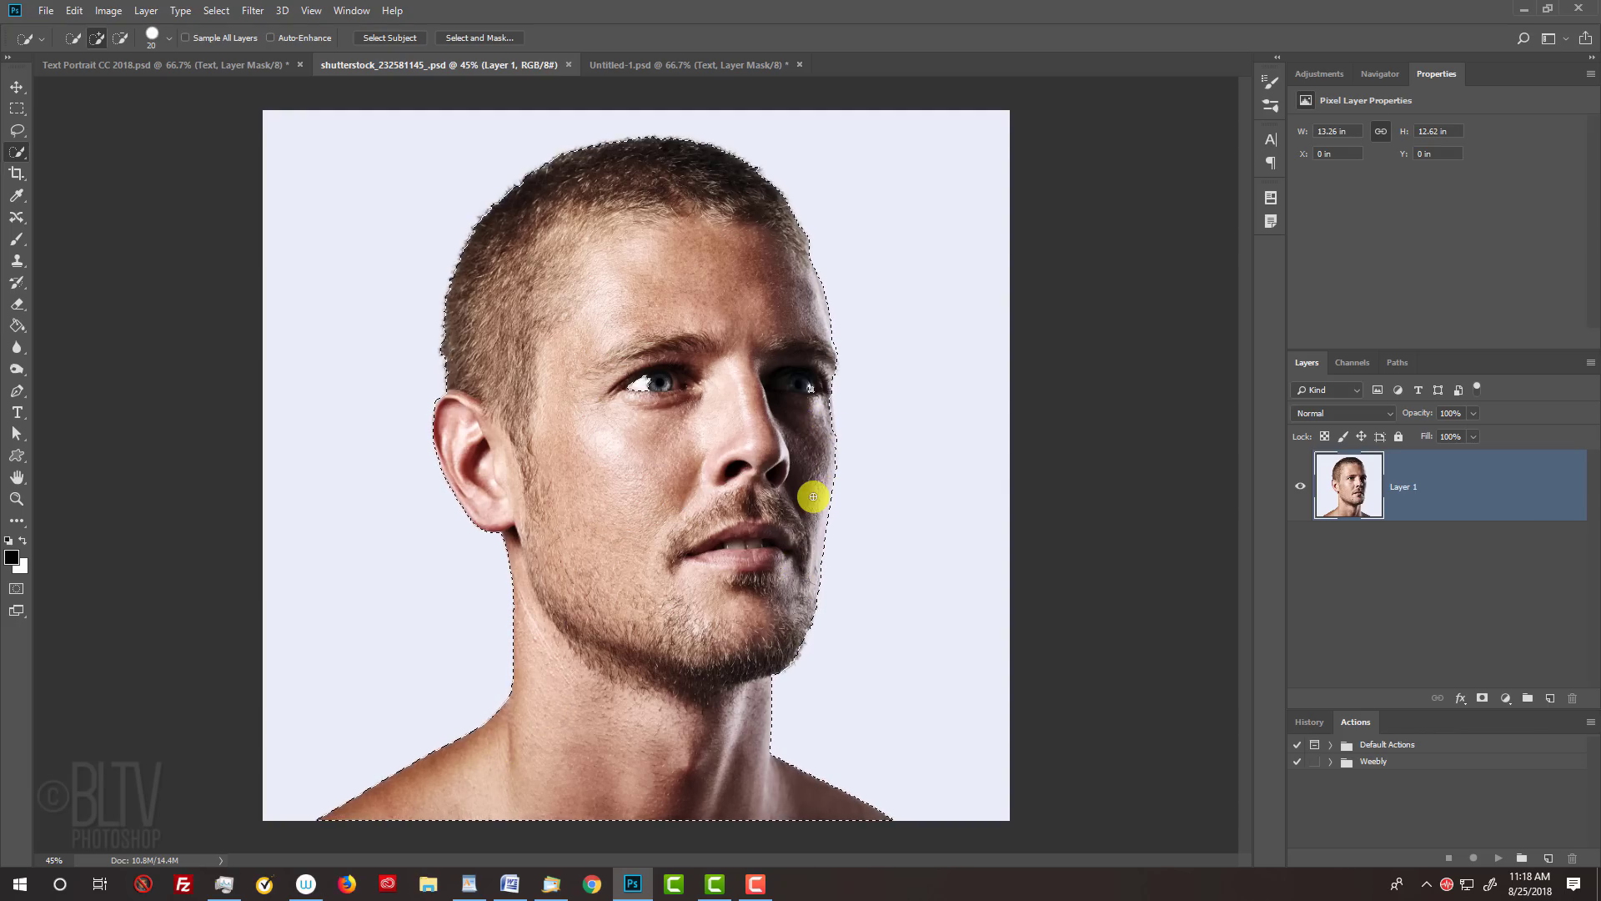
pyautogui.press('q')
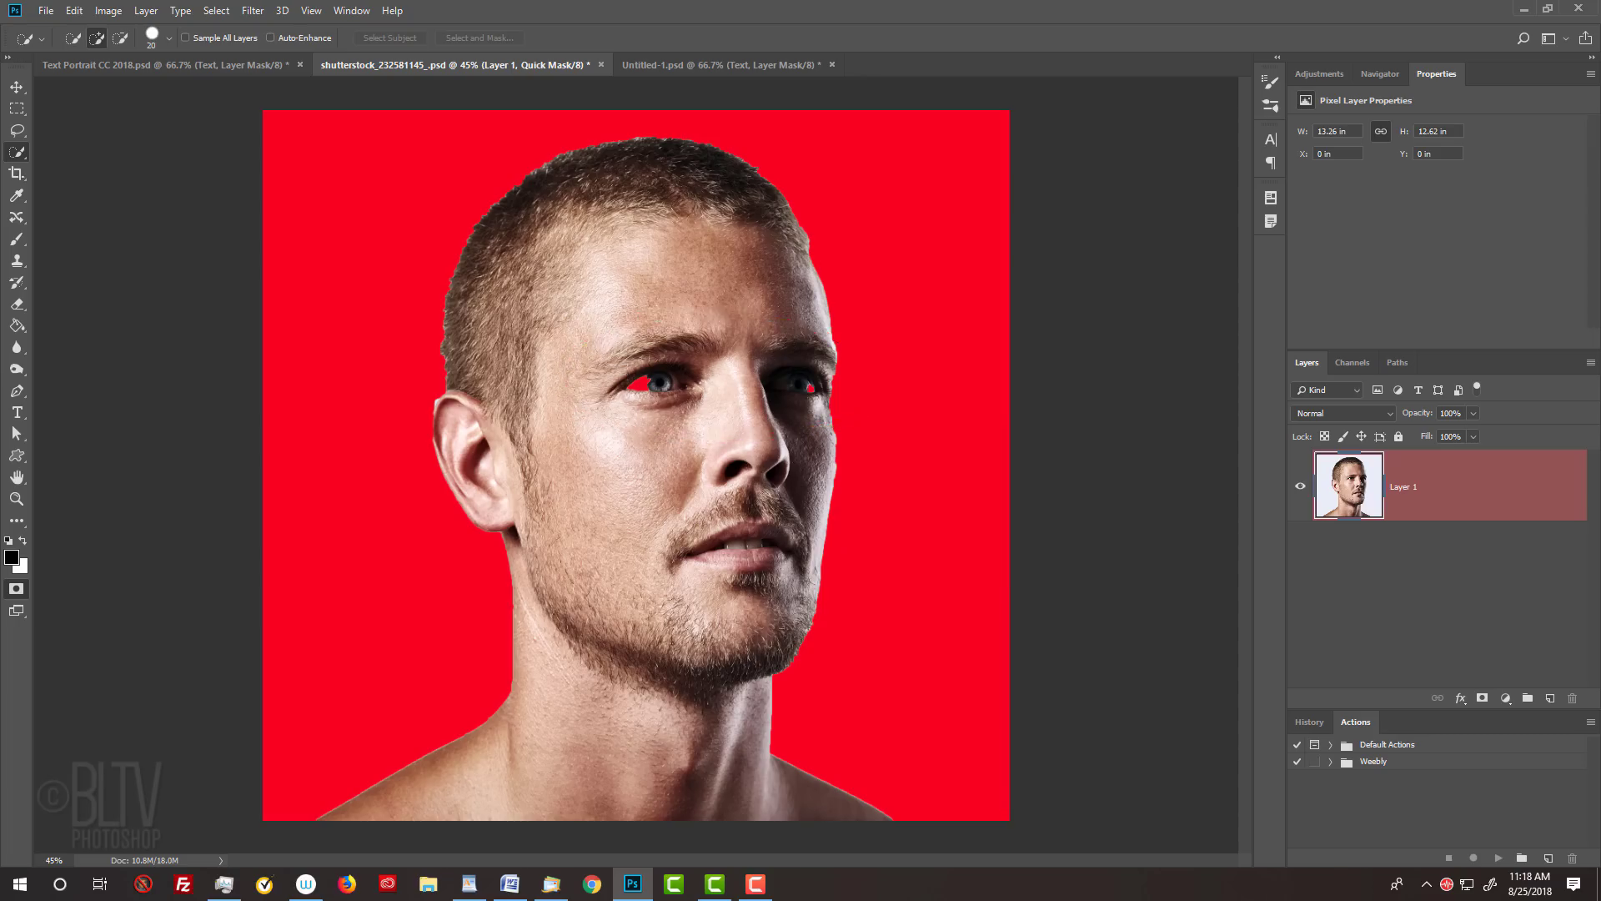
pyautogui.press('q')
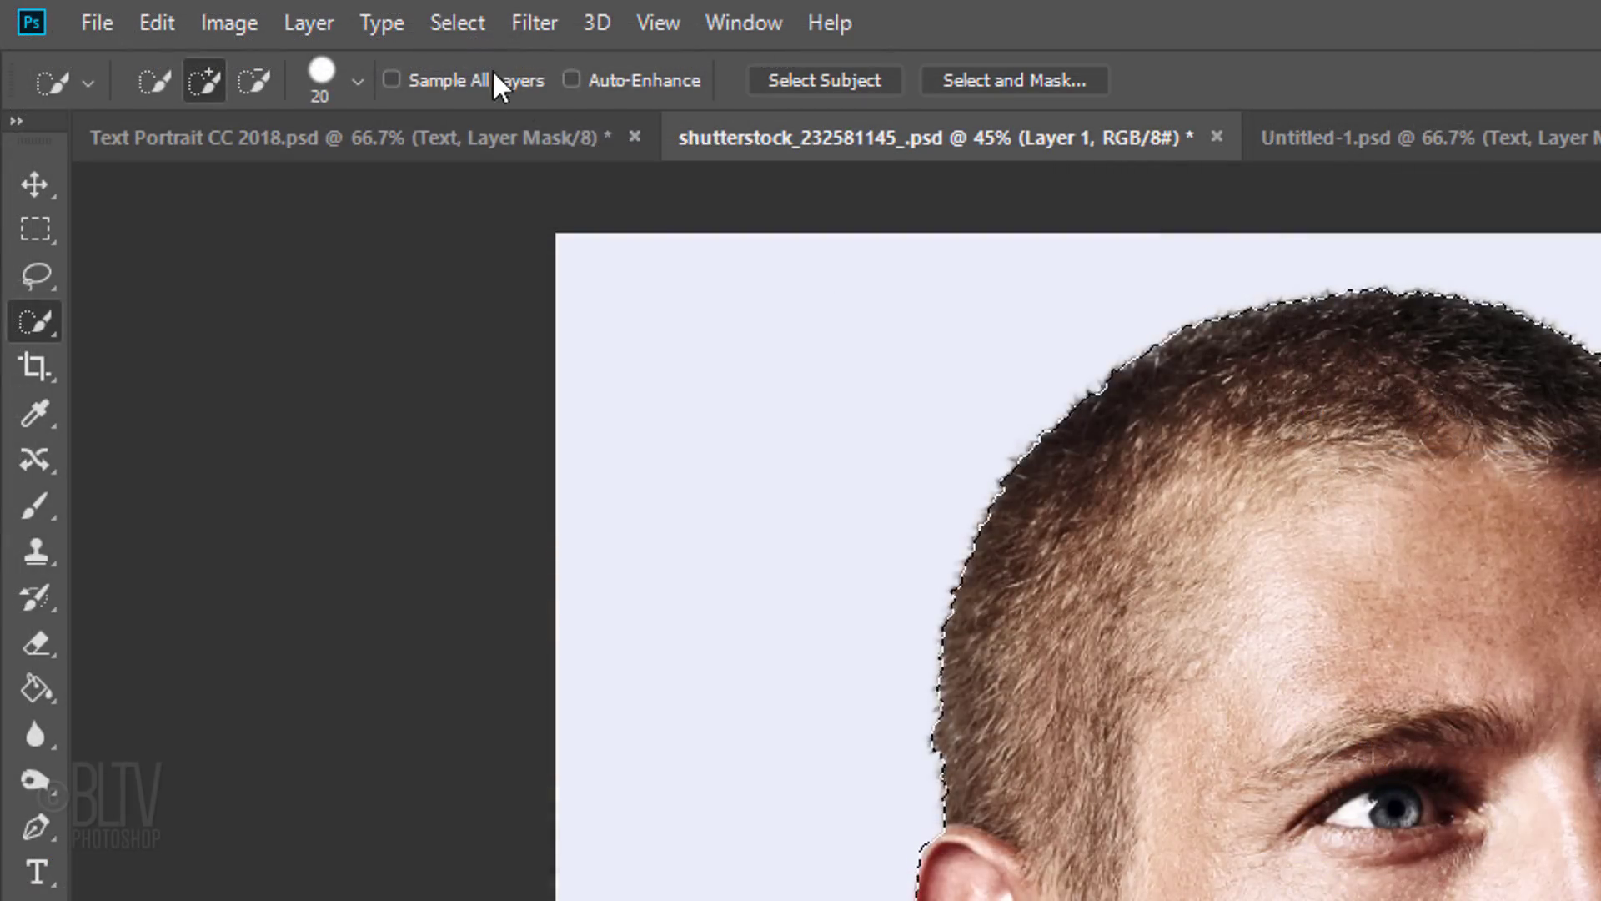
# Open classic Refine Edge, enable Smart Radius, and refine the hair edge
pyautogui.click(216, 10)
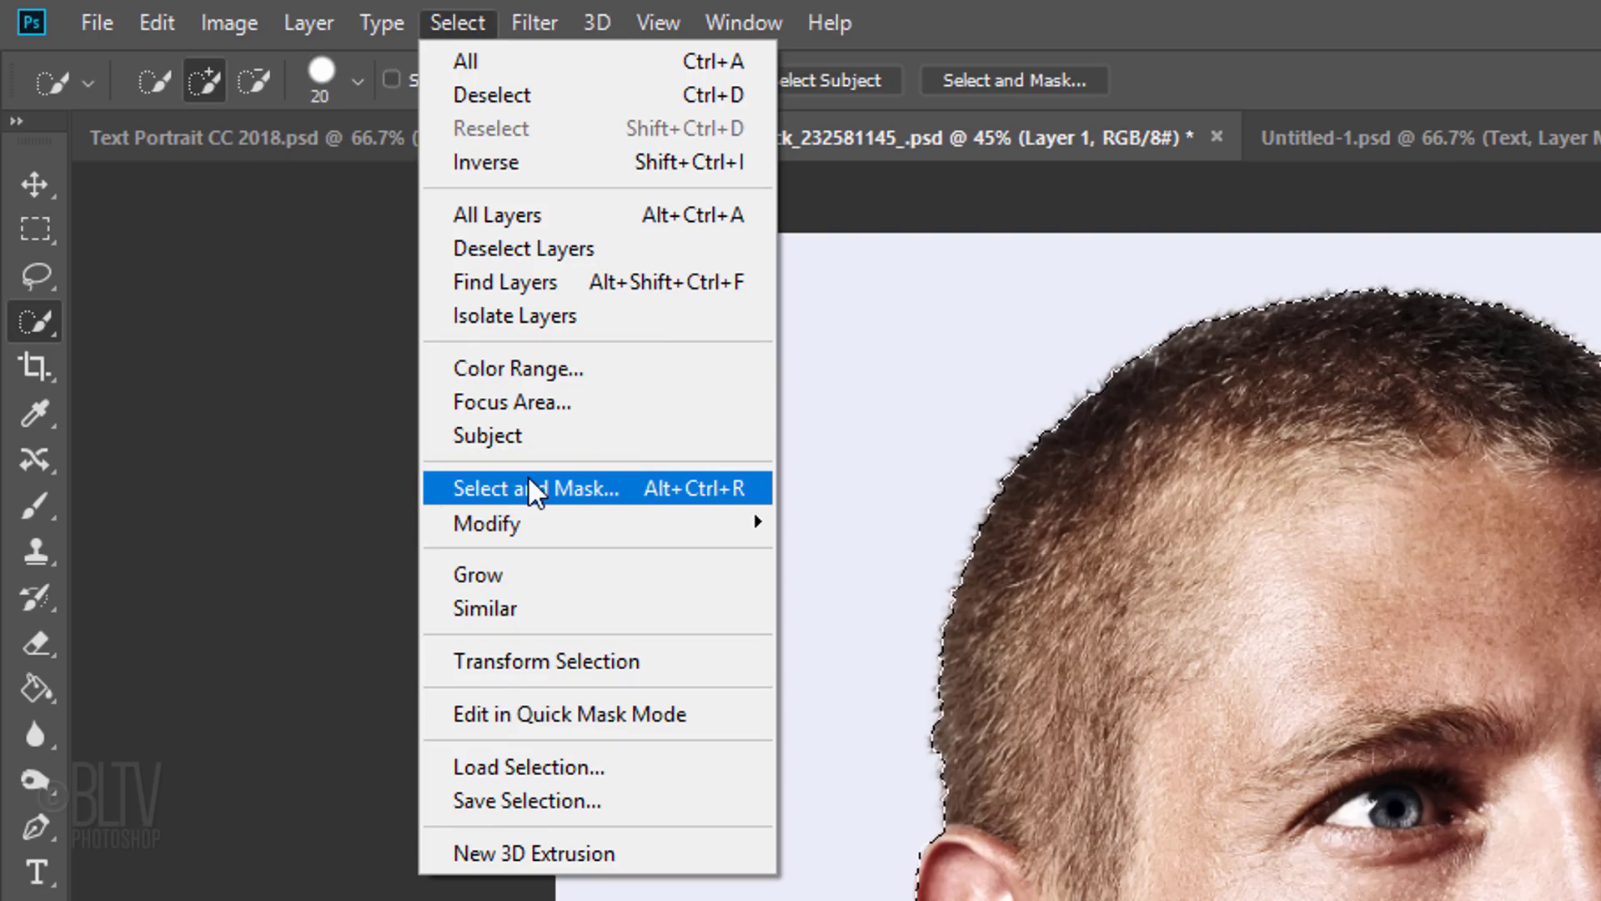
pyautogui.press('shift')
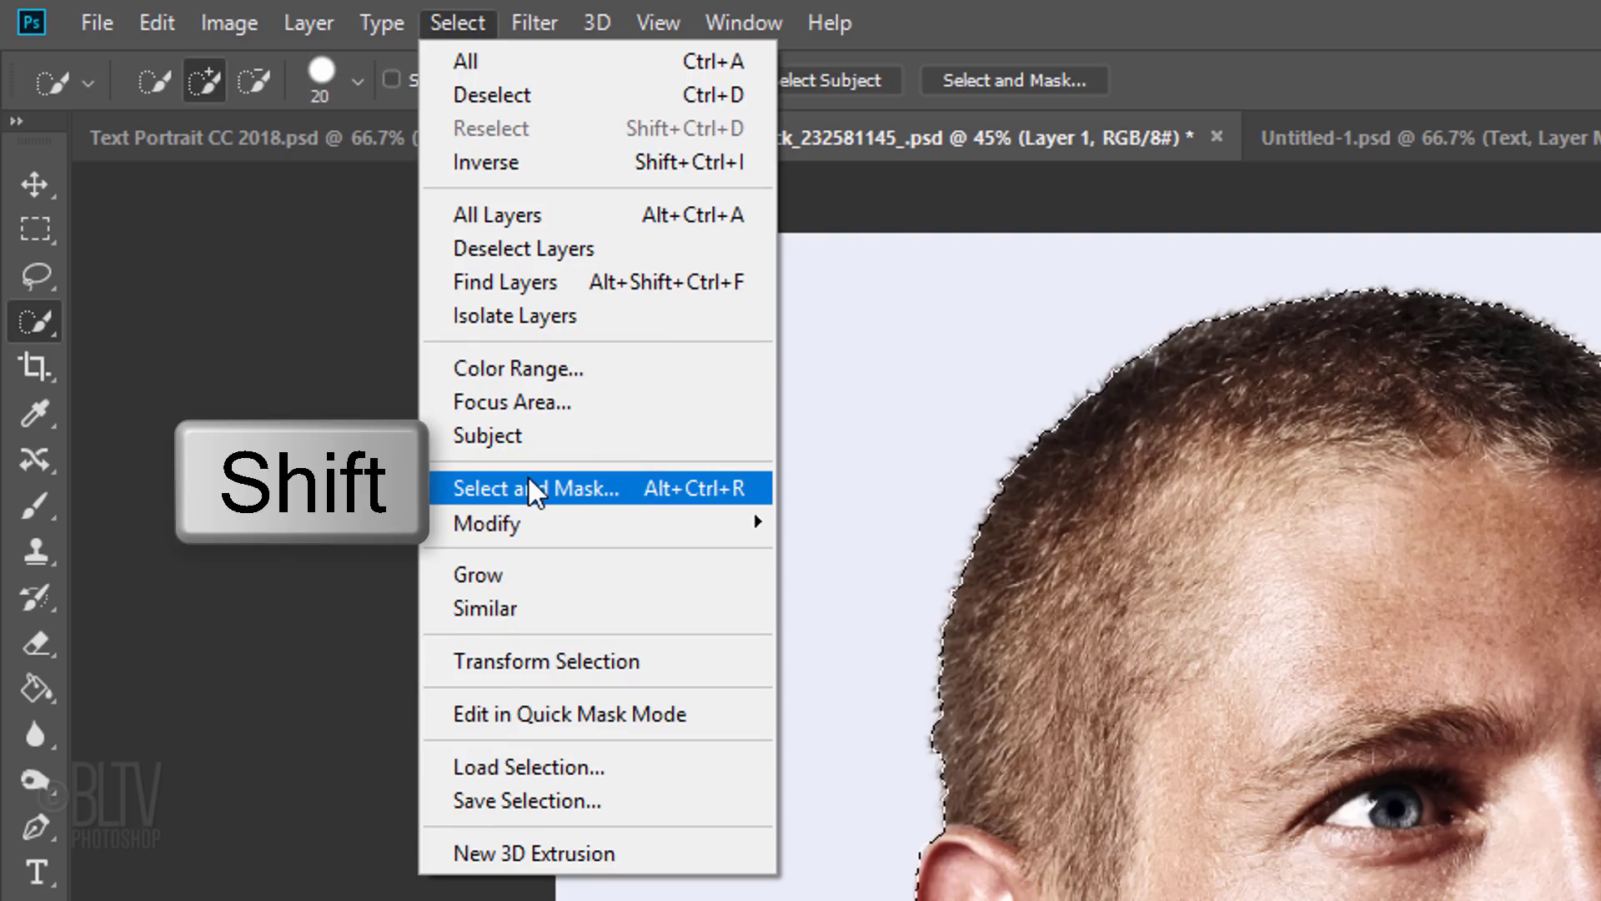
pyautogui.keyDown('shift'); pyautogui.click(528, 486); pyautogui.keyUp('shift')
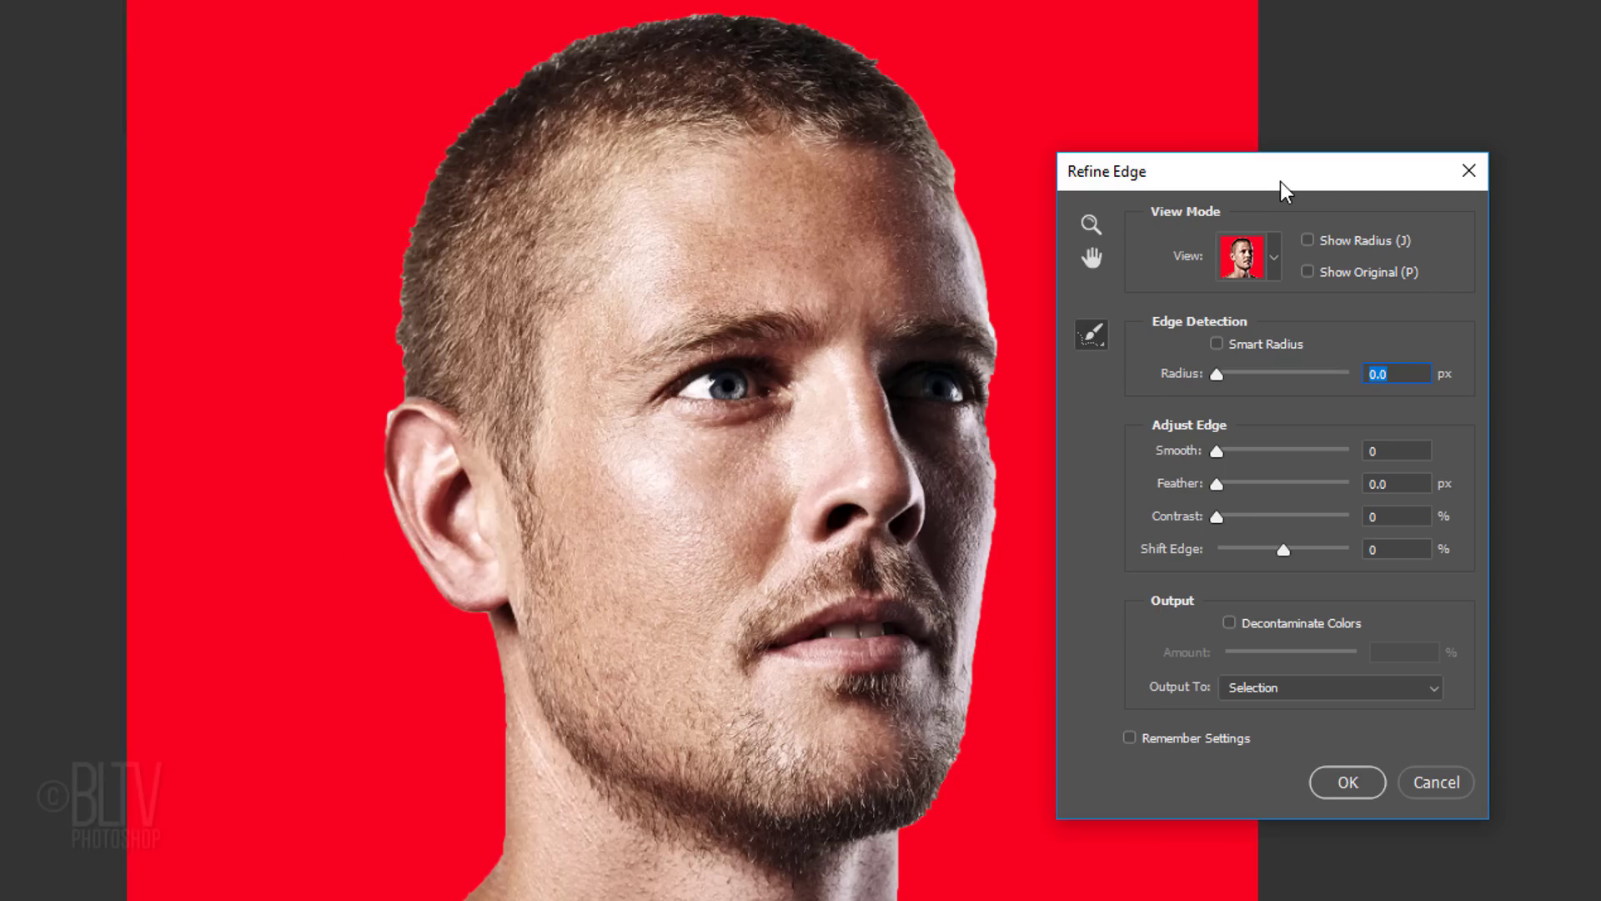
pyautogui.click(1220, 343)
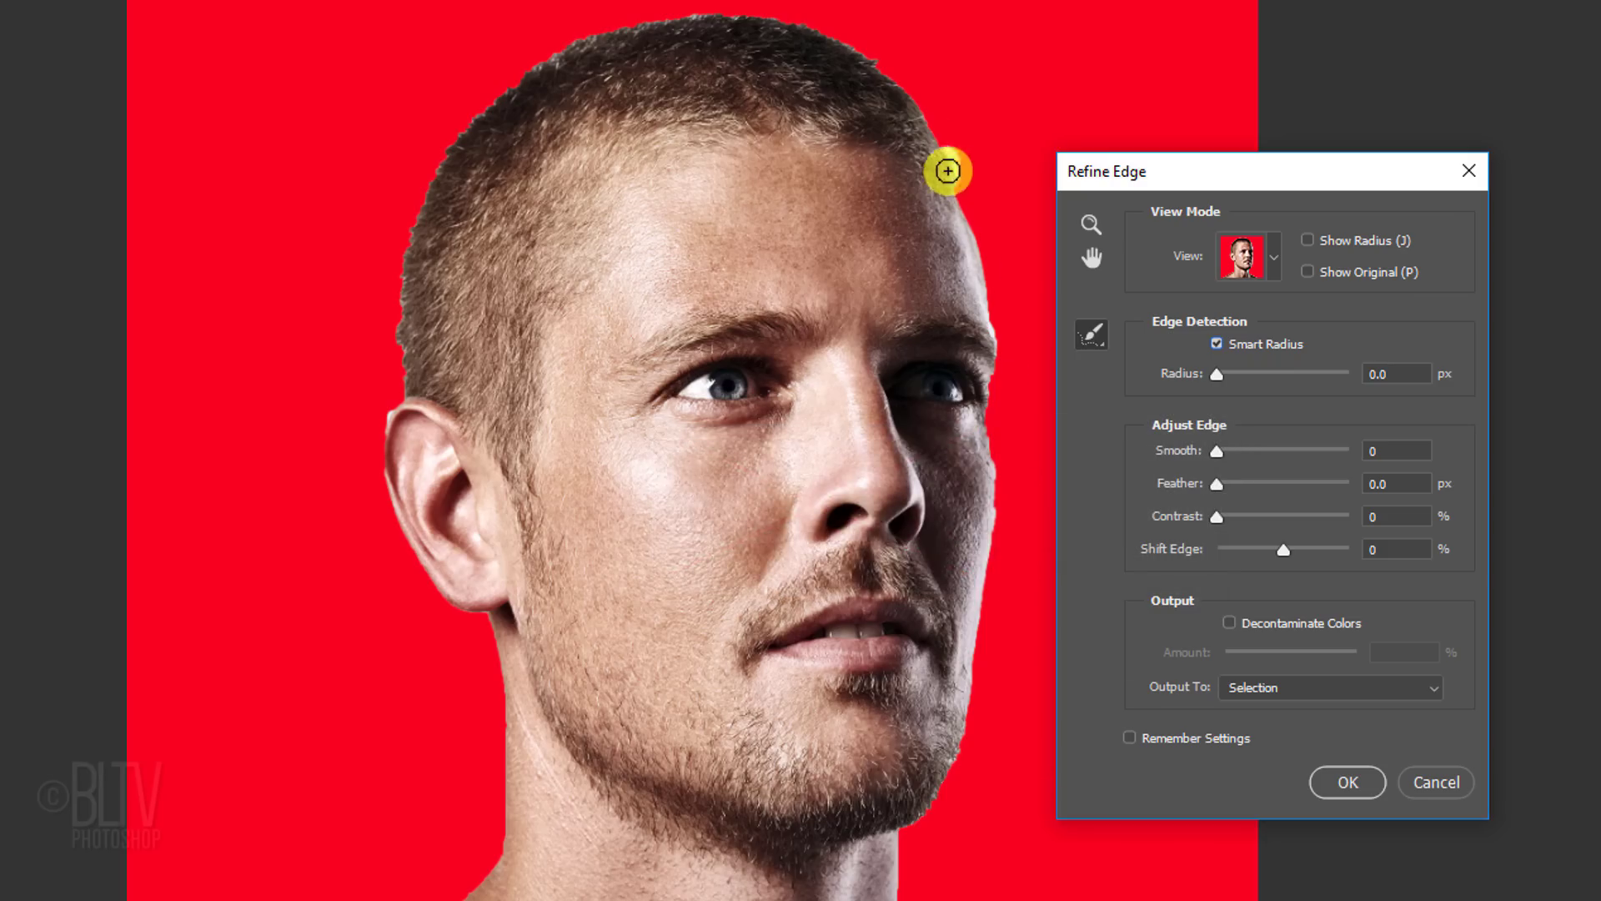
pyautogui.moveTo(948, 170); pyautogui.dragTo(403, 368)
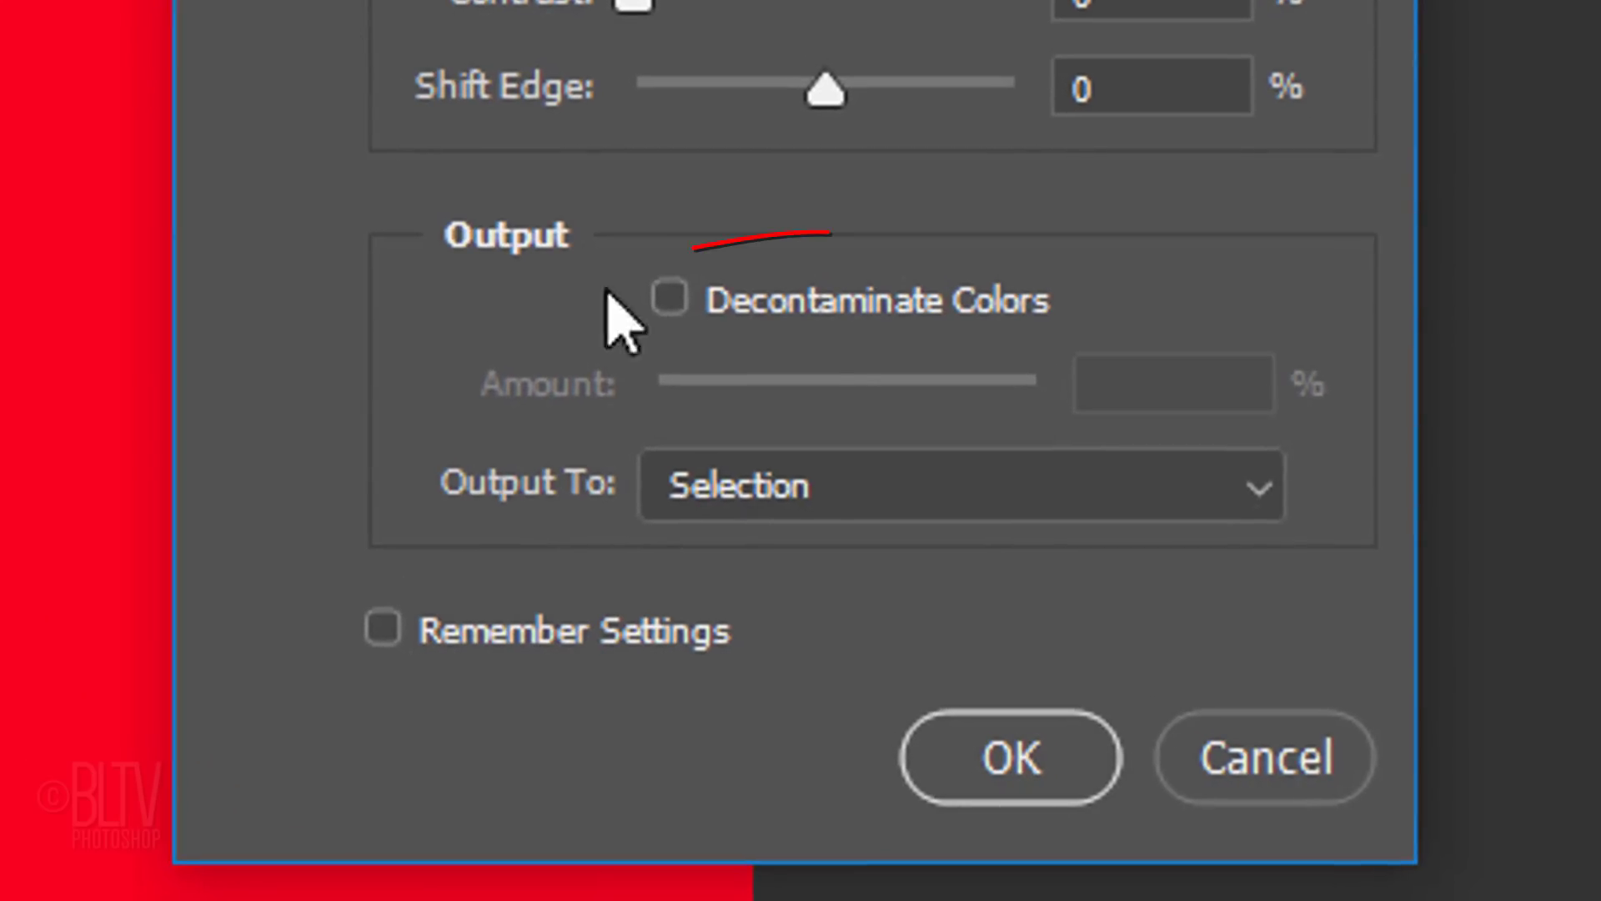
# Decontaminate colours at 100% and output the cutout to a new layer
pyautogui.click(671, 300)
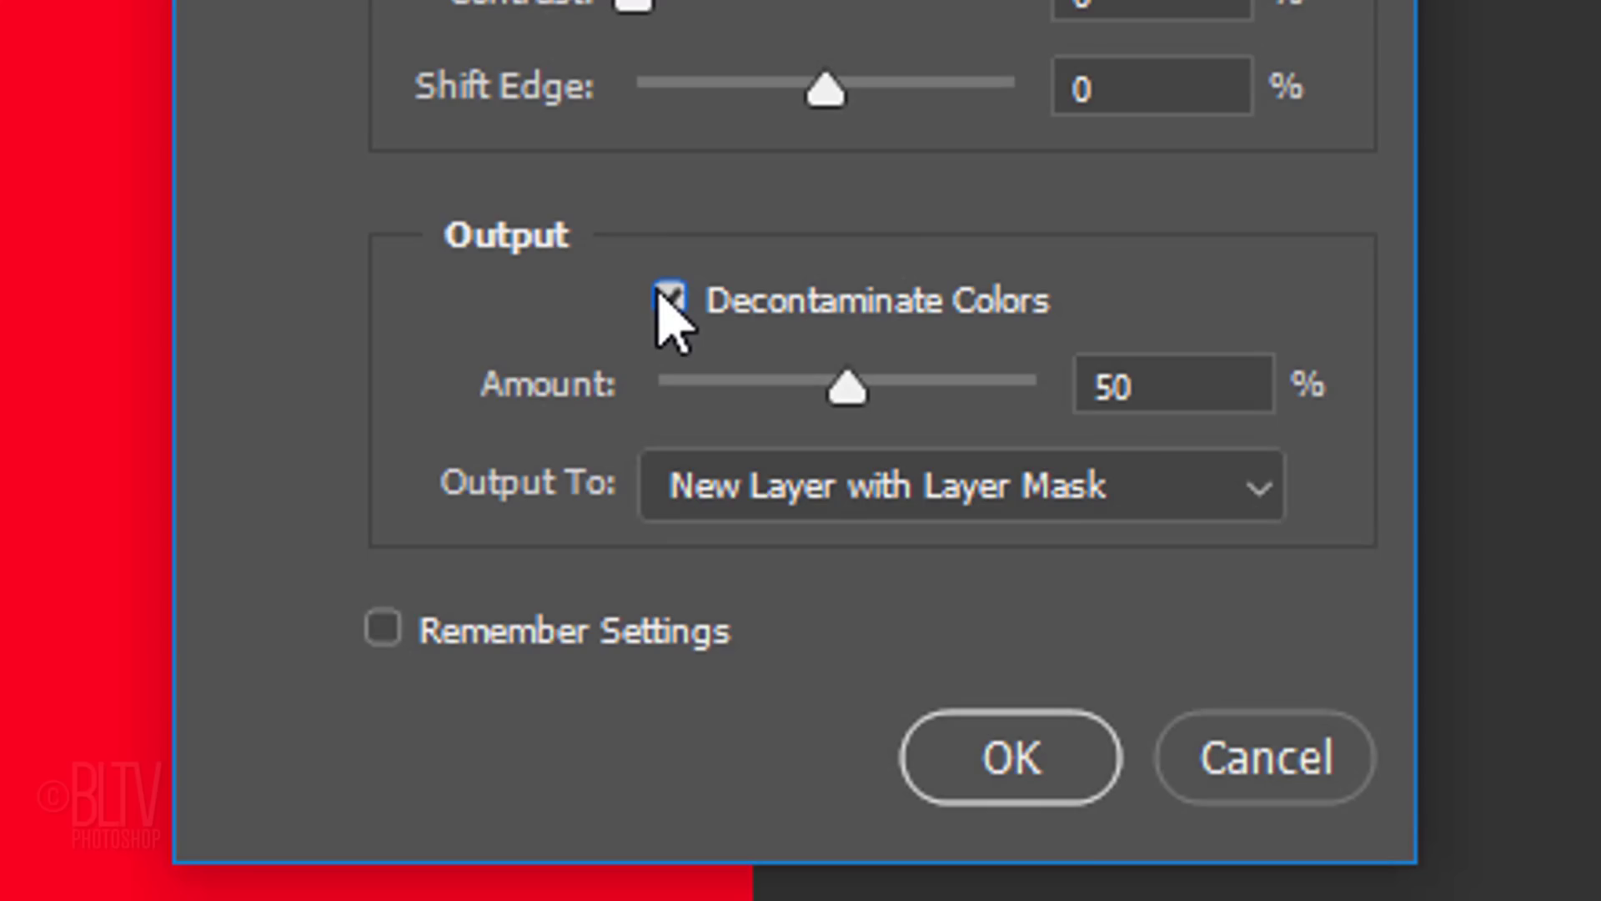
pyautogui.moveTo(847, 386); pyautogui.dragTo(1032, 386)
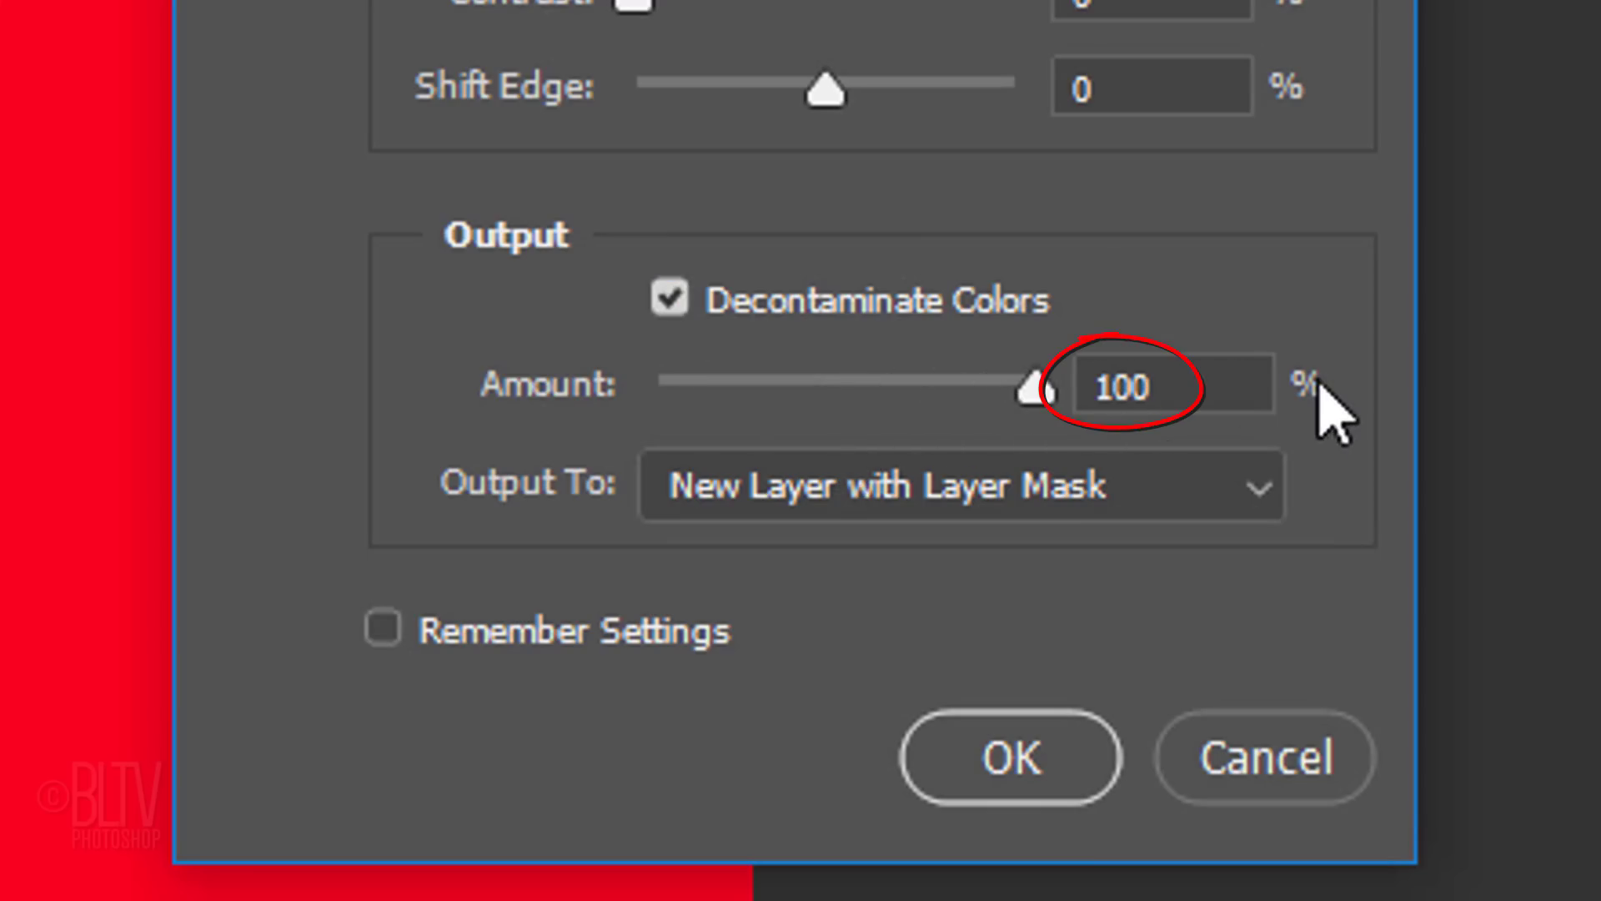
pyautogui.click(1258, 489)
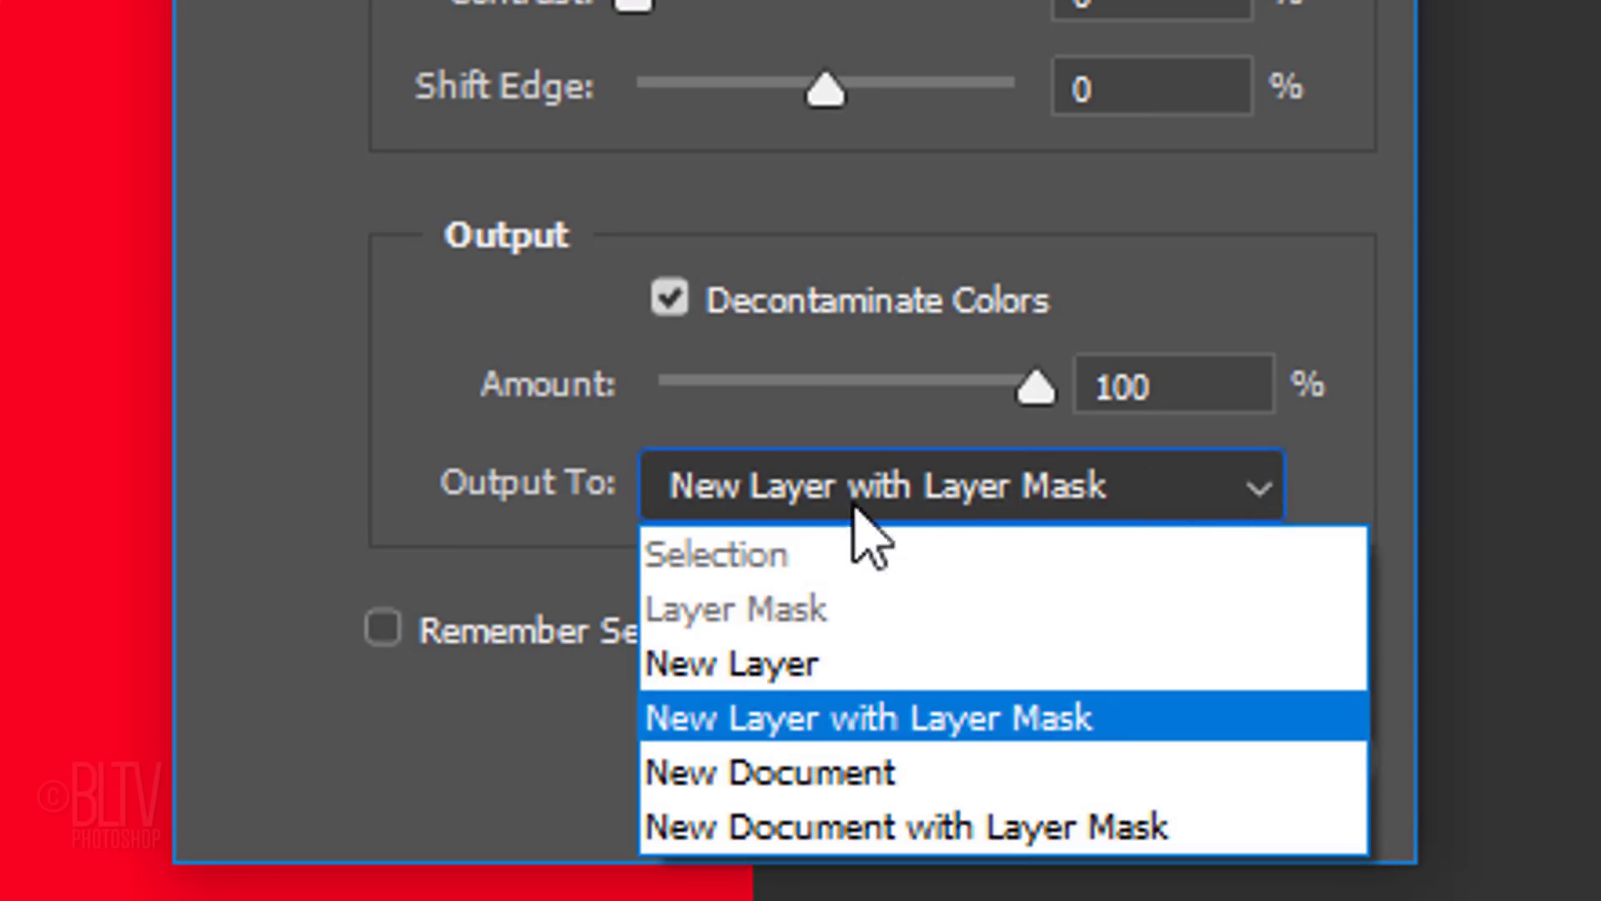
pyautogui.click(750, 663)
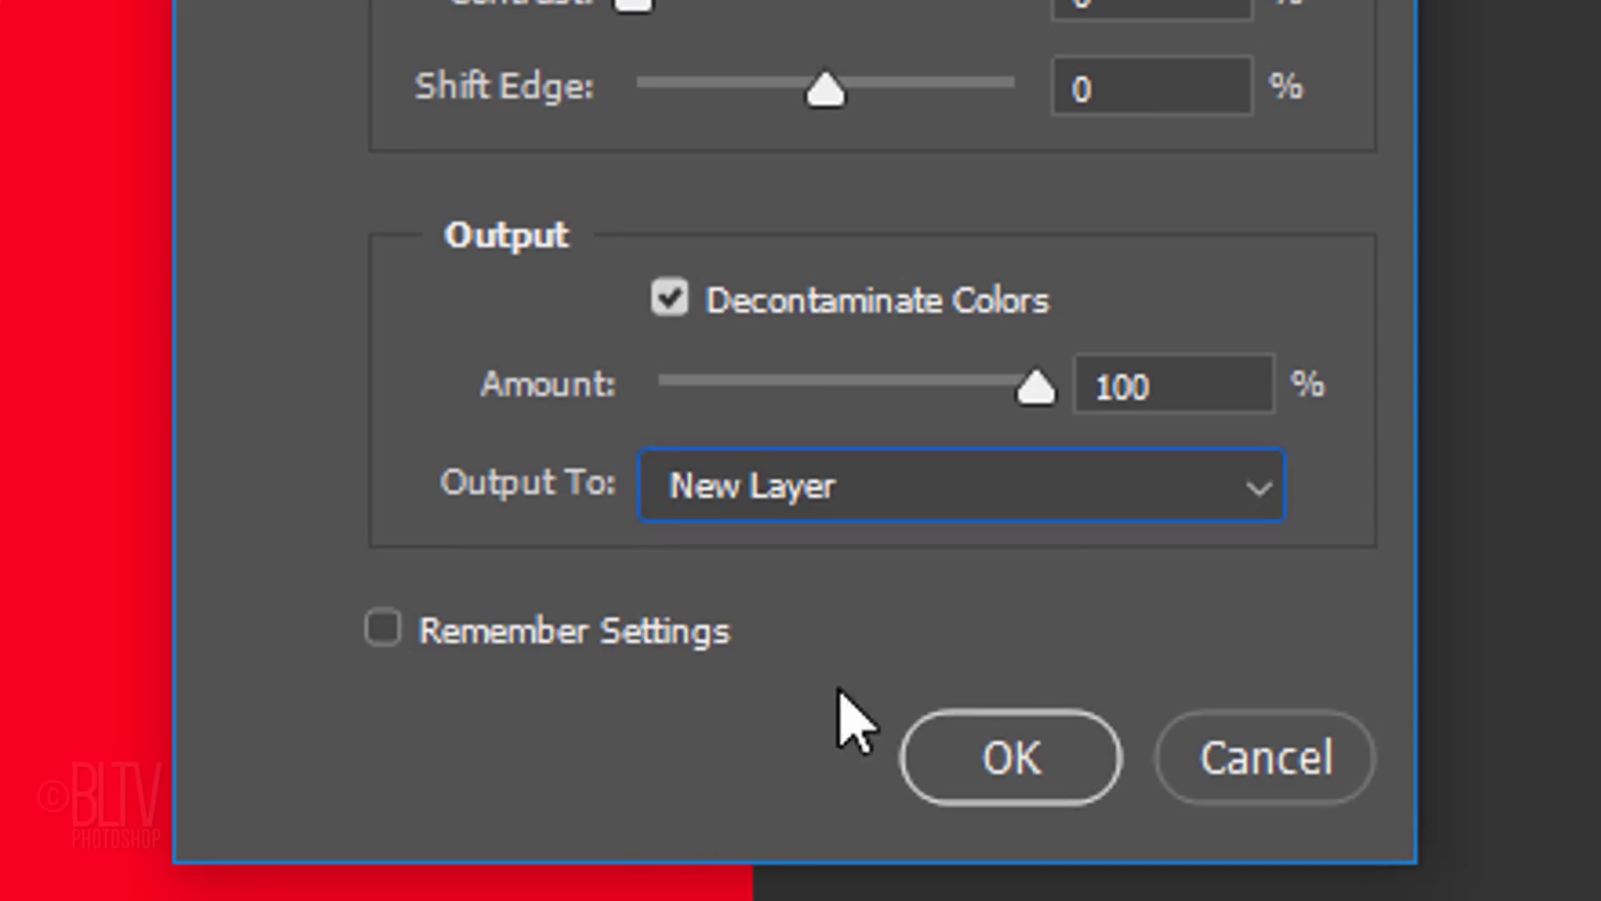
pyautogui.click(1011, 759)
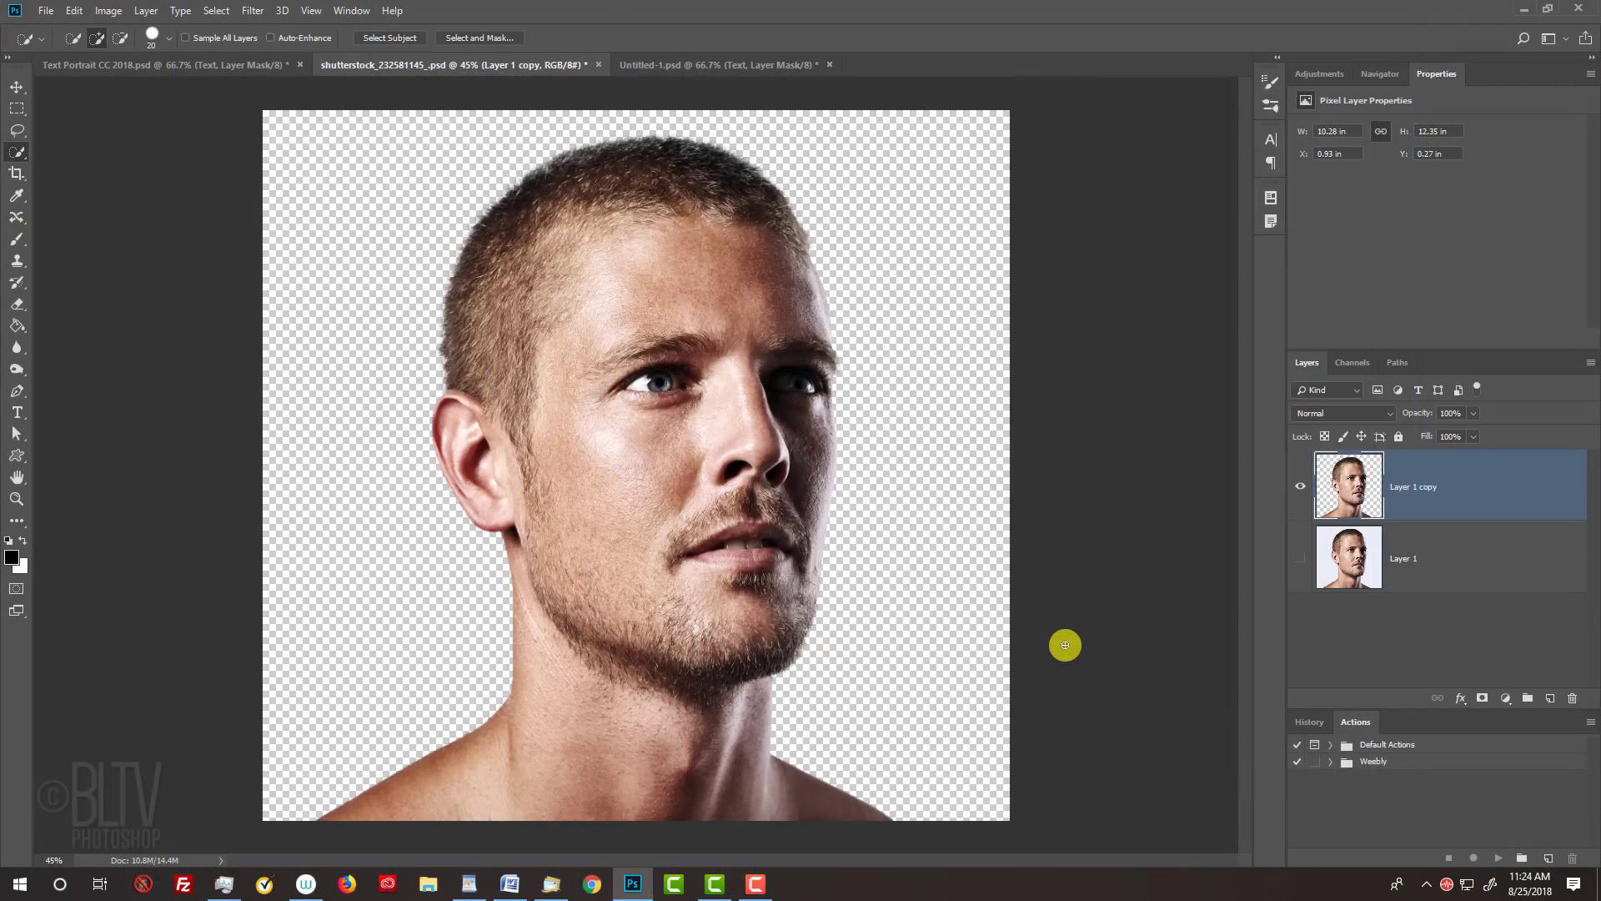
# Move the cutout portrait layer into the Untitled-1 name-text document
pyautogui.press('v')
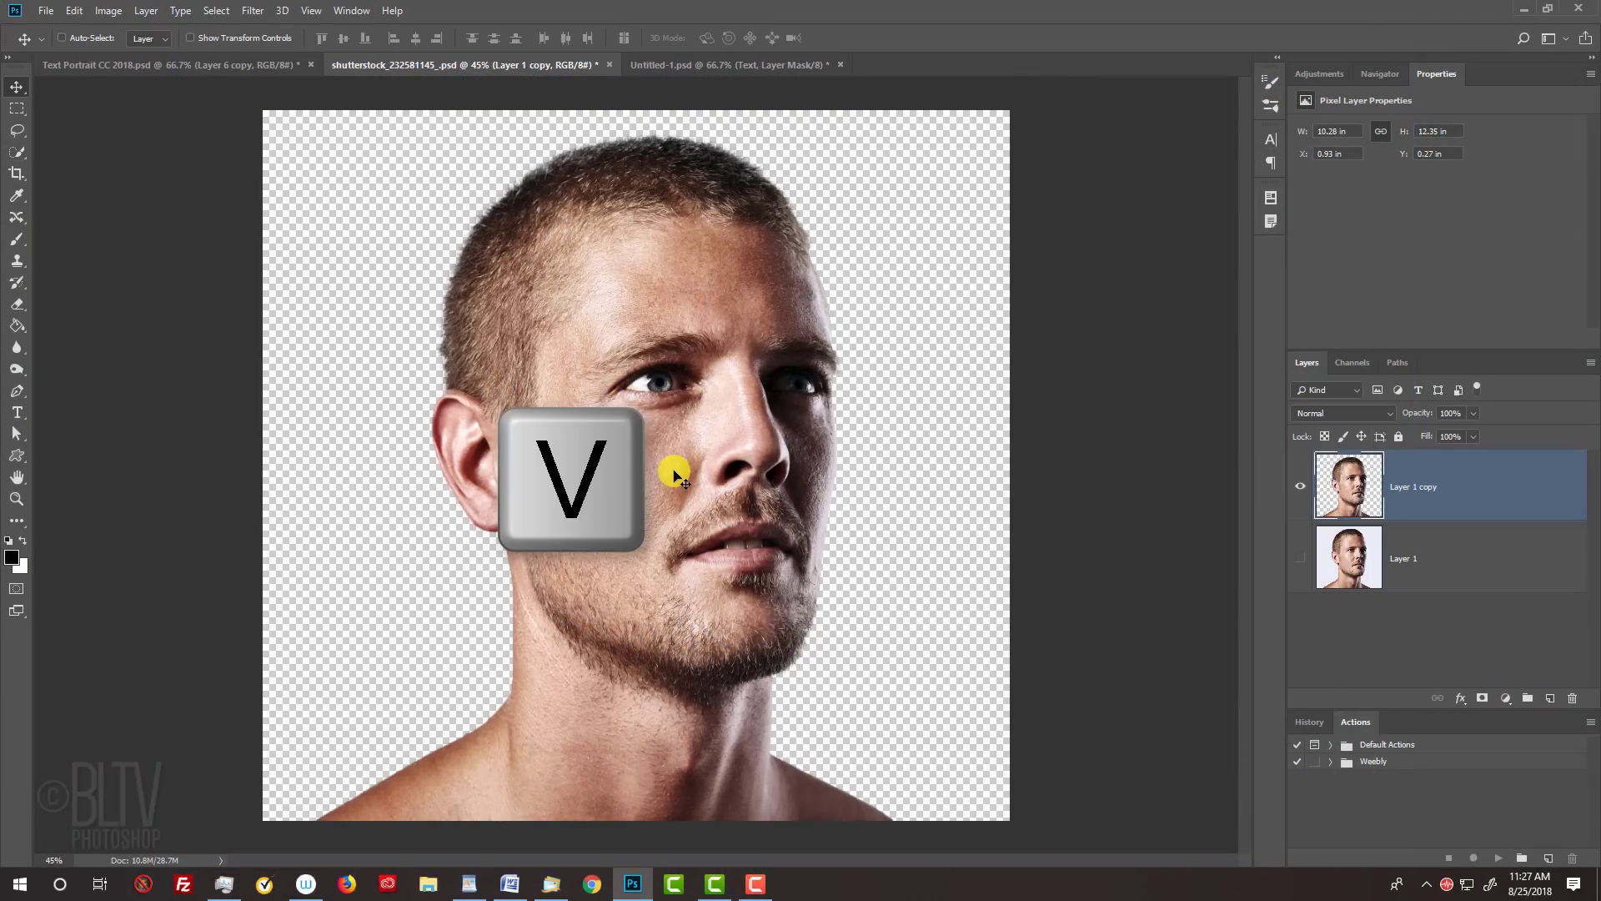
pyautogui.moveTo(673, 473); pyautogui.dragTo(704, 67)
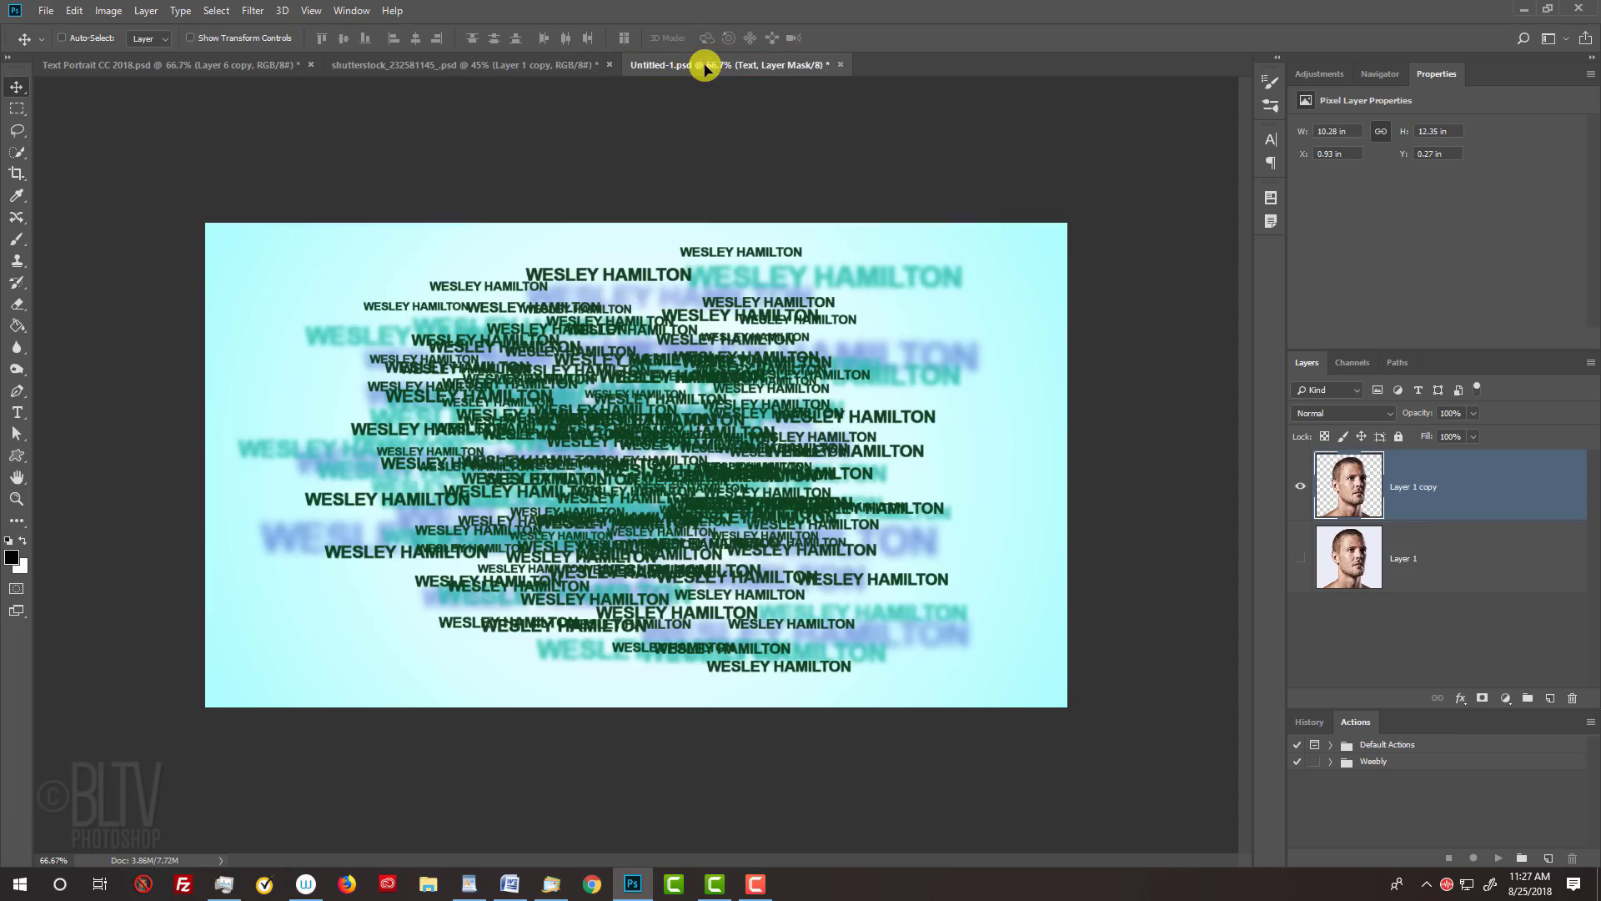
pyautogui.moveTo(704, 66); pyautogui.dragTo(642, 485)
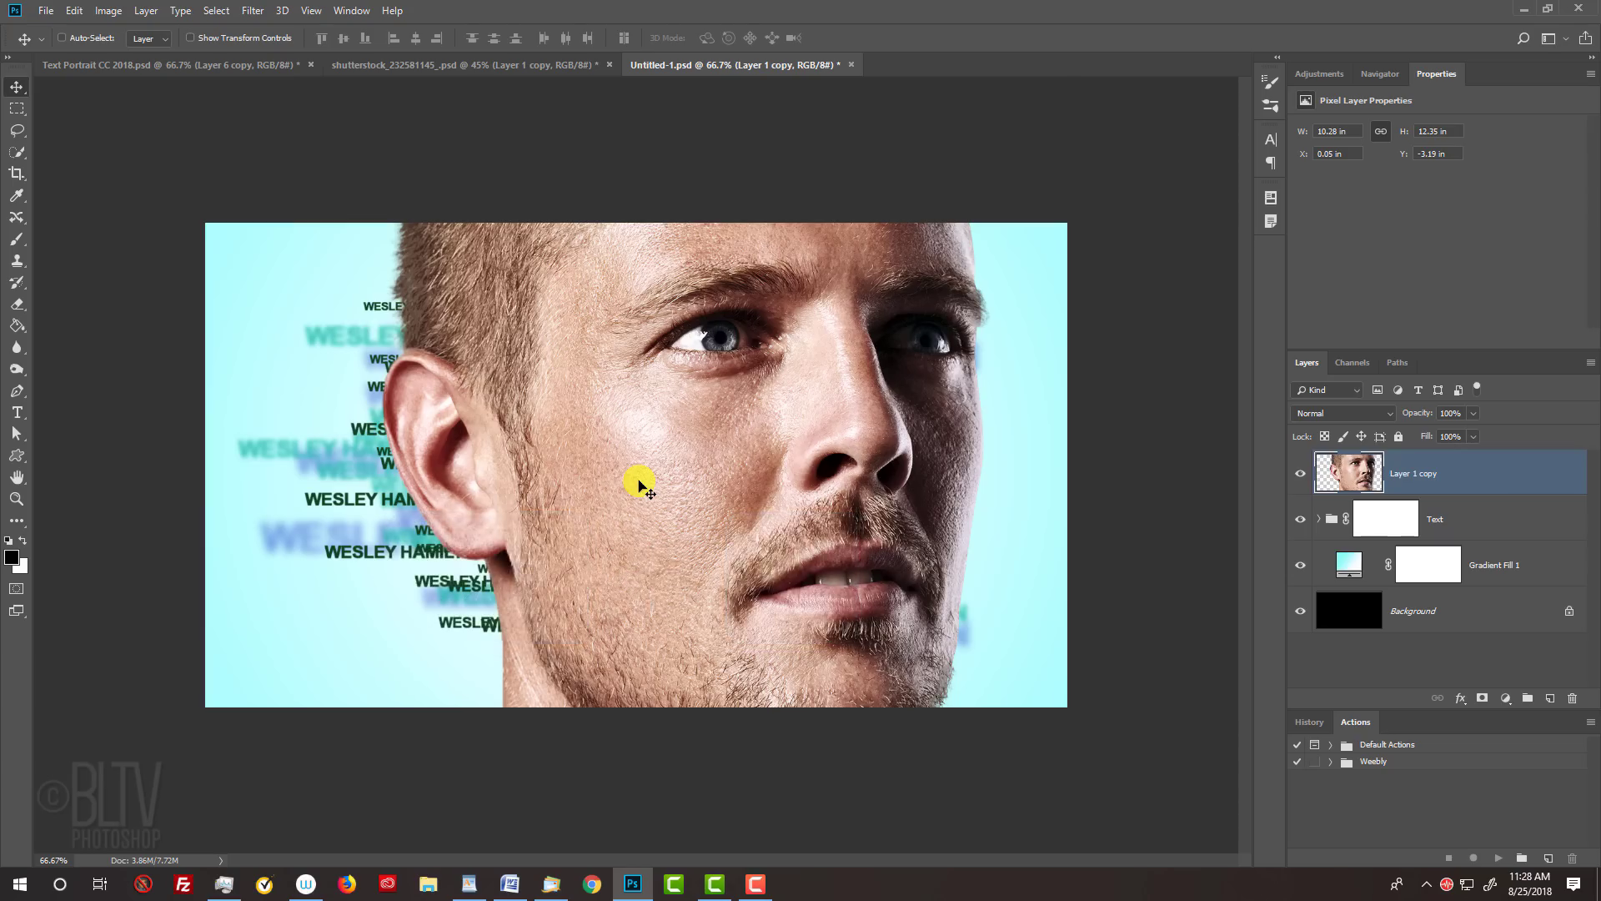
# Scale the portrait down with Free Transform and centre it over the text
pyautogui.hotkey('ctrl', 't')
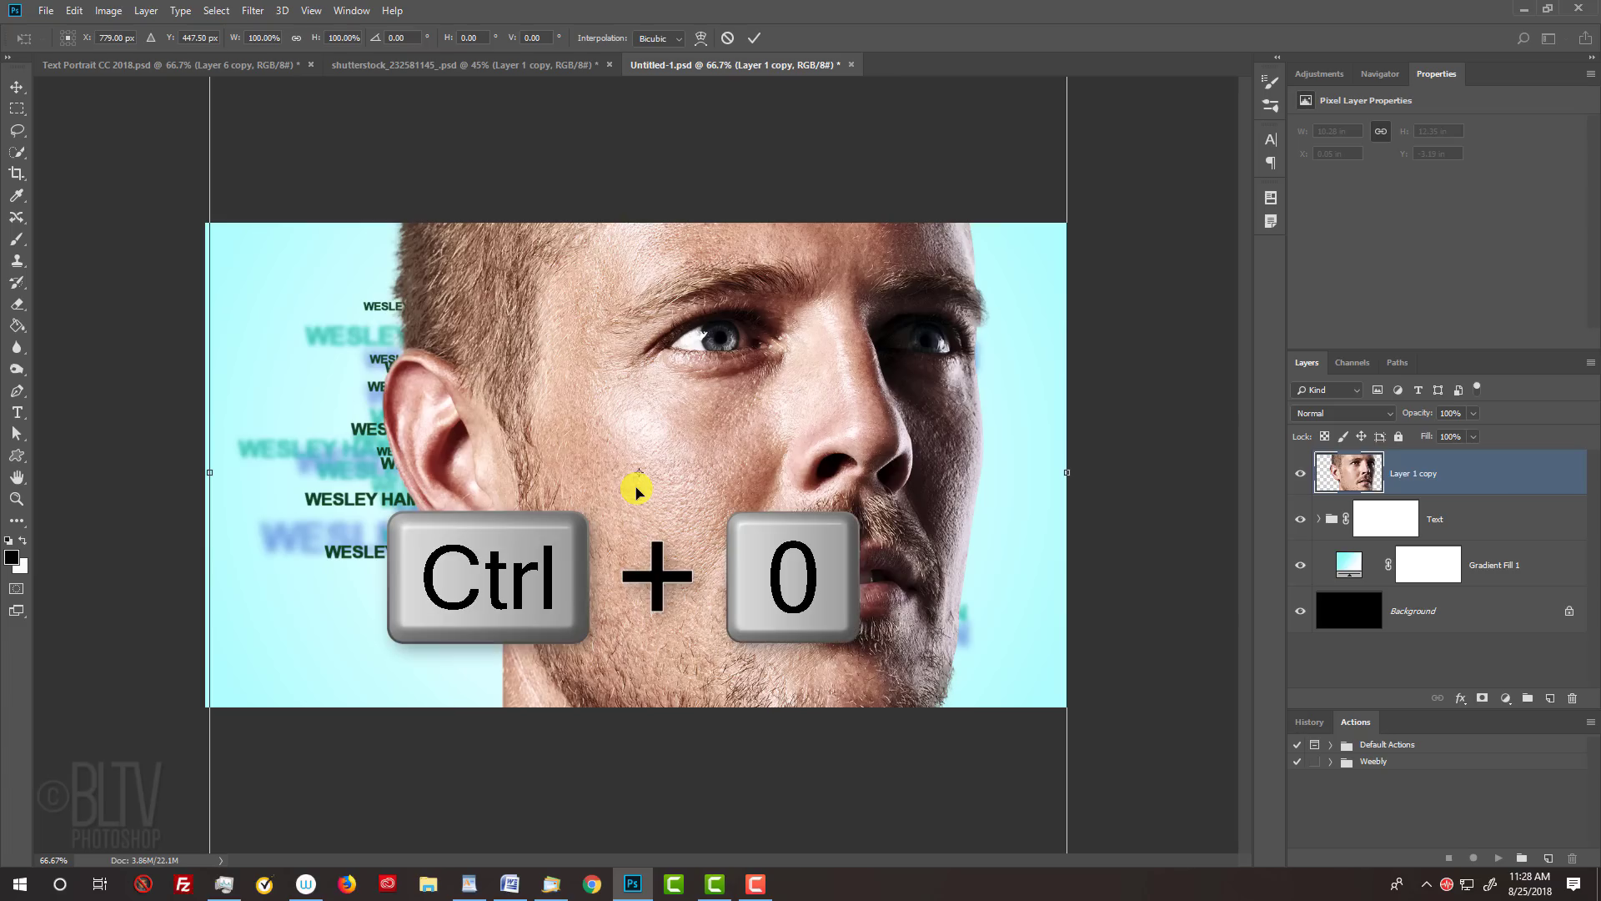
pyautogui.hotkey('ctrl', '0')
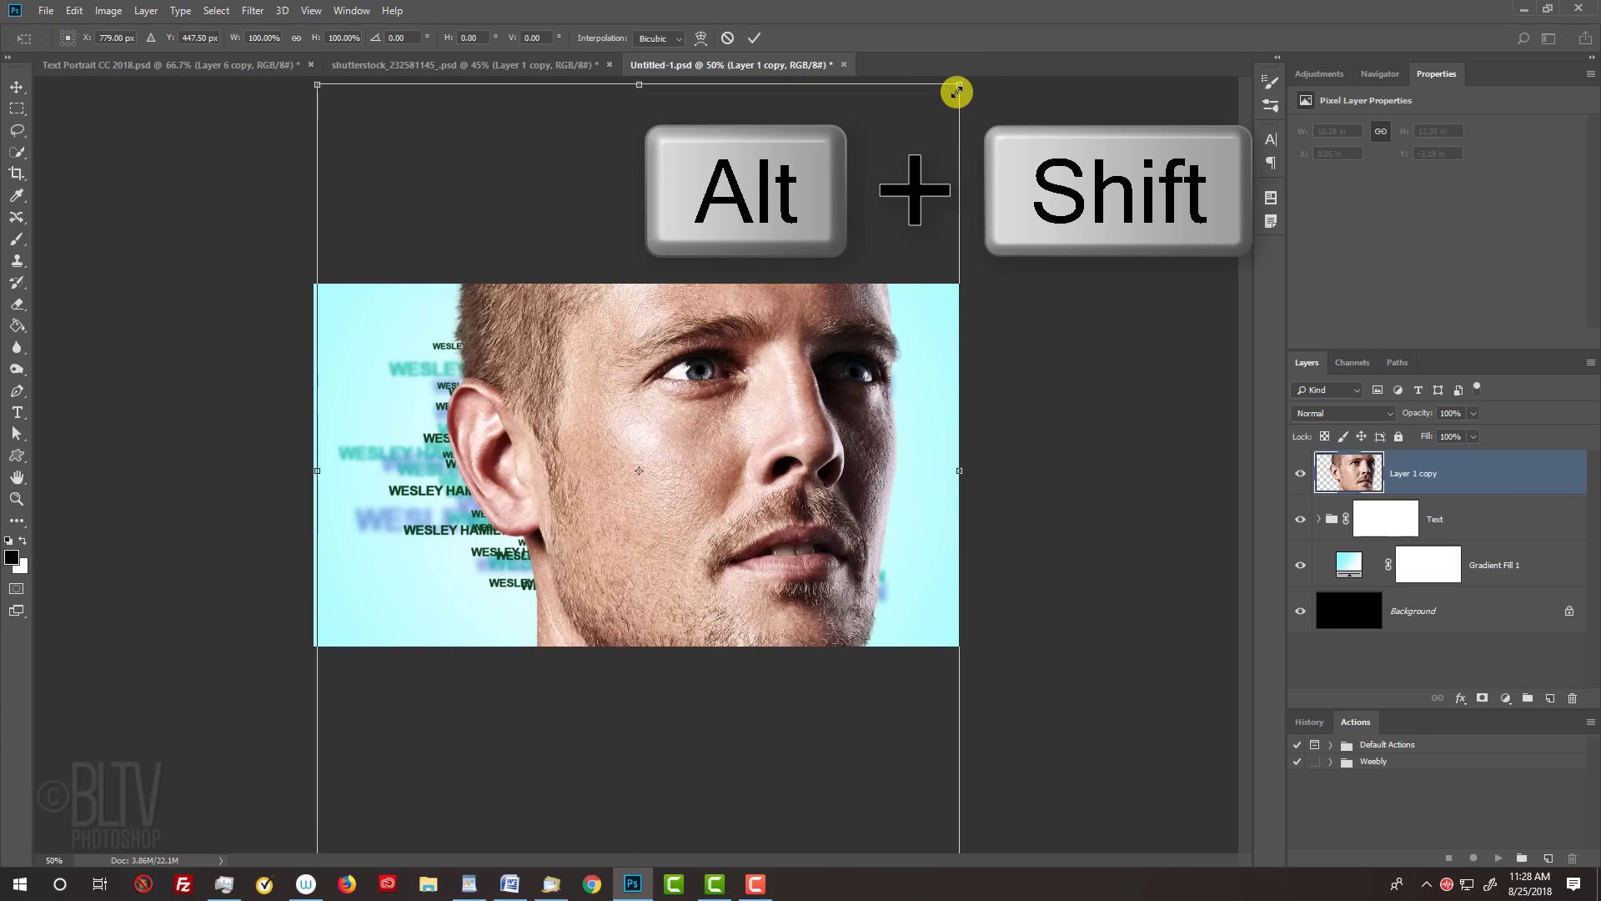
pyautogui.moveTo(957, 93)
pyautogui.mouseDown()
pyautogui.moveTo(723, 378)
pyautogui.moveTo(820, 302)
pyautogui.mouseUp()
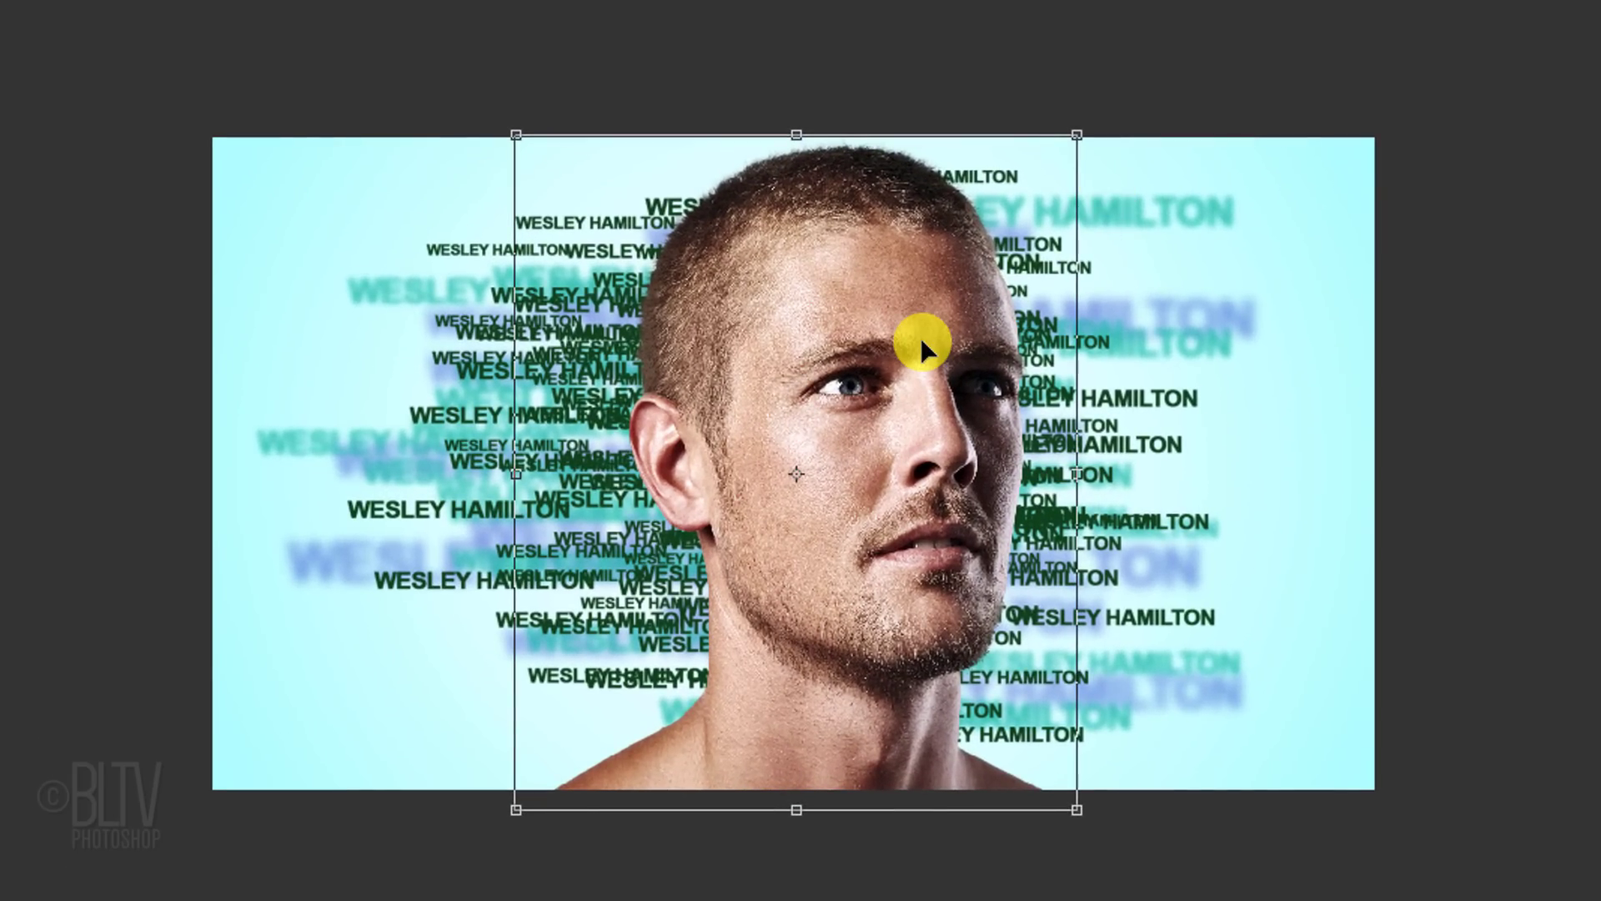
pyautogui.moveTo(921, 338); pyautogui.dragTo(893, 361)
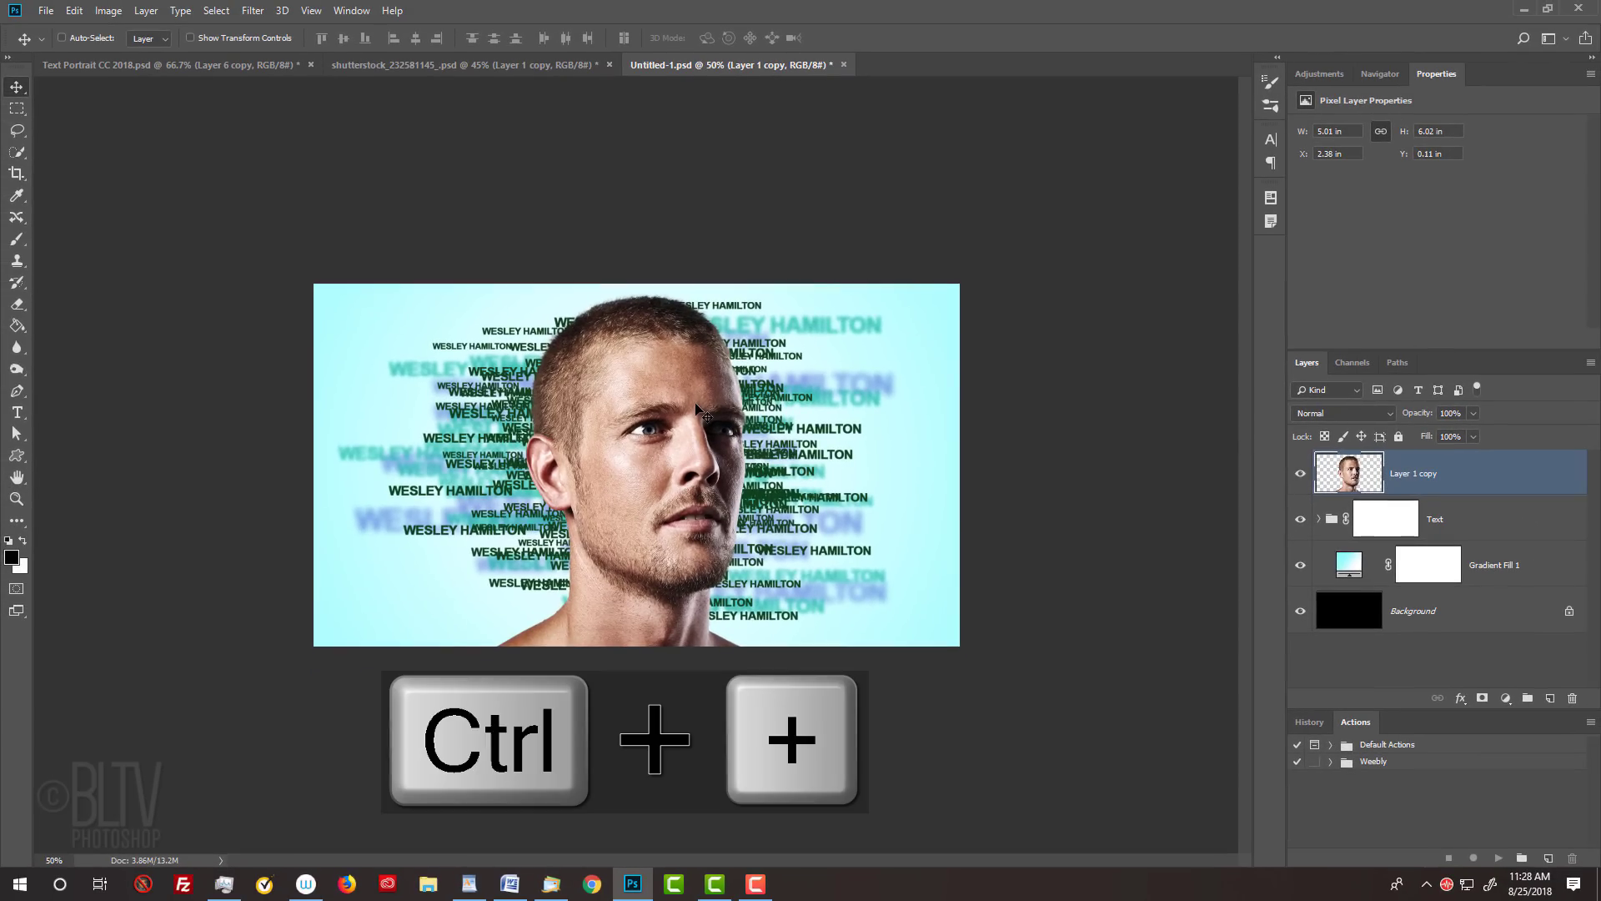
pyautogui.hotkey('ctrl', '+')
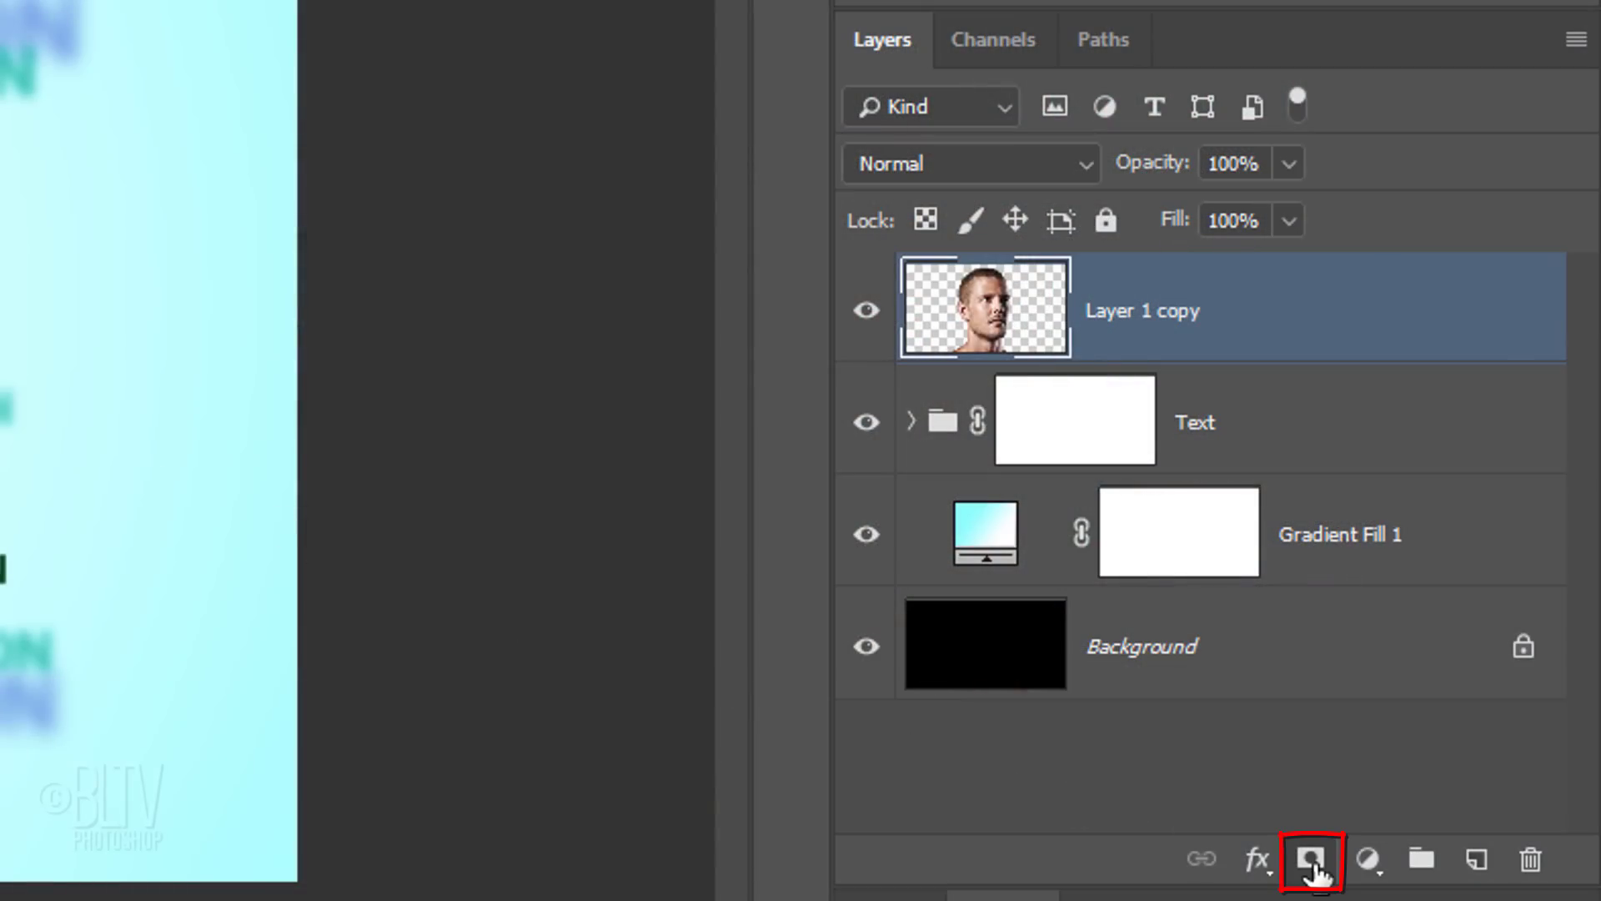
# Mask the portrait layer and fill the mask from the Smallest text selection
pyautogui.click(1311, 861)
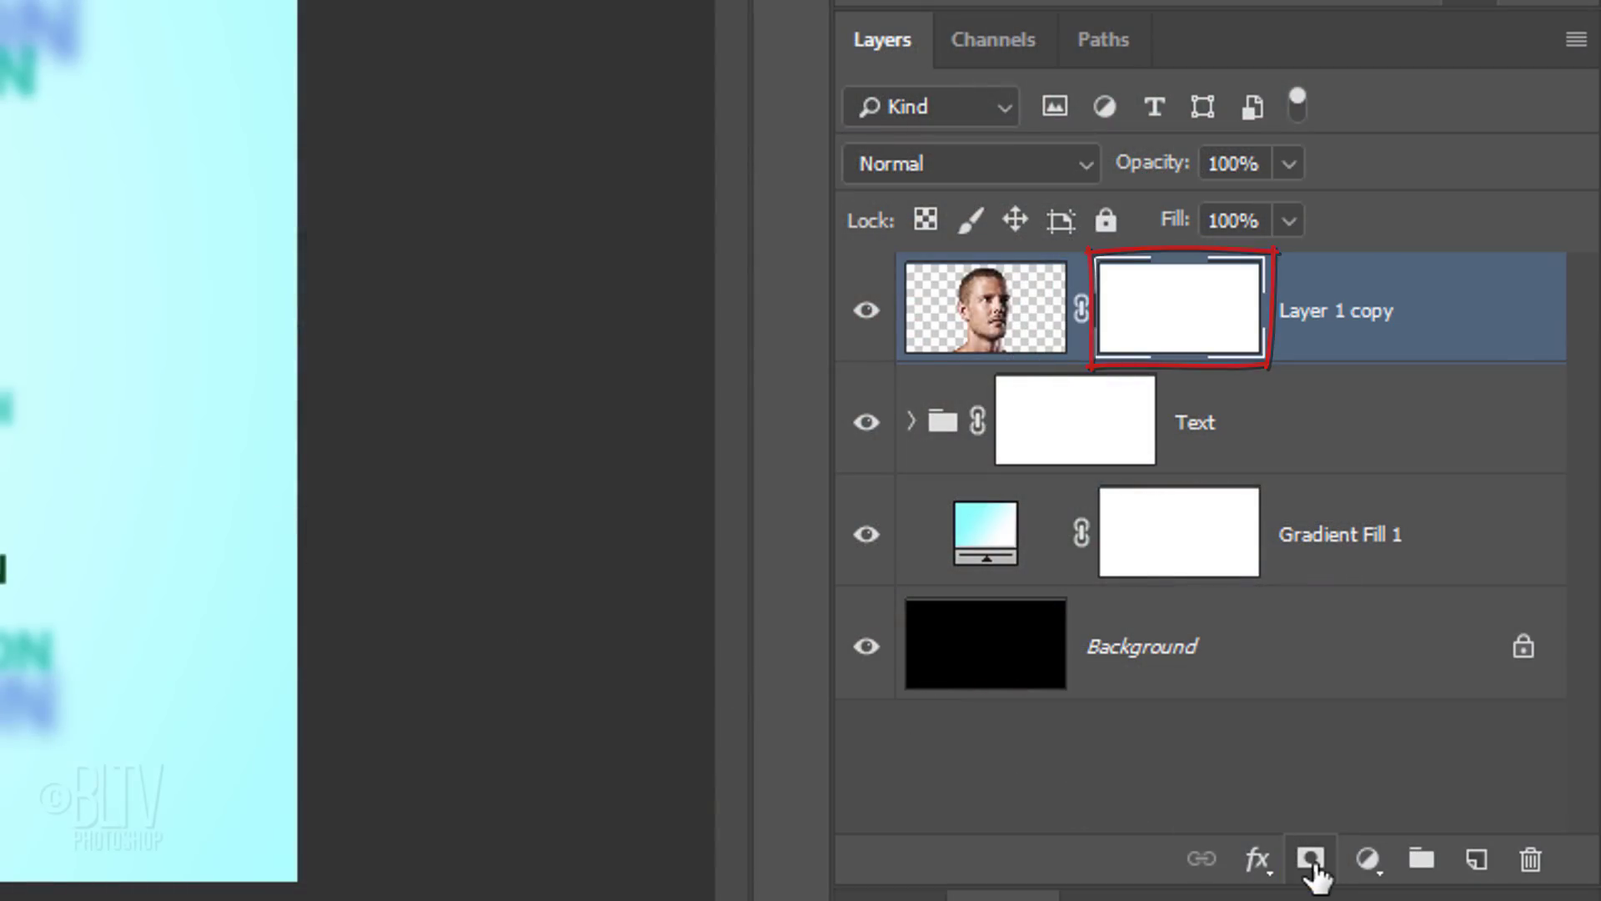
pyautogui.click(912, 422)
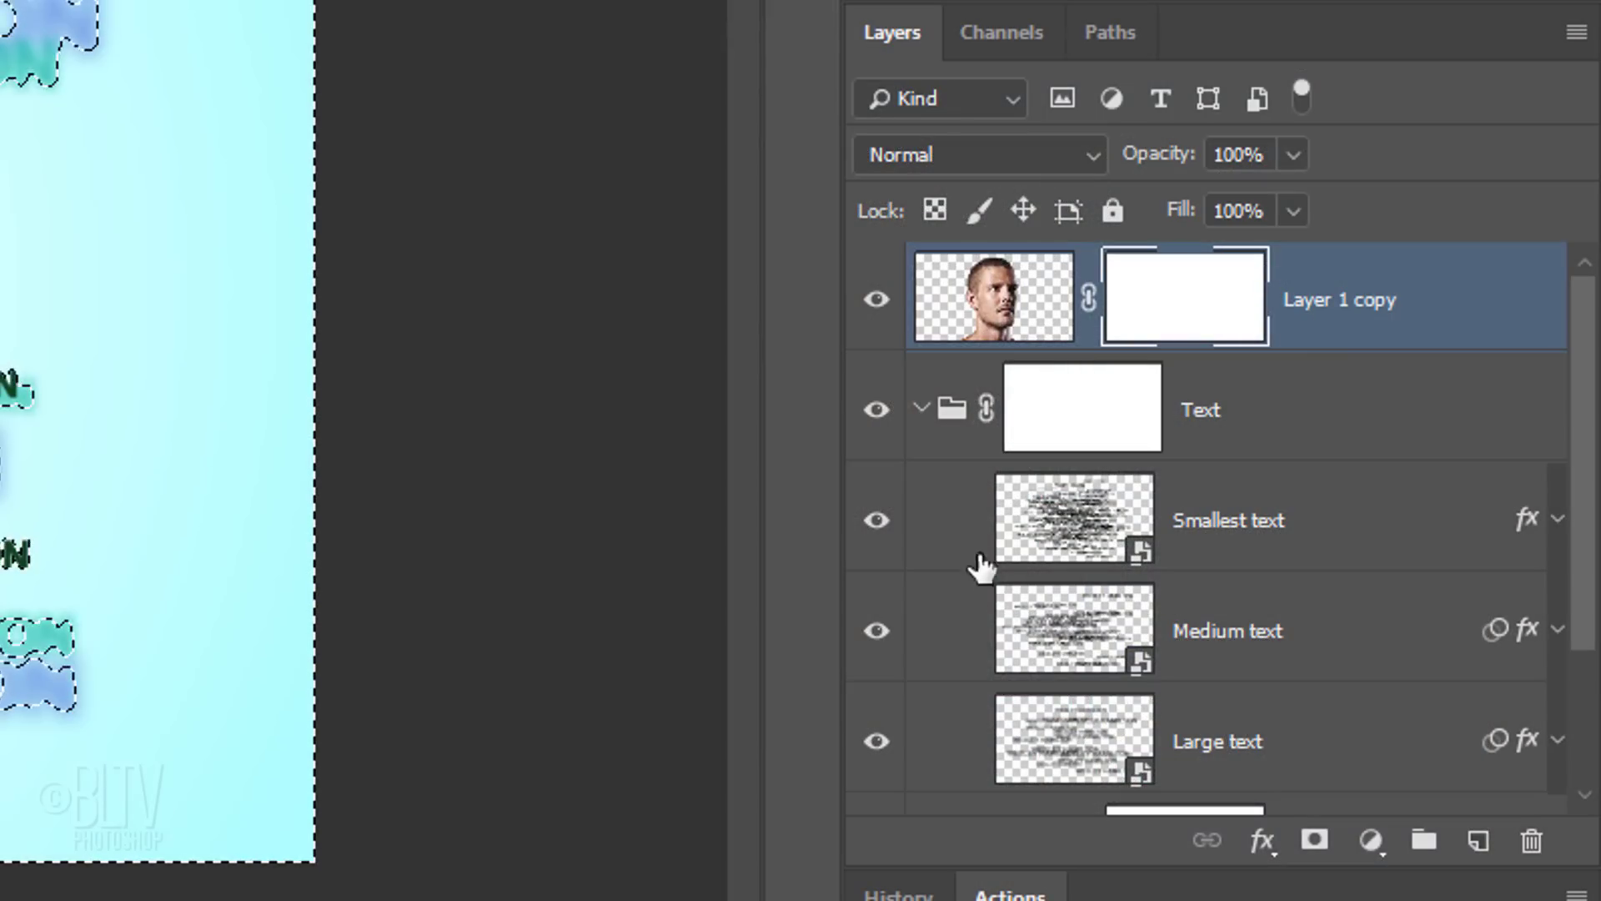
pyautogui.click(926, 411)
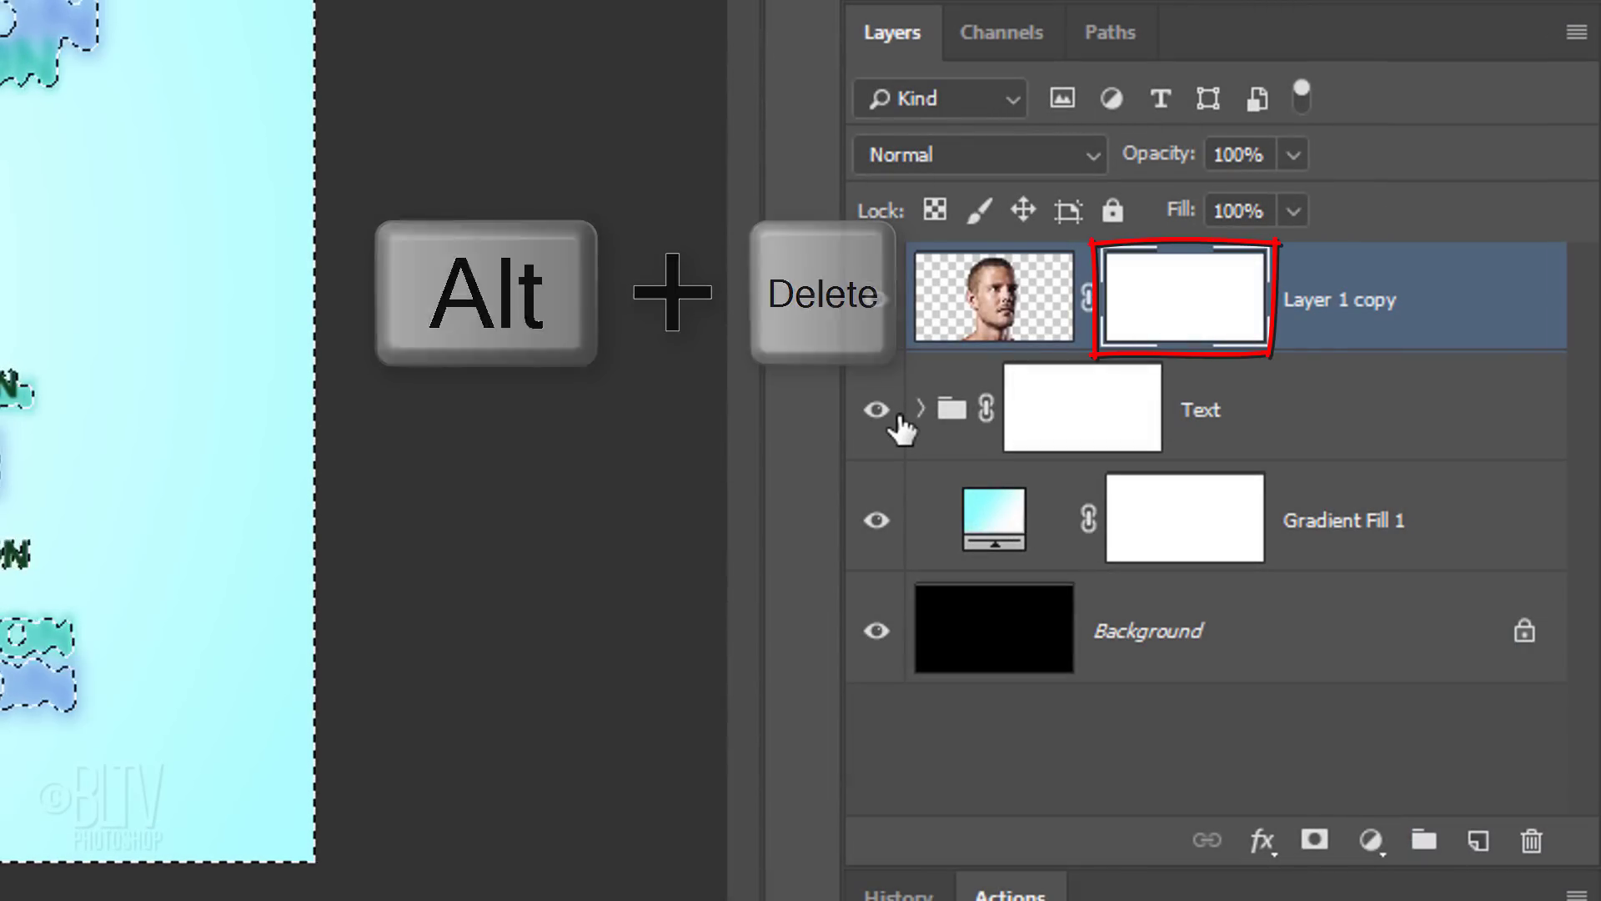
pyautogui.hotkey('alt', 'Delete')
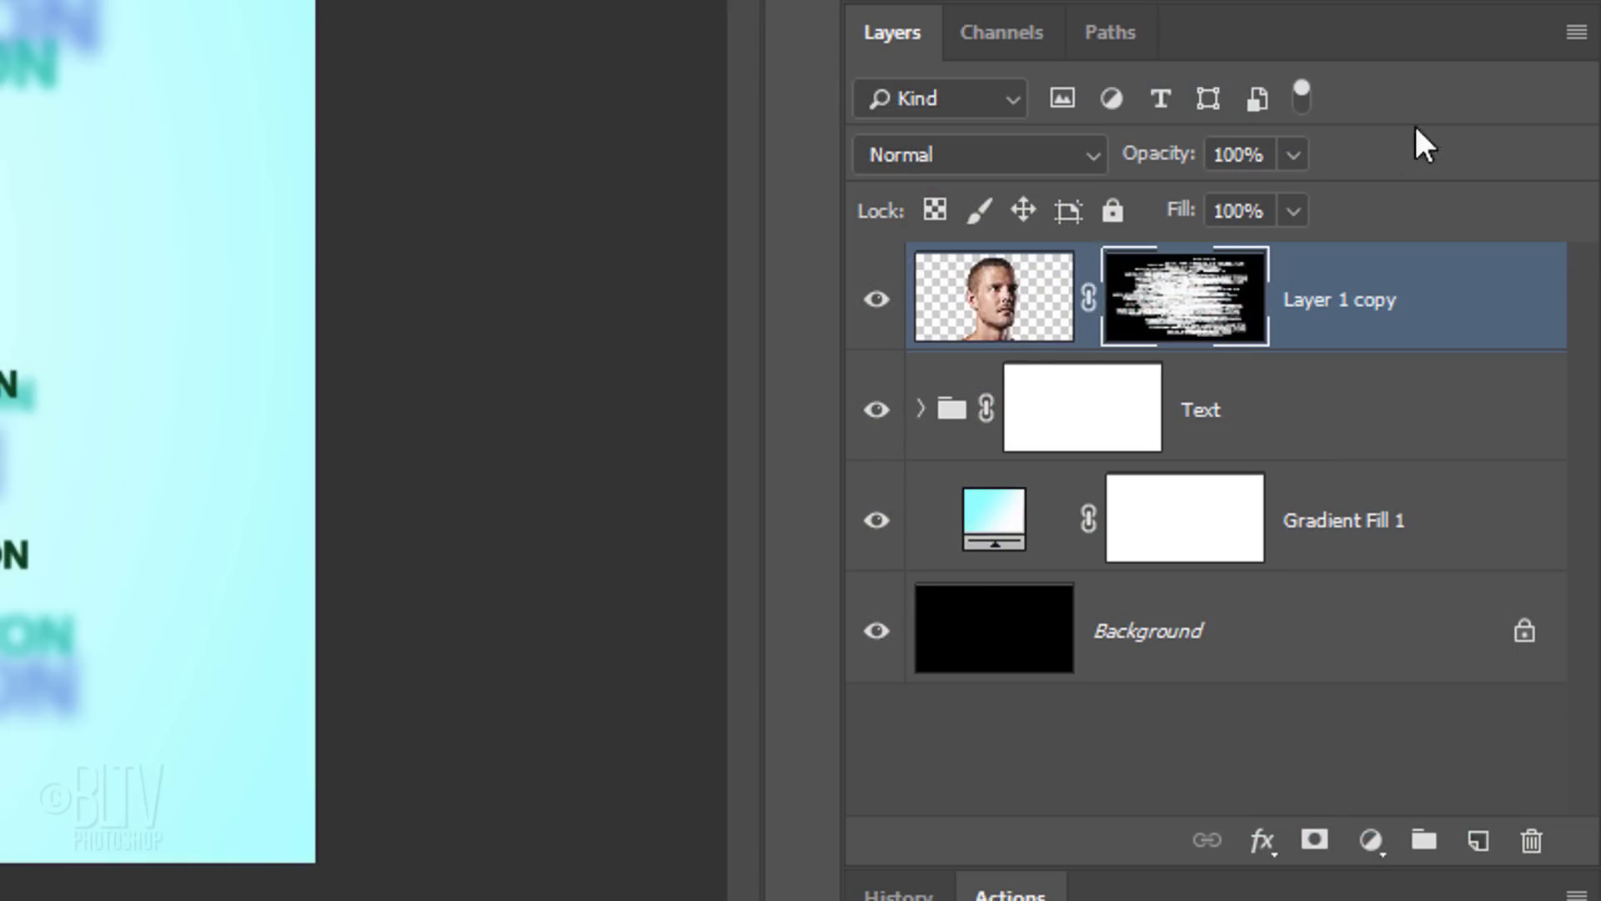
# Convert the portrait layer to a smart object, add a new layer mask, and select the Text group's mask
pyautogui.click(1574, 36)
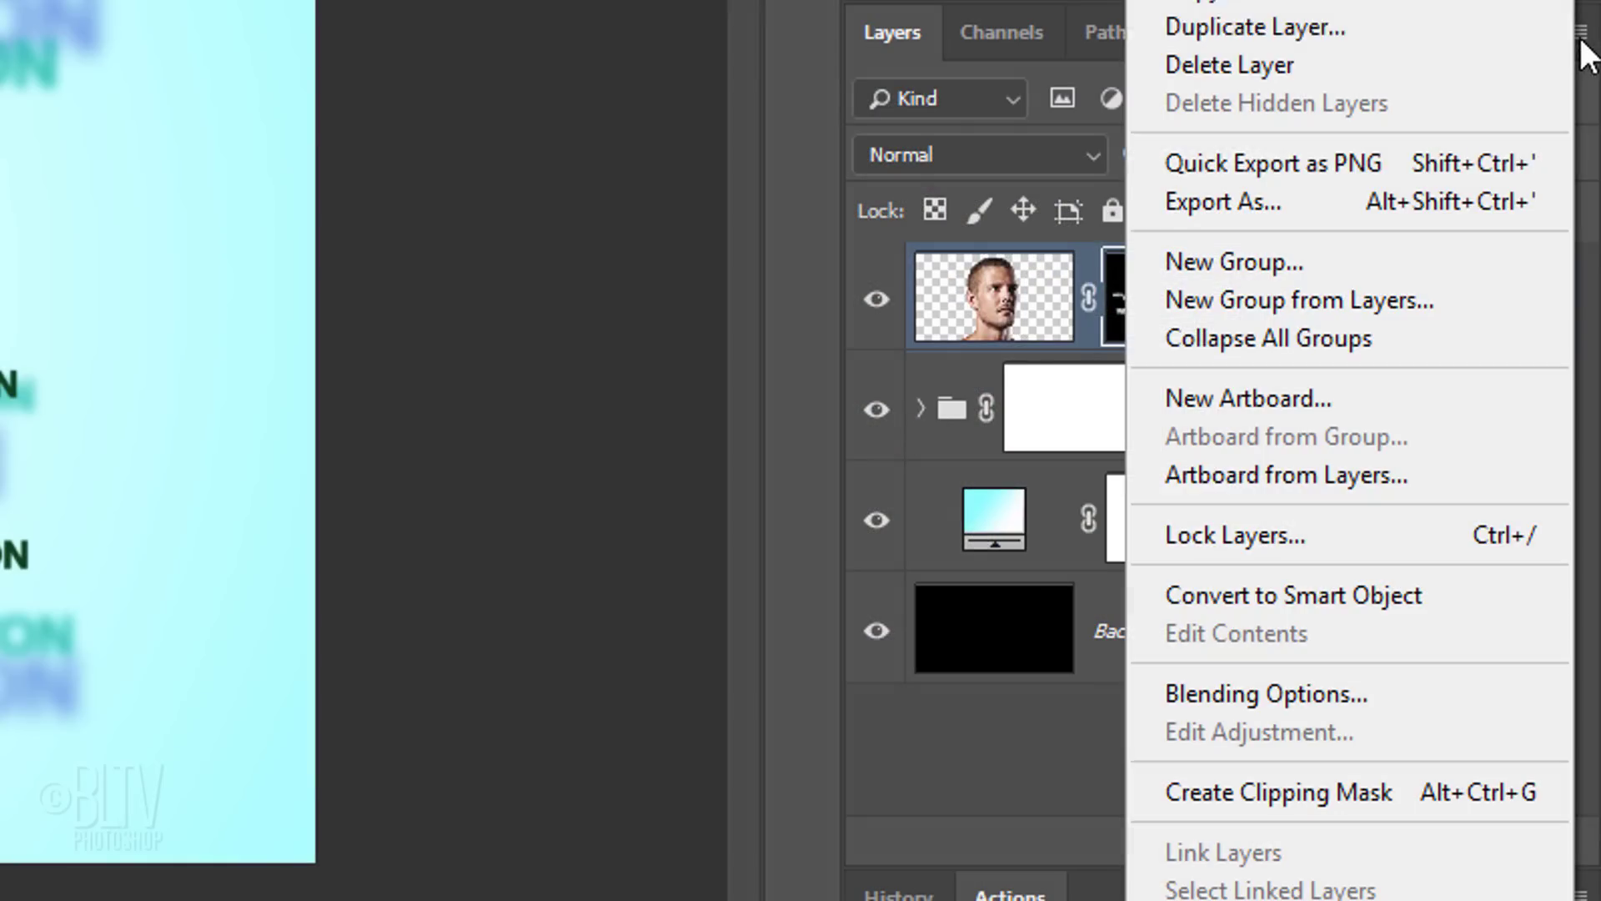
pyautogui.click(1274, 601)
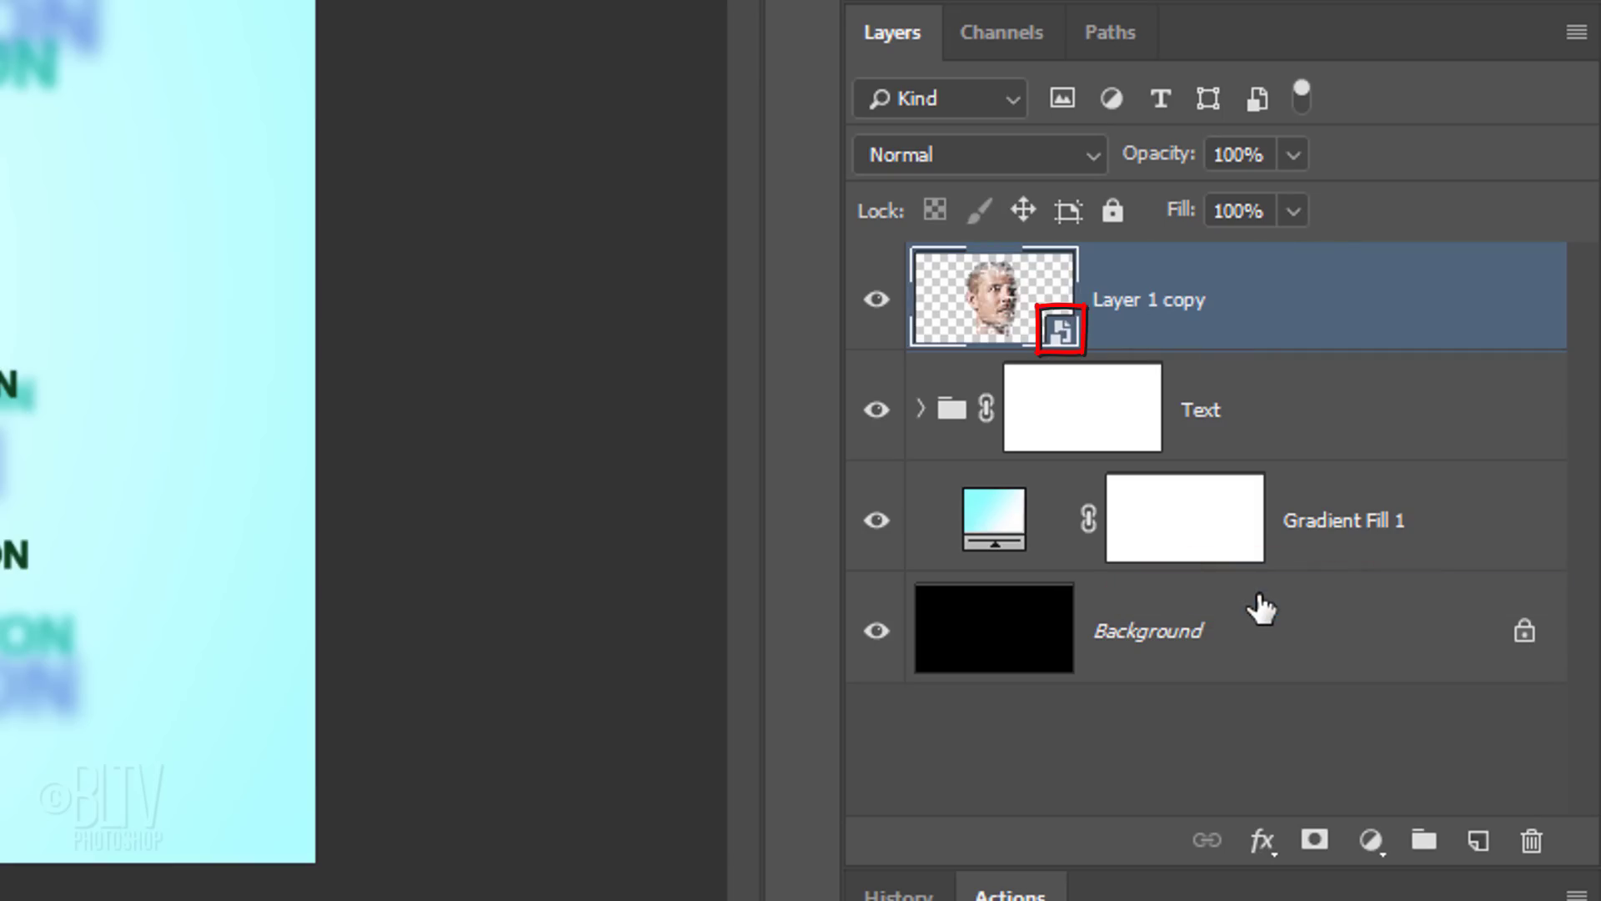
pyautogui.click(1316, 842)
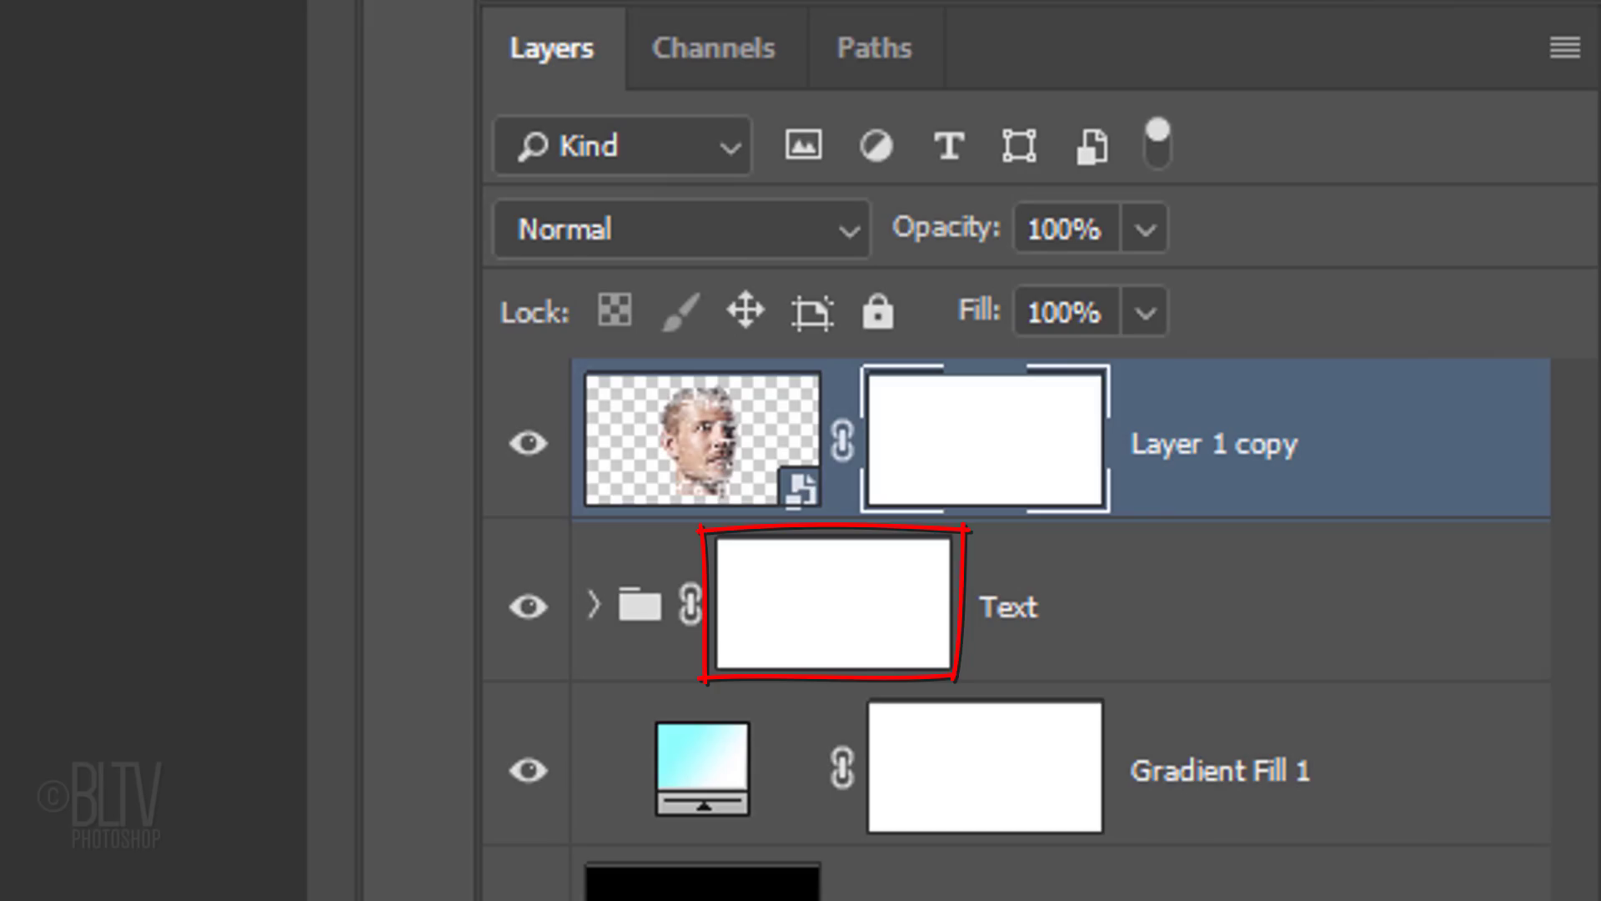
pyautogui.click(829, 626)
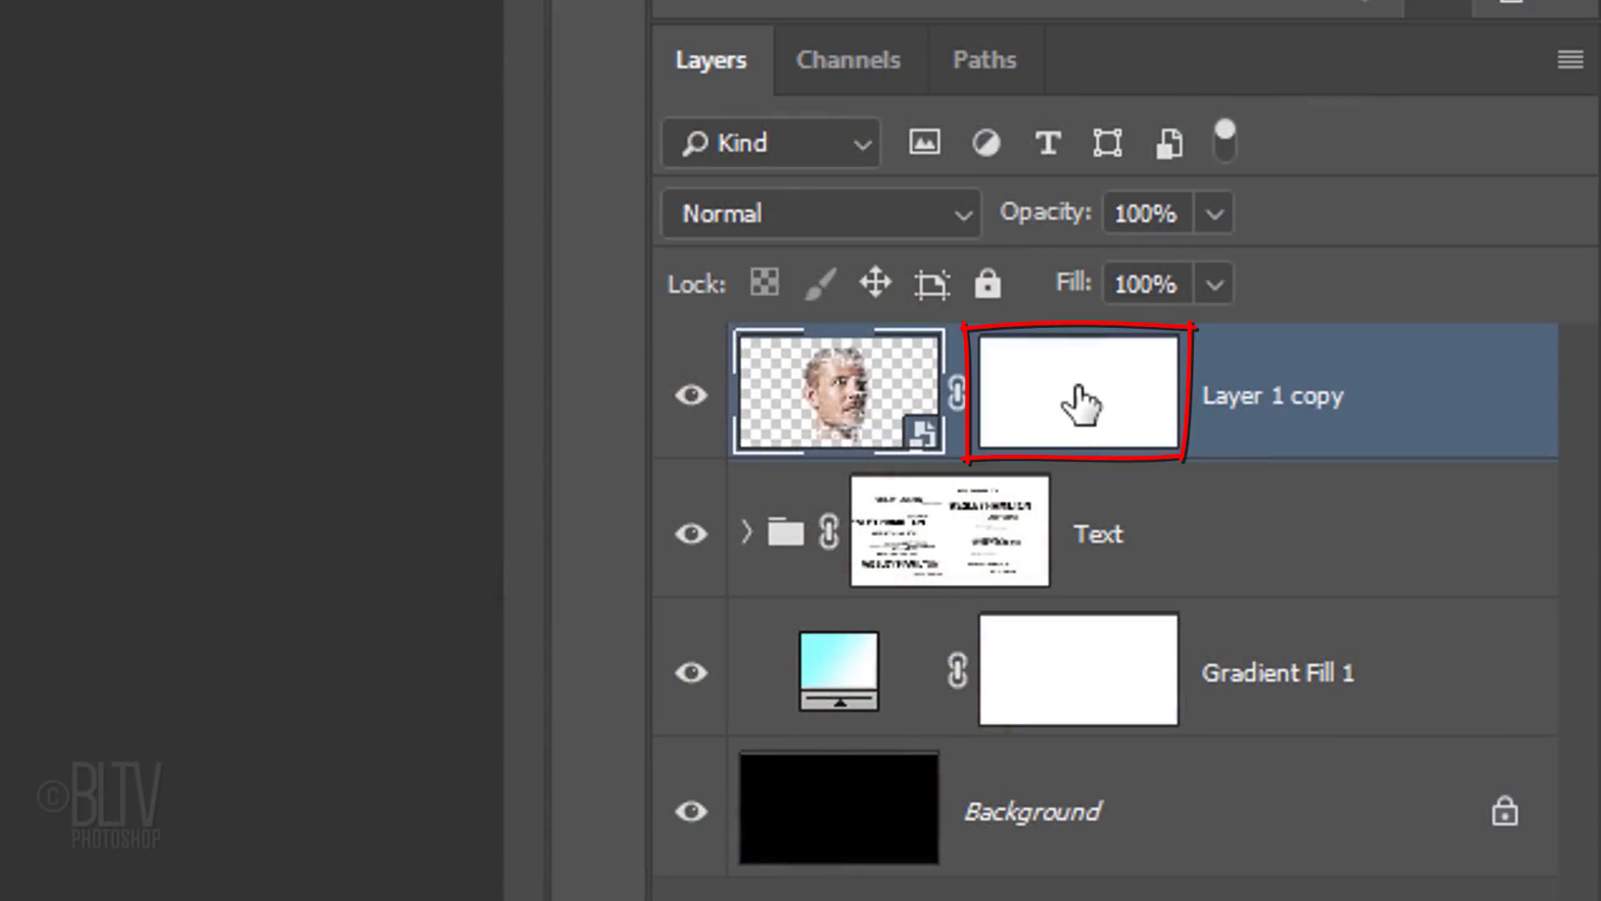
# Select the Layer 1 copy mask and set the brush opacity to 30%
pyautogui.click(1082, 404)
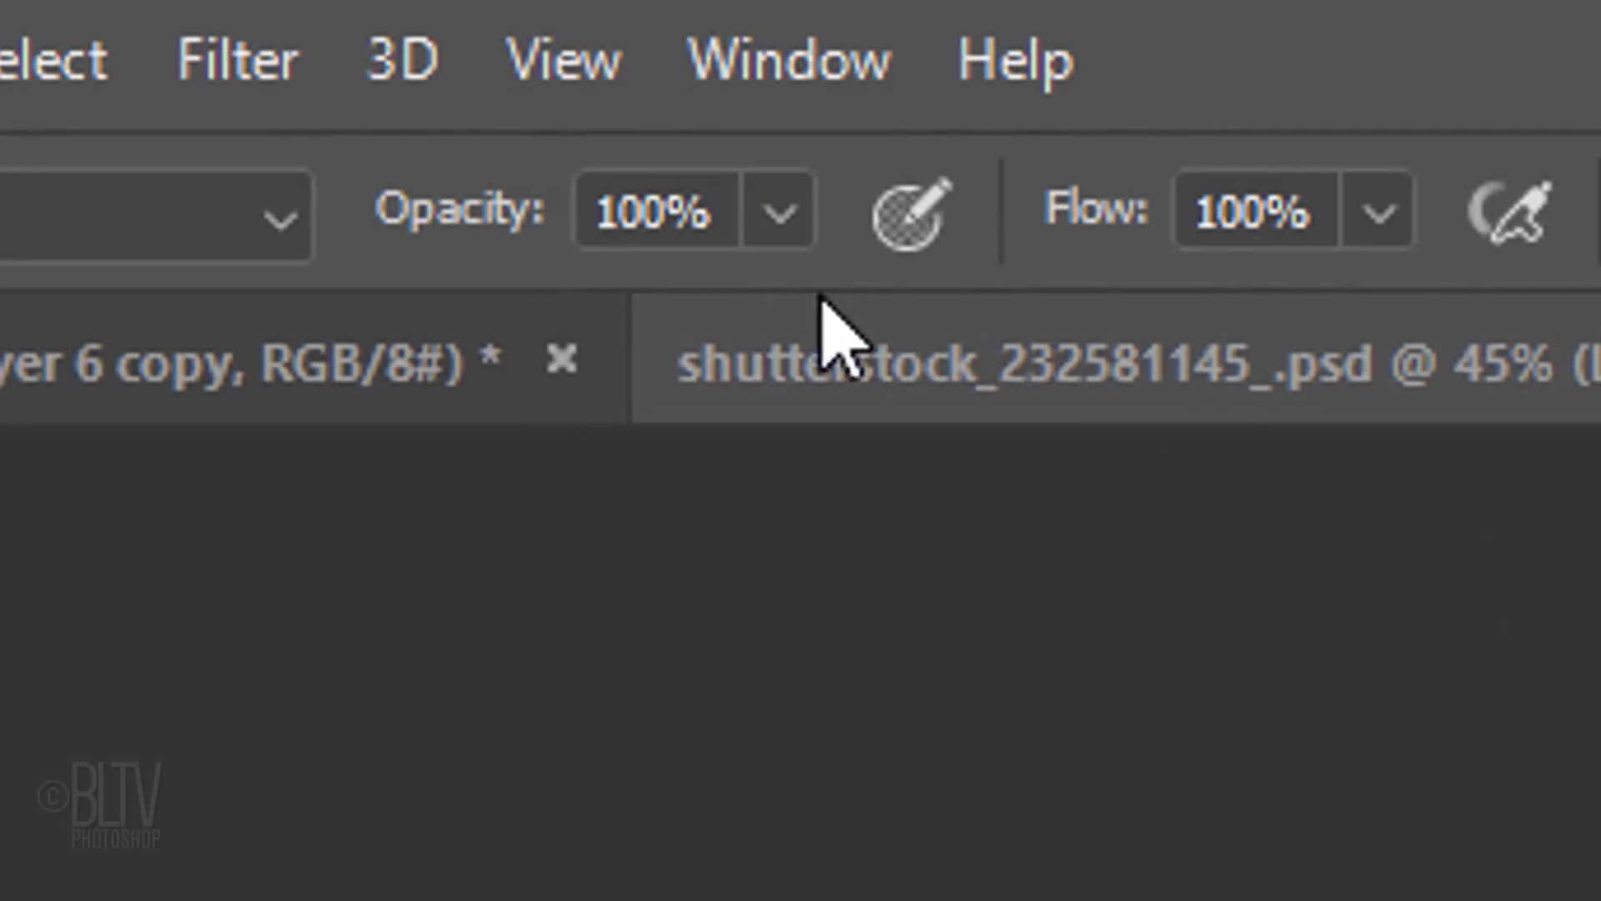
pyautogui.click(663, 213)
pyautogui.write('30')
pyautogui.press('Return')
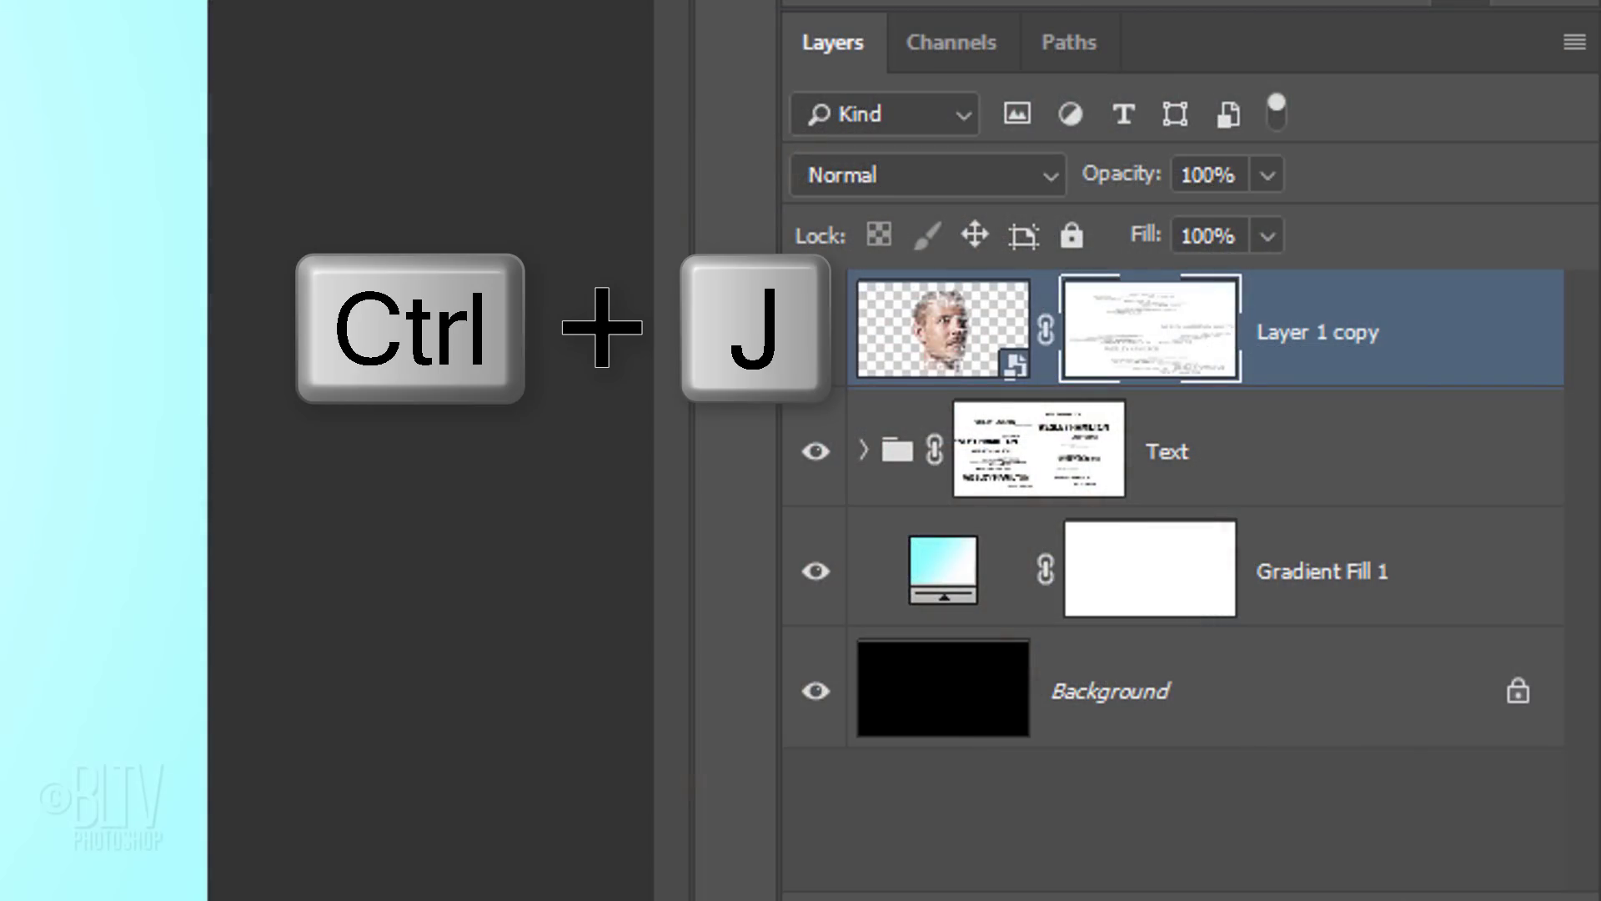
# Duplicate the masked portrait as Layer 1 copy 2, open its blend modes, then reselect Layer 1 copy
pyautogui.hotkey('ctrl', 'j')
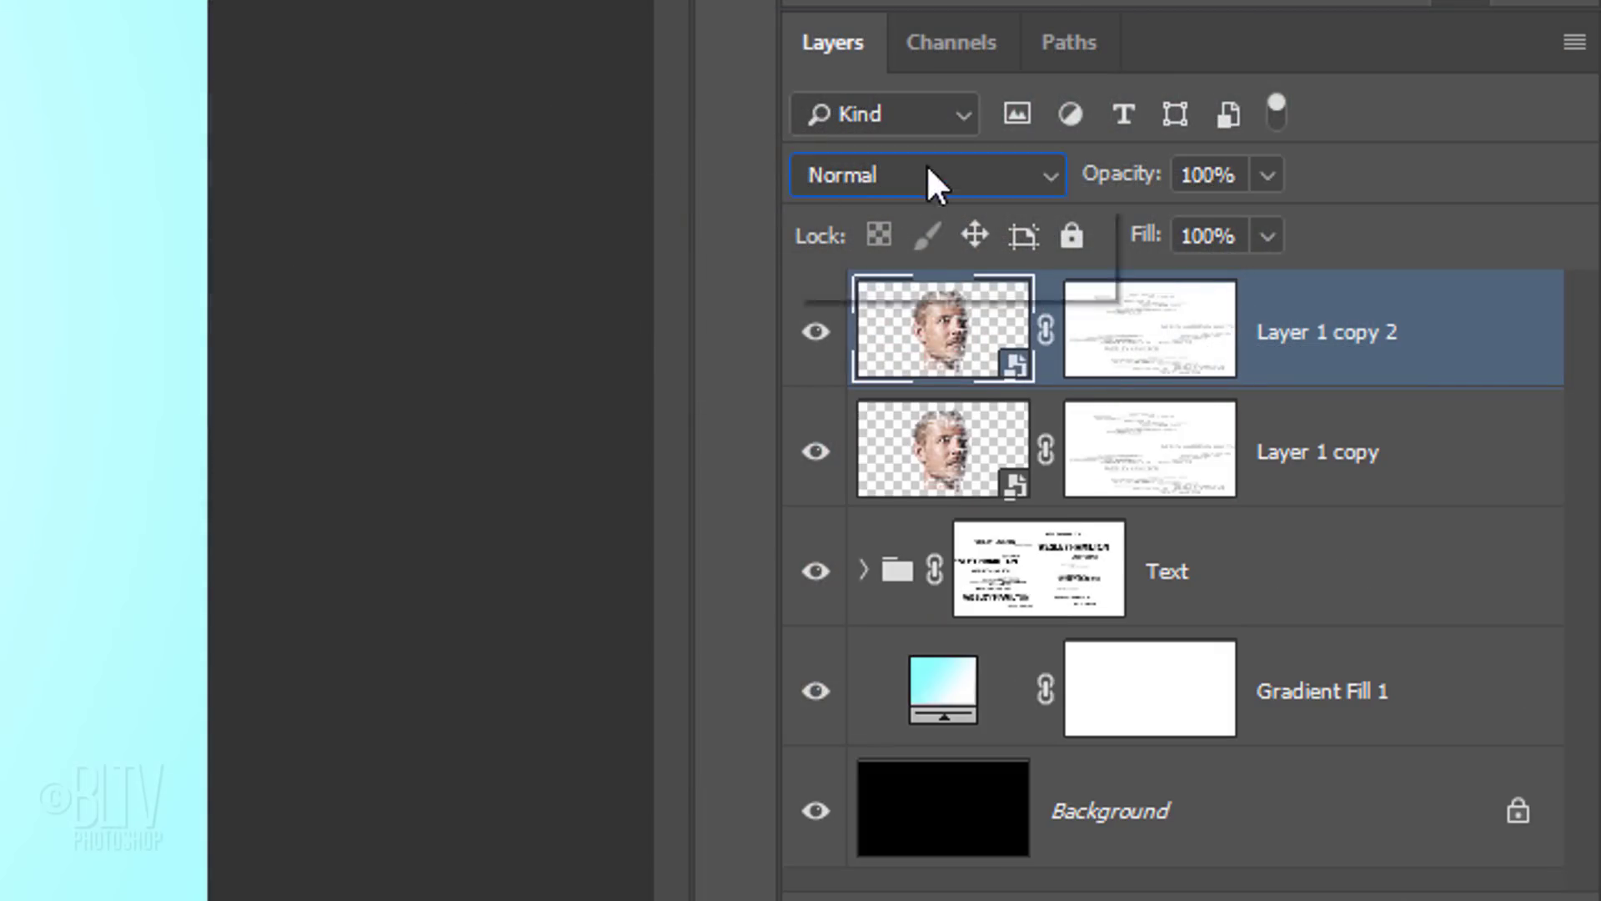
pyautogui.click(927, 174)
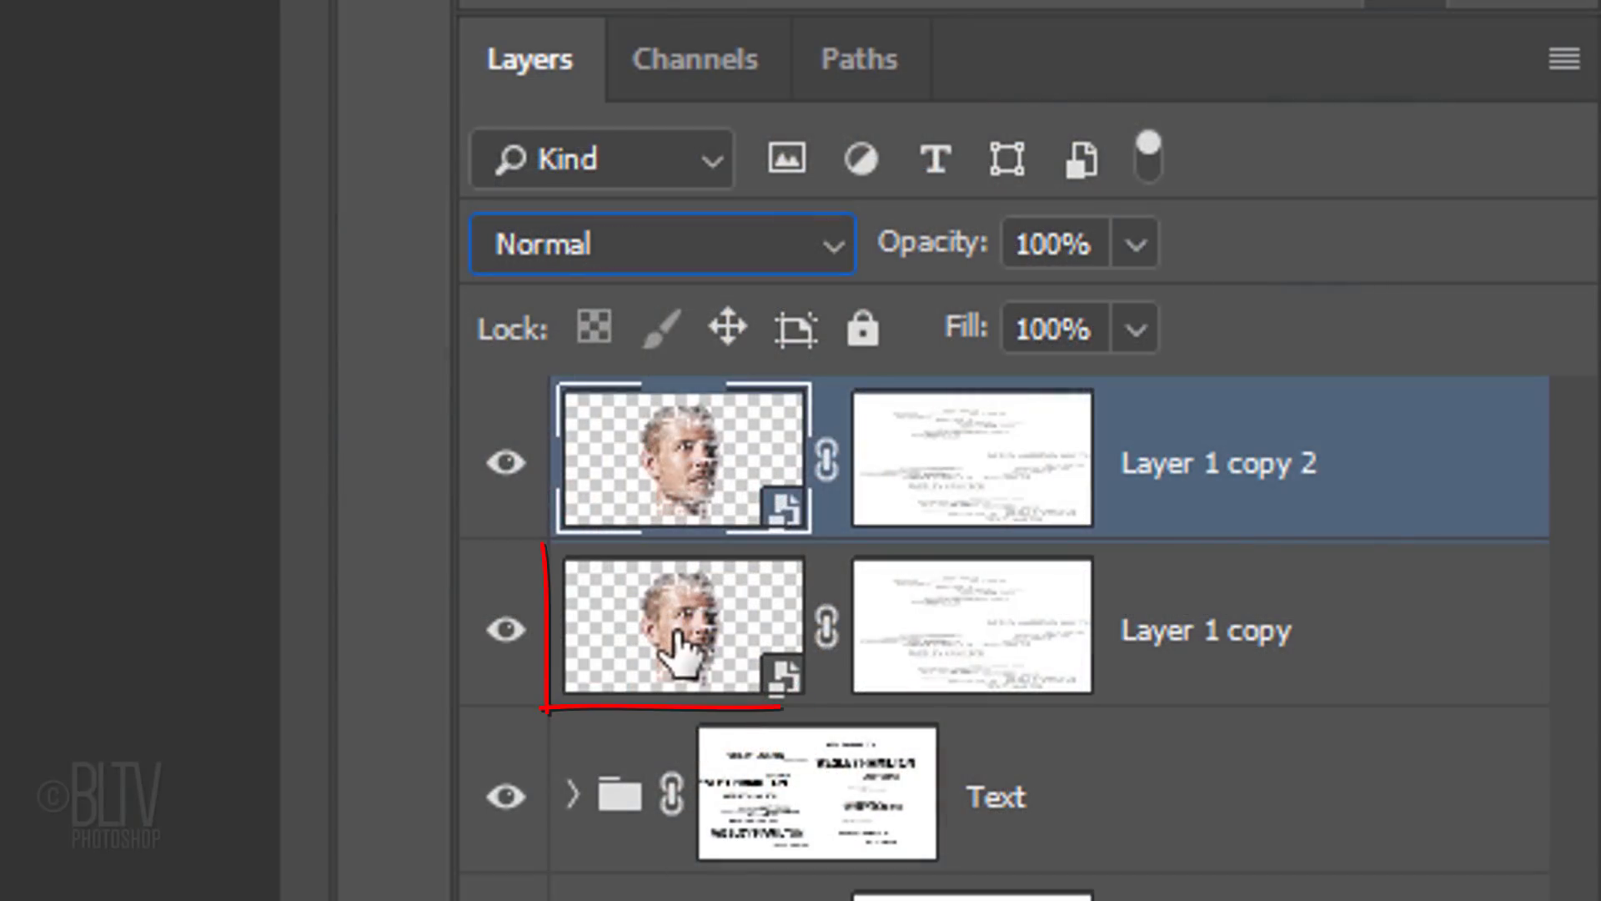
pyautogui.click(681, 645)
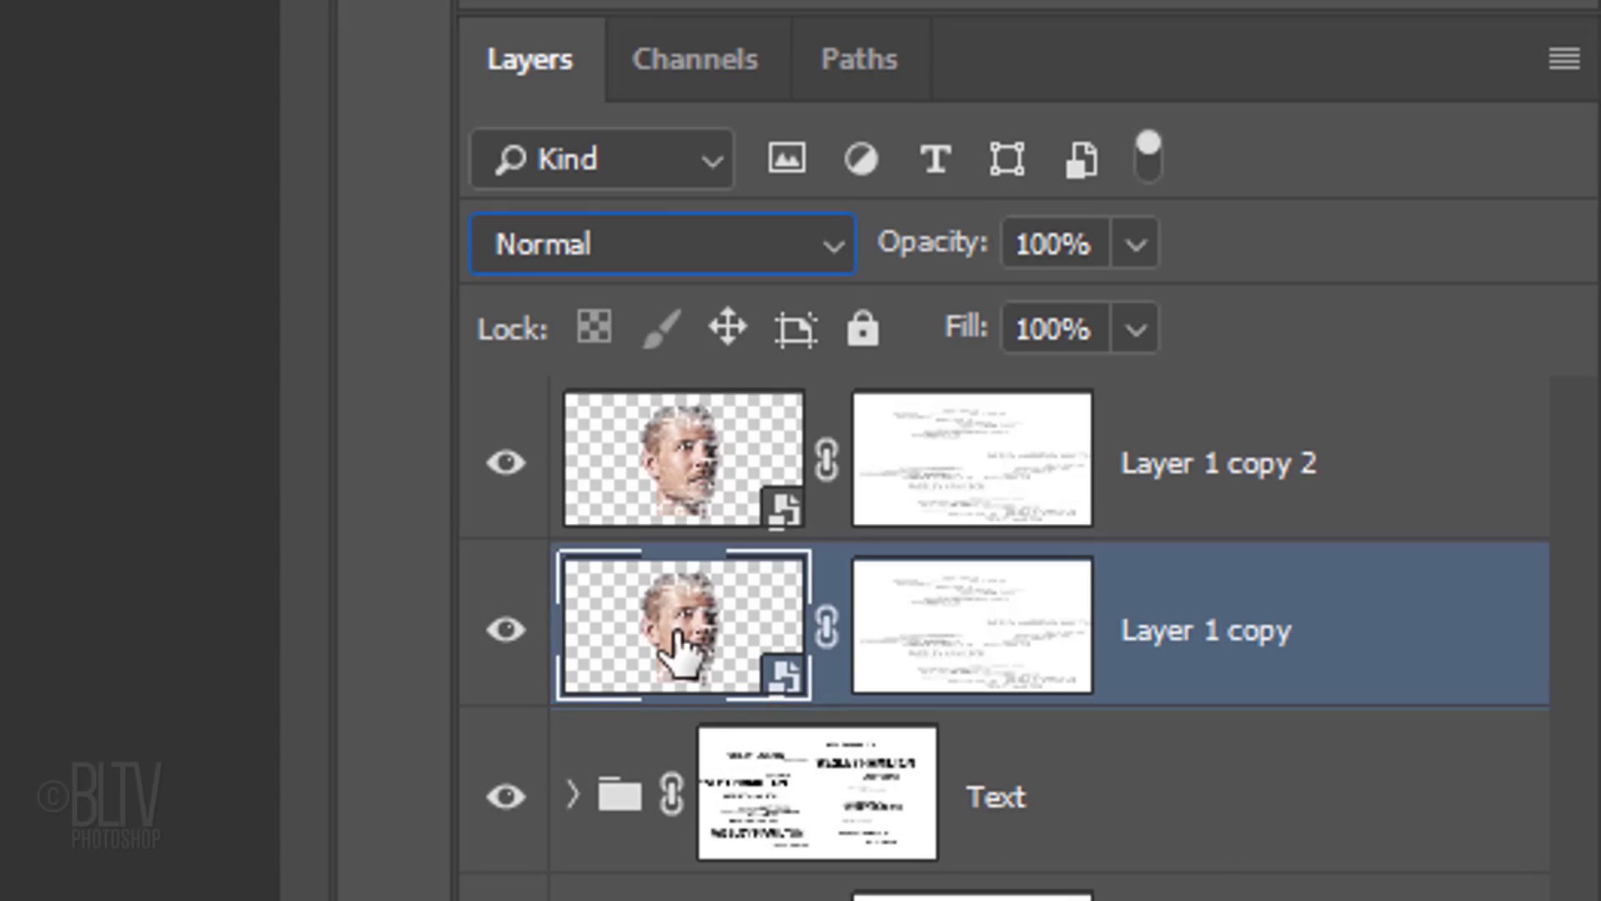